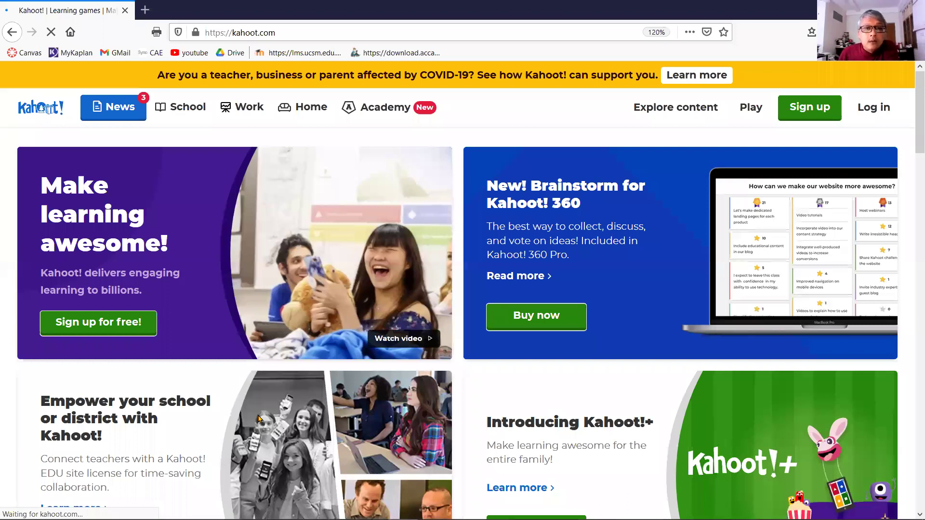
# Start a free Kahoot! sign-up with the Teacher account type and School as the workplace
pyautogui.hotkey('ctrl', 'l')
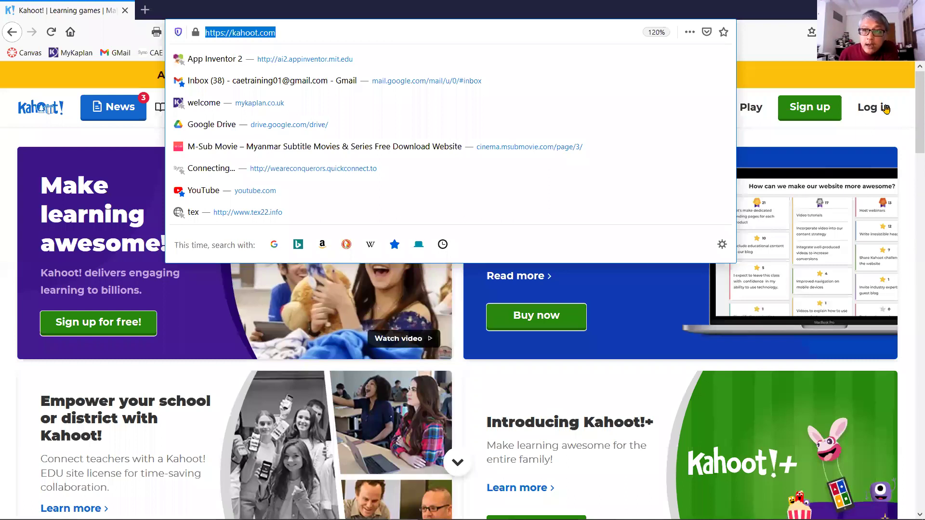
pyautogui.press('Escape')
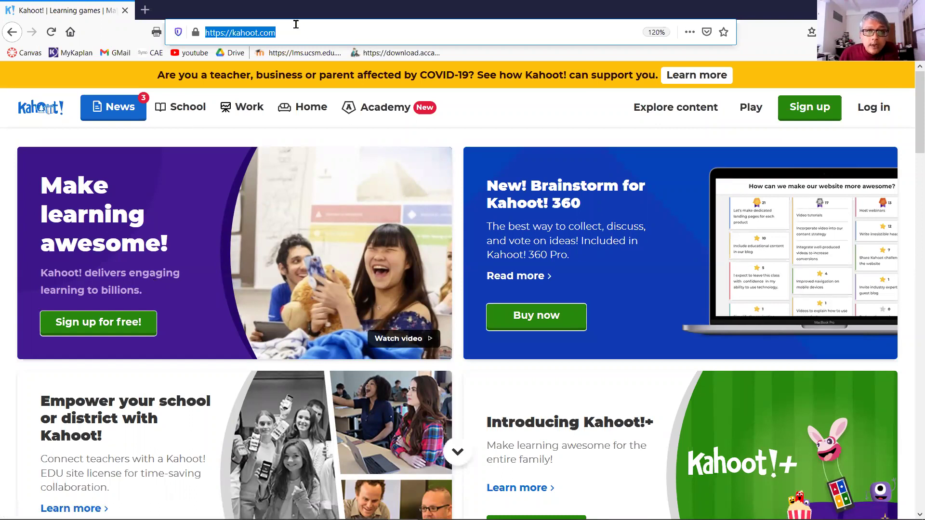
pyautogui.click(121, 331)
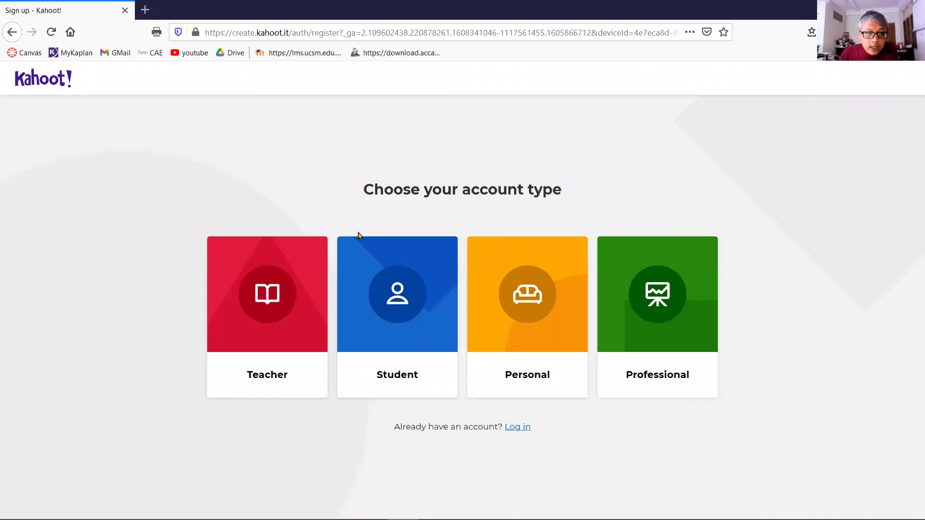
pyautogui.click(269, 322)
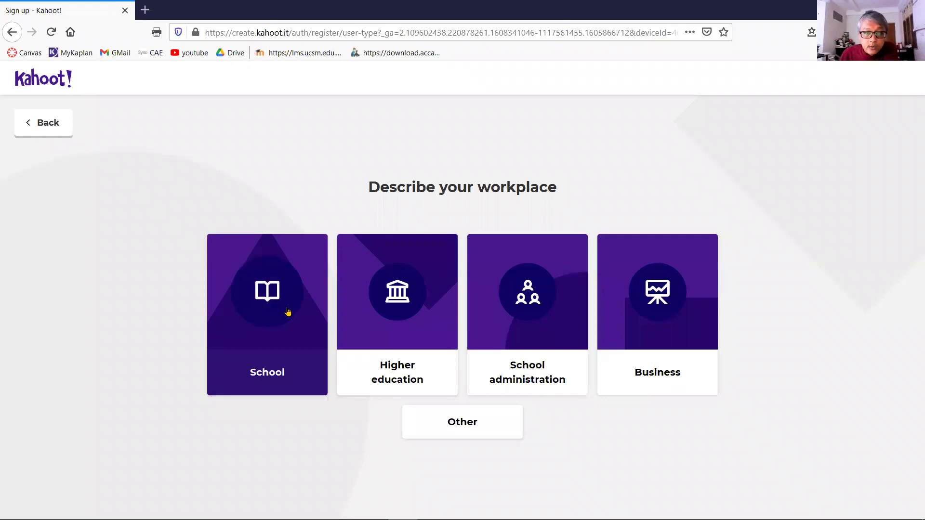
pyautogui.click(225, 322)
# Fill in the sign-up form with the teacher's saved email address and an account password
pyautogui.click(409, 196)
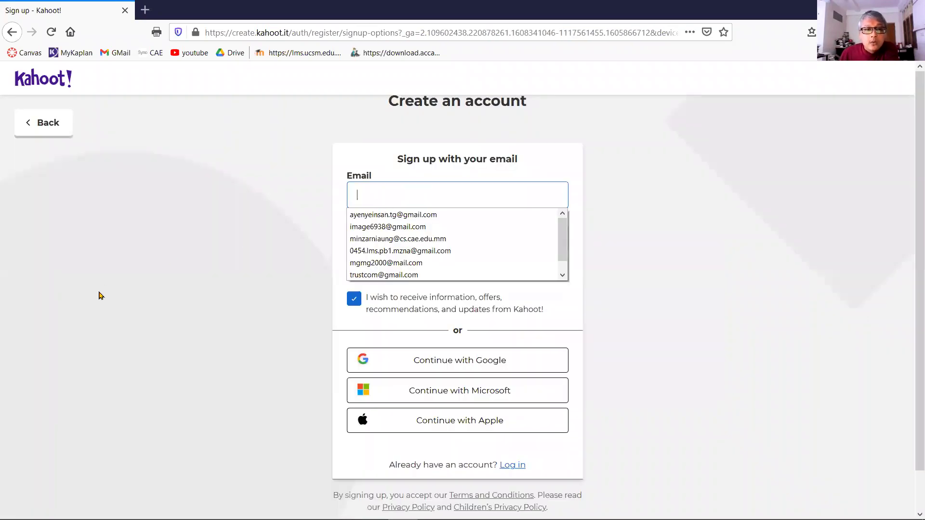
pyautogui.click(439, 131)
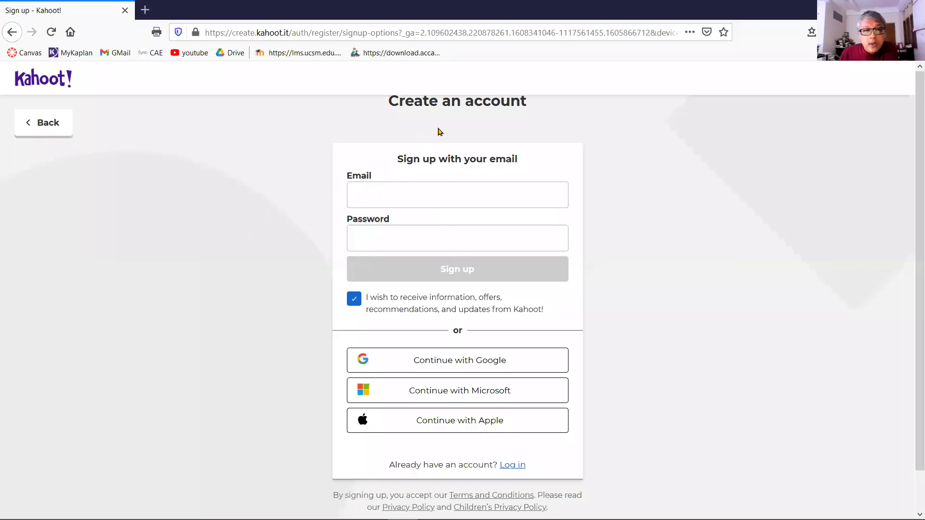
pyautogui.click(374, 188)
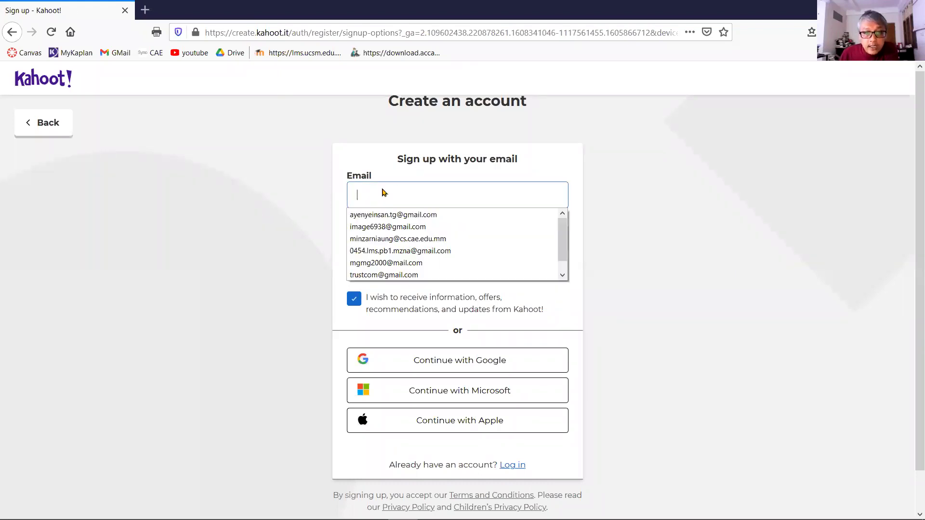
pyautogui.click(632, 155)
pyautogui.click(462, 237)
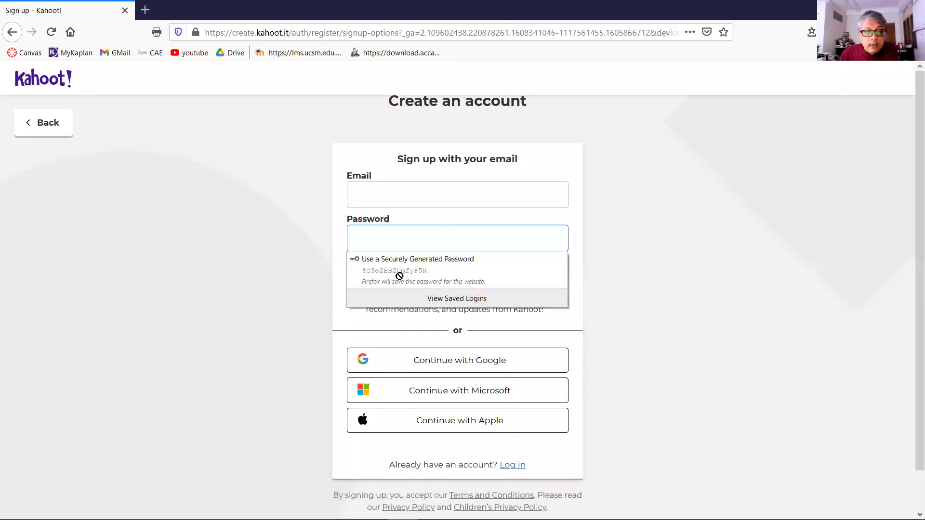
pyautogui.click(386, 193)
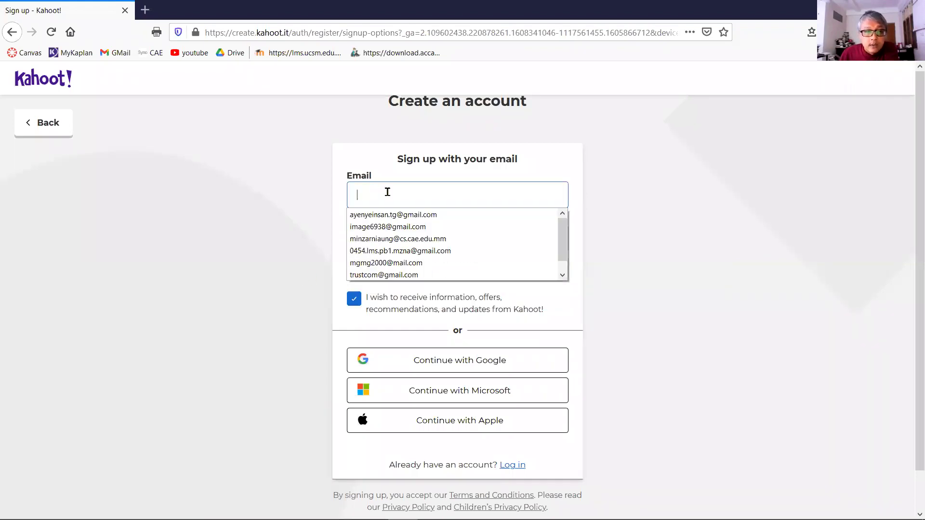
pyautogui.click(421, 239)
pyautogui.click(392, 234)
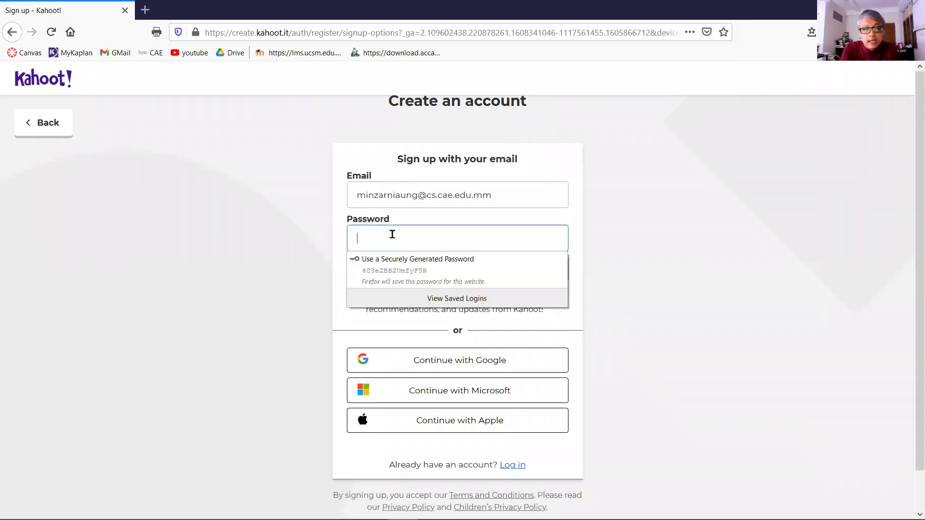
pyautogui.write('m•••••••••••')
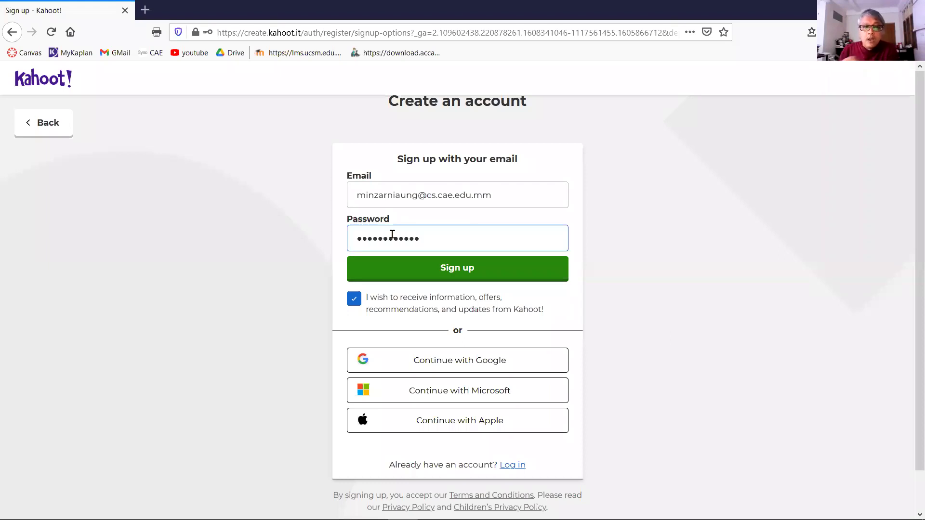
pyautogui.click(357, 201)
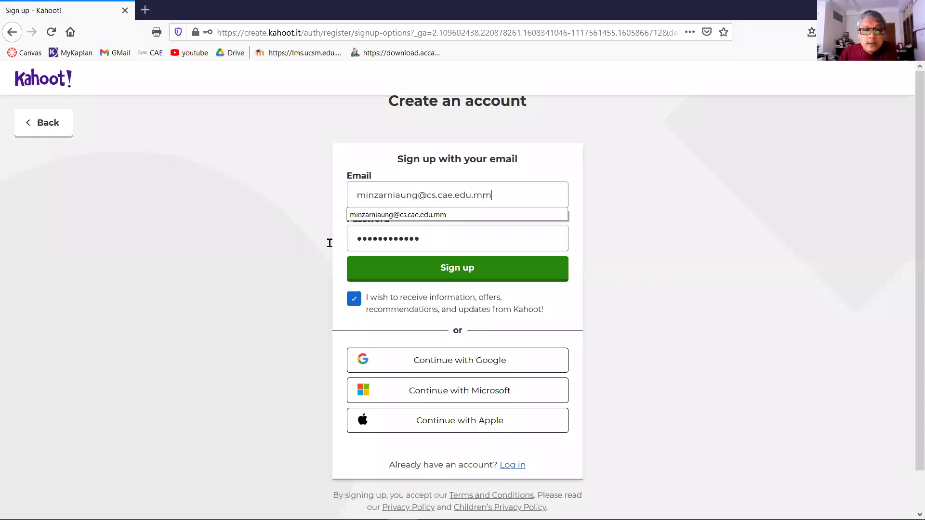
pyautogui.press('Tab')
pyautogui.click(415, 226)
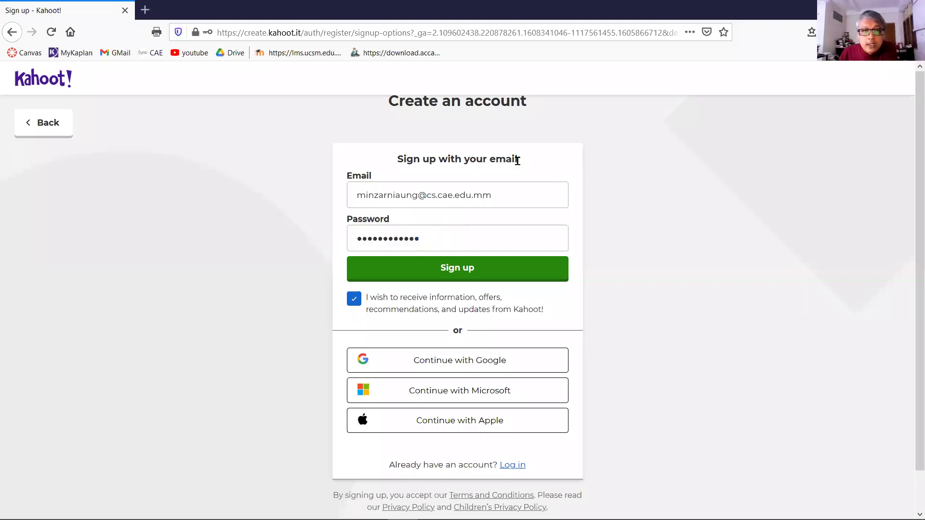
pyautogui.tripleClick(398, 160)
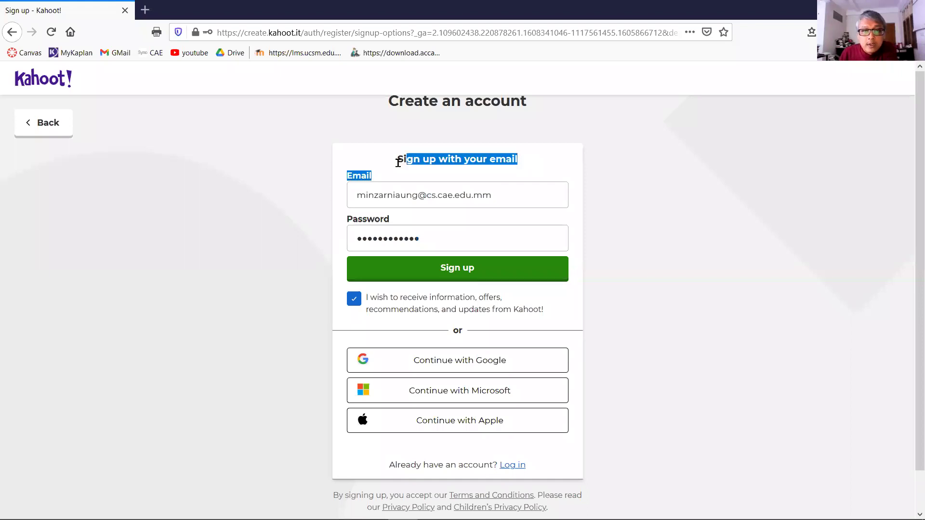
pyautogui.click(499, 199)
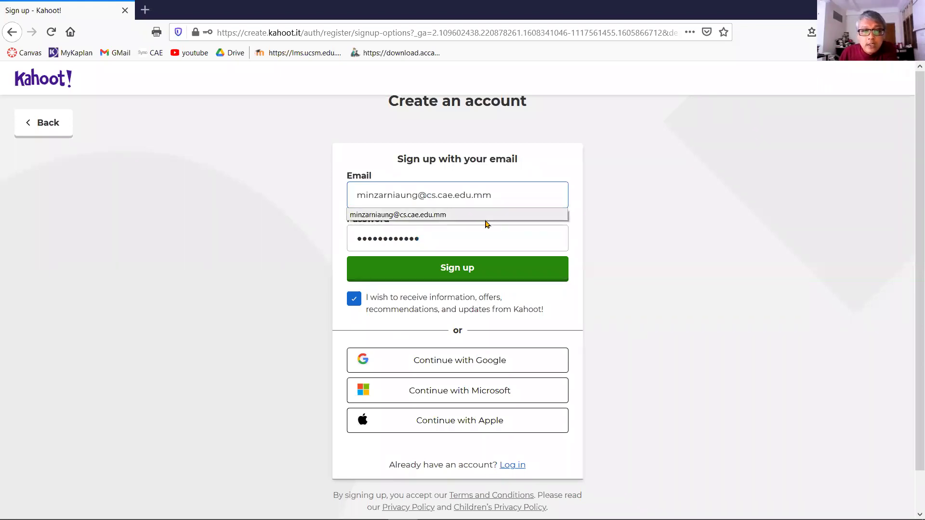
pyautogui.press('Tab')
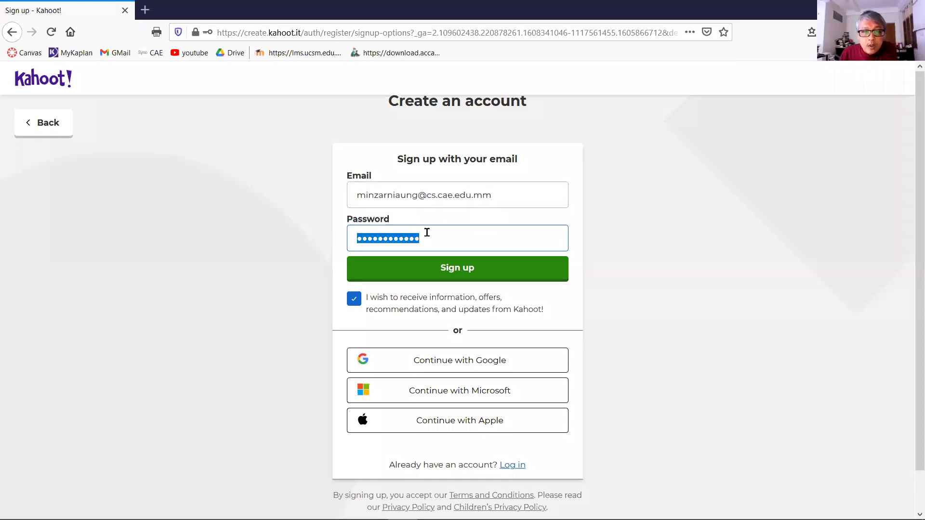
pyautogui.tripleClick(356, 195)
pyautogui.click(434, 239)
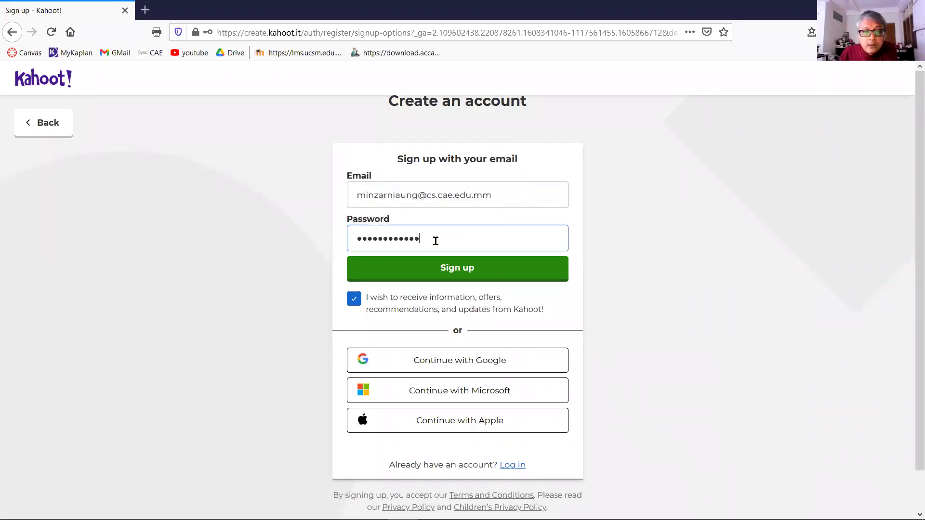
pyautogui.tripleClick(346, 240)
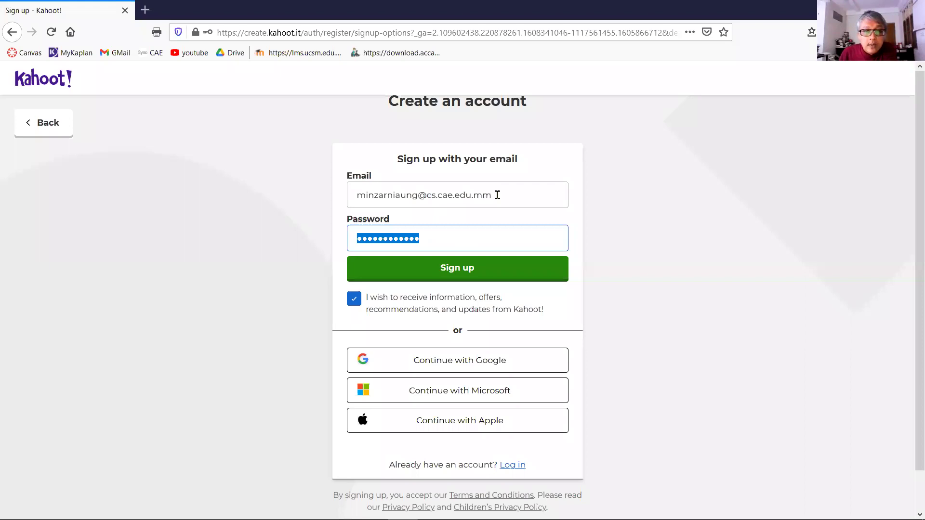
pyautogui.click(366, 200)
pyautogui.moveTo(432, 242); pyautogui.dragTo(359, 239)
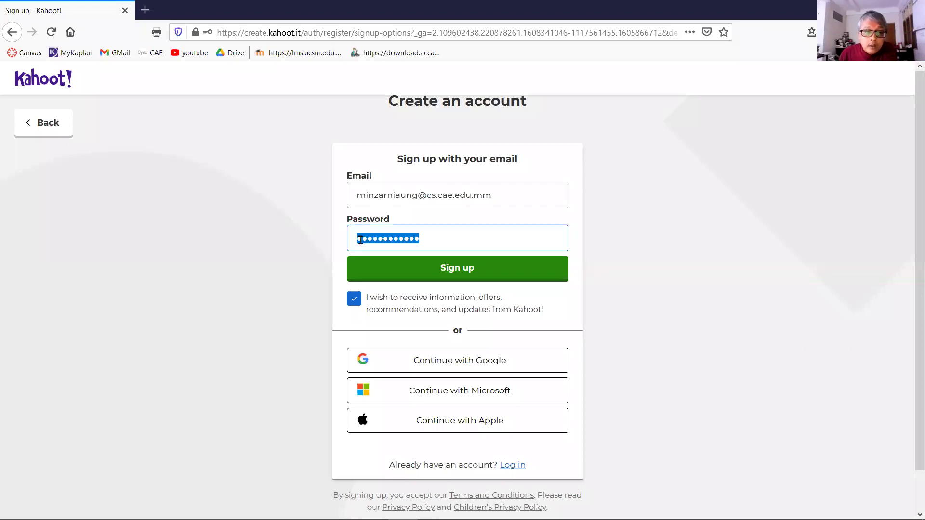
pyautogui.tripleClick(450, 197)
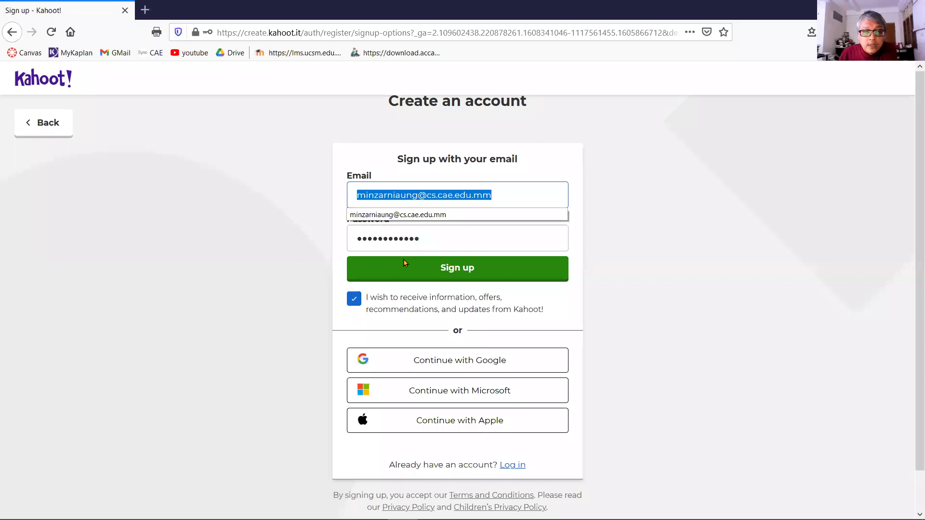
pyautogui.click(386, 246)
# Switch the consent to receive information, offers and updates from Kahoot! off and back on
pyautogui.click(375, 300)
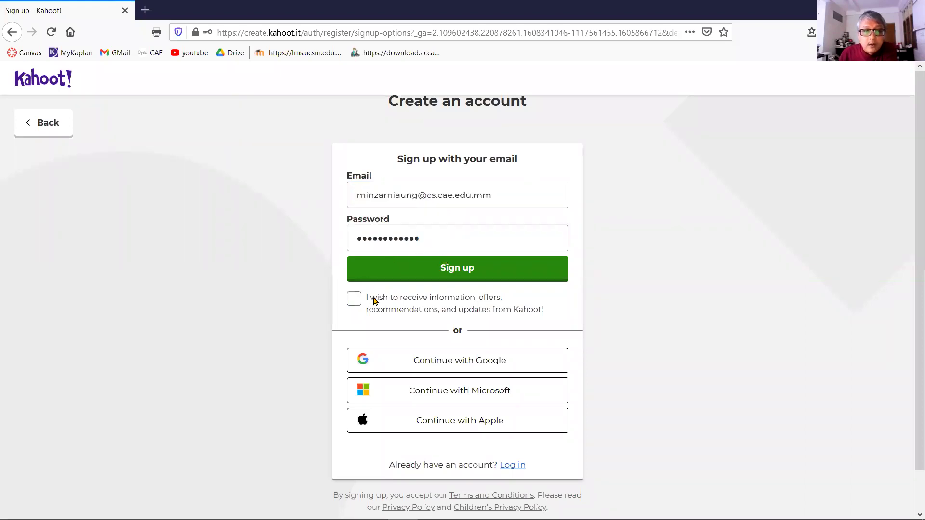
pyautogui.click(355, 300)
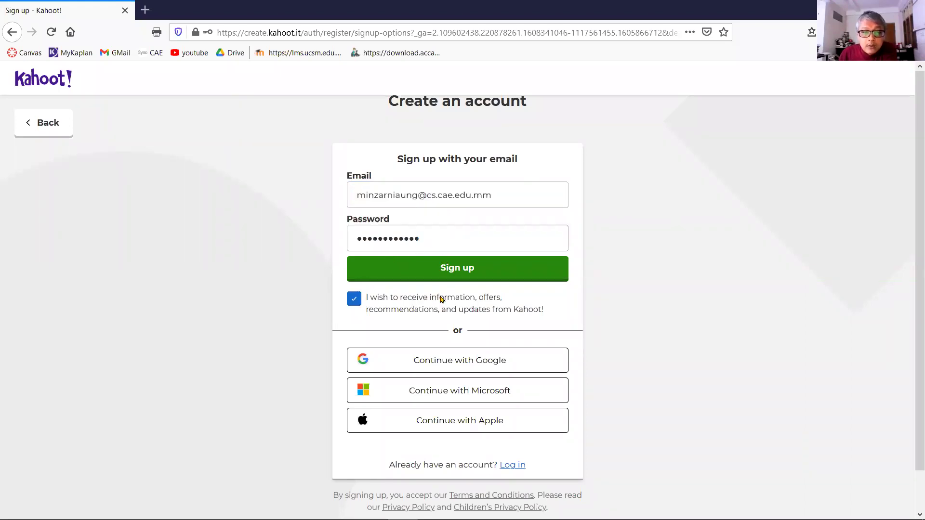
pyautogui.click(355, 300)
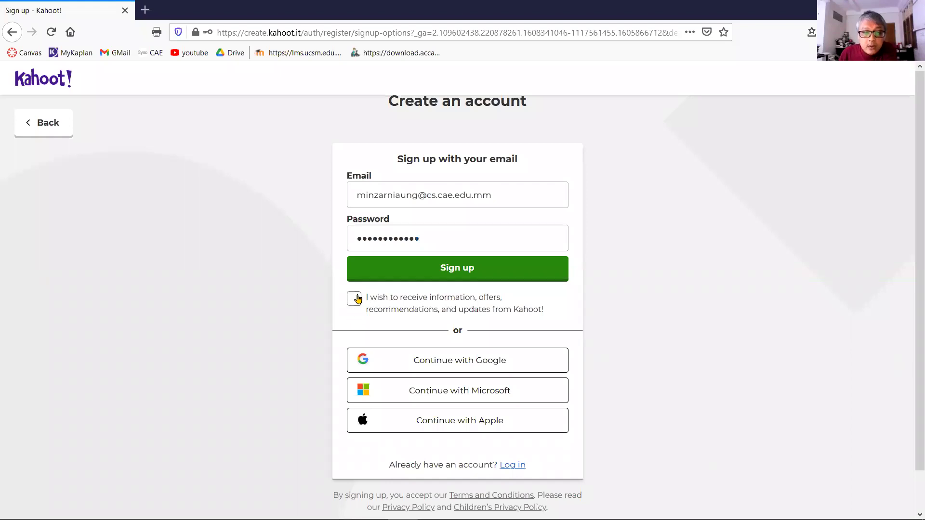
pyautogui.click(354, 299)
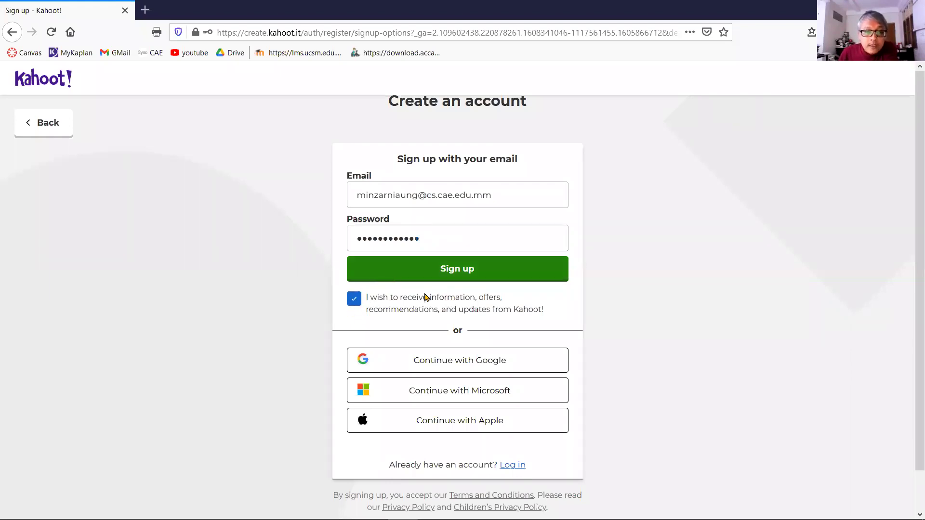
pyautogui.tripleClick(345, 199)
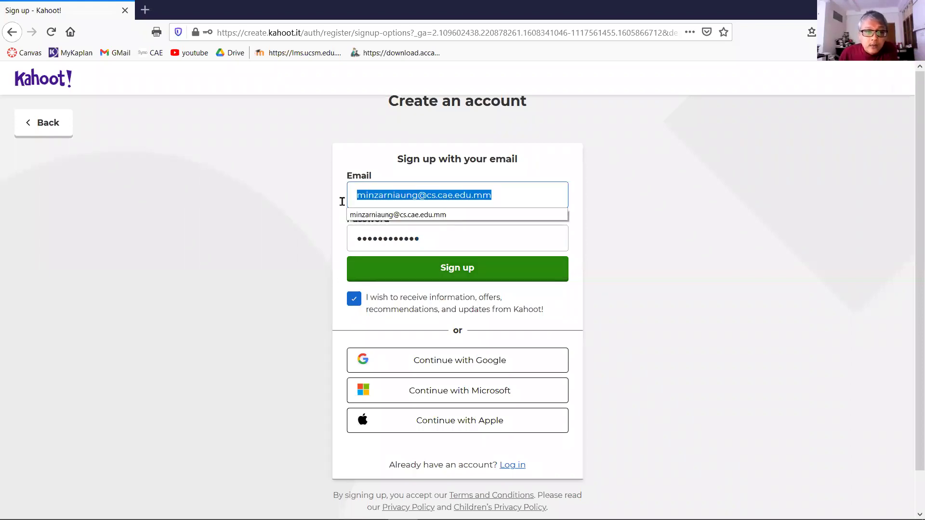
pyautogui.click(488, 198)
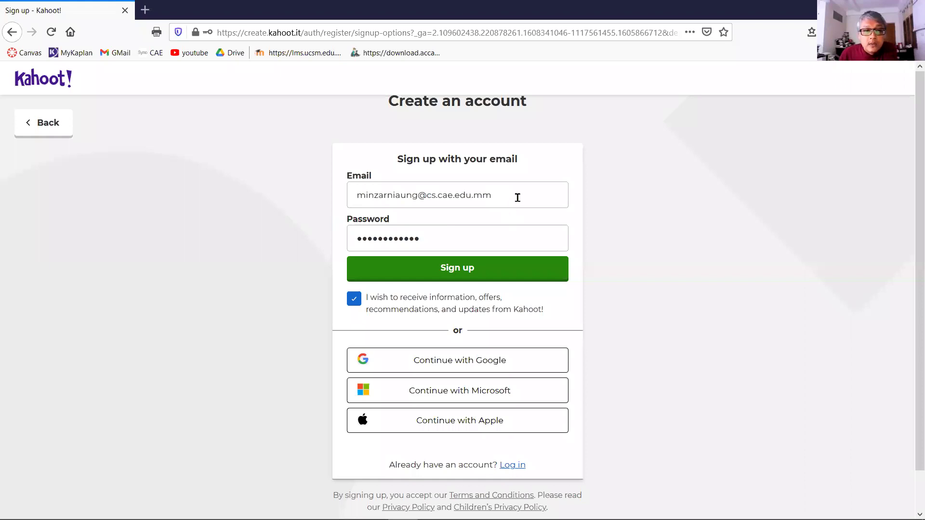
pyautogui.click(565, 200)
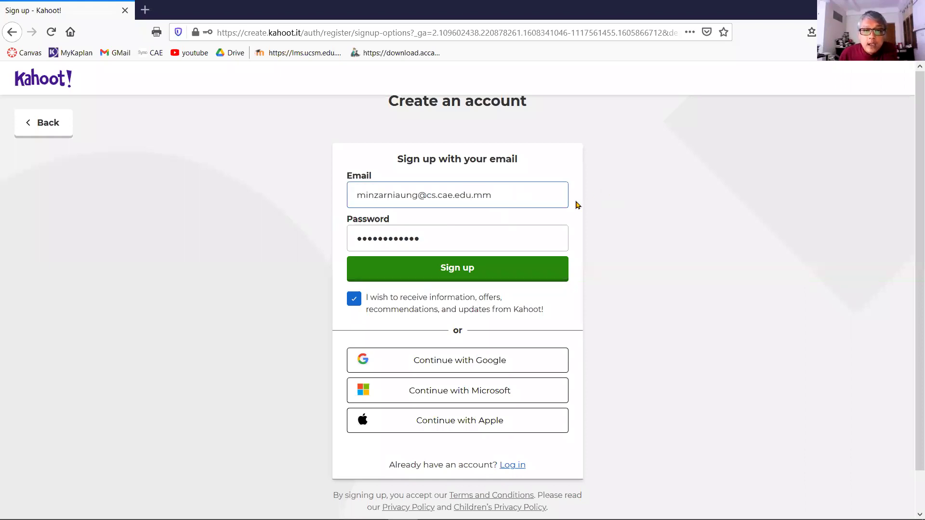
pyautogui.click(353, 301)
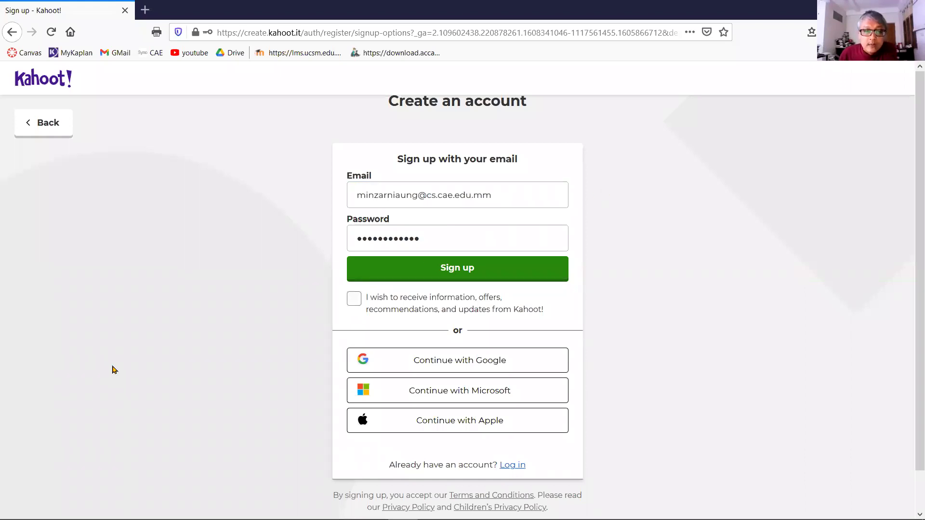
pyautogui.click(353, 303)
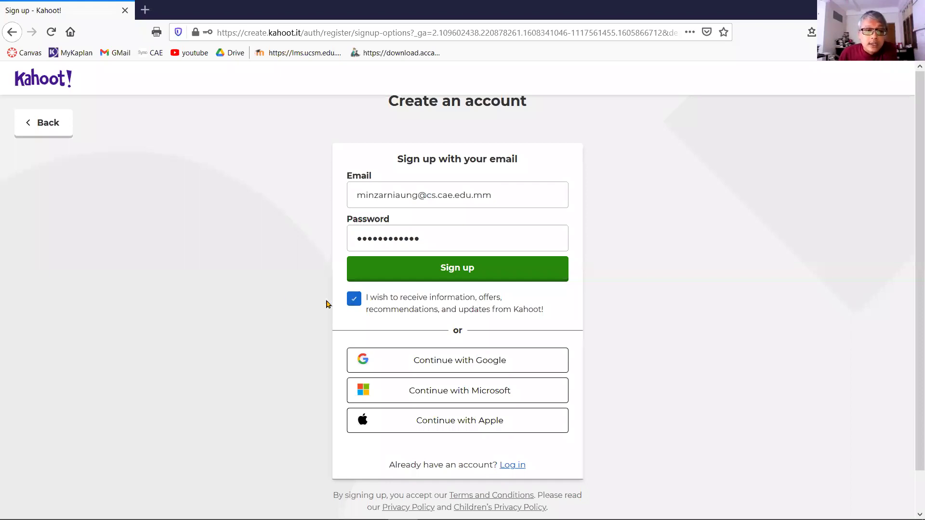
# Opt out of receiving information, offers, recommendations and updates from Kahoot!
pyautogui.hotkey('shift', 'Tab')
pyautogui.hotkey('shift', 'Tab')
pyautogui.click(355, 305)
pyautogui.click(355, 305)
pyautogui.click(355, 306)
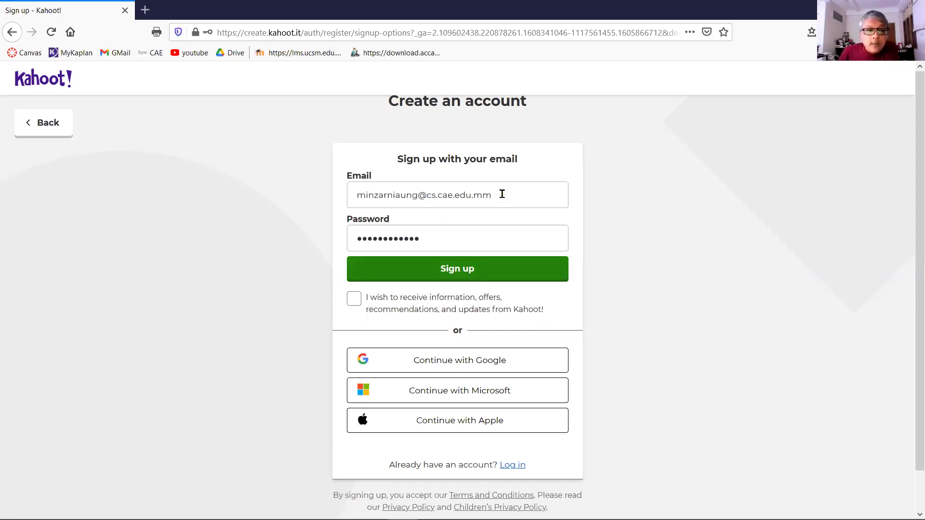
pyautogui.moveTo(501, 194); pyautogui.dragTo(326, 192)
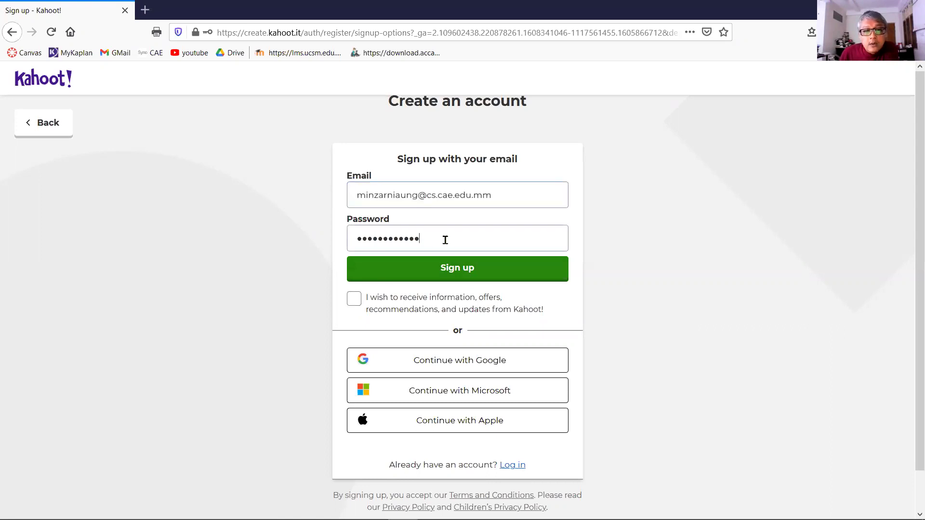
# Submit the sign-up form and decline to save the login in the browser
pyautogui.click(460, 266)
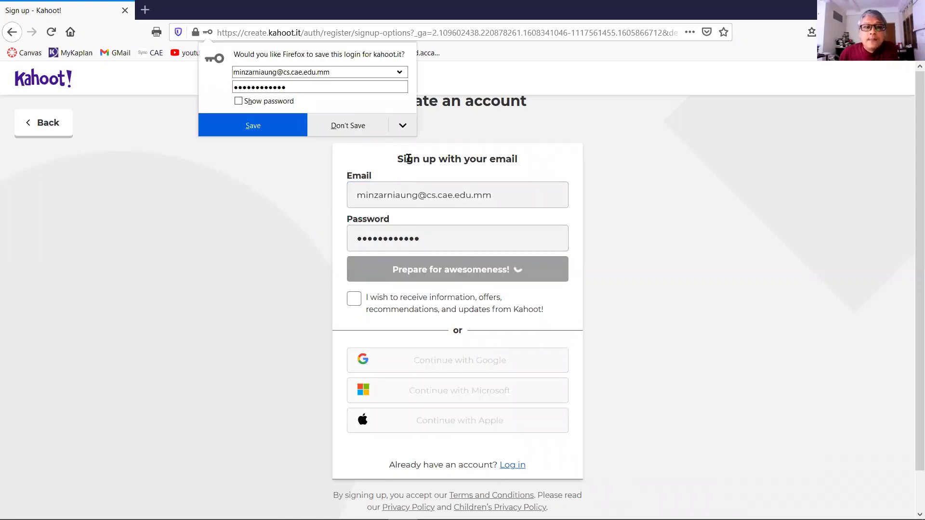
pyautogui.click(355, 127)
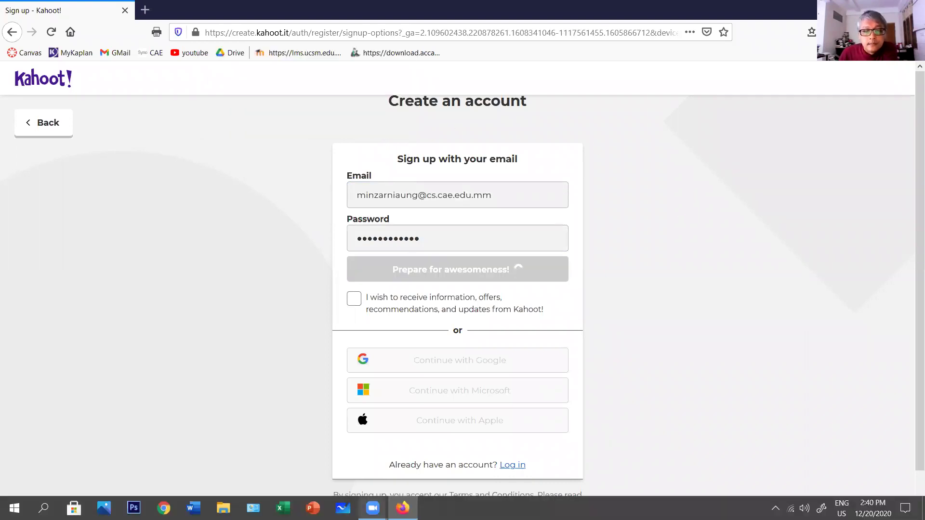
pyautogui.moveTo(373, 508)
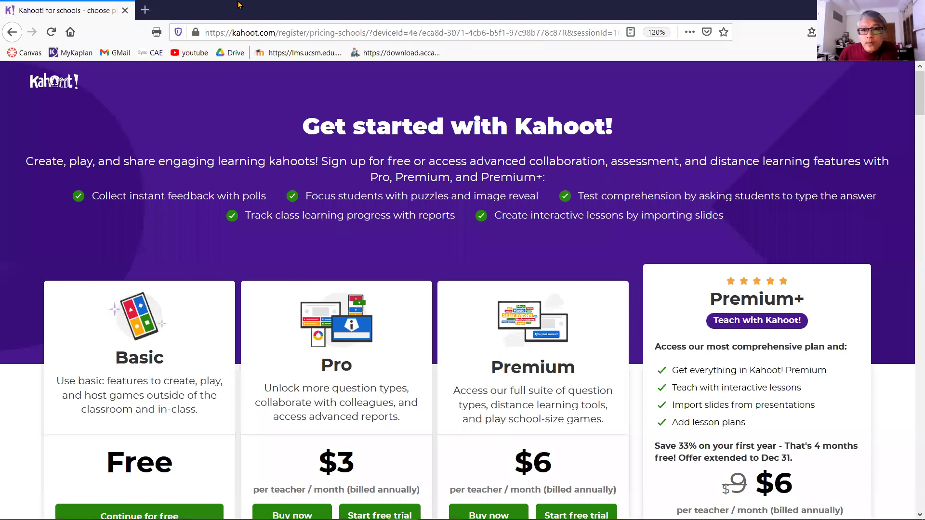
# Review the Basic, Pro, Premium and Premium+ plans and continue with the free Basic plan
pyautogui.scroll(-1, 284, 202)
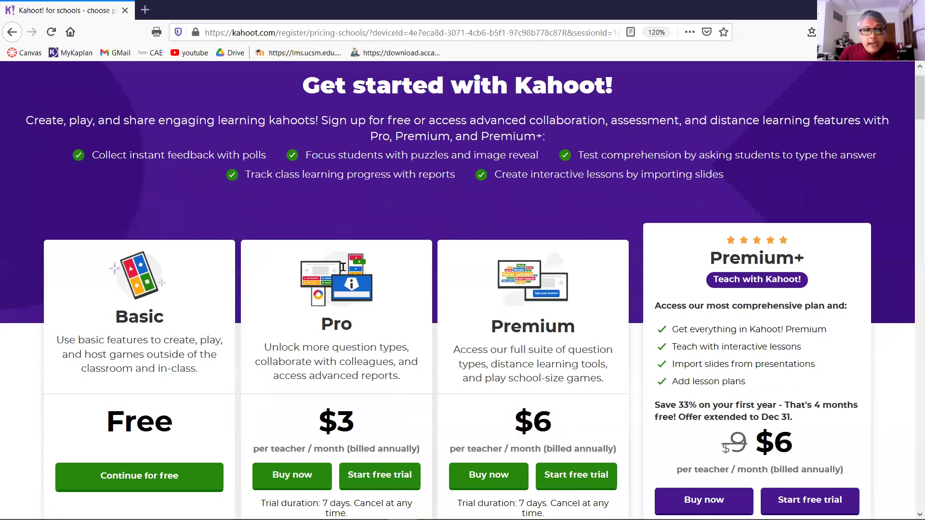
pyautogui.scroll(-2, 343, 267)
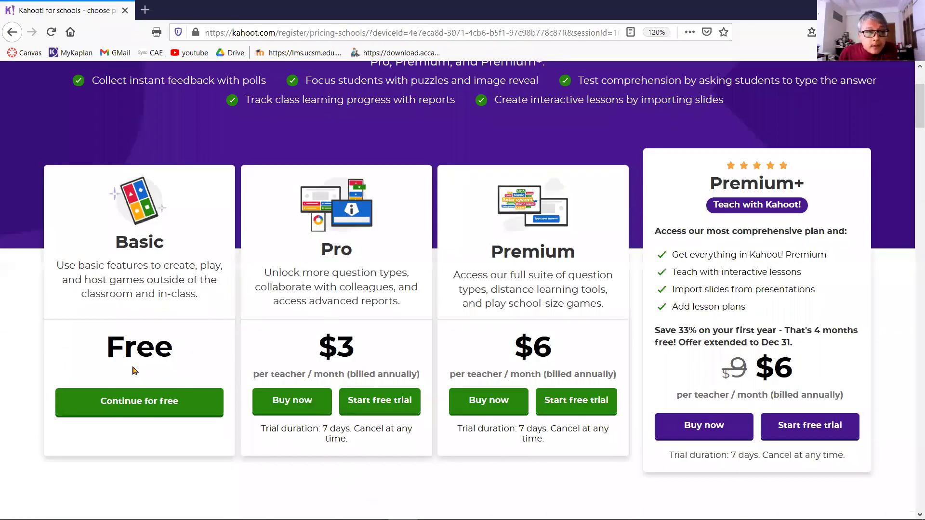
pyautogui.scroll(3, 164, 267)
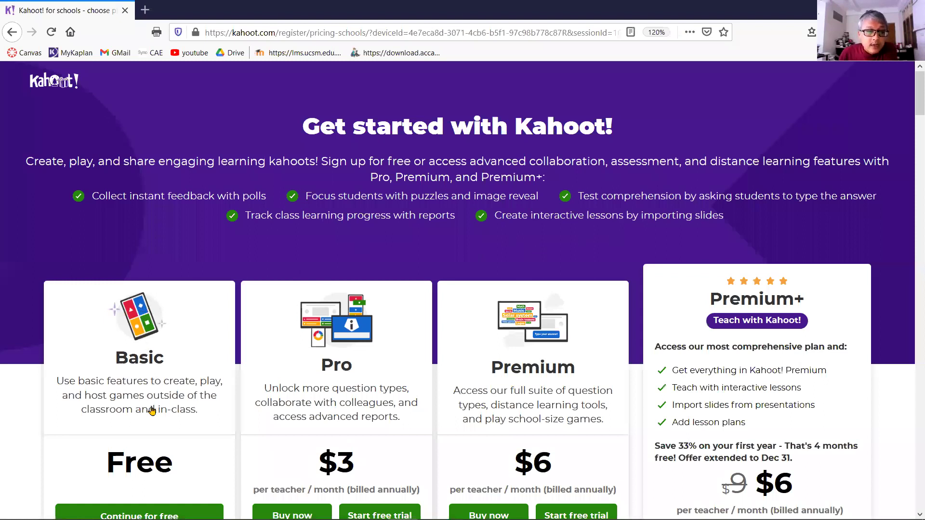
pyautogui.scroll(-3, 152, 411)
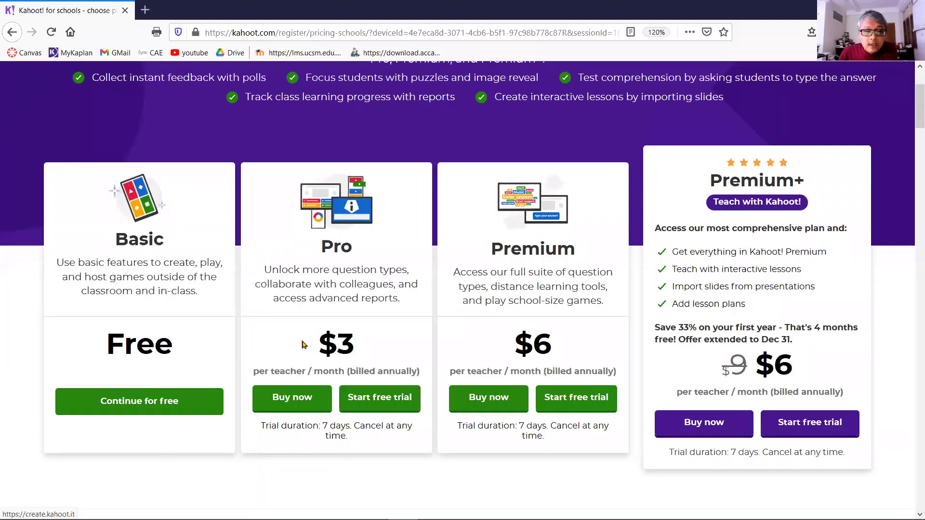
pyautogui.doubleClick(542, 345)
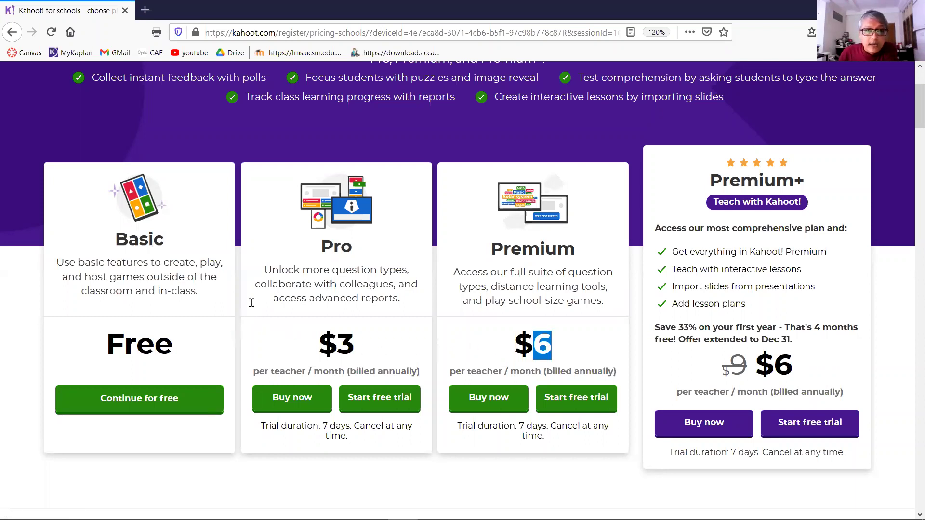
pyautogui.click(134, 408)
pyautogui.click(134, 408)
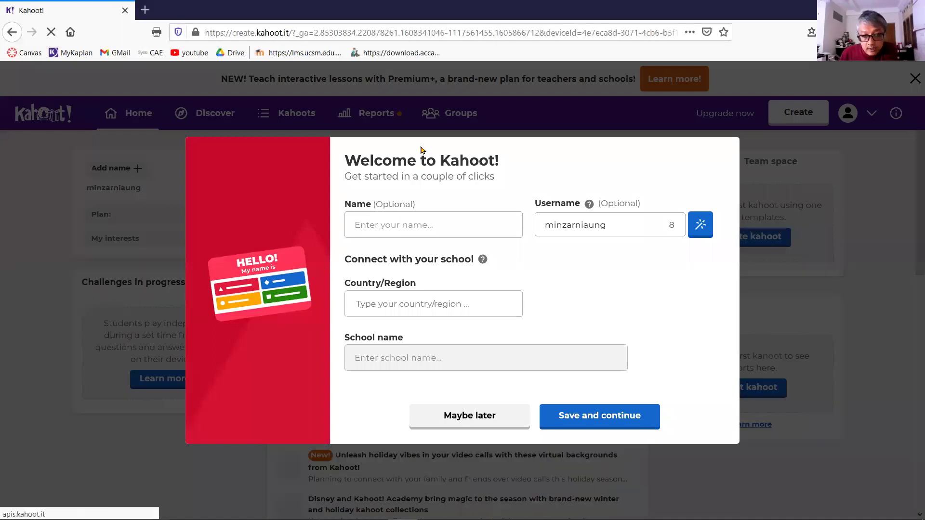
# Enter the teacher's full name in the welcome form and keep the suggested username
pyautogui.click(405, 225)
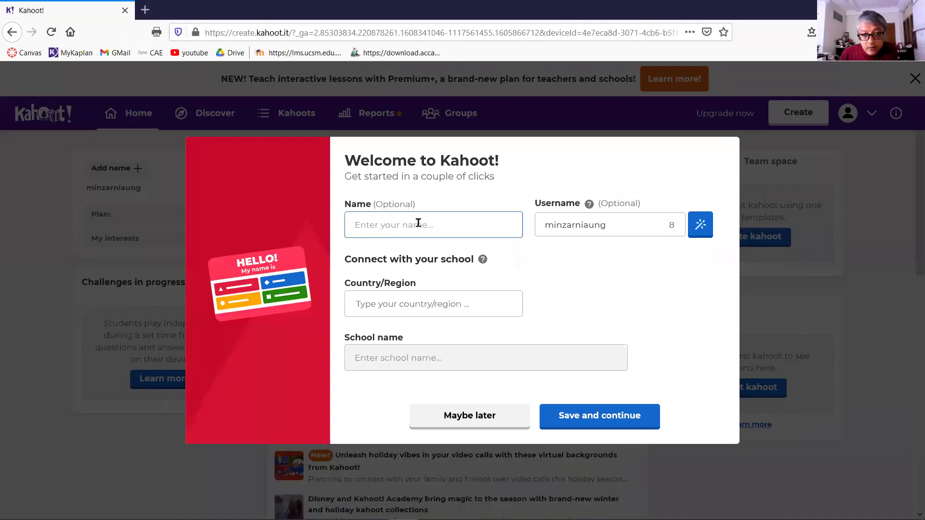
pyautogui.click(417, 223)
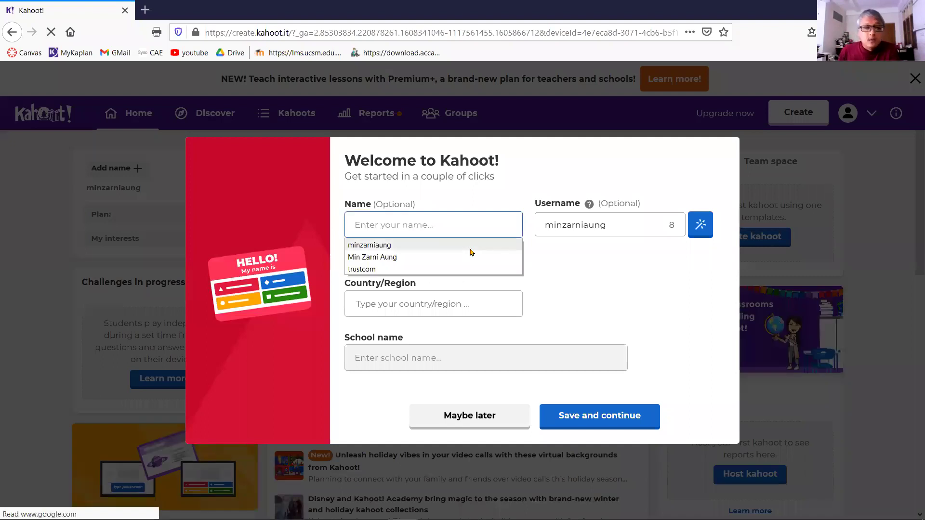
pyautogui.click(387, 256)
pyautogui.click(448, 225)
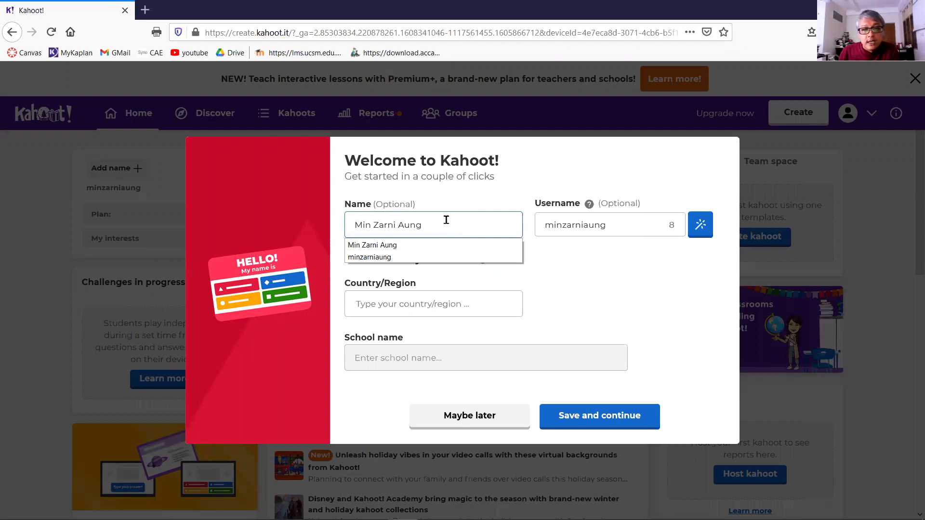
pyautogui.doubleClick(376, 205)
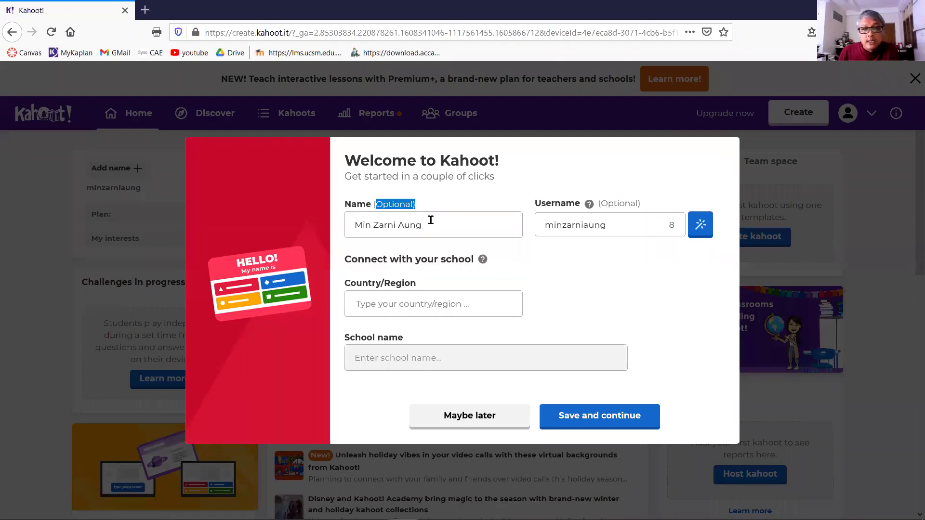
pyautogui.click(431, 221)
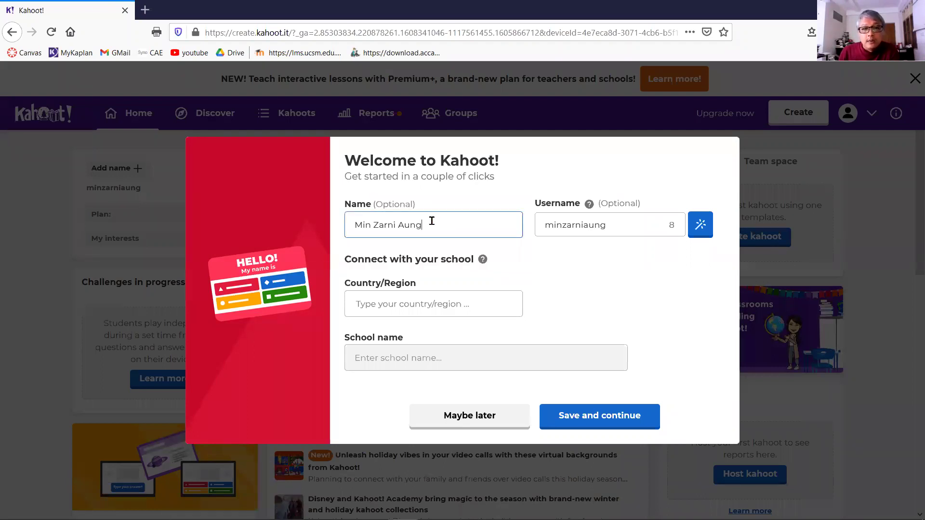
pyautogui.click(620, 224)
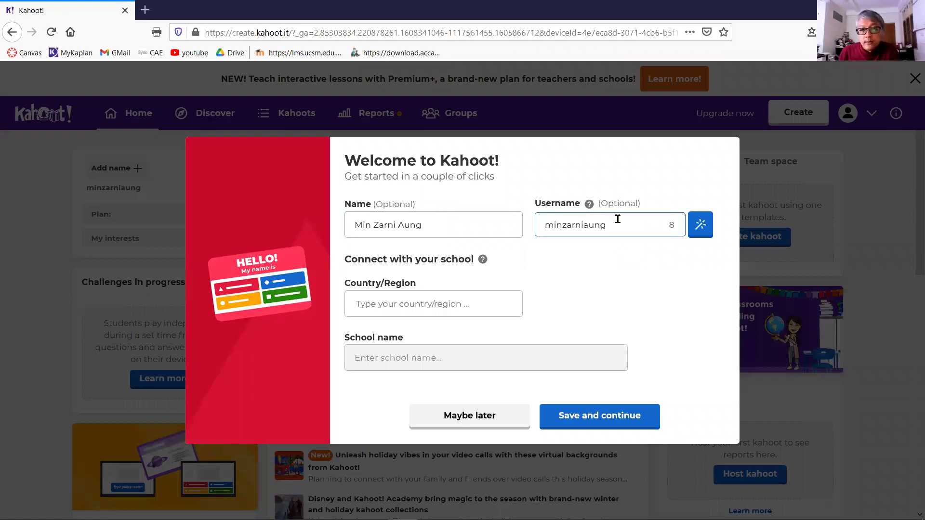
pyautogui.doubleClick(619, 218)
pyautogui.press('Right')
pyautogui.doubleClick(605, 204)
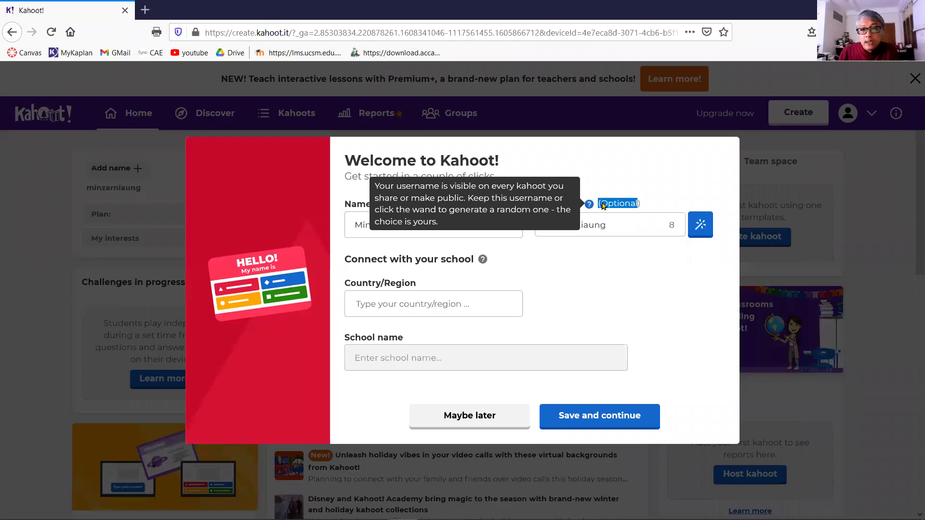
pyautogui.click(608, 233)
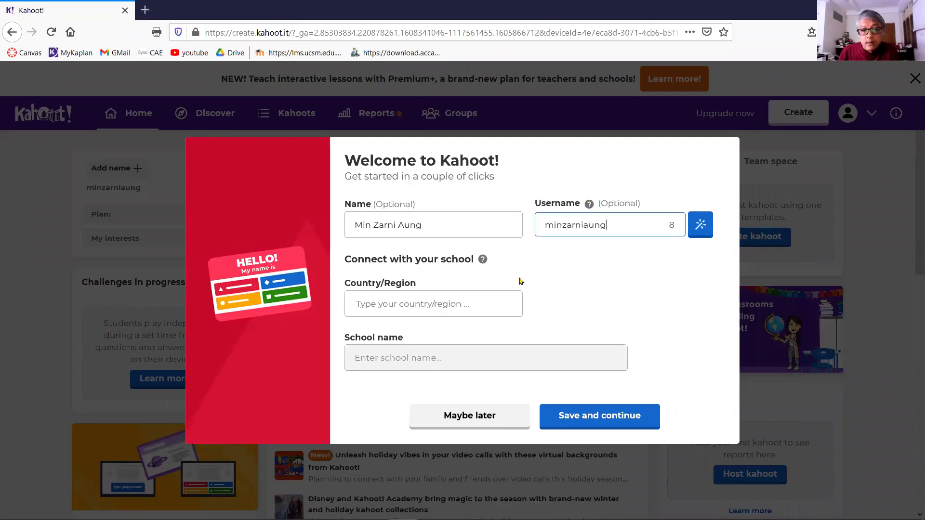
# Connect the profile to the school CAE in Myanmar and save the welcome form
pyautogui.click(473, 305)
pyautogui.write('my')
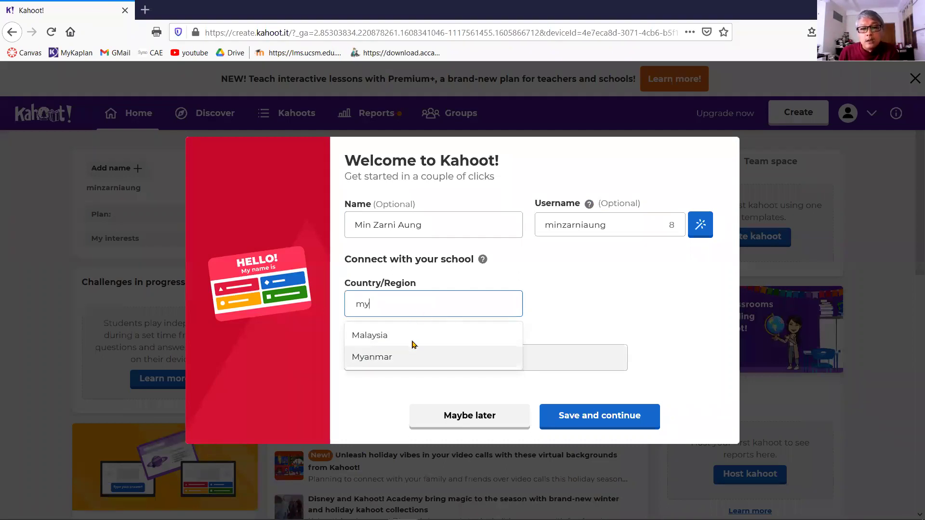
pyautogui.click(422, 358)
pyautogui.write('CAE')
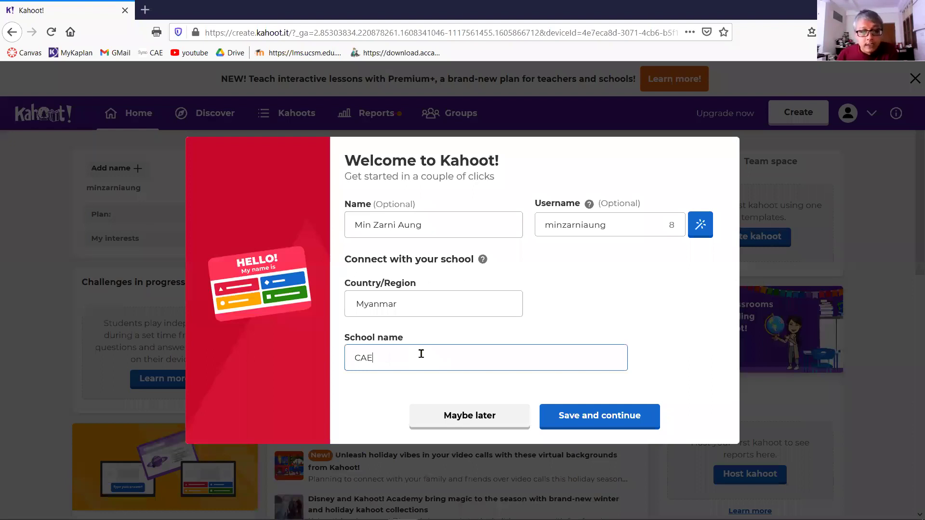
pyautogui.click(468, 426)
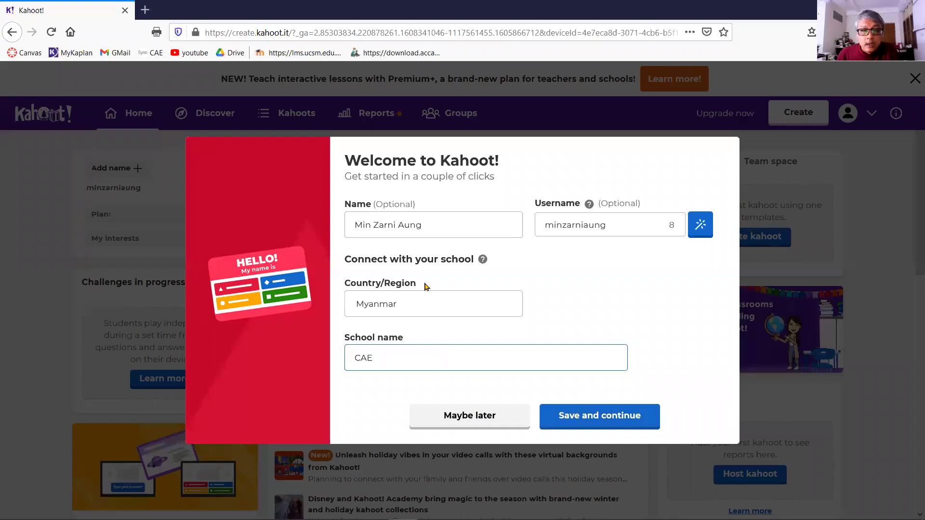
pyautogui.click(420, 309)
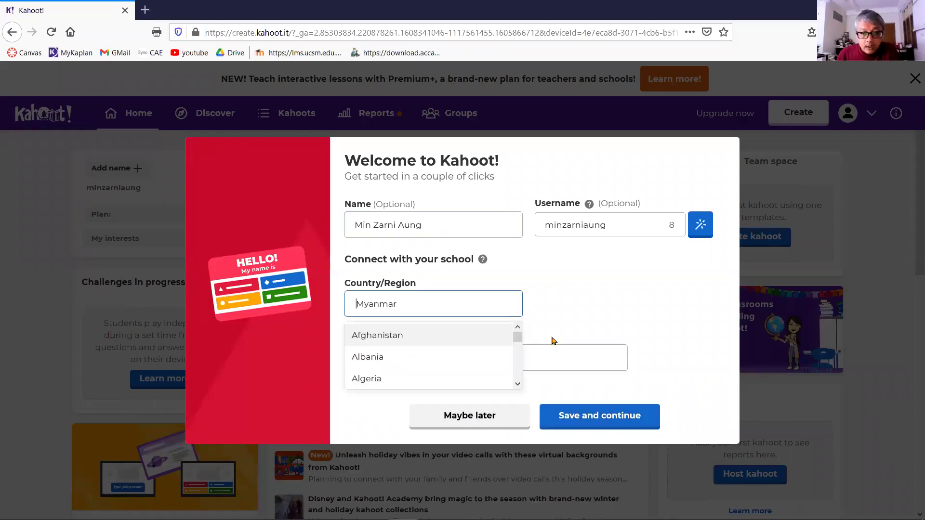
pyautogui.click(596, 326)
pyautogui.click(447, 354)
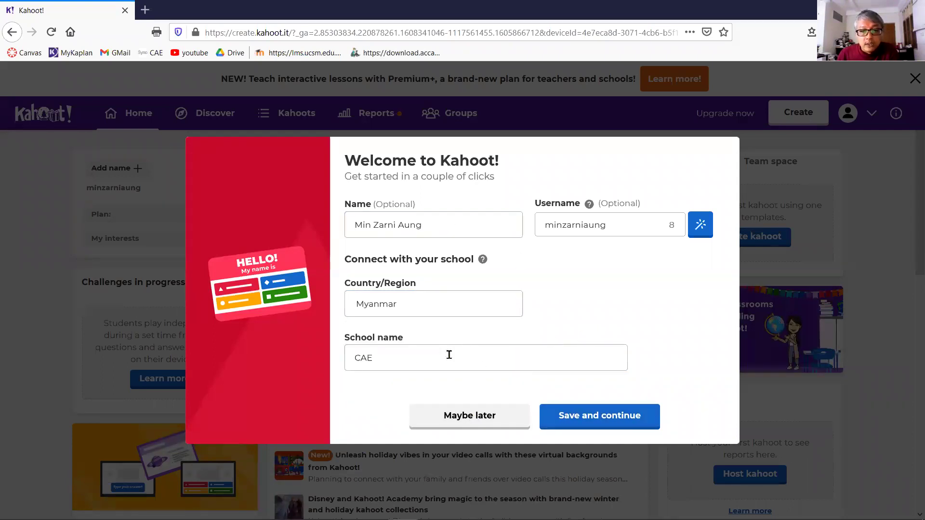
pyautogui.click(593, 420)
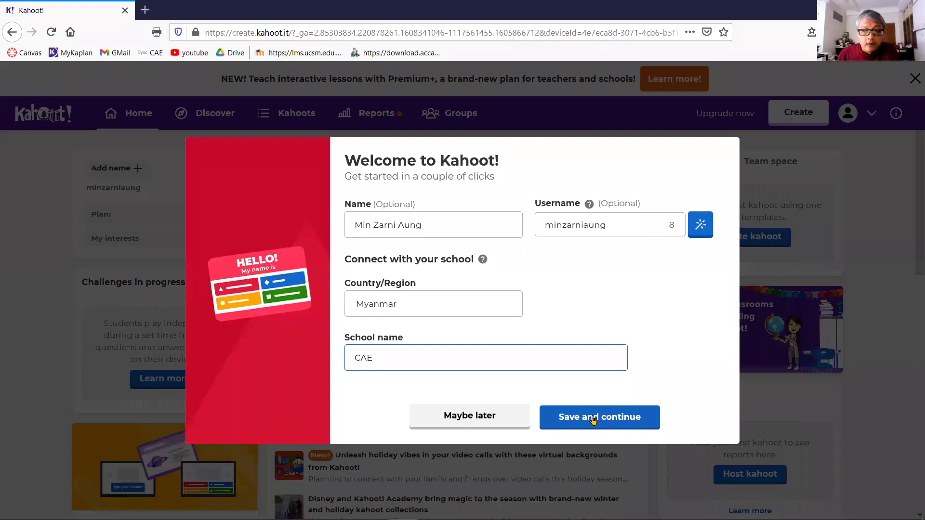
pyautogui.click(592, 417)
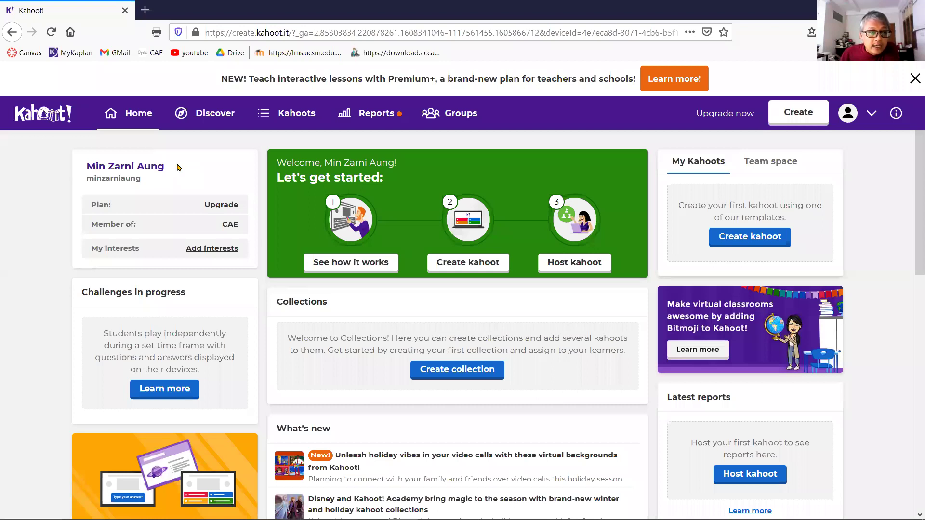
# Browse the Discover page and search for kahoots about "brain teaser"
pyautogui.moveTo(177, 167); pyautogui.dragTo(66, 172)
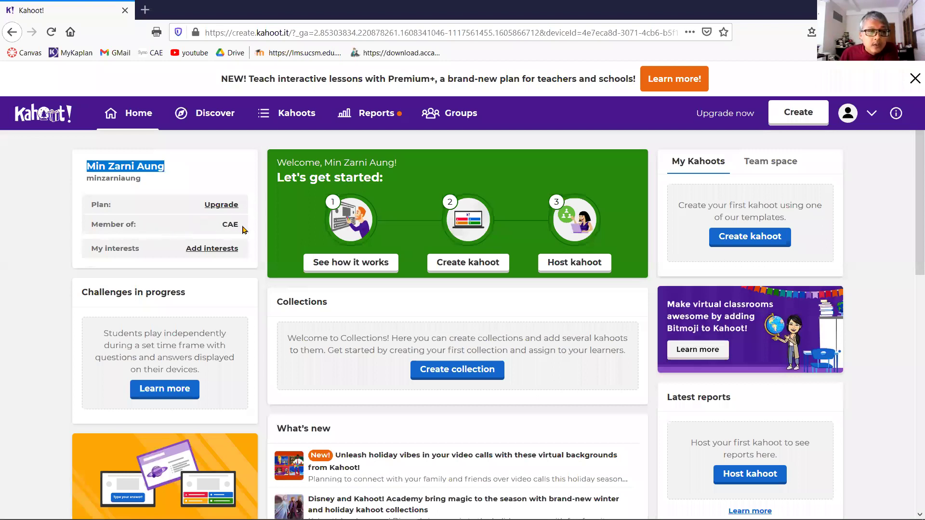
pyautogui.doubleClick(183, 240)
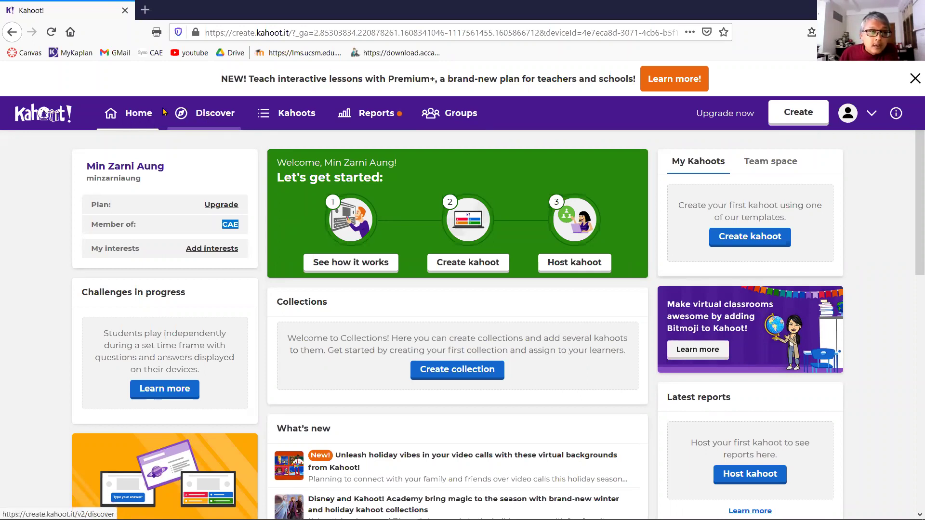
pyautogui.click(210, 115)
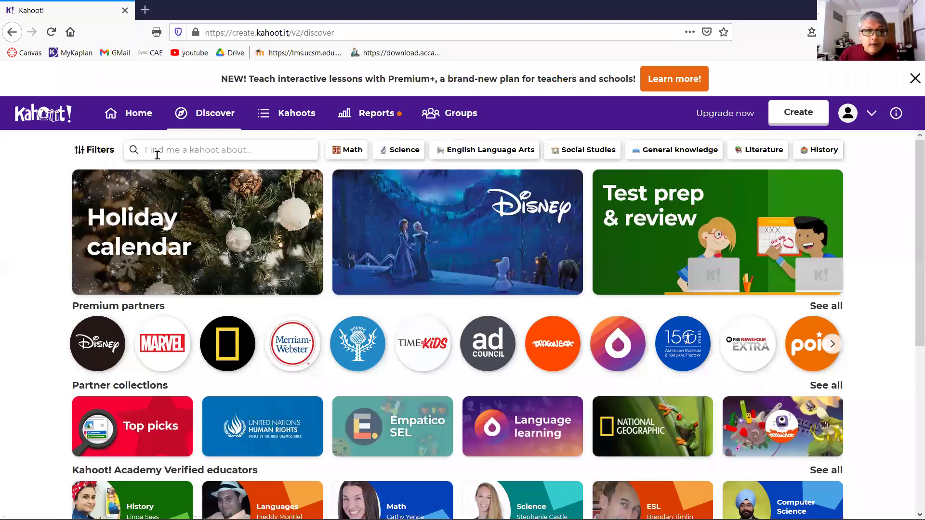
pyautogui.scroll(-4, 159, 155)
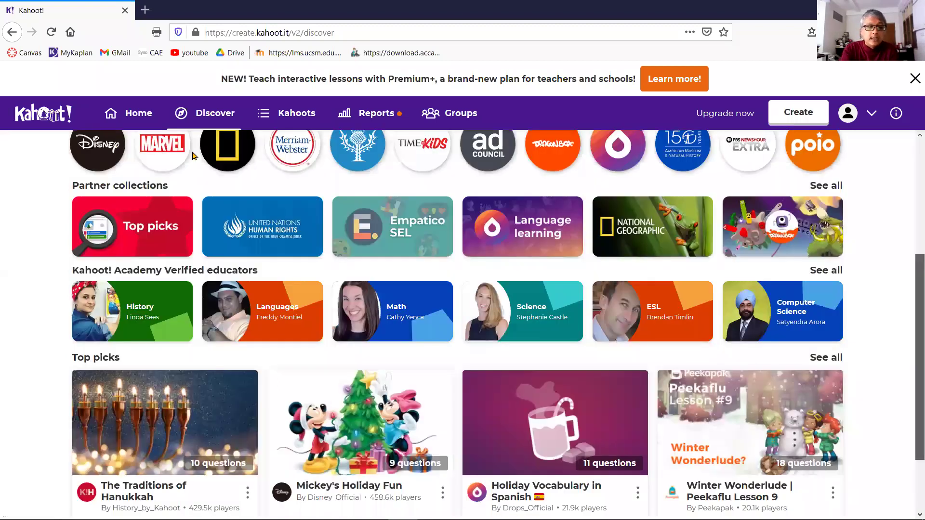
pyautogui.scroll(4, 371, 204)
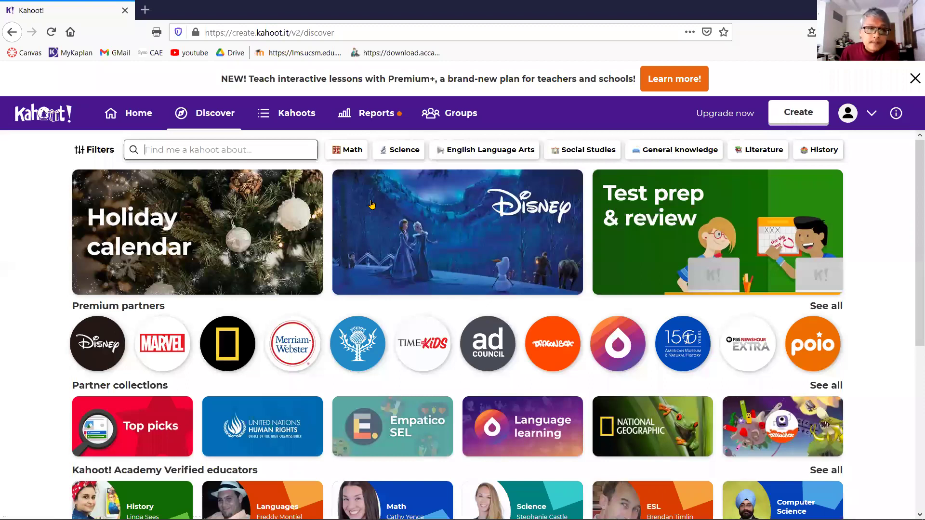
pyautogui.write('brai')
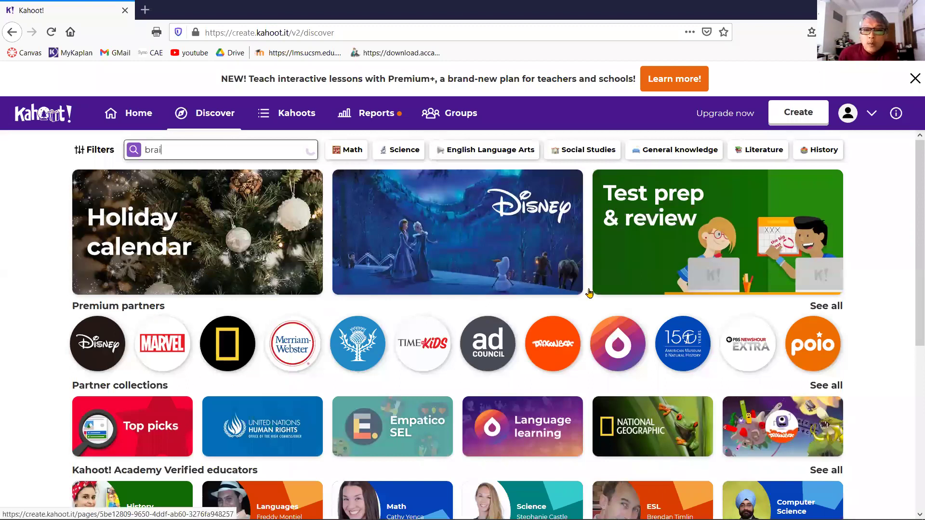
pyautogui.write('n teas')
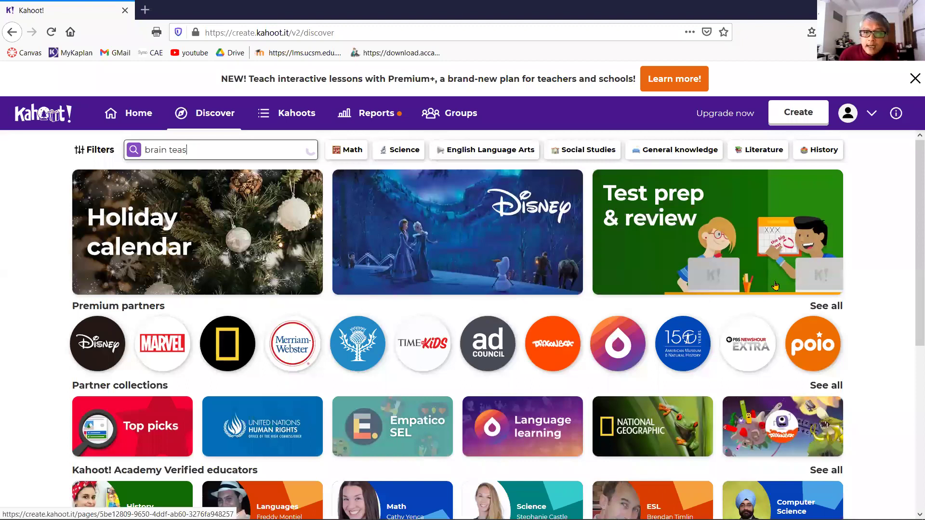
pyautogui.write('er')
pyautogui.press('Return')
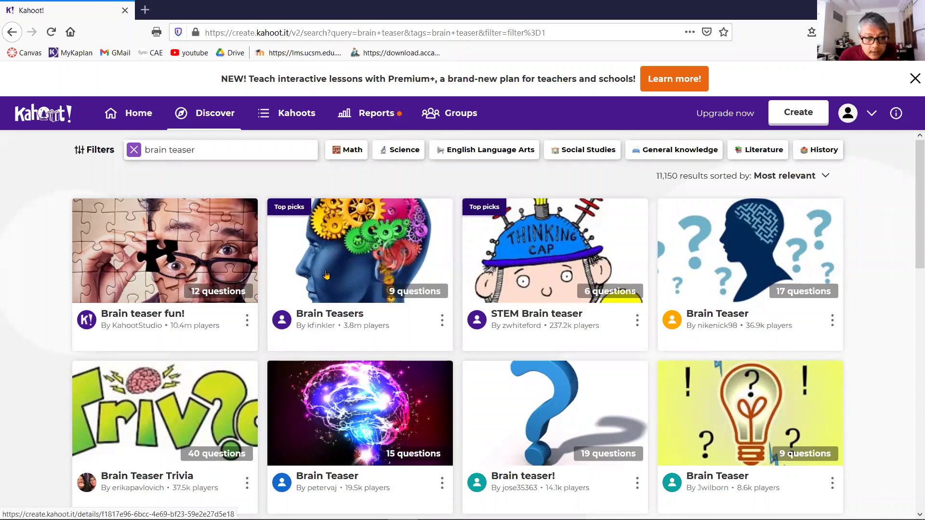
# Open the 9-question Brain Teasers kahoot from the top picks and launch it as a live Teach game for virtual classrooms
pyautogui.click(347, 262)
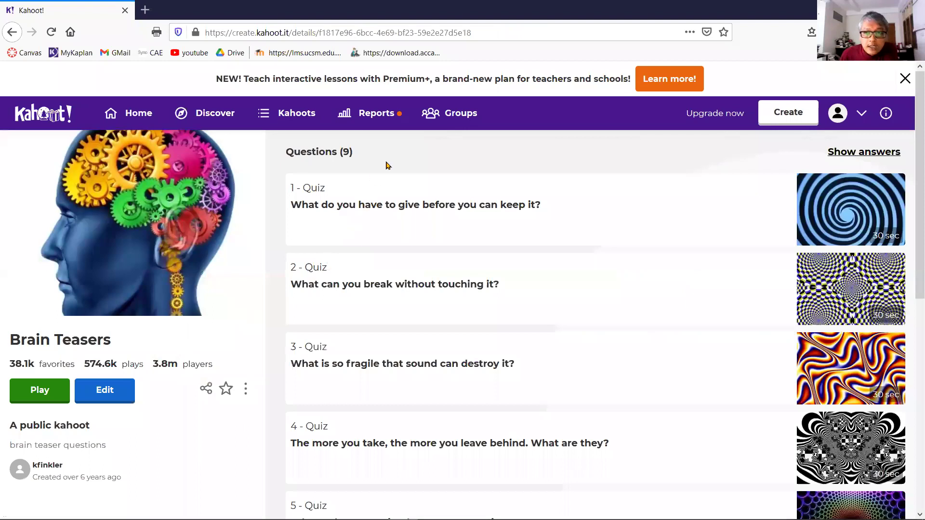
pyautogui.tripleClick(472, 167)
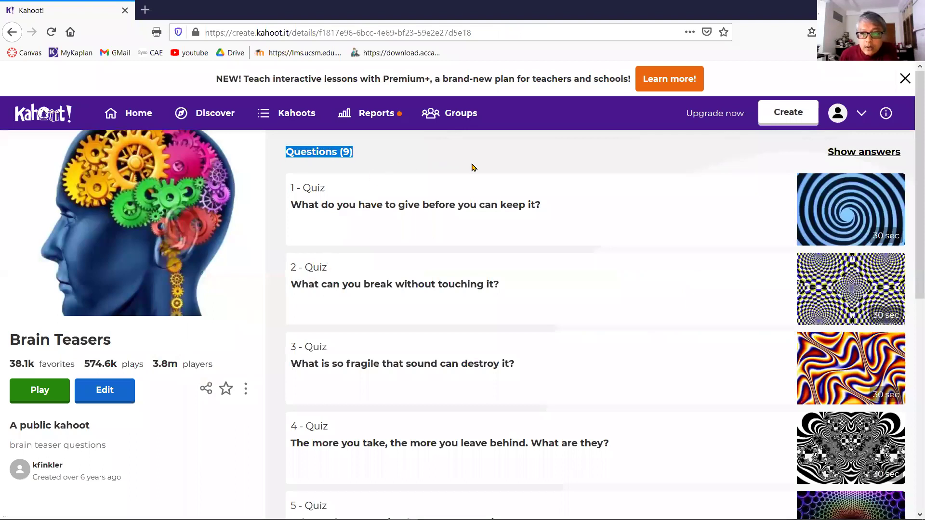
pyautogui.click(50, 397)
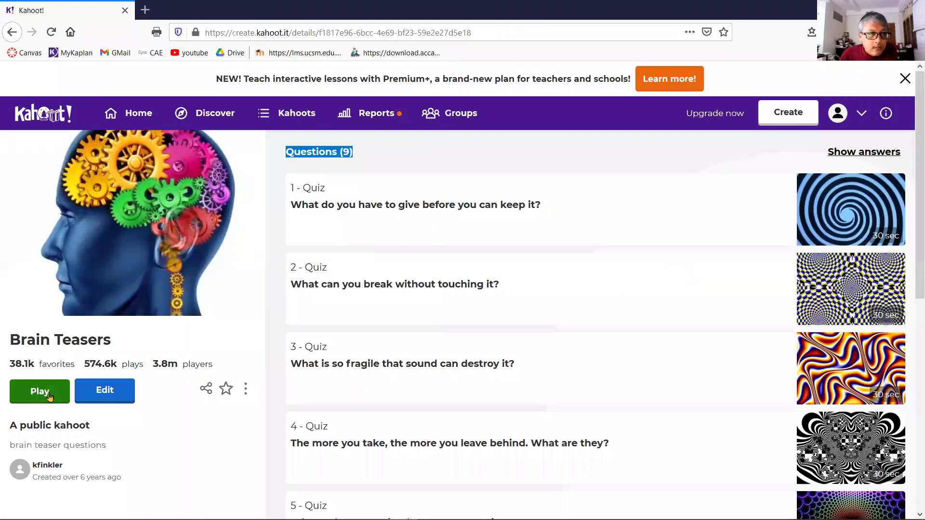
pyautogui.click(51, 394)
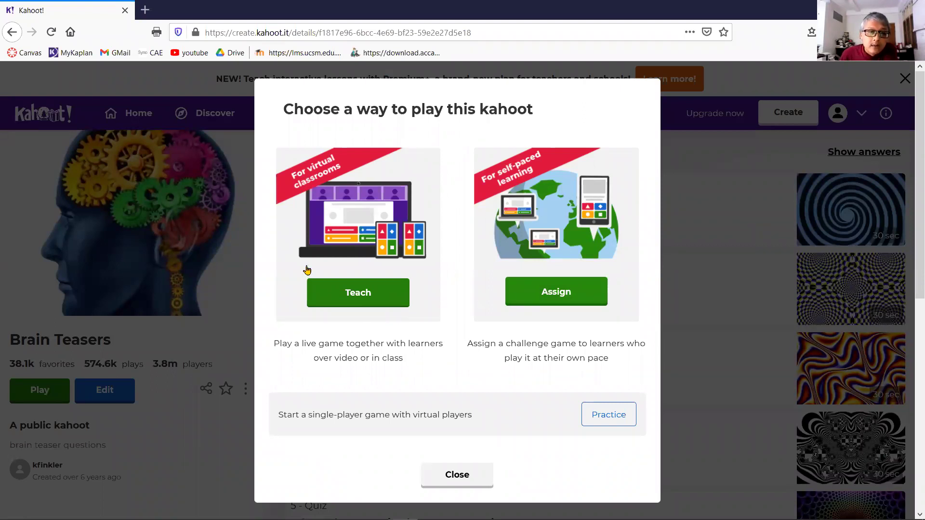
pyautogui.click(339, 298)
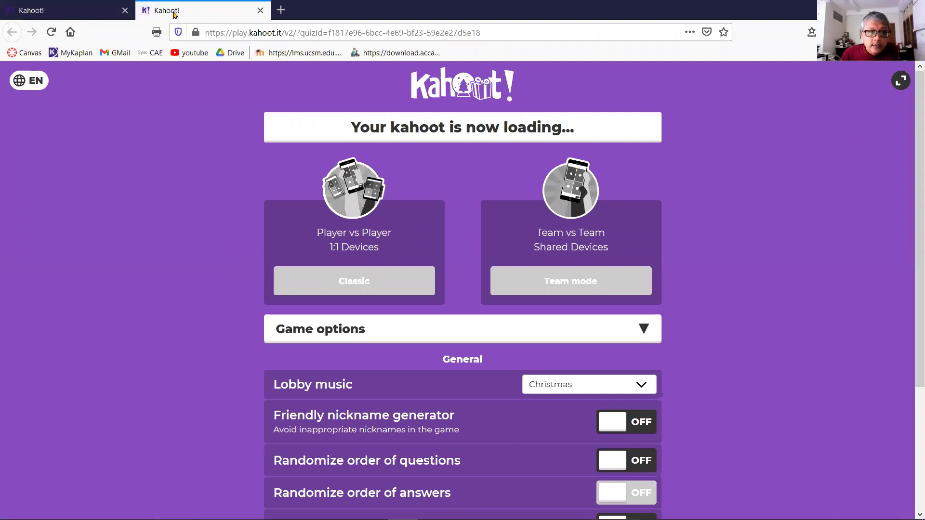
pyautogui.moveTo(386, 129); pyautogui.dragTo(573, 132)
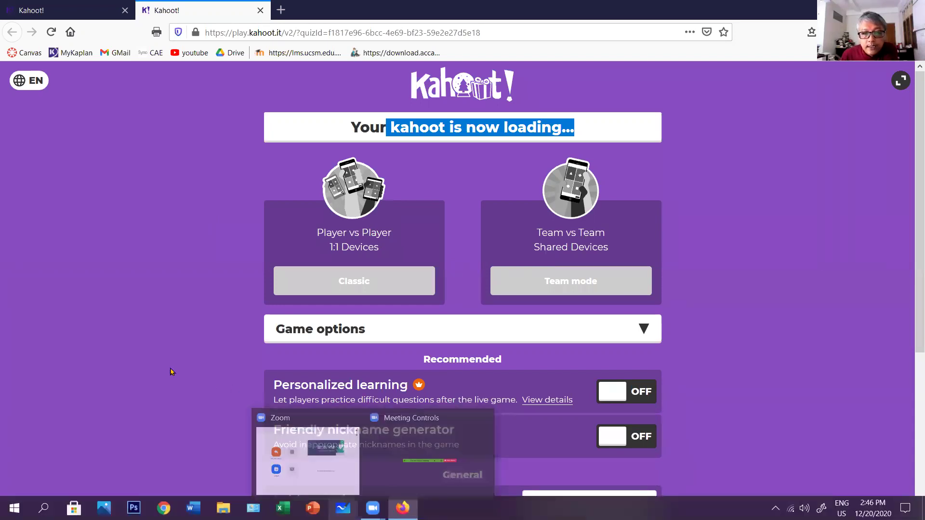
pyautogui.click(498, 131)
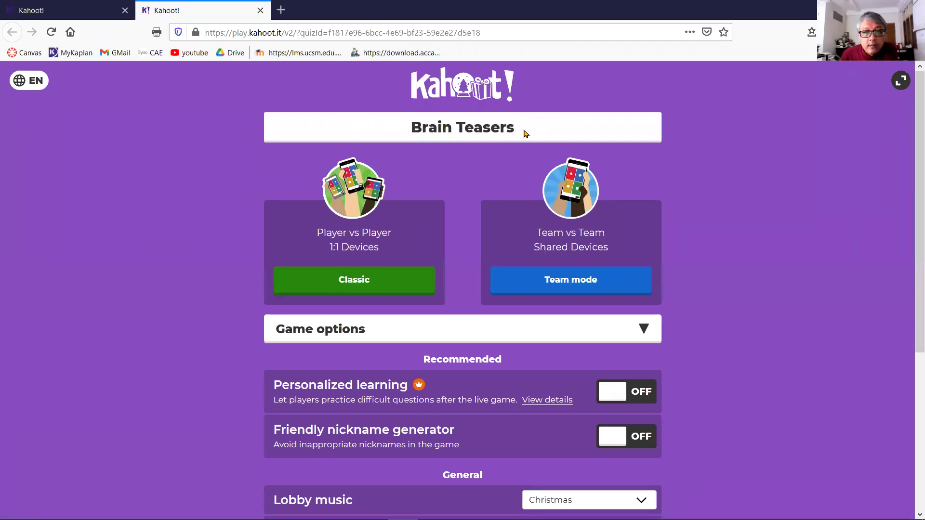
pyautogui.moveTo(518, 132); pyautogui.dragTo(506, 128)
pyautogui.moveTo(411, 127); pyautogui.dragTo(400, 140)
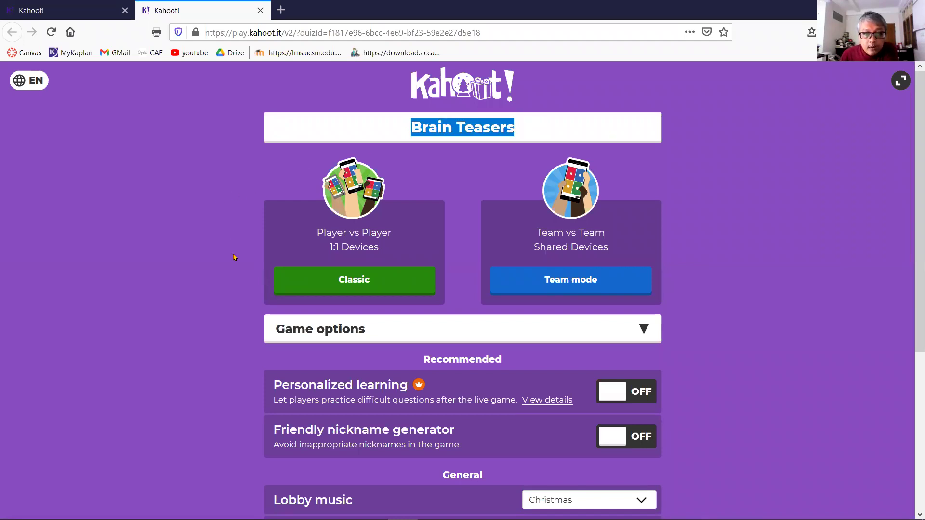
pyautogui.click(512, 276)
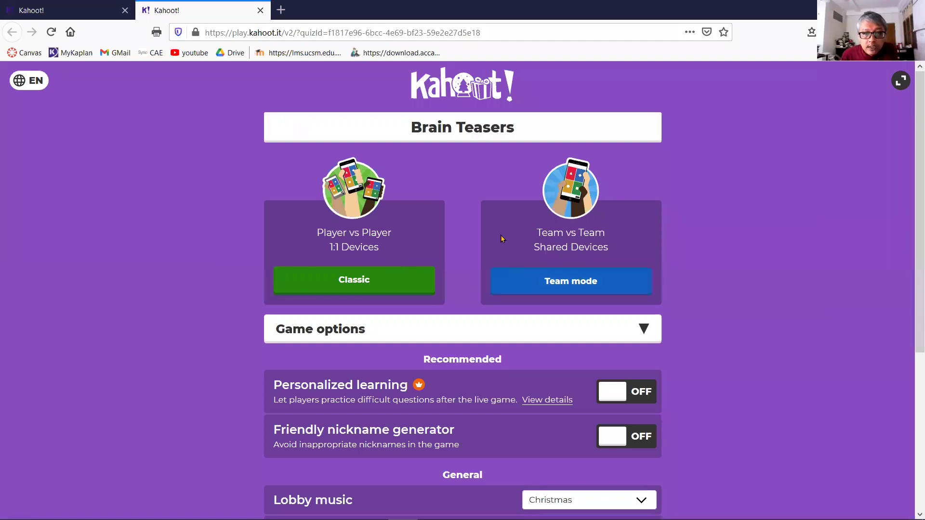
pyautogui.click(327, 286)
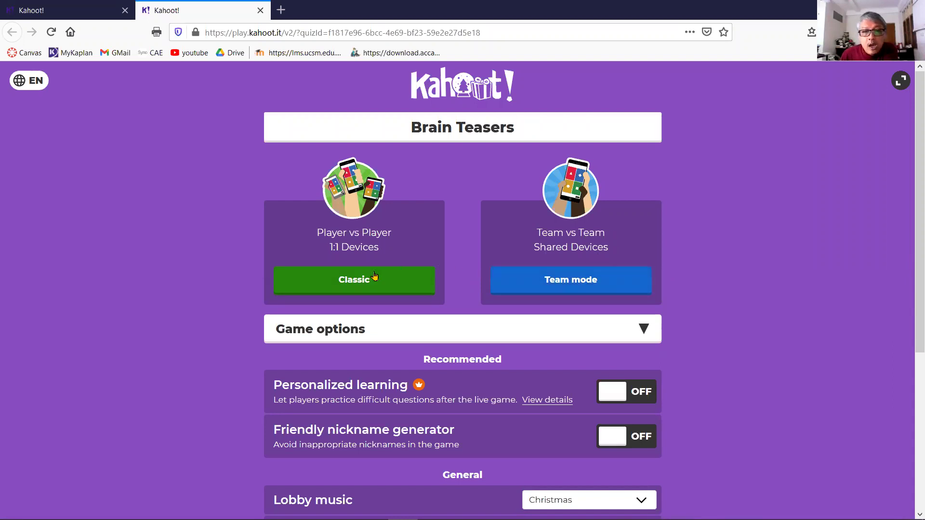
pyautogui.click(366, 284)
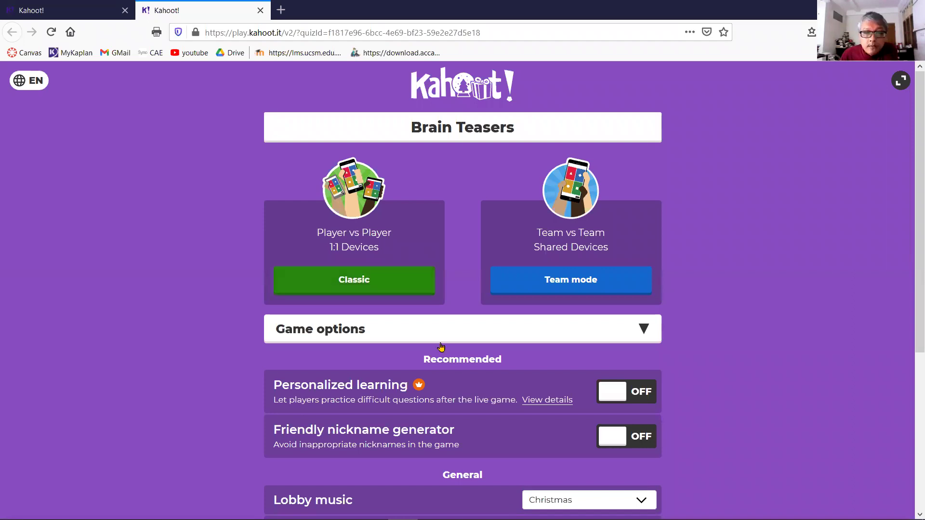
# Review the game options and preview the Original and Fantasy lobby music without changing the selected track
pyautogui.click(635, 335)
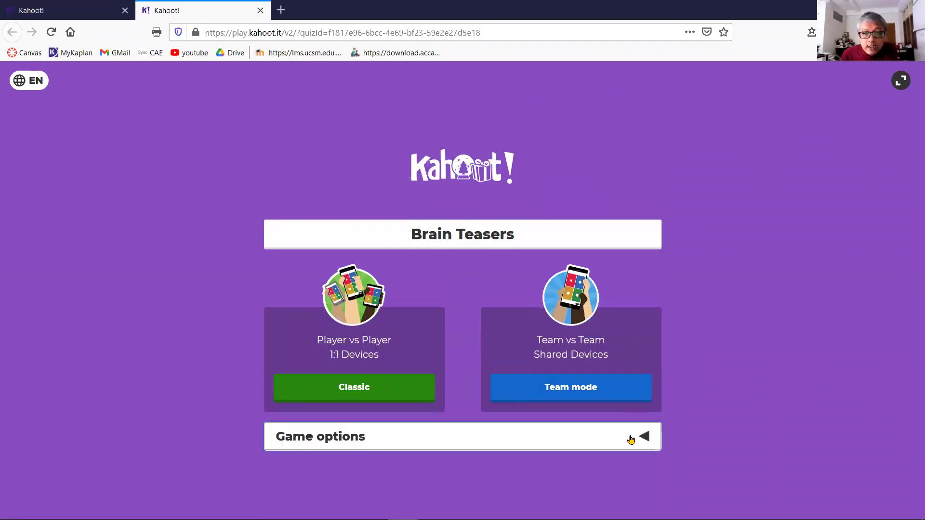
pyautogui.click(631, 439)
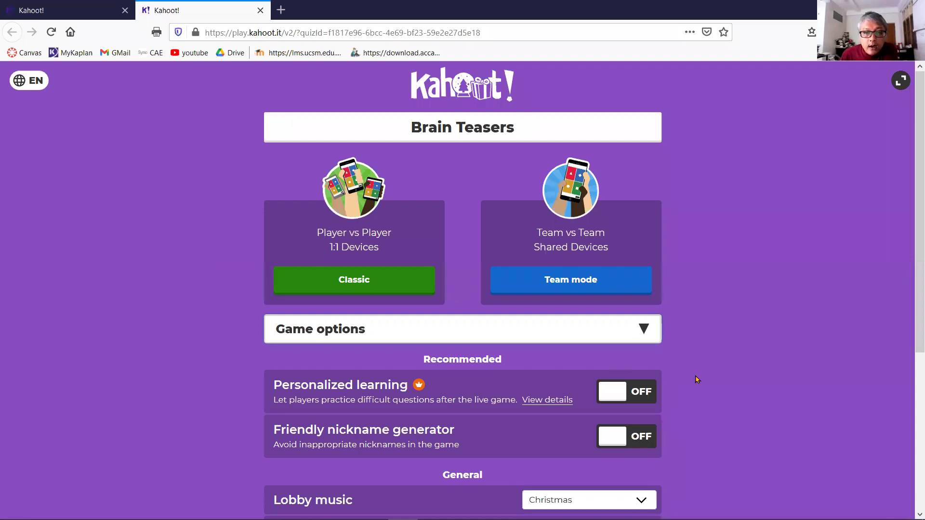
pyautogui.scroll(-4, 680, 348)
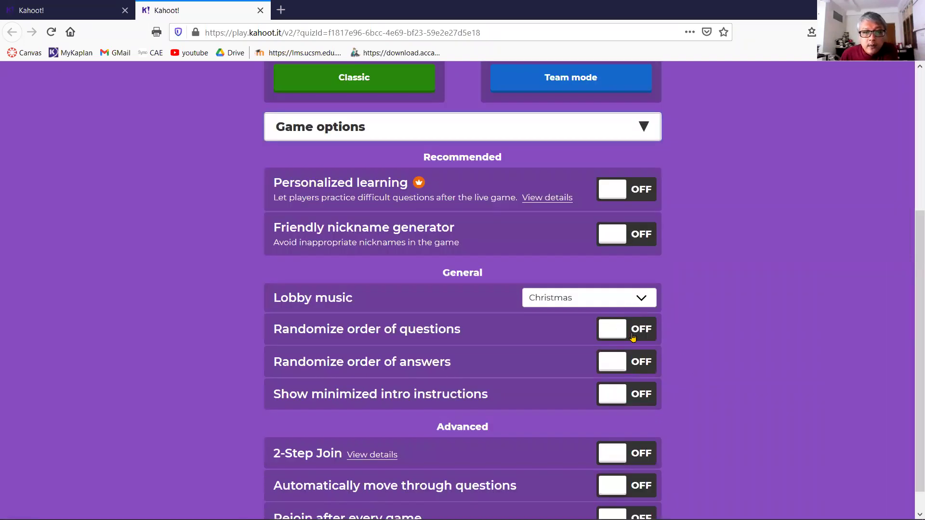
pyautogui.click(645, 301)
pyautogui.click(626, 332)
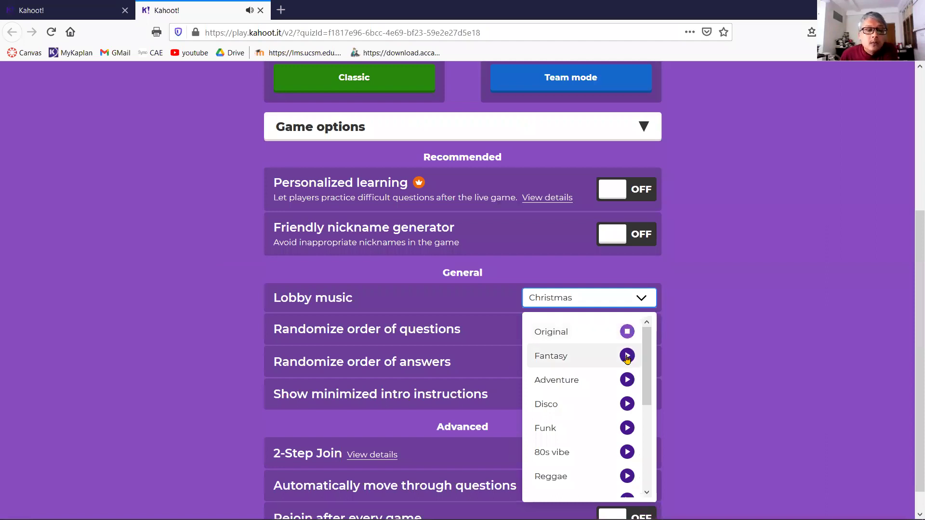
pyautogui.click(626, 356)
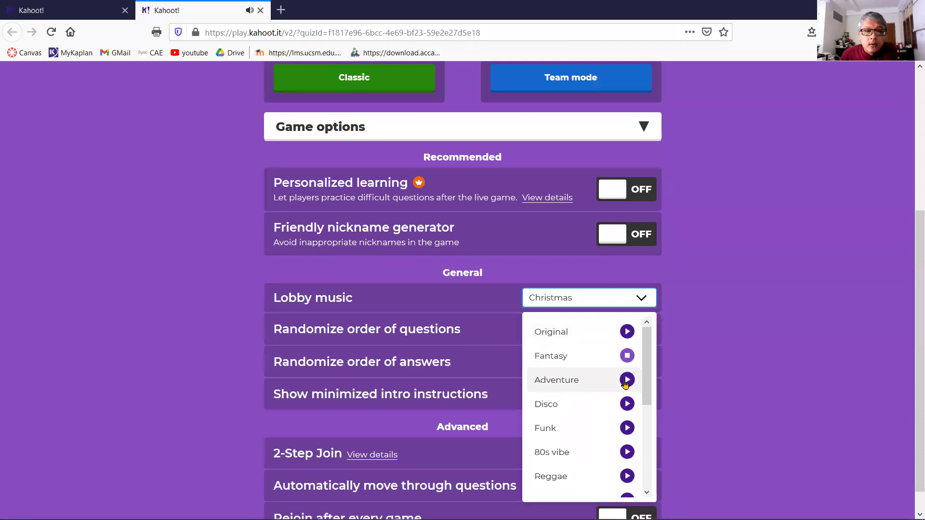
pyautogui.click(626, 333)
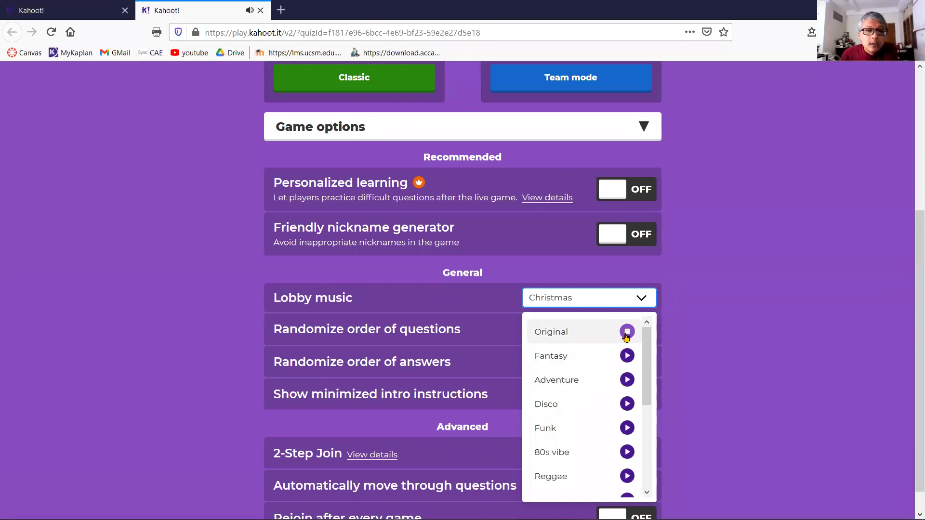
pyautogui.click(643, 303)
pyautogui.click(536, 345)
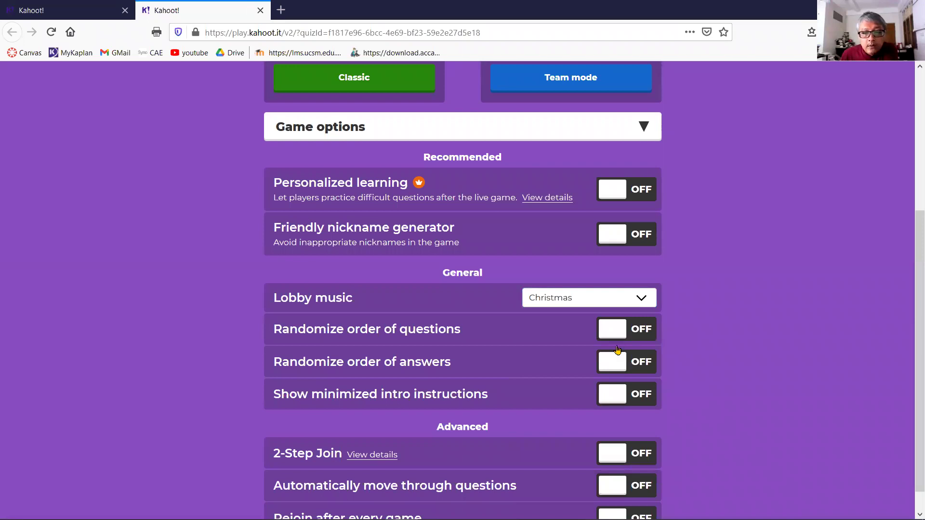
# Launch the Brain Teasers kahoot in Classic Player vs Player mode with the current game options
pyautogui.scroll(2, 619, 344)
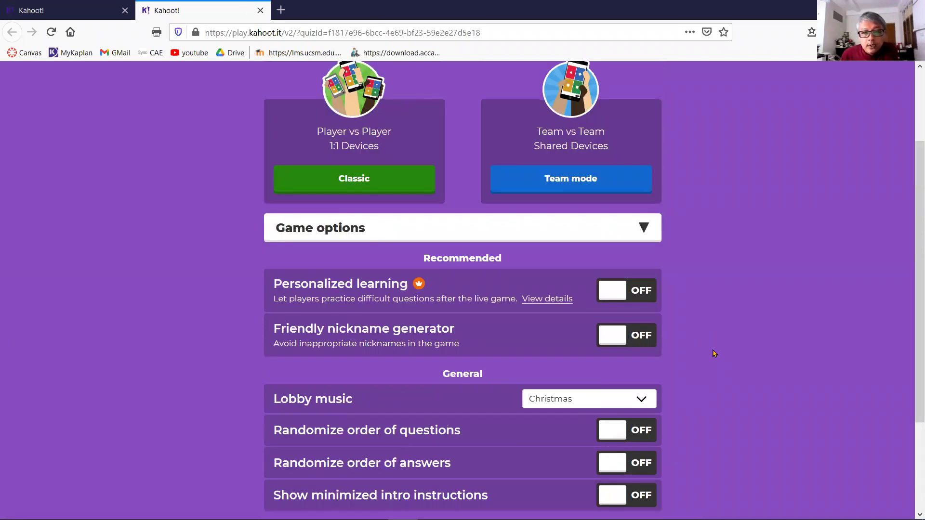
pyautogui.scroll(2, 713, 400)
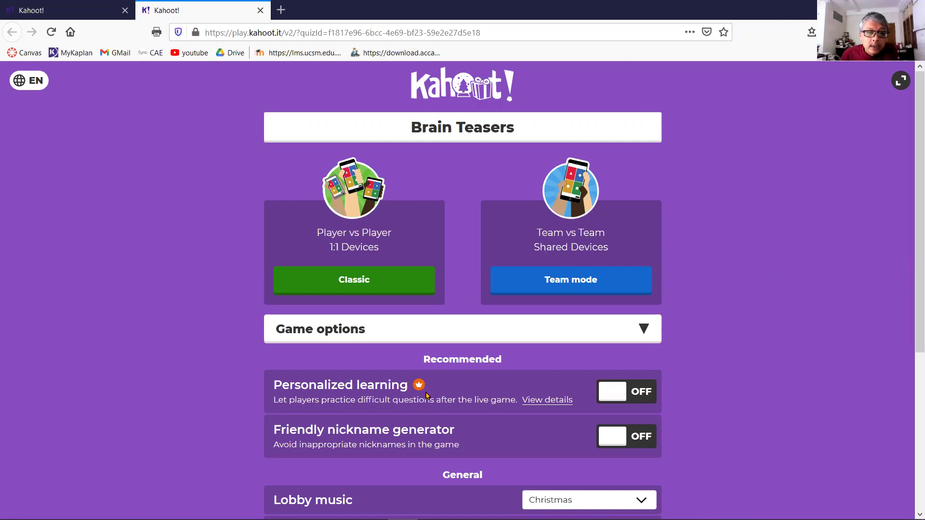
pyautogui.scroll(-3, 425, 396)
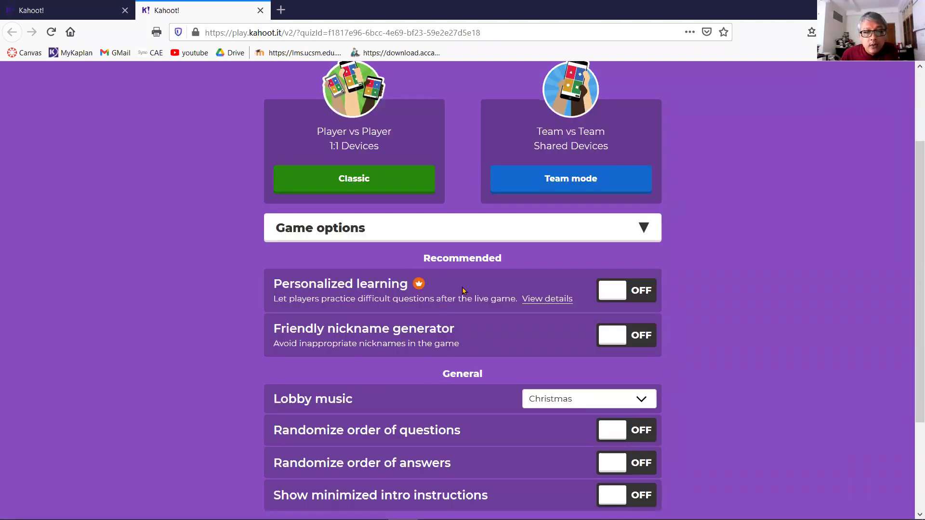
pyautogui.scroll(3, 460, 301)
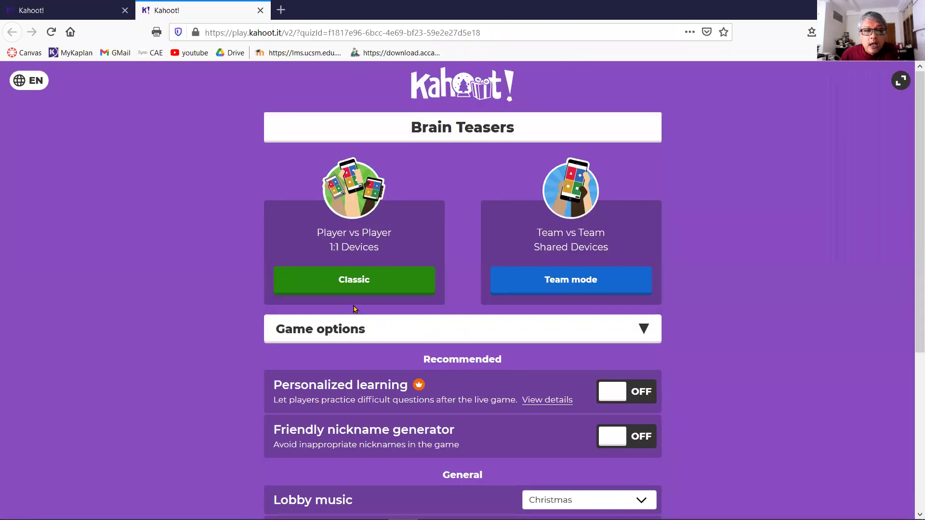
pyautogui.click(372, 287)
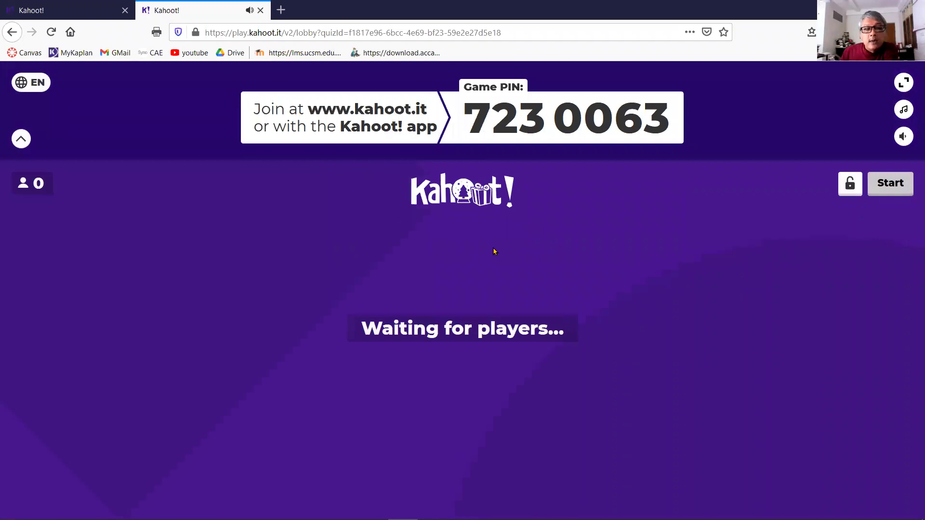
pyautogui.moveTo(310, 111); pyautogui.dragTo(427, 118)
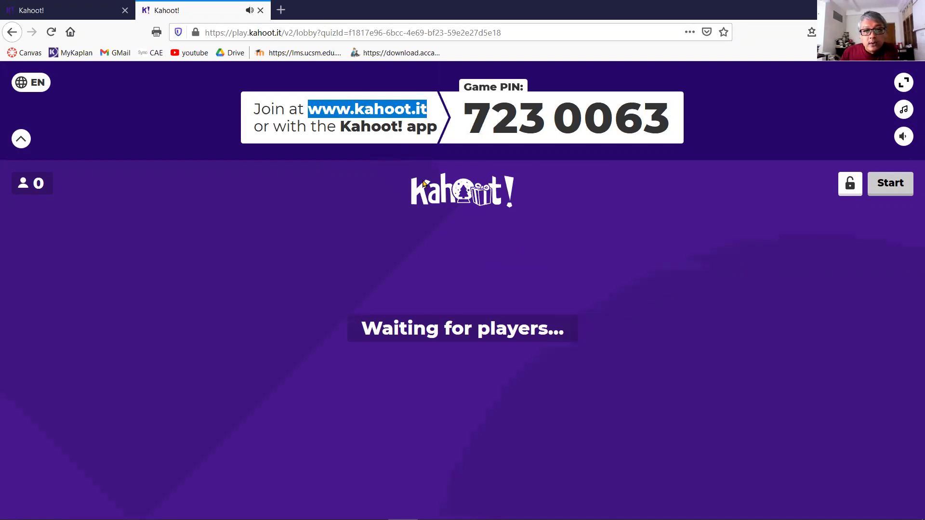
pyautogui.click(464, 124)
pyautogui.doubleClick(662, 117)
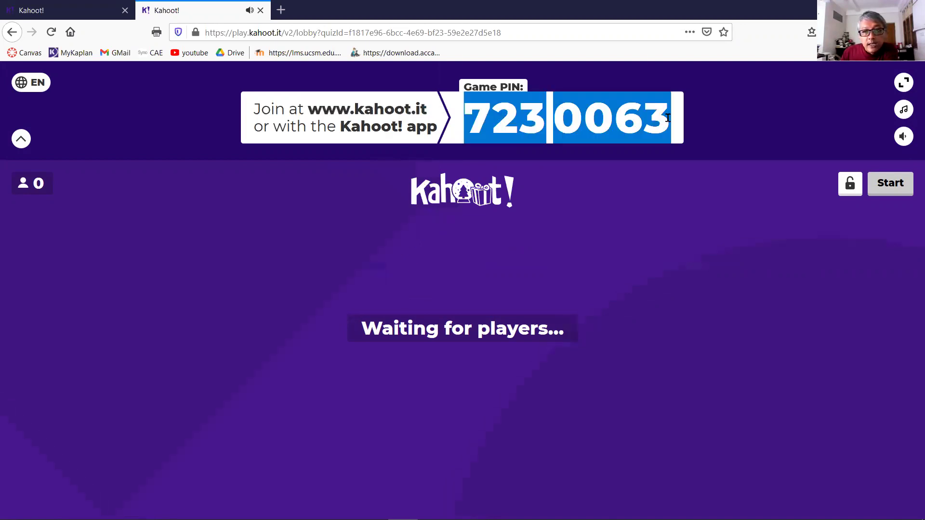
pyautogui.click(528, 119)
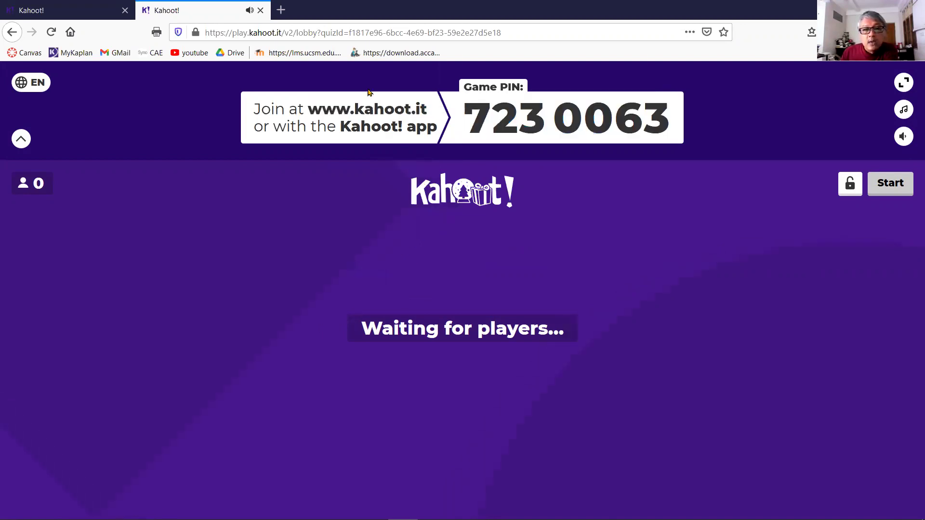
# Open the player join page kahoot.it in a new browser tab
pyautogui.click(281, 9)
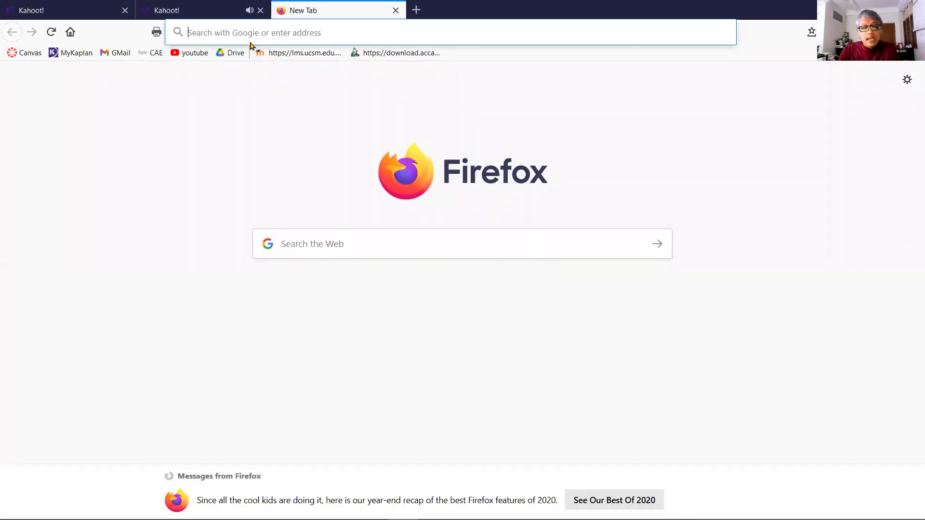
pyautogui.write('k')
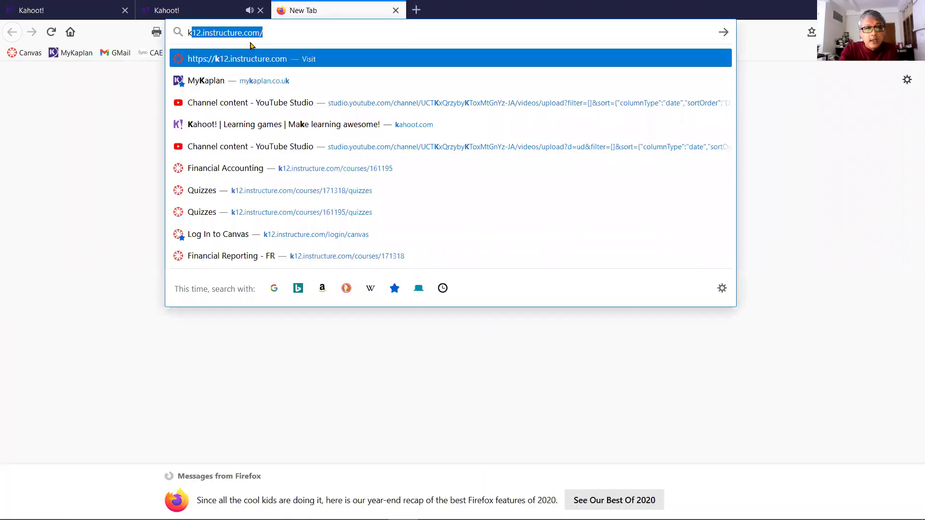
pyautogui.write('ahoot.it')
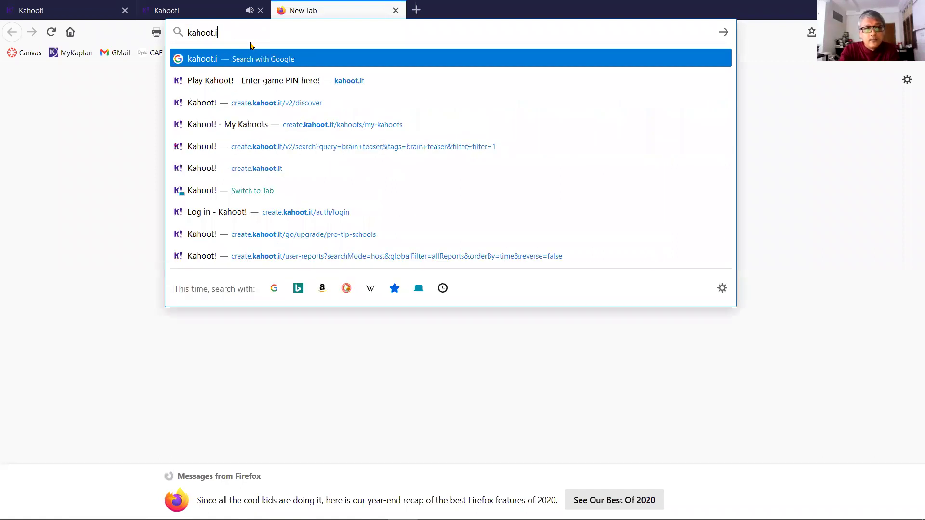
pyautogui.press('Return')
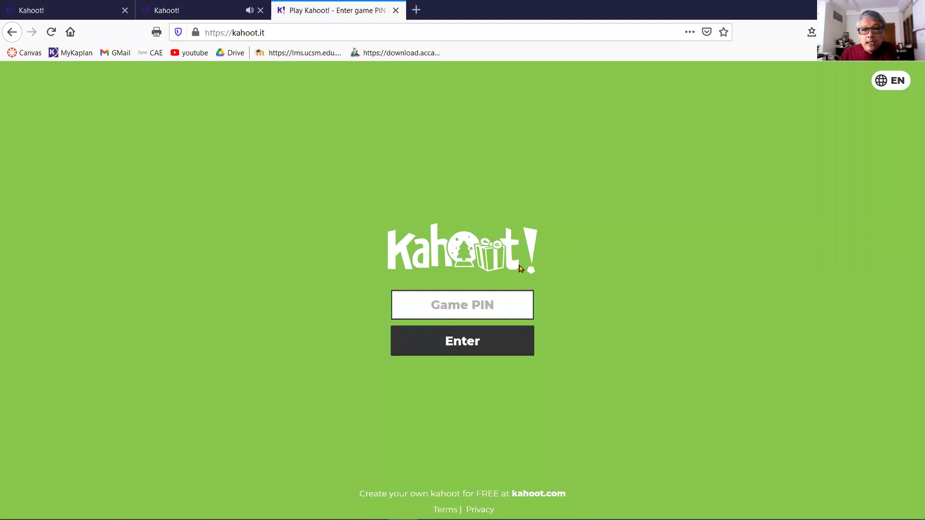
# Return to the game lobby and highlight the game PIN for the joining players
pyautogui.hotkey('ctrl', 'pageup')
pyautogui.click(480, 256)
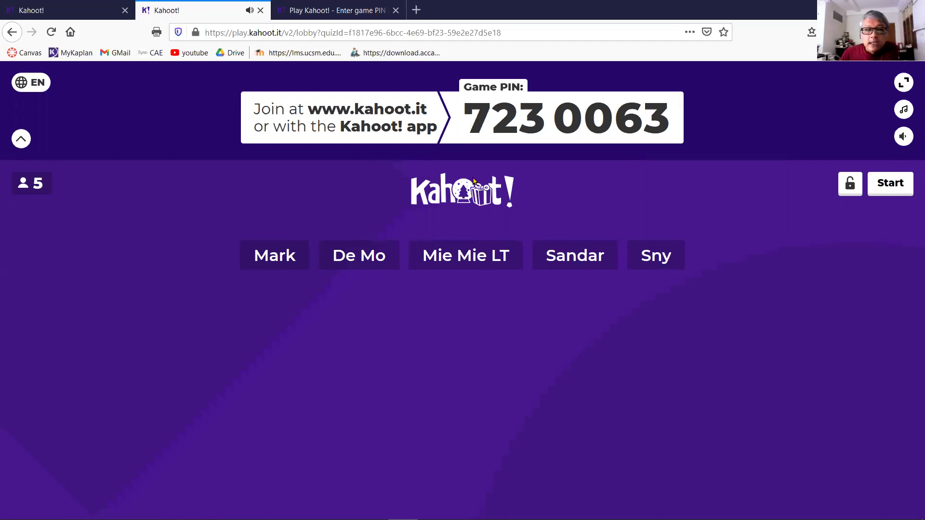
pyautogui.tripleClick(638, 128)
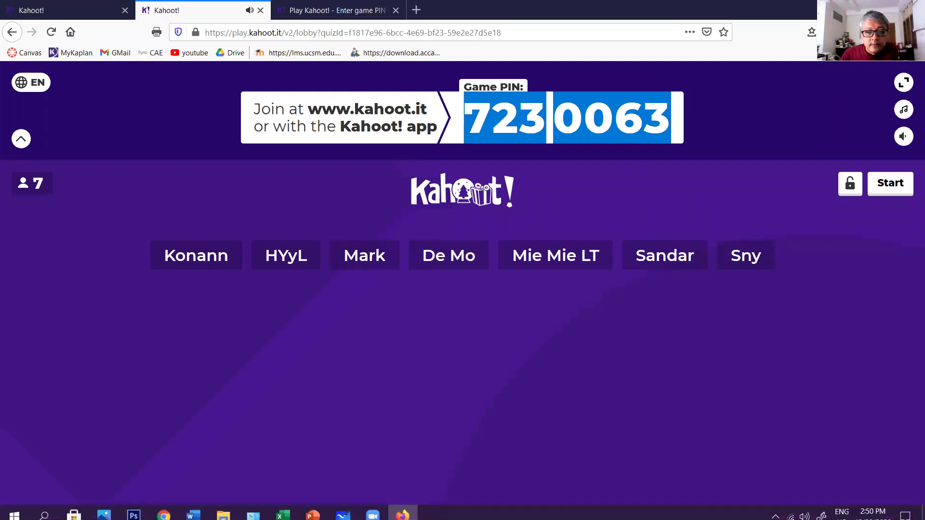
pyautogui.moveTo(373, 508)
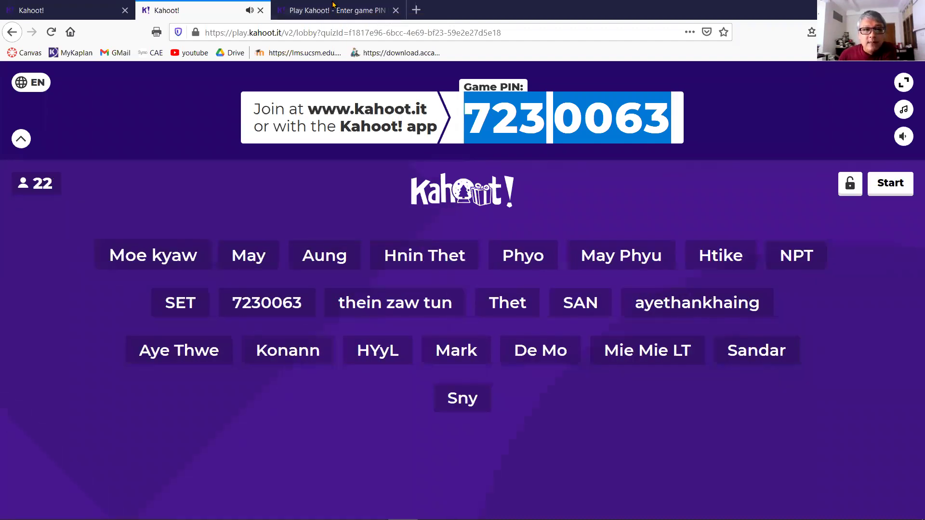
# Show the Game PIN field on the player join page and highlight kahoot.it in its web address
pyautogui.click(335, 7)
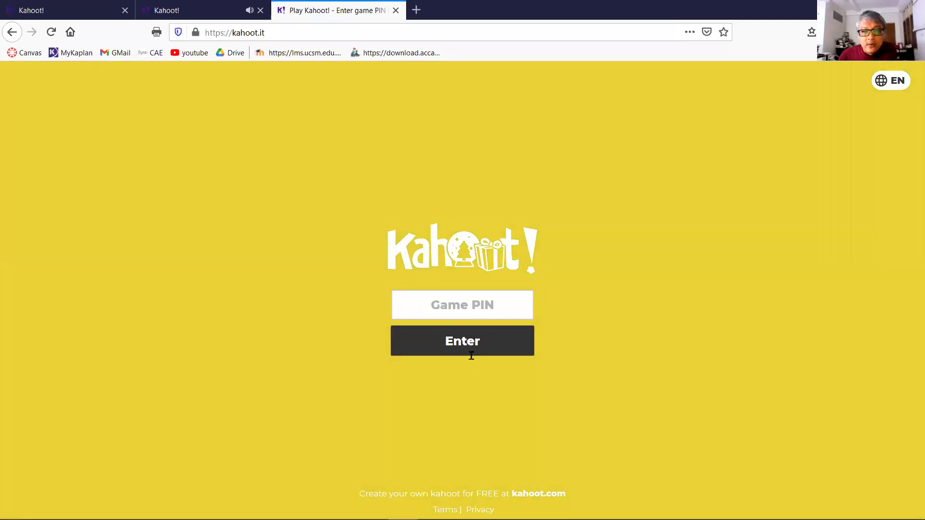
pyautogui.click(470, 308)
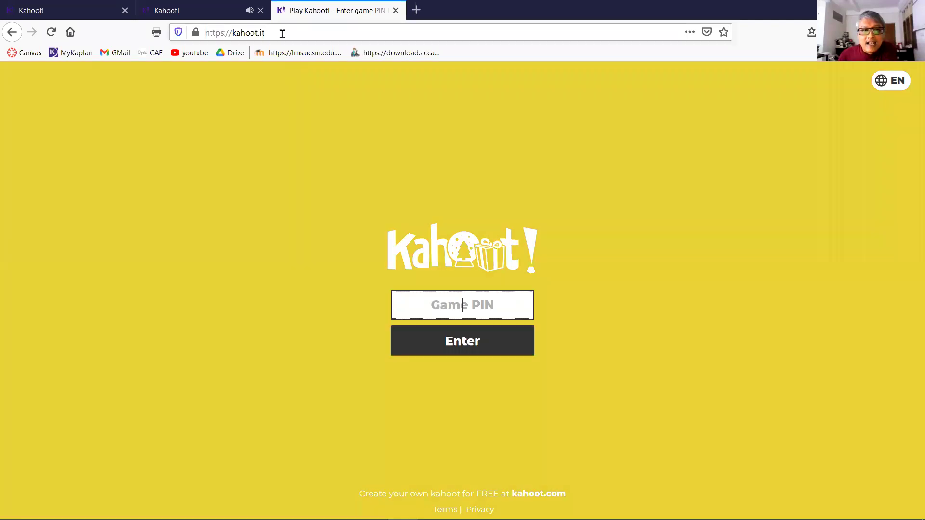
pyautogui.click(283, 34)
pyautogui.click(280, 33)
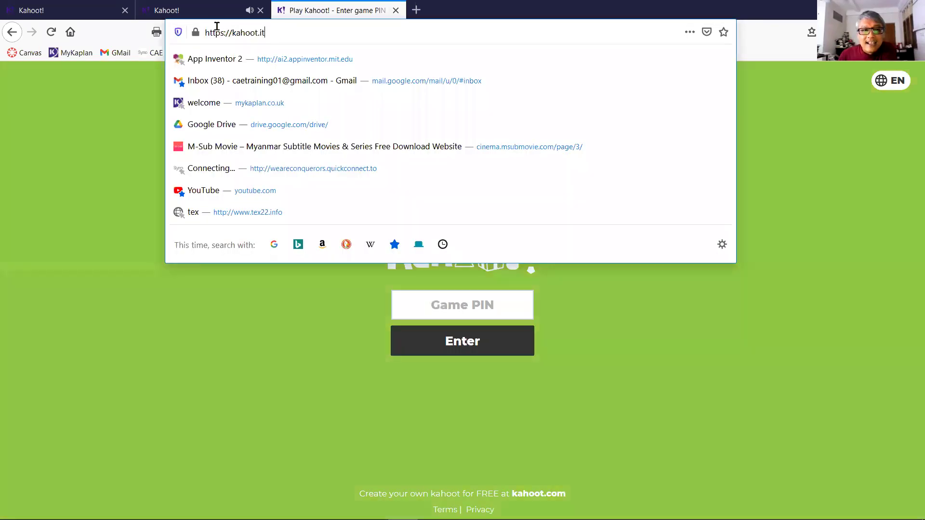
pyautogui.hotkey('ctrl', 'shift', 'Left')
pyautogui.hotkey('ctrl', 'shift', 'Left')
pyautogui.press('Escape')
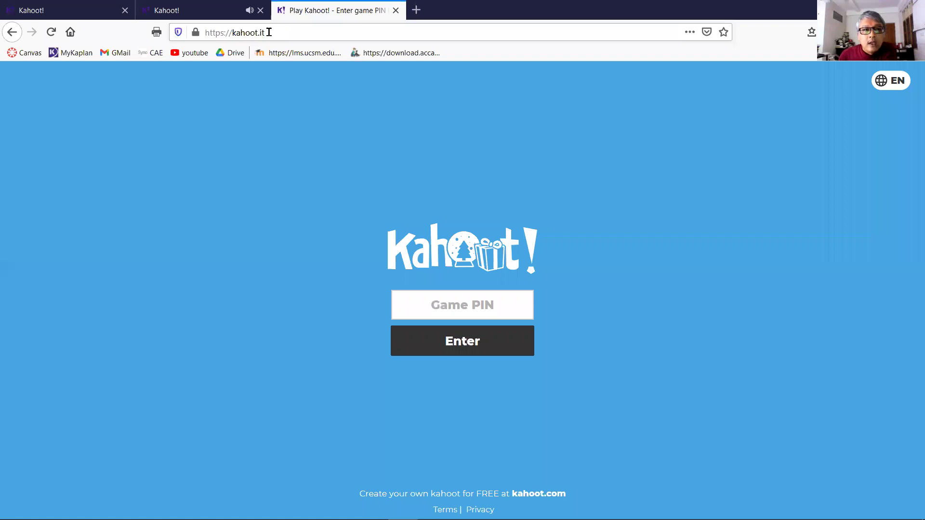
pyautogui.click(230, 32)
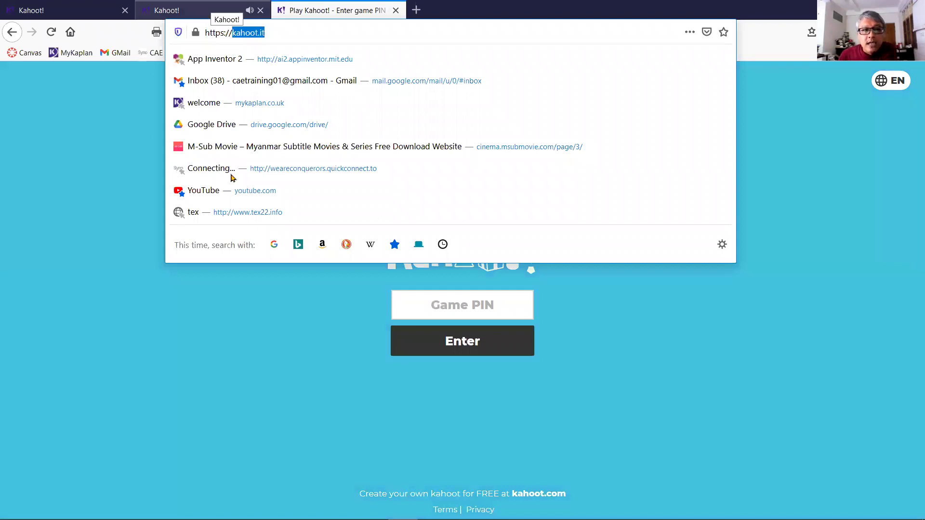
# Check the players in the lobby, return to the join page and highlight its full web address
pyautogui.hotkey('ctrl', 'shift', 'Tab')
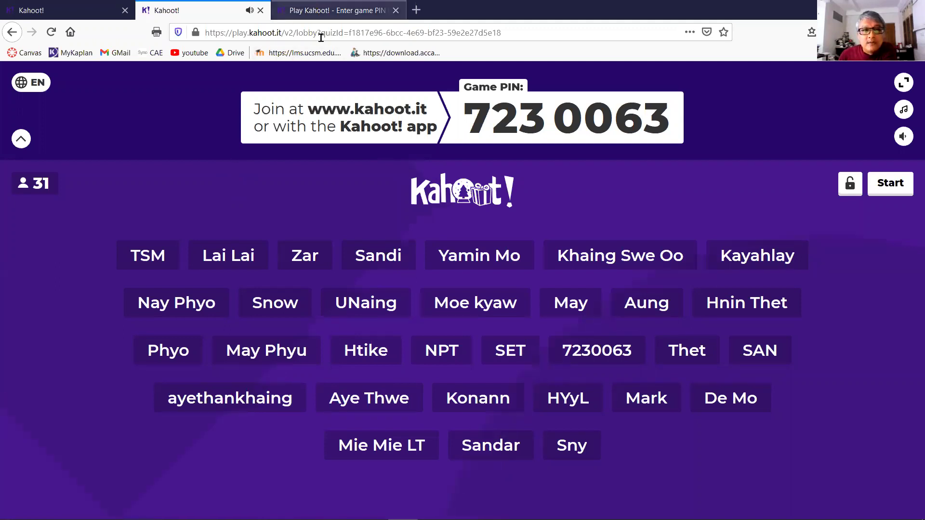
pyautogui.hotkey('ctrl', 'Tab')
pyautogui.click(287, 37)
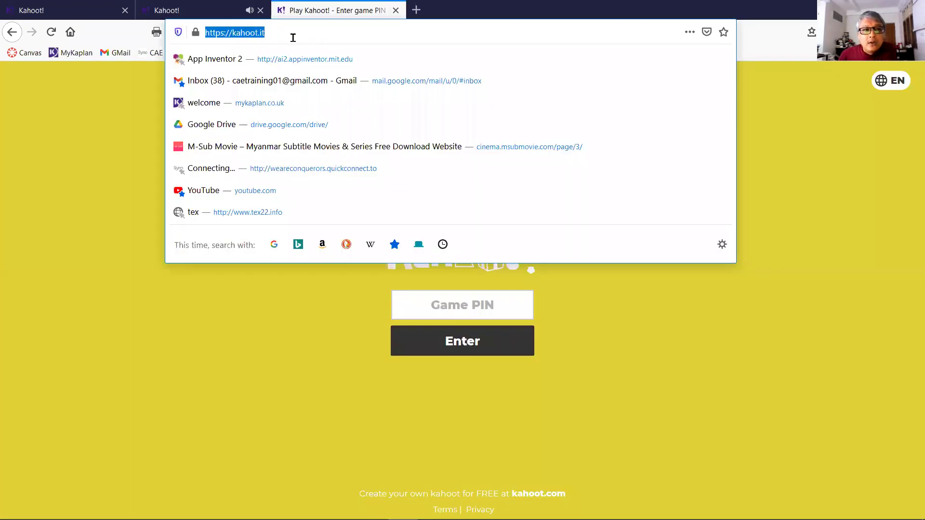
pyautogui.click(289, 36)
pyautogui.tripleClick(284, 34)
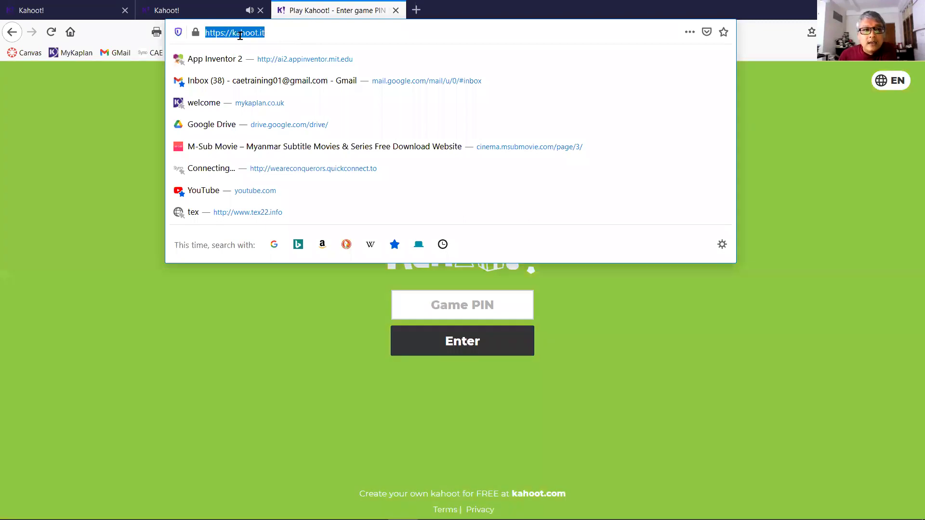
# Highlight only kahoot.it in the join page's web address and close the address suggestions
pyautogui.click(282, 33)
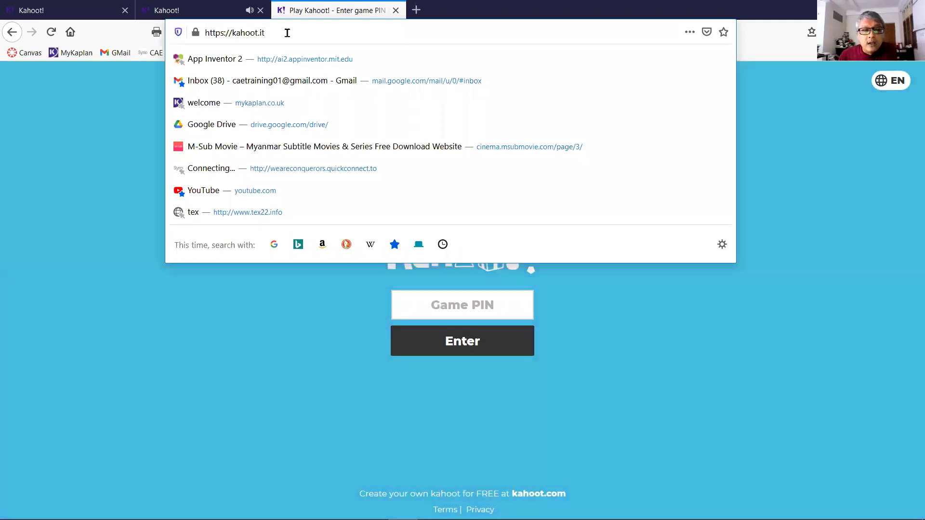
pyautogui.moveTo(284, 33); pyautogui.dragTo(233, 32)
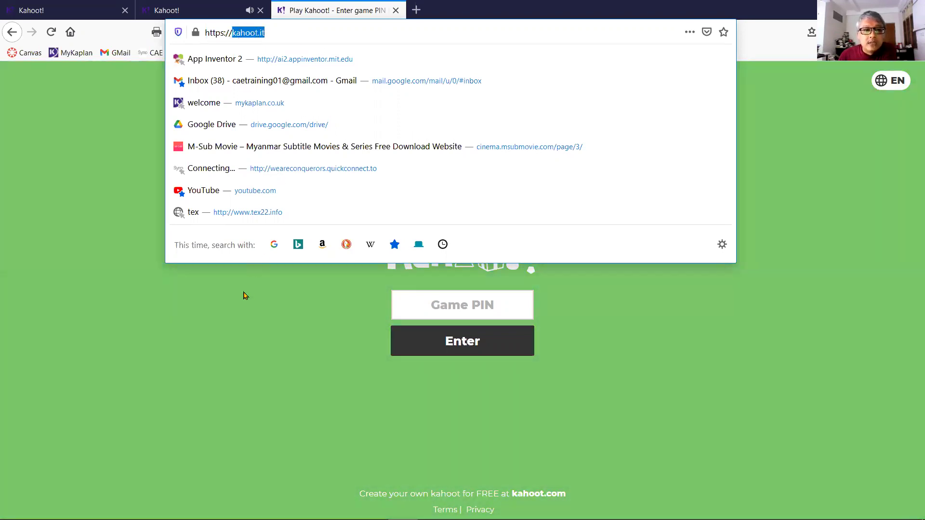
pyautogui.click(453, 270)
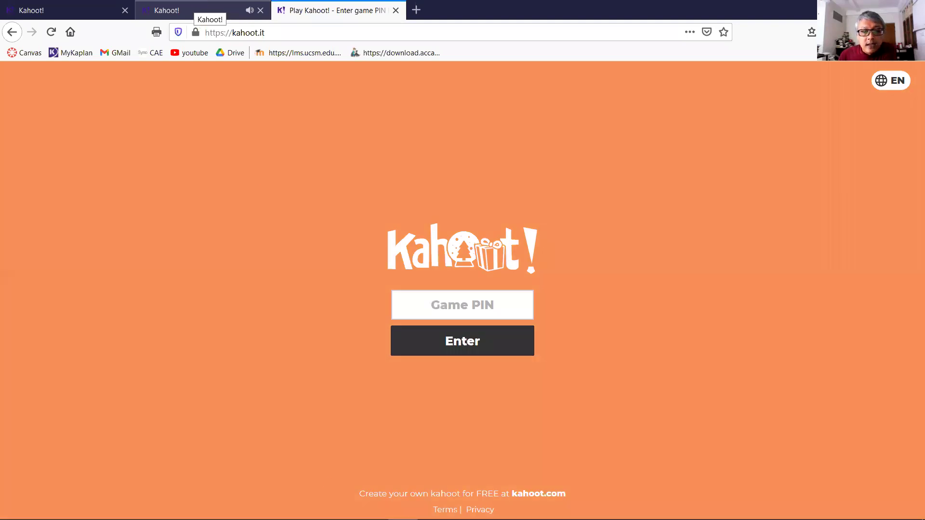
# Return to the game lobby and look through the players who have joined so far
pyautogui.click(205, 10)
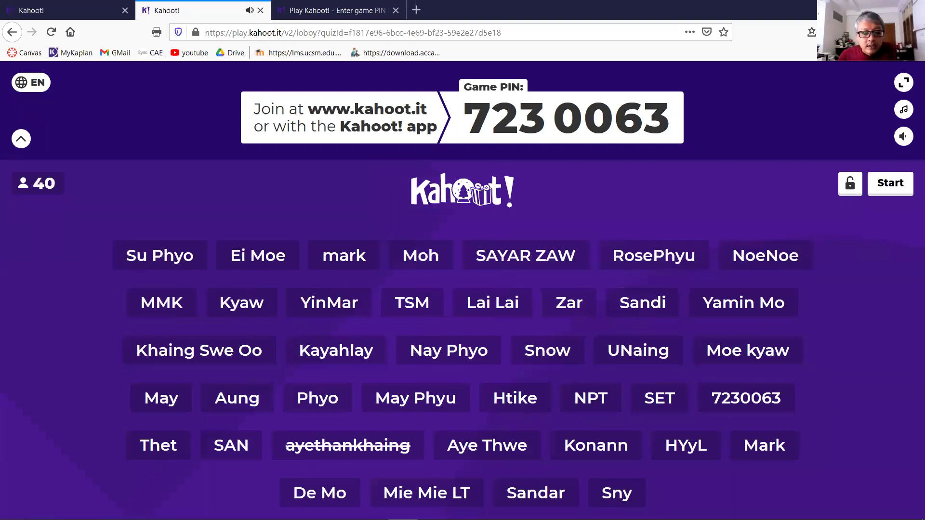
pyautogui.moveTo(372, 508)
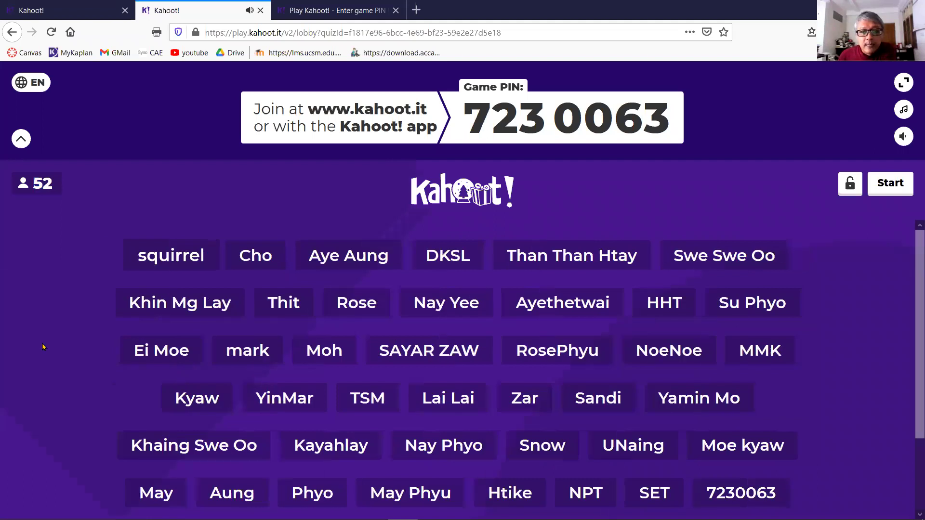
pyautogui.scroll(-1, 124, 347)
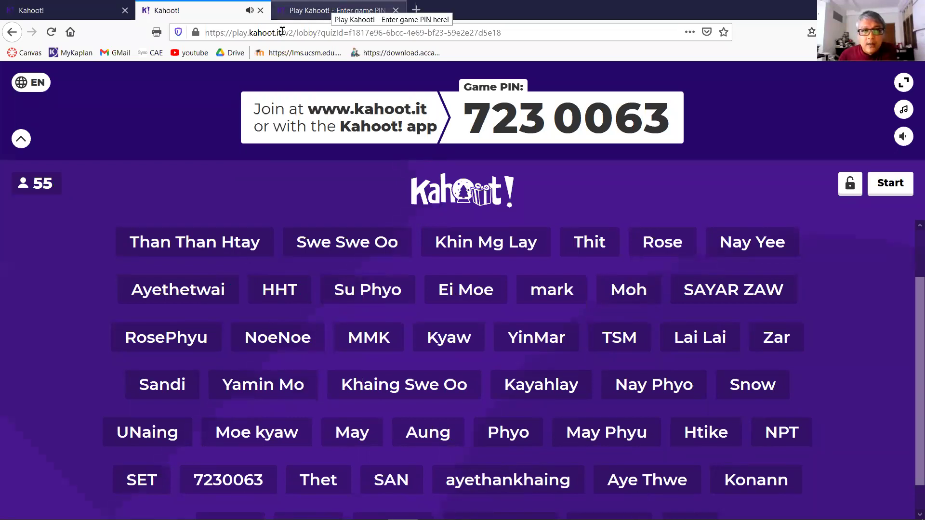
# Show the player join page, highlight kahoot.it in its web address and point out the Game PIN field
pyautogui.click(333, 7)
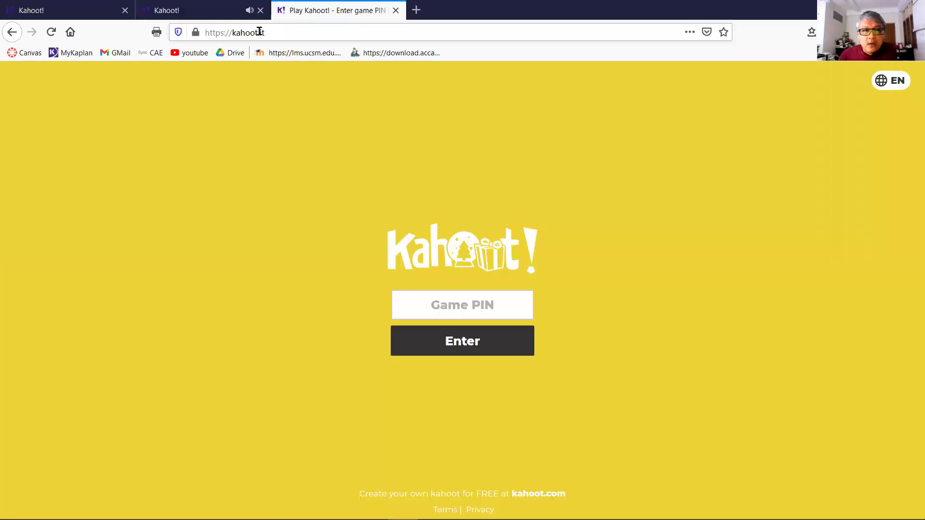
pyautogui.click(230, 32)
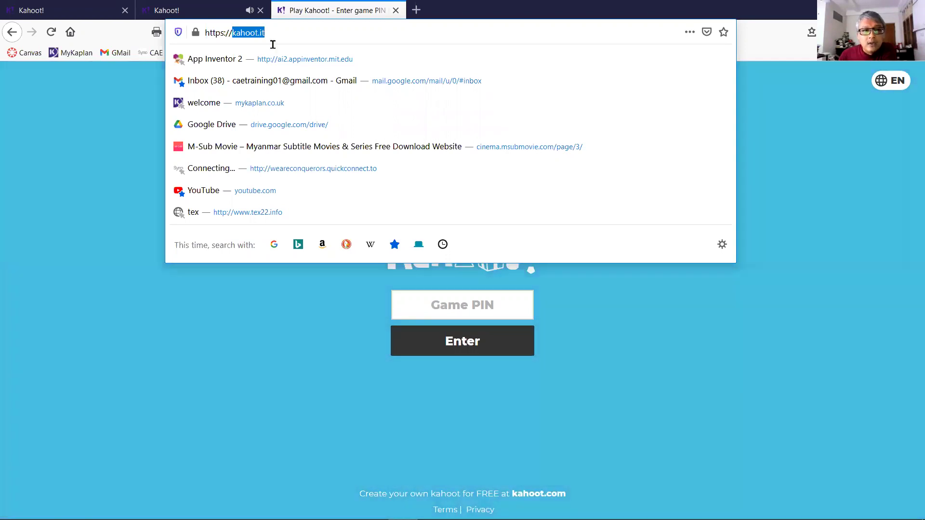
pyautogui.click(272, 44)
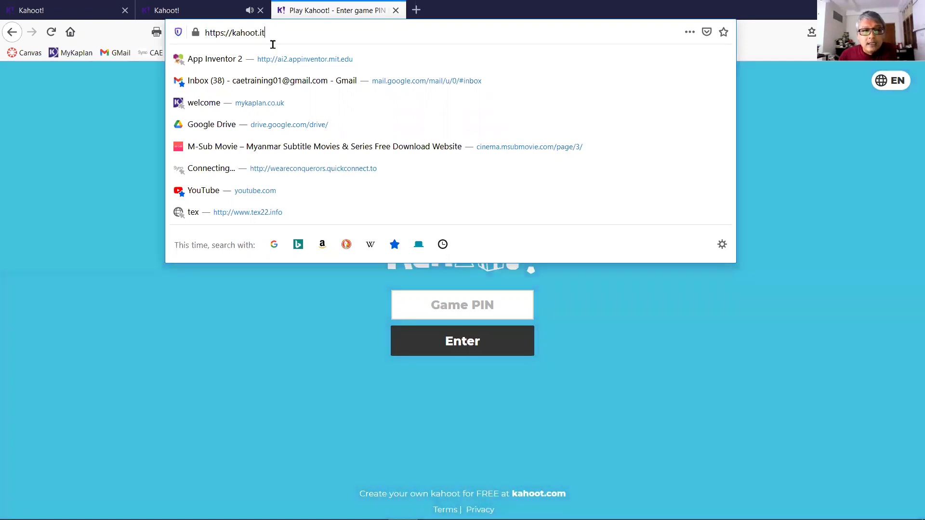
pyautogui.click(284, 319)
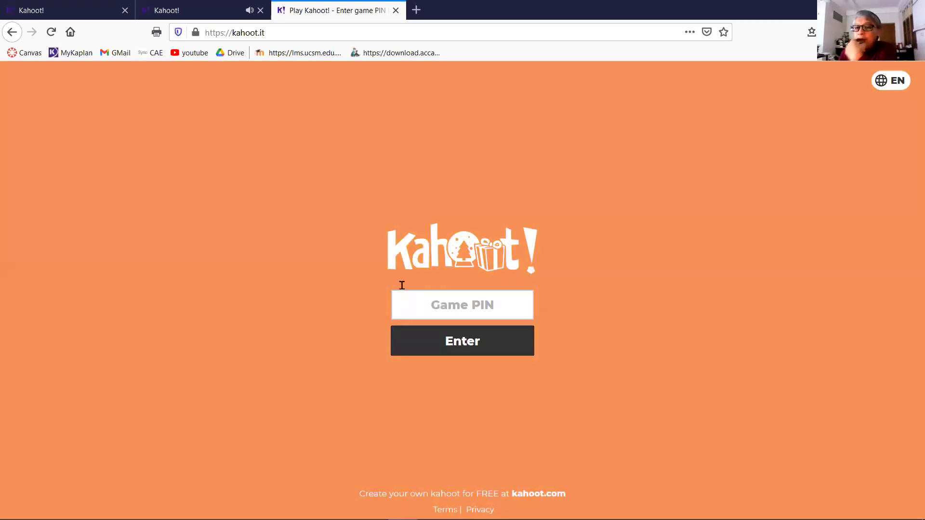
pyautogui.click(427, 295)
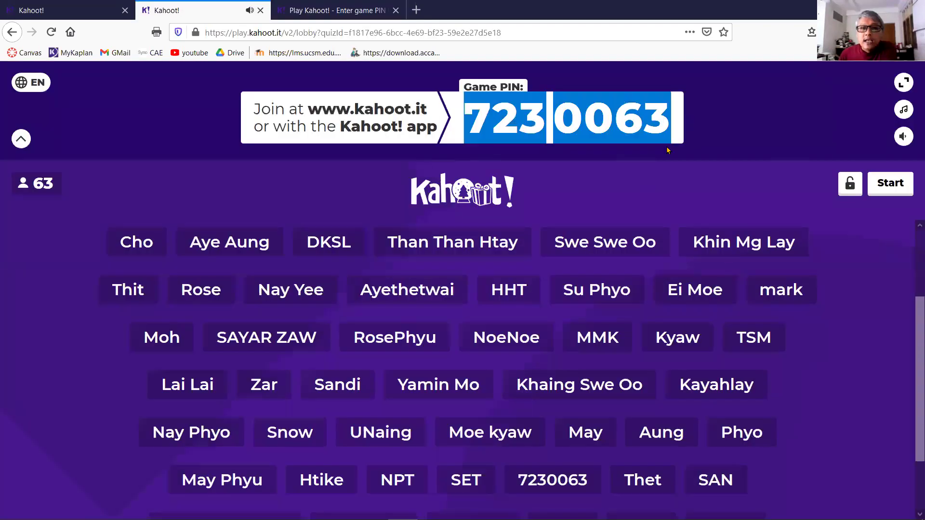
# Clear the game PIN highlight in the lobby and look through the whole list of joined players
pyautogui.click(587, 202)
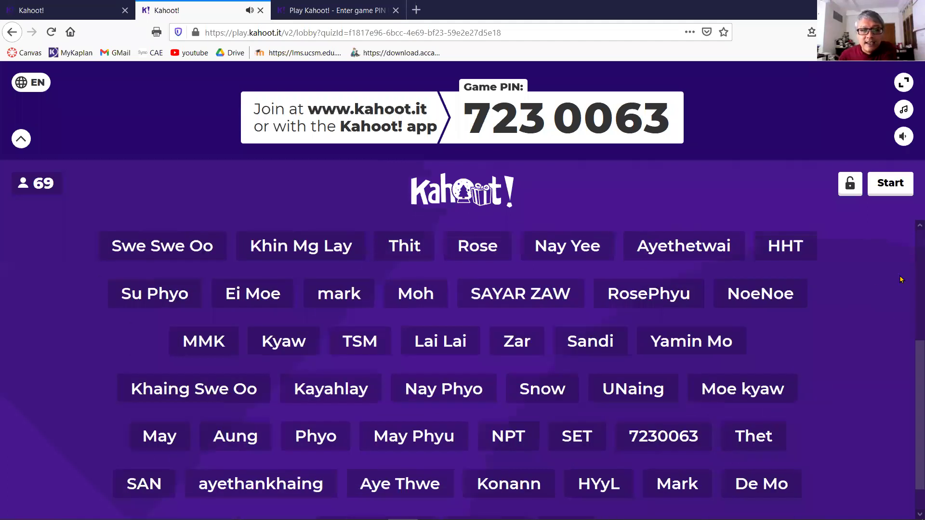
pyautogui.scroll(4, 912, 279)
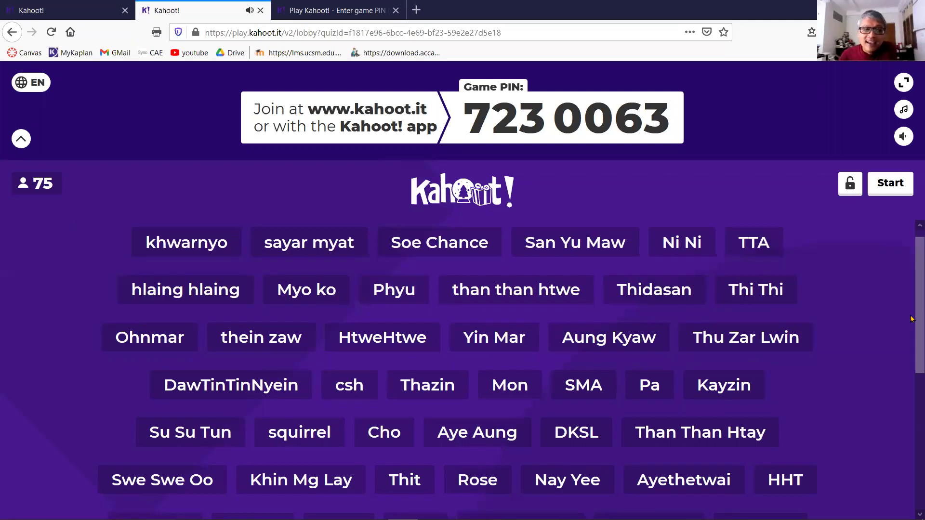
pyautogui.scroll(-2, 912, 319)
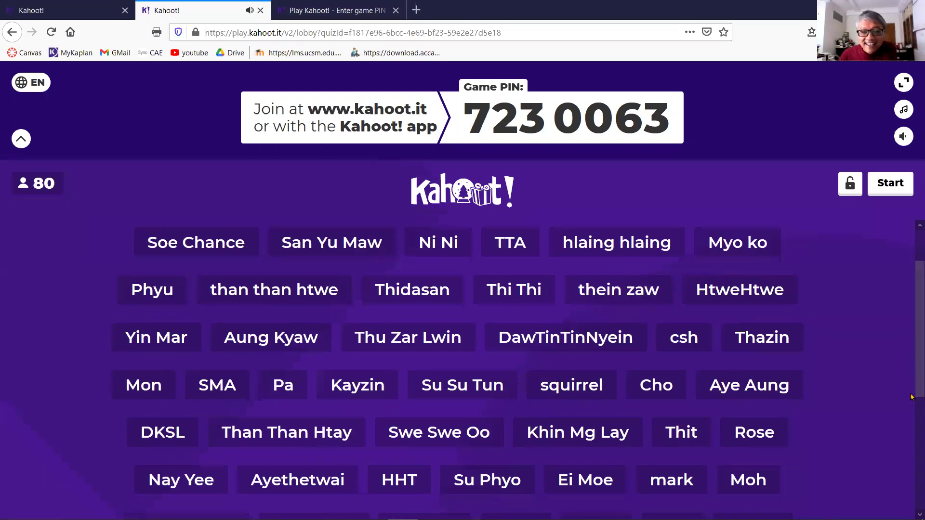
pyautogui.scroll(-5, 912, 443)
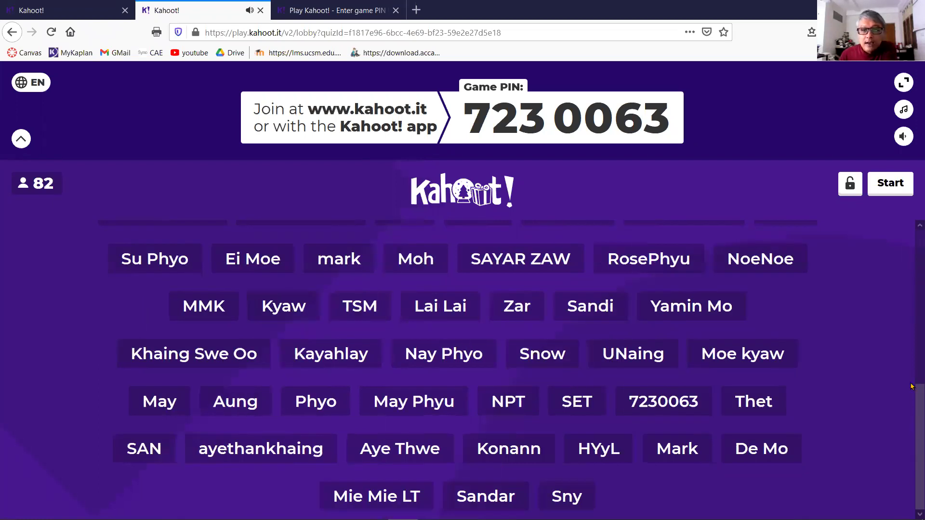
pyautogui.scroll(1, 911, 313)
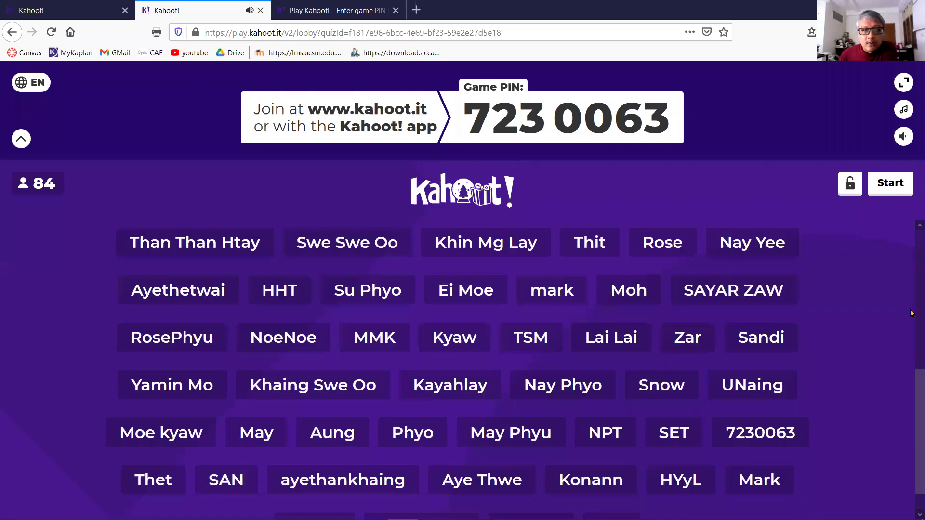
pyautogui.scroll(4, 911, 313)
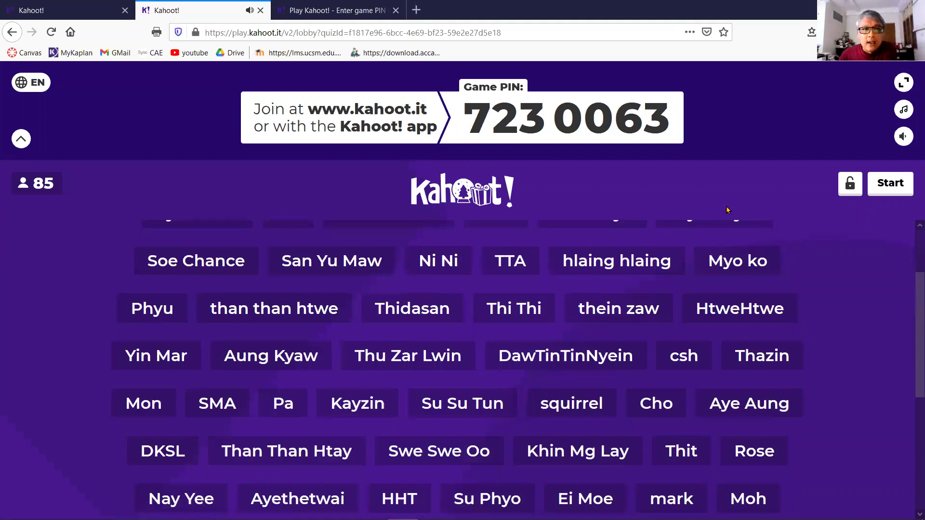
pyautogui.scroll(2, 728, 210)
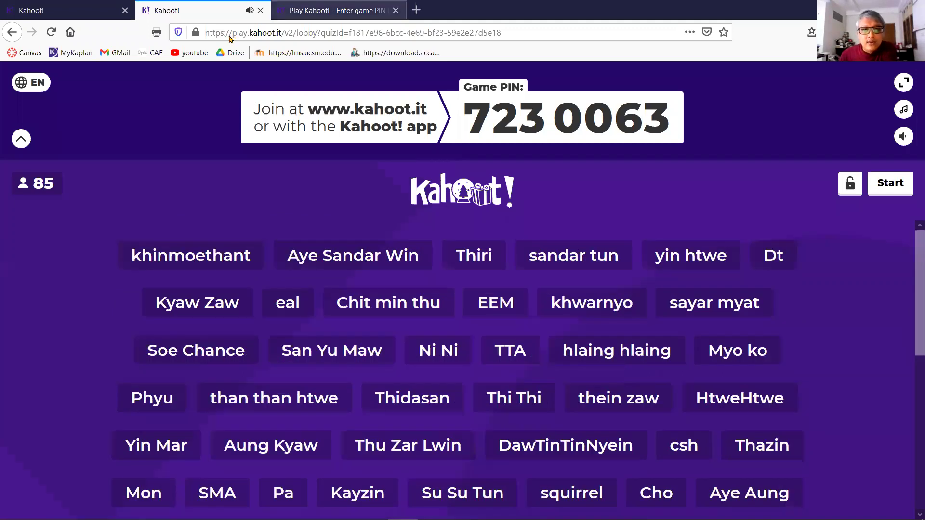
# Bring up the join page, highlight its web address for late joiners and dismiss the address suggestions
pyautogui.hotkey('ctrl', 'Tab')
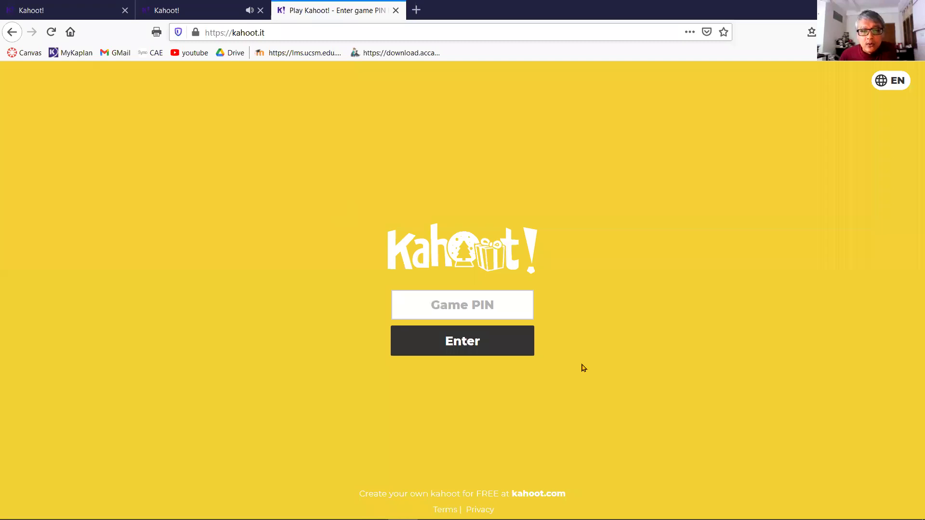
pyautogui.hotkey('ctrl', 'l')
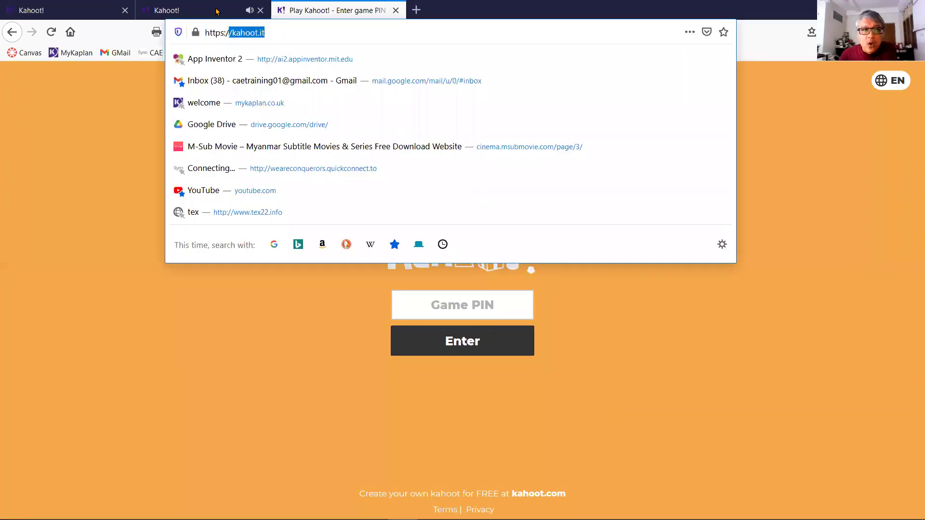
pyautogui.press('Escape')
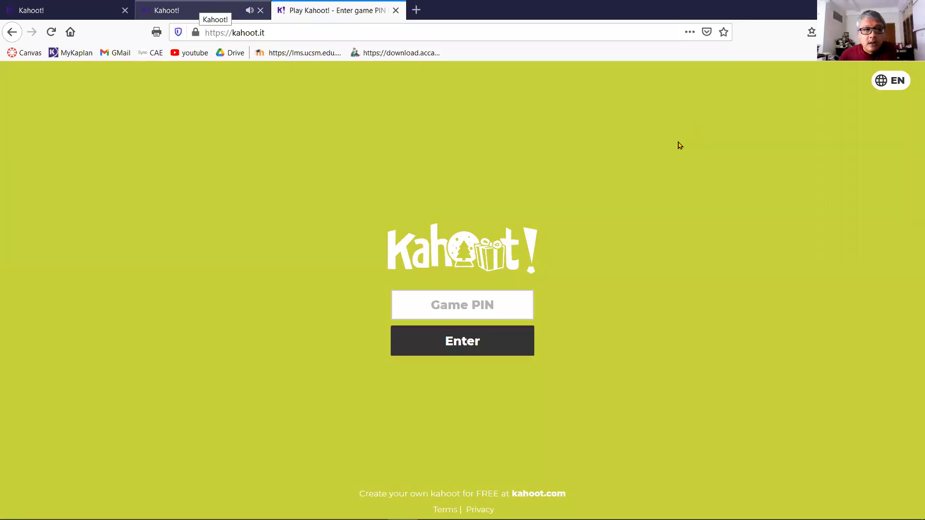
# Switch back to the lobby, highlight the game PIN and examine the growing list of player nicknames
pyautogui.hotkey('ctrl', 'shift', 'Tab')
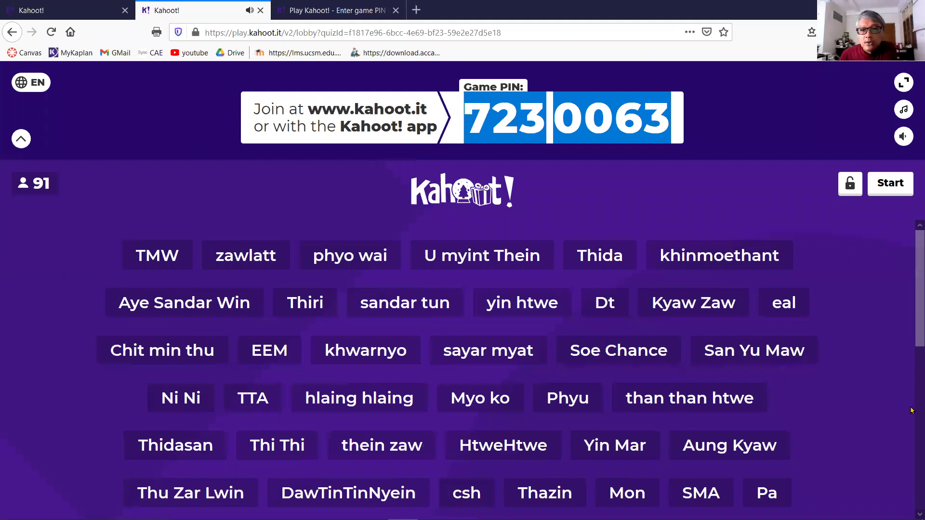
pyautogui.scroll(-2, 910, 410)
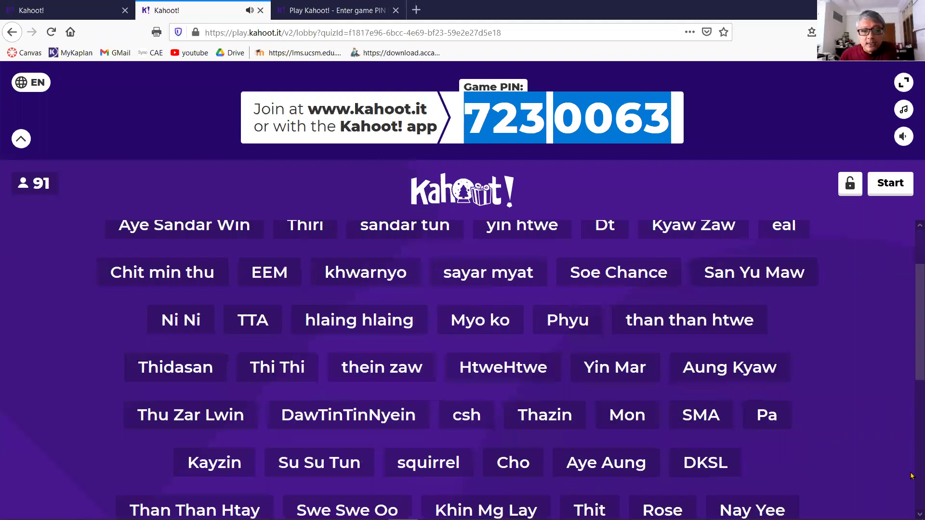
pyautogui.scroll(-6, 911, 433)
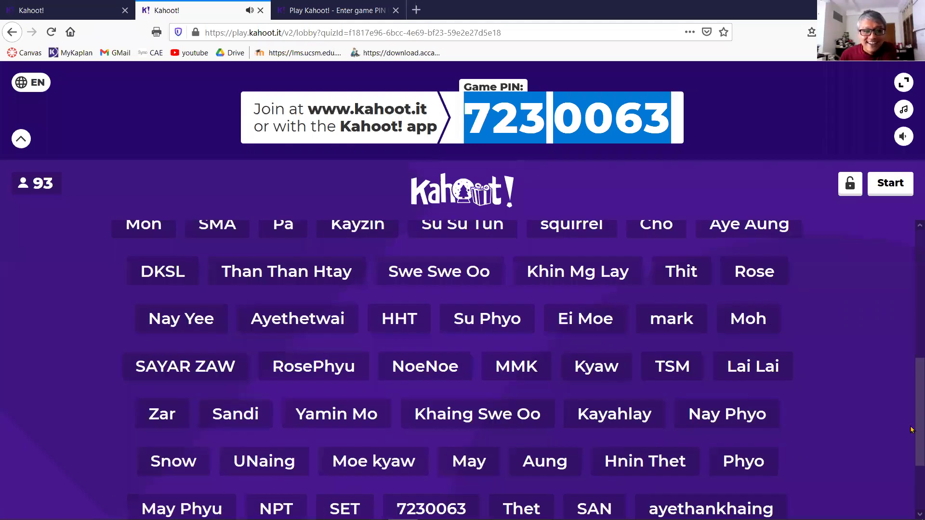
pyautogui.scroll(-2, 910, 289)
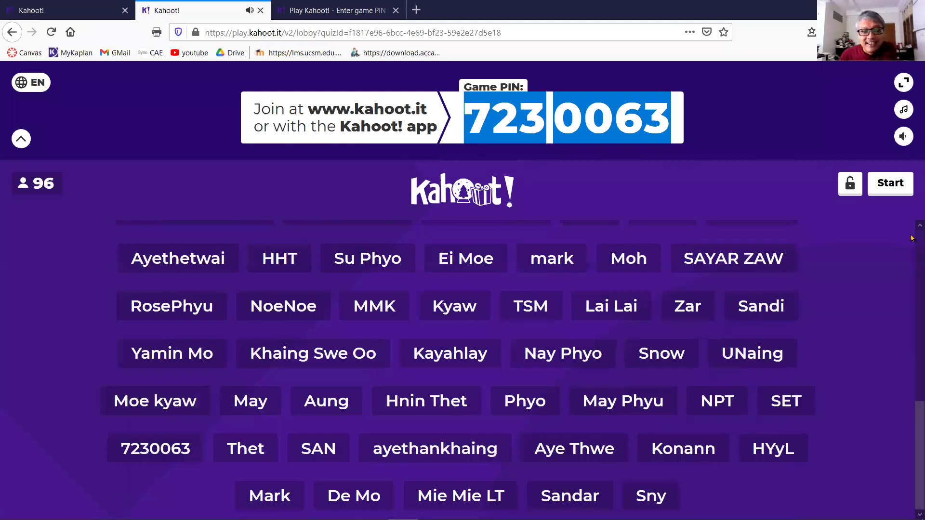
pyautogui.scroll(5, 911, 237)
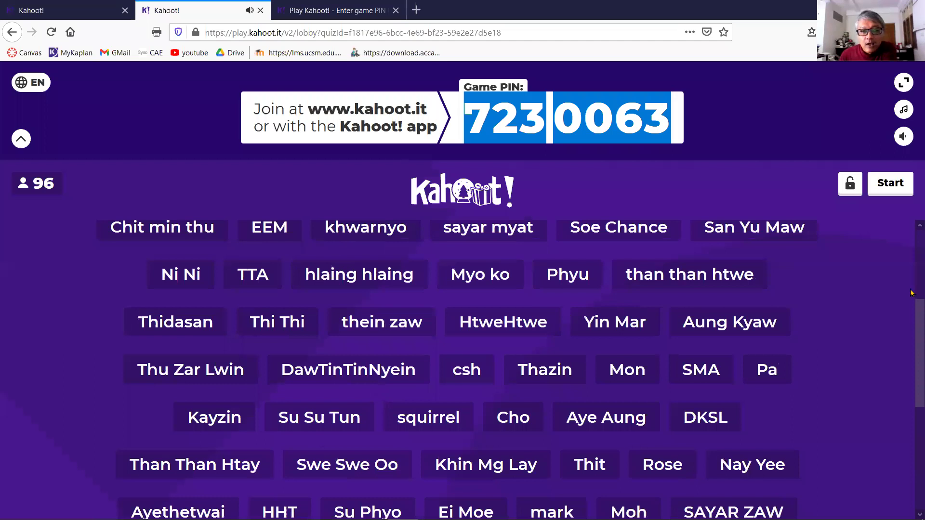
pyautogui.scroll(3, 910, 293)
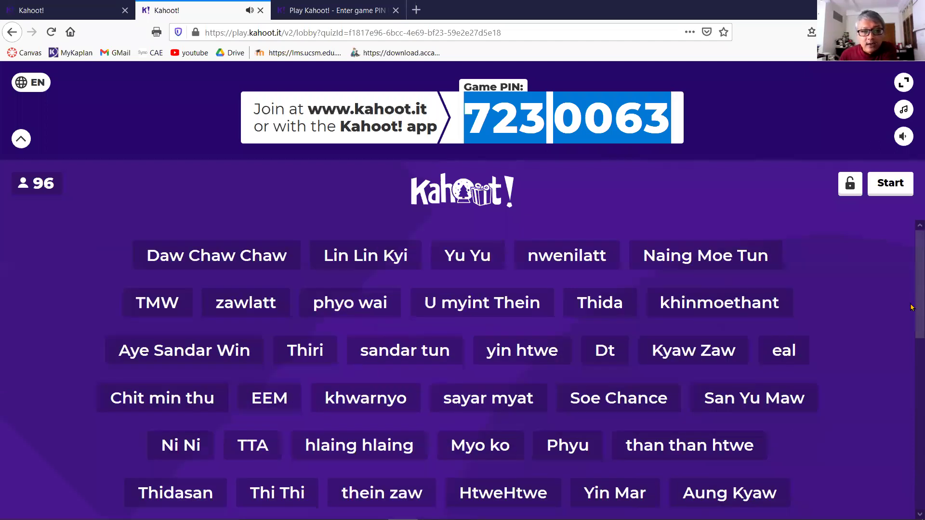
pyautogui.scroll(-1, 911, 337)
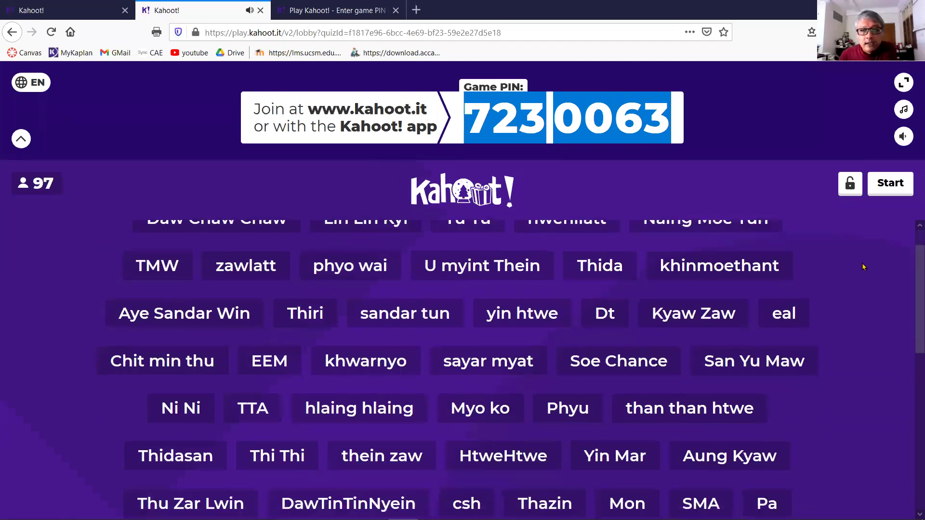
pyautogui.scroll(-2, 811, 257)
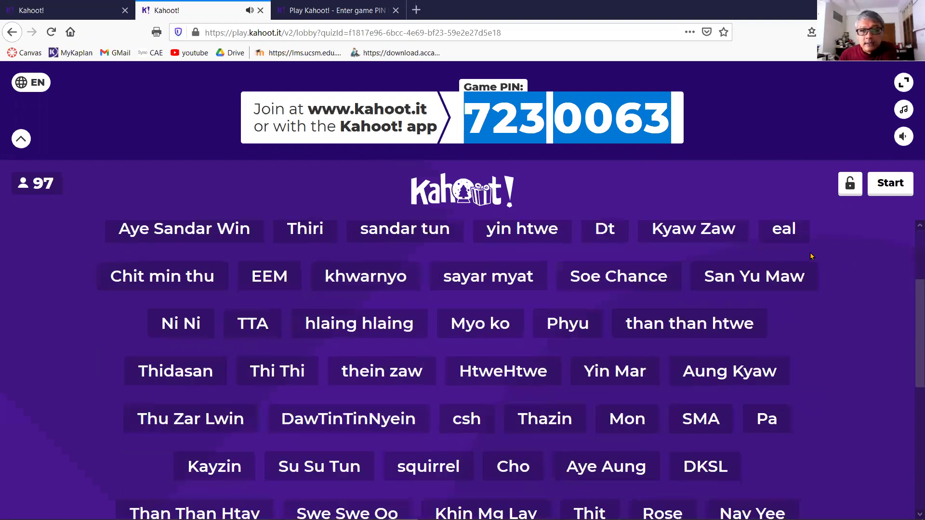
# Start the live game, run the first question and continue from its answer results to the scoreboard
pyautogui.click(892, 185)
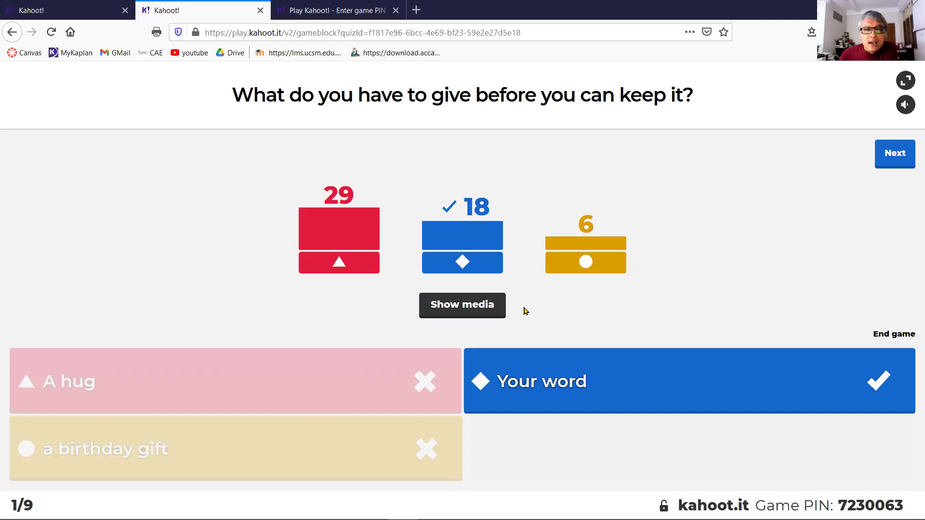
pyautogui.click(890, 159)
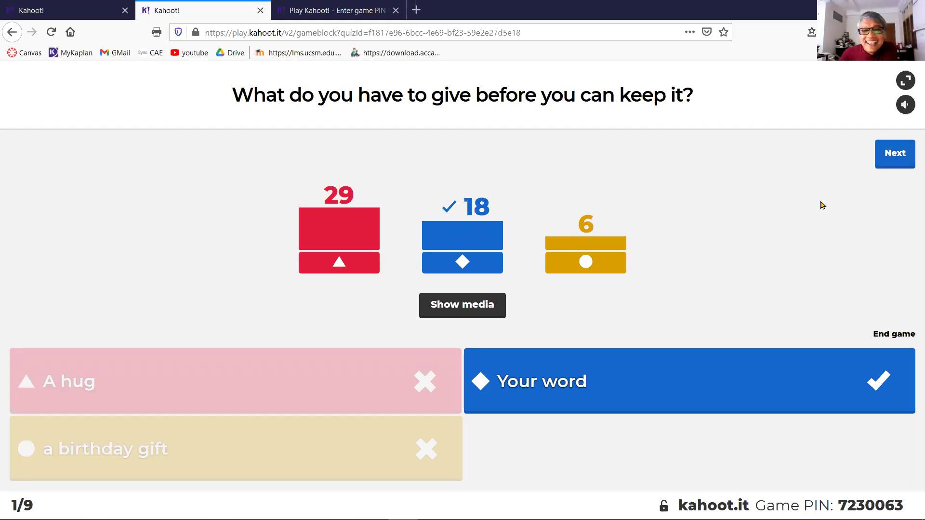
pyautogui.click(896, 156)
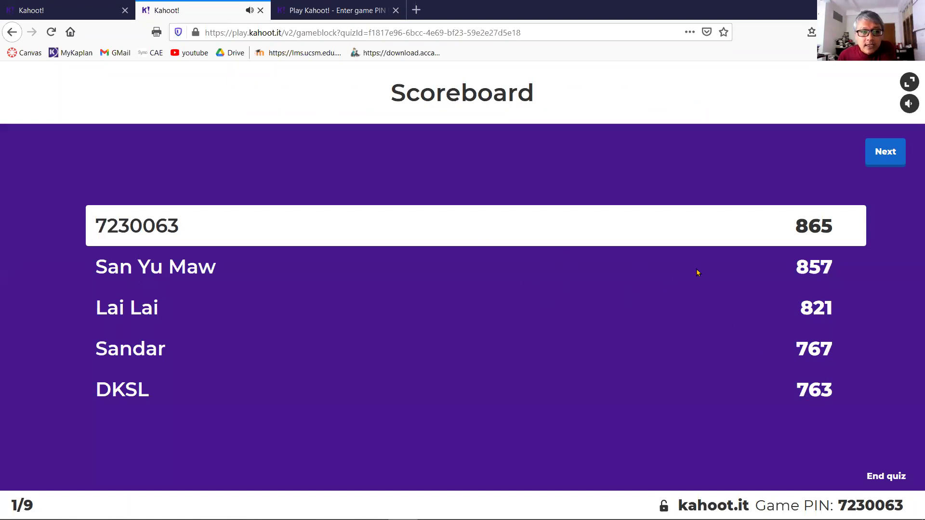
# Advance to the second question, "What can you break without touching it?", and show the scoreboard after its results
pyautogui.click(894, 151)
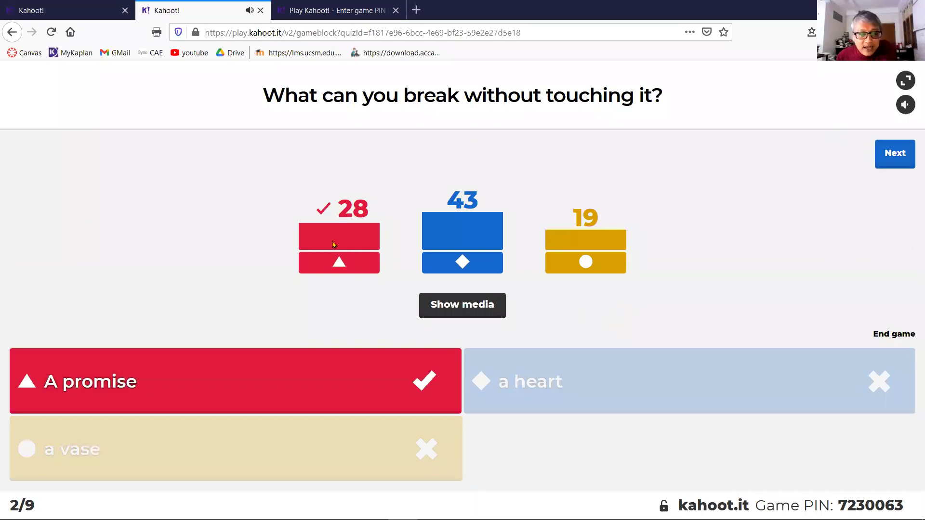
pyautogui.click(900, 155)
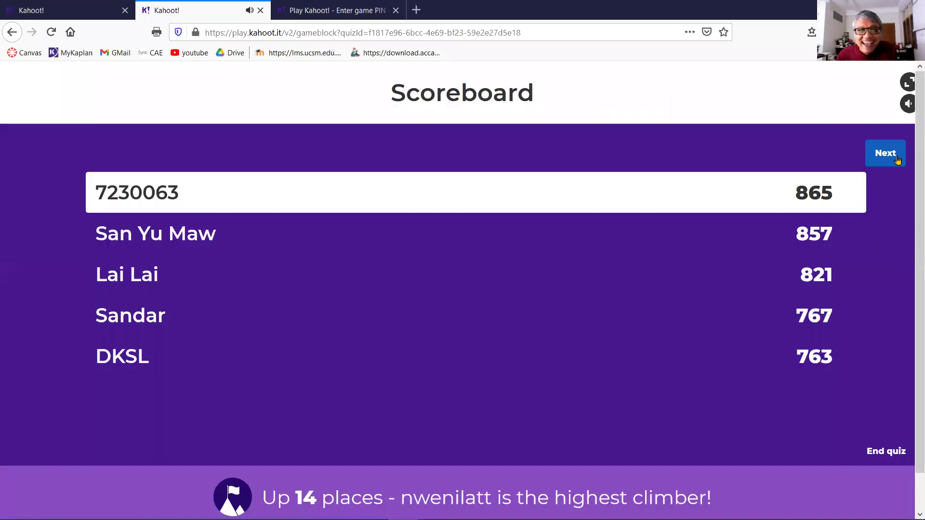
pyautogui.click(900, 155)
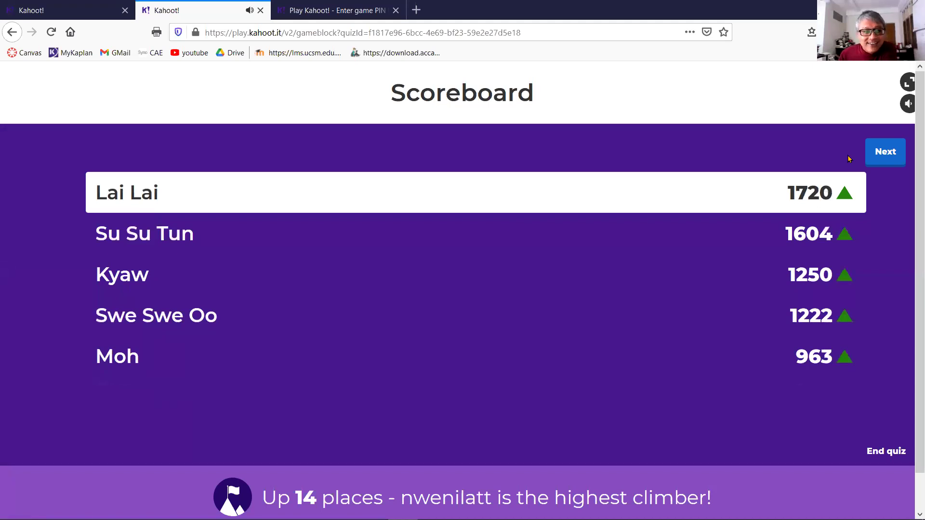
# Run the third question and the fourth, "The more you take, the more you leave behind", showing the scoreboard after each
pyautogui.click(889, 155)
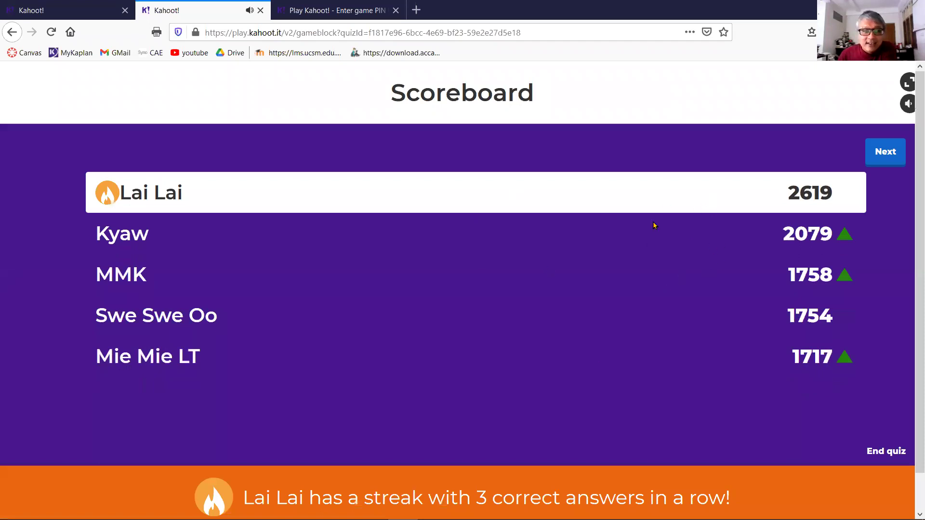
pyautogui.click(897, 153)
pyautogui.click(897, 152)
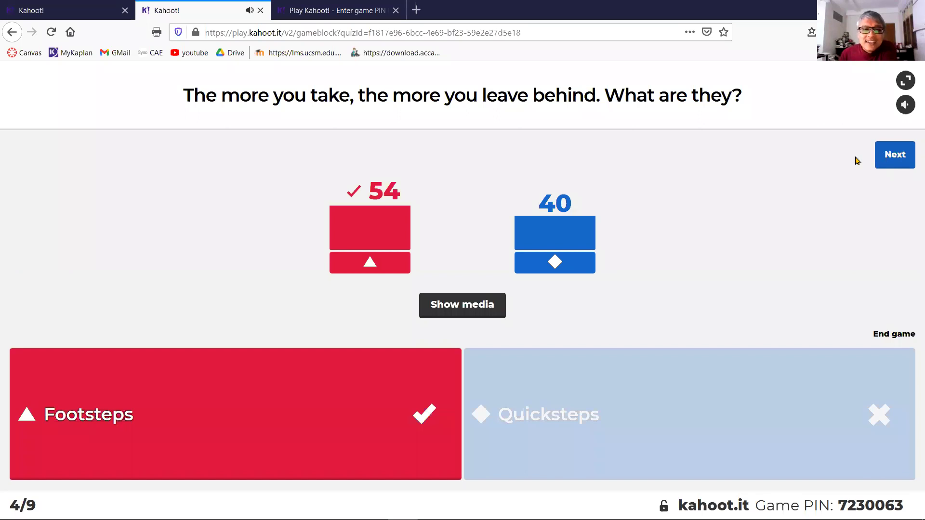
pyautogui.click(909, 155)
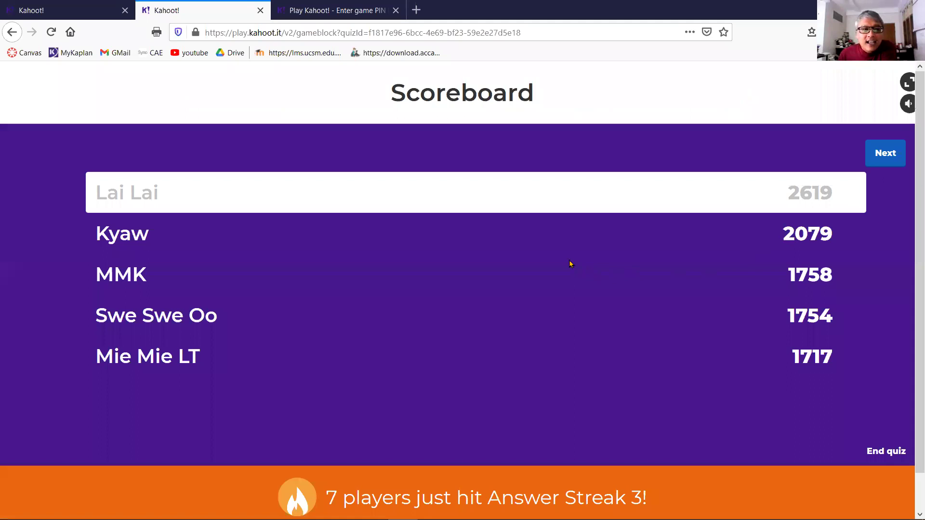
# Run the fifth question, "What's always coming but yet never arrives?", and show the scoreboard after its results
pyautogui.click(886, 159)
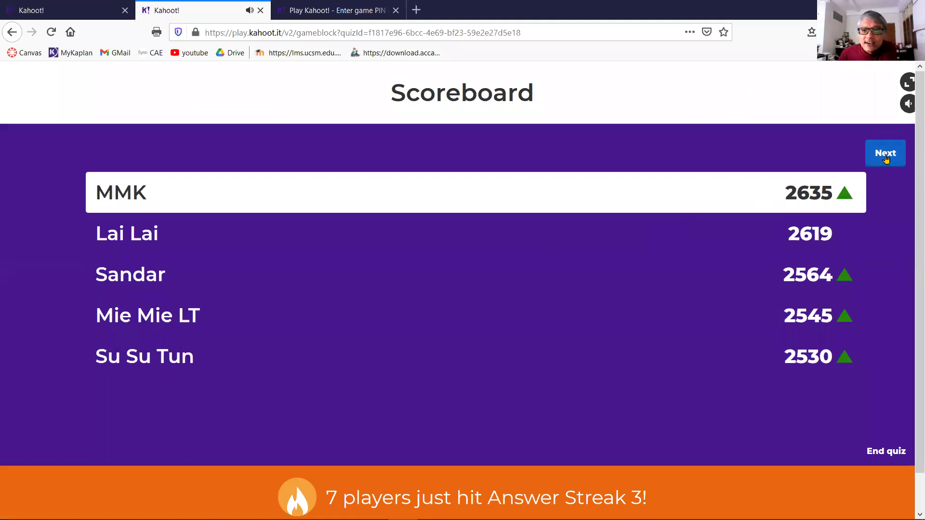
pyautogui.click(887, 158)
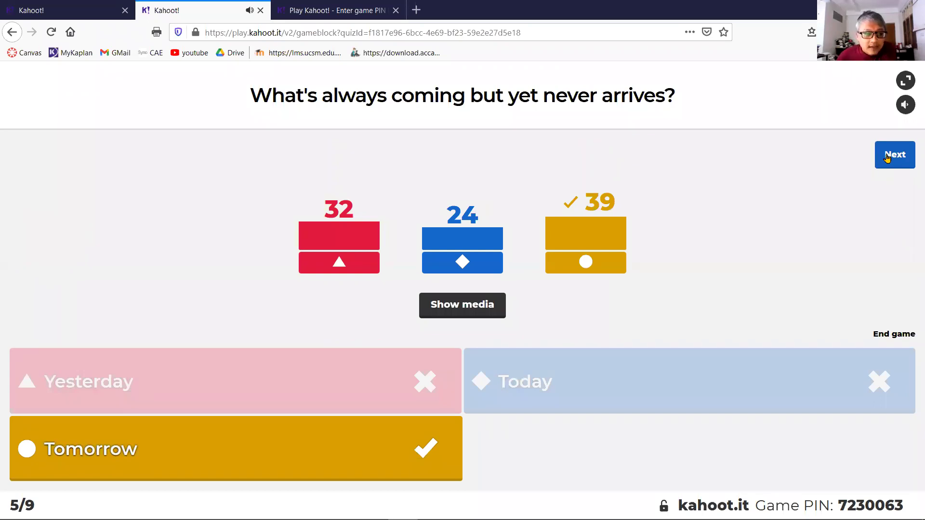
pyautogui.click(894, 158)
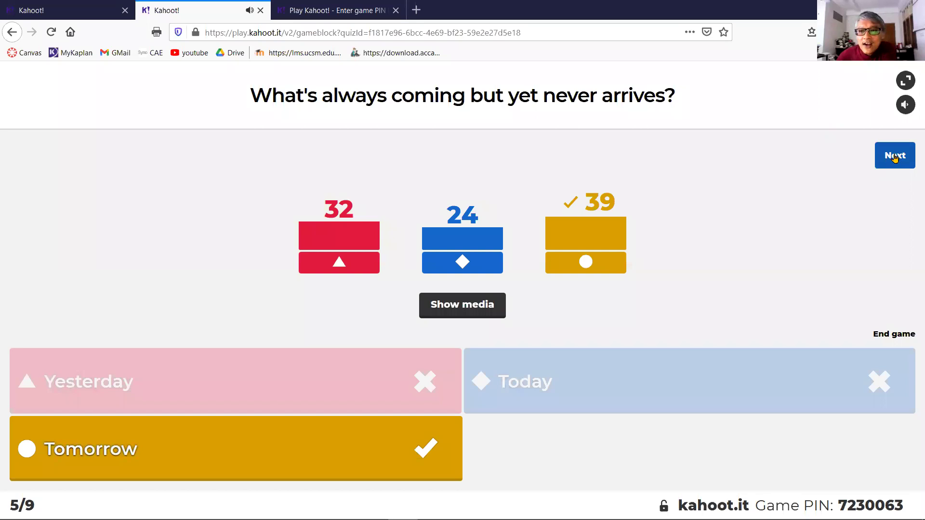
pyautogui.click(894, 158)
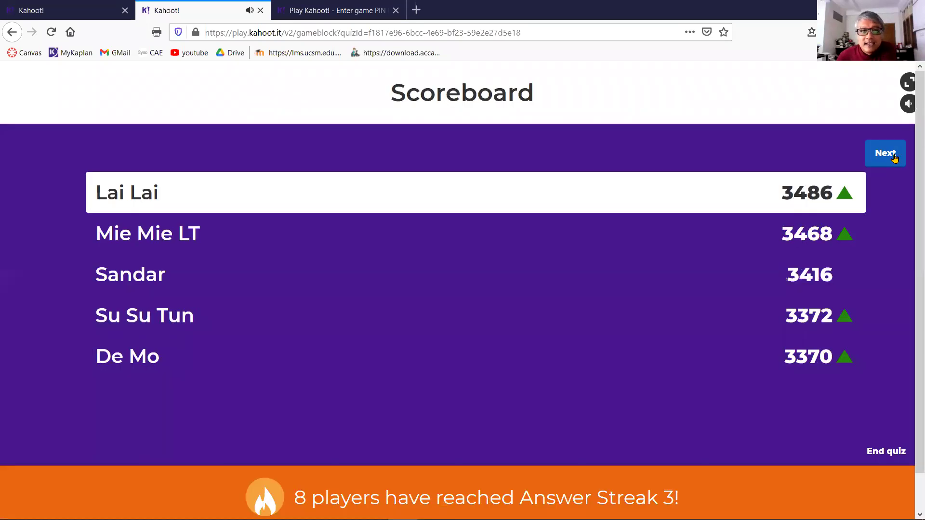
# Run the sixth question, "What goes up but never comes down?", and the seventh, about what you throw out to use, showing the scoreboard after each
pyautogui.click(892, 158)
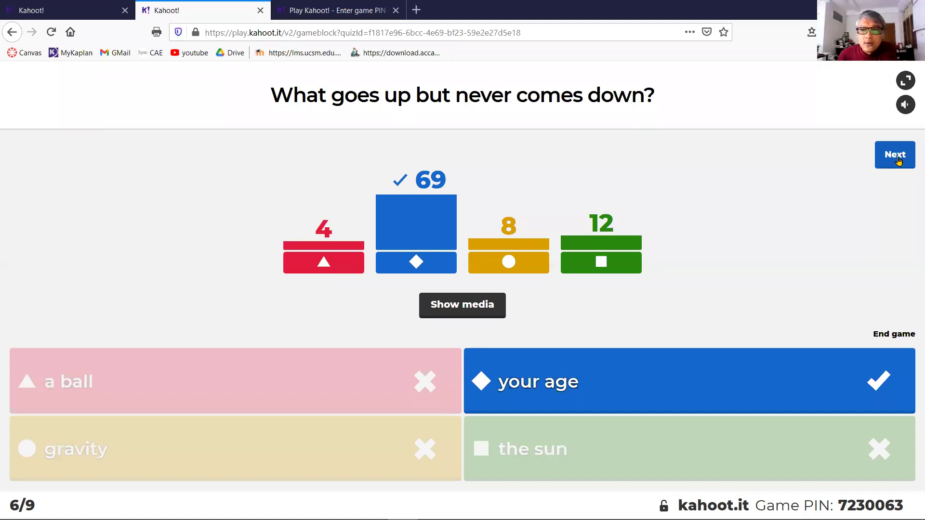
pyautogui.click(898, 161)
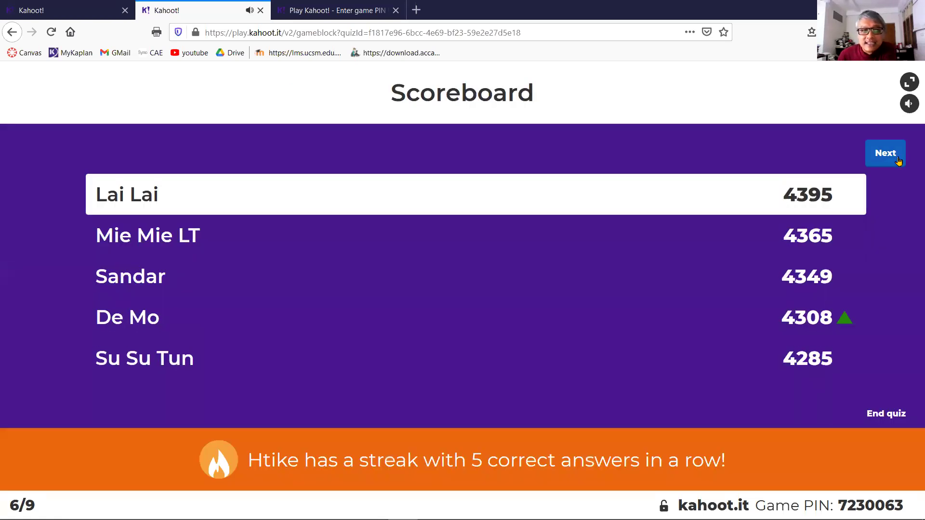
pyautogui.click(899, 162)
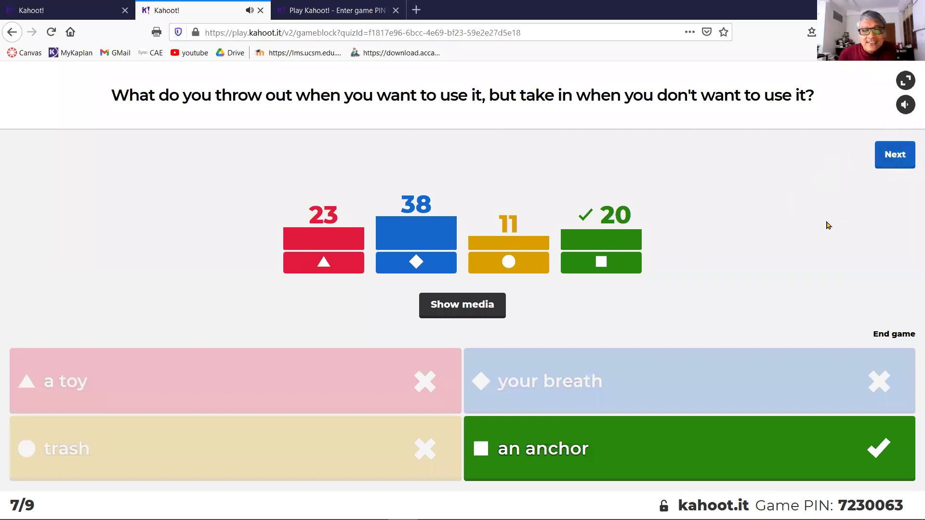
pyautogui.click(894, 160)
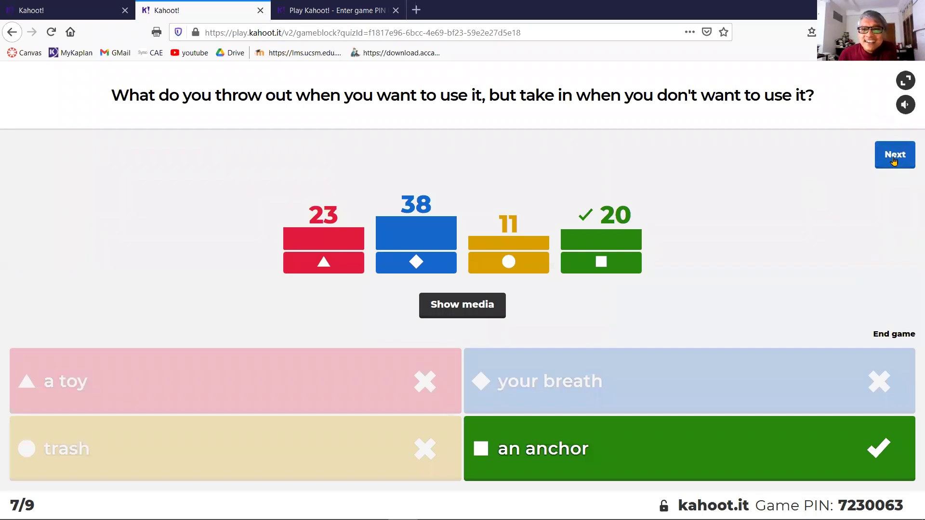
pyautogui.click(894, 160)
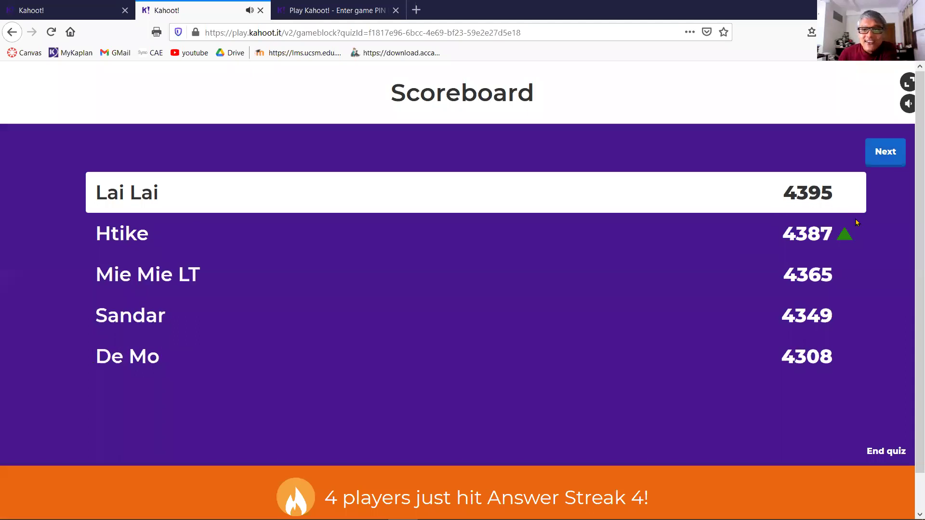
# Run the eighth question, "What grows down while it grows up?", and continue from its results to the scoreboard
pyautogui.click(885, 155)
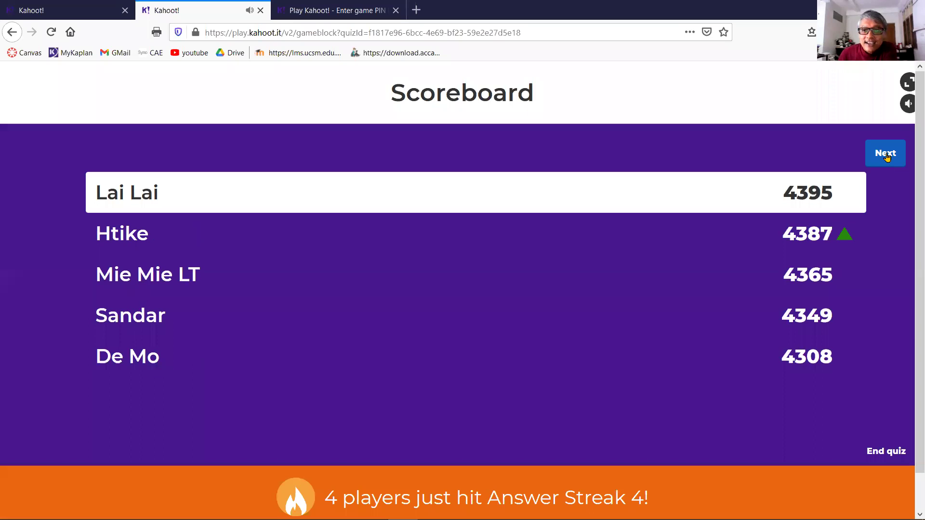
pyautogui.click(886, 155)
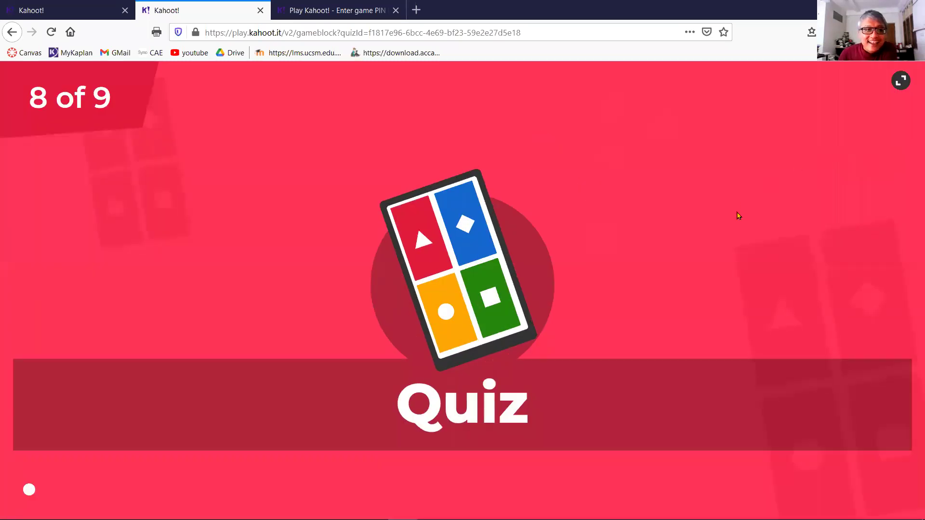
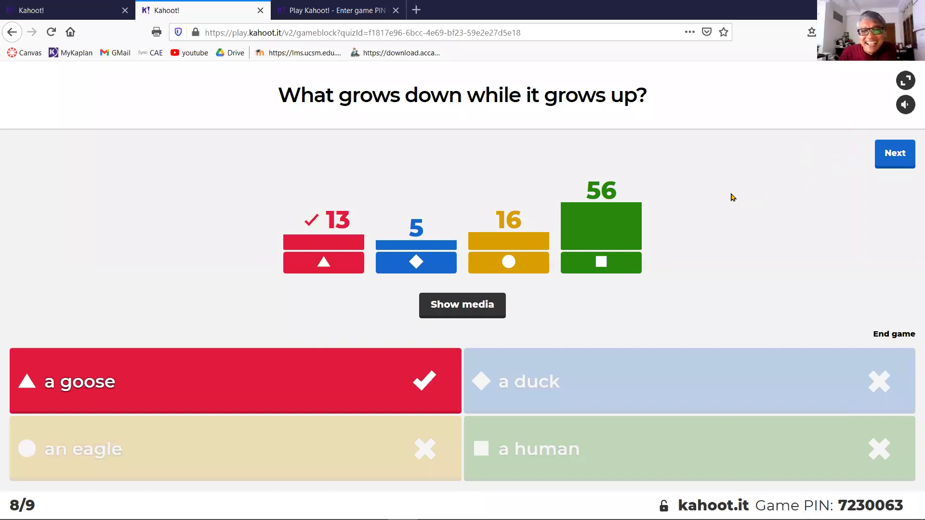
pyautogui.click(892, 157)
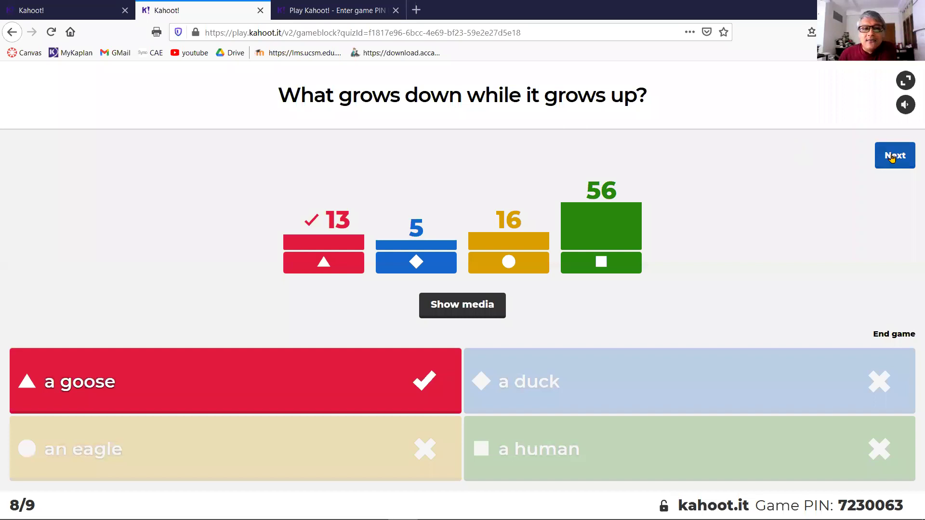
pyautogui.click(881, 160)
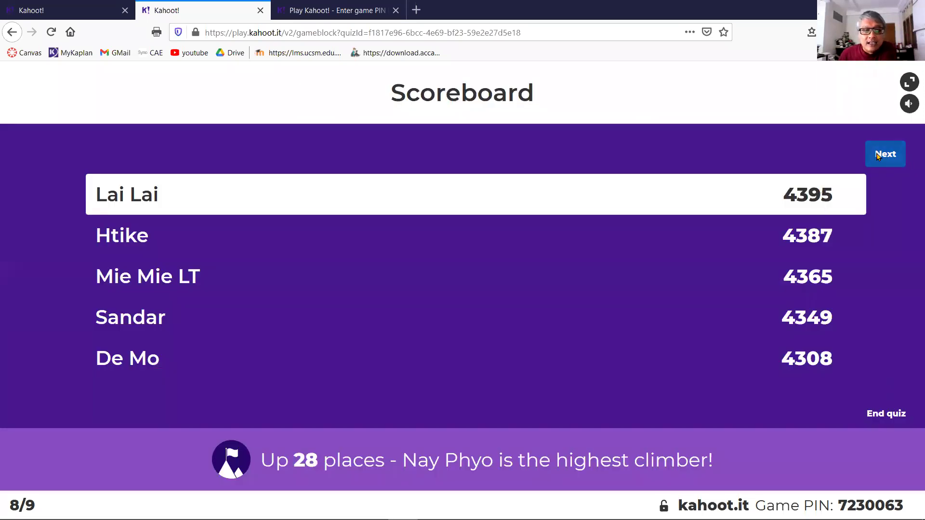
# Run the ninth and final question, "When I was born I was big", and continue from its results to the end of the game
pyautogui.click(877, 156)
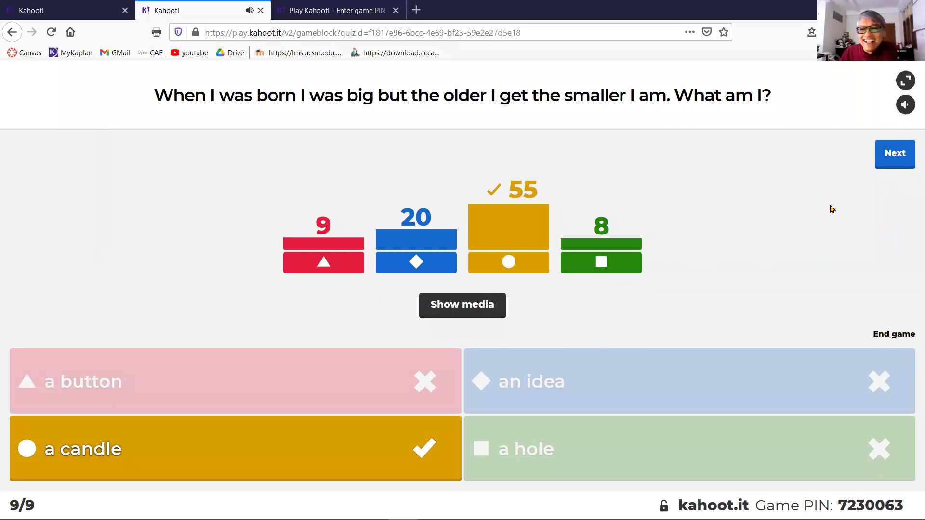
pyautogui.click(895, 159)
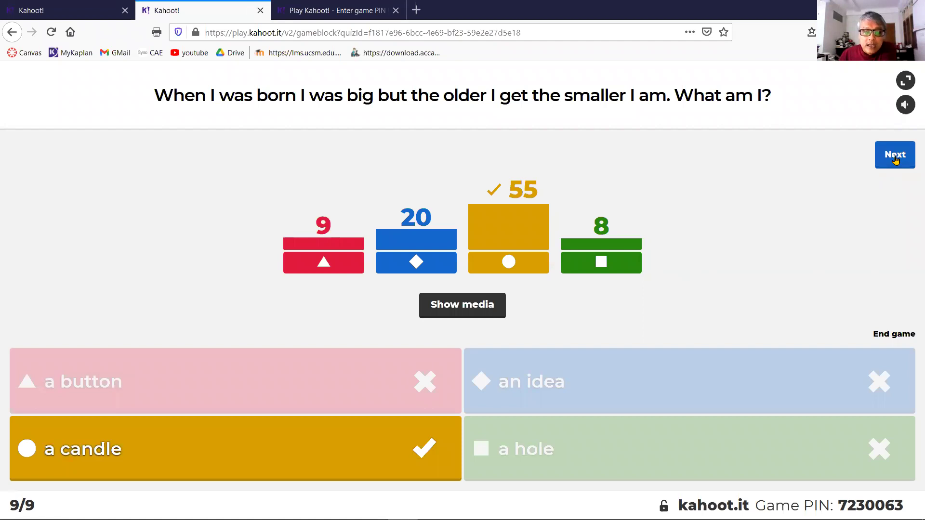
pyautogui.click(895, 159)
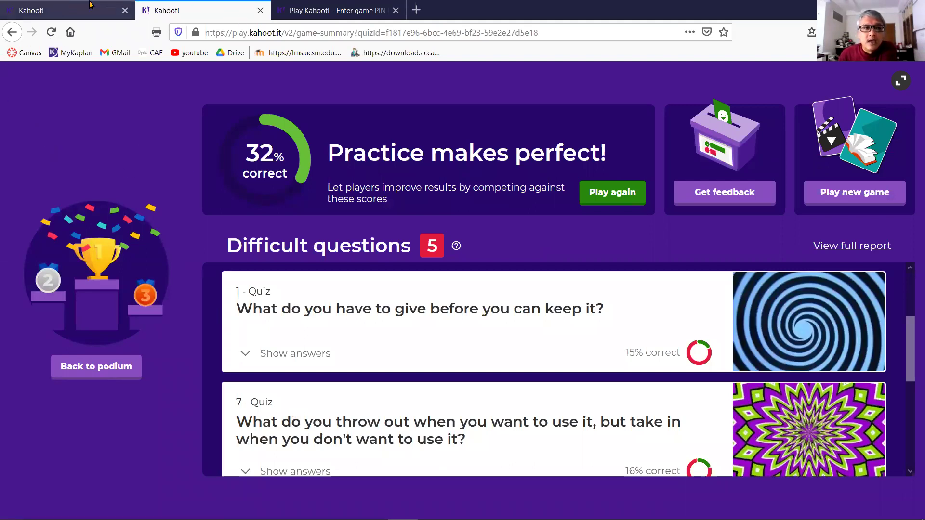
# Close the finished game's summary and the game PIN join page, and return to the account's home page
pyautogui.click(259, 11)
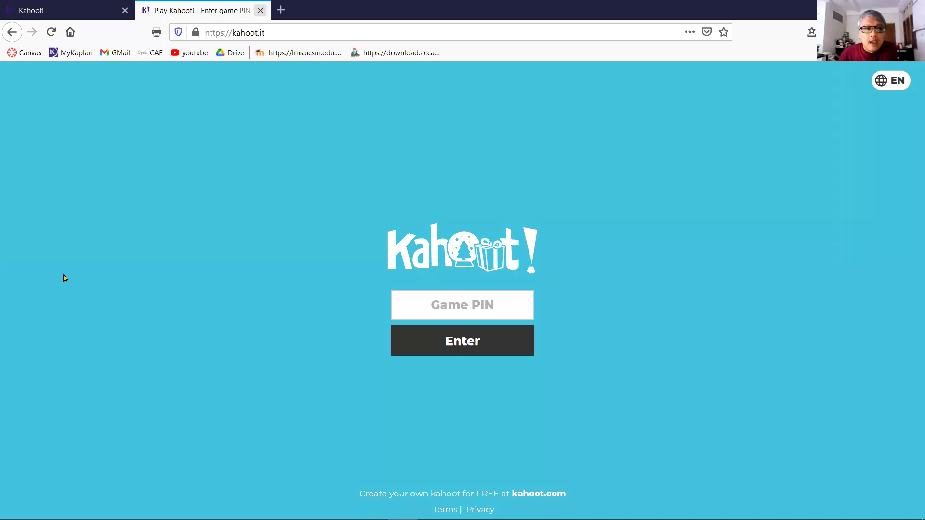
pyautogui.hotkey('ctrl', 'w')
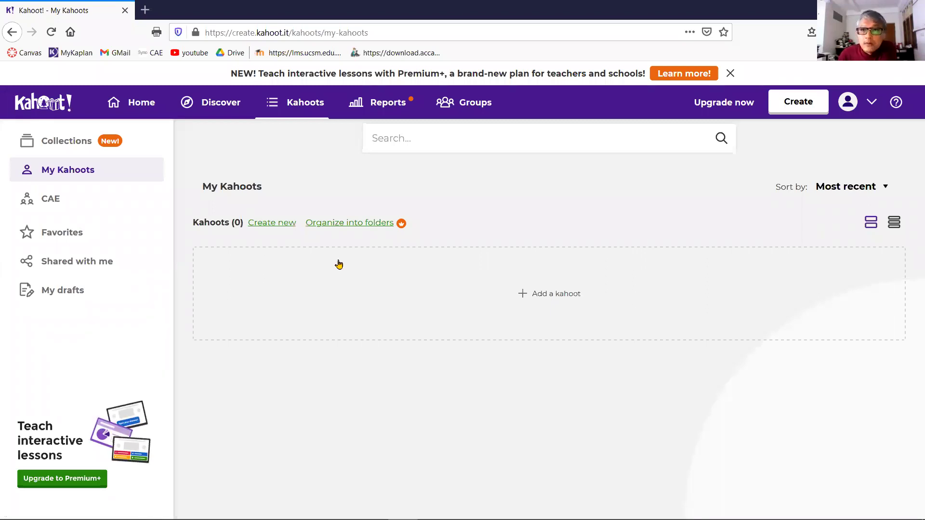
pyautogui.click(780, 121)
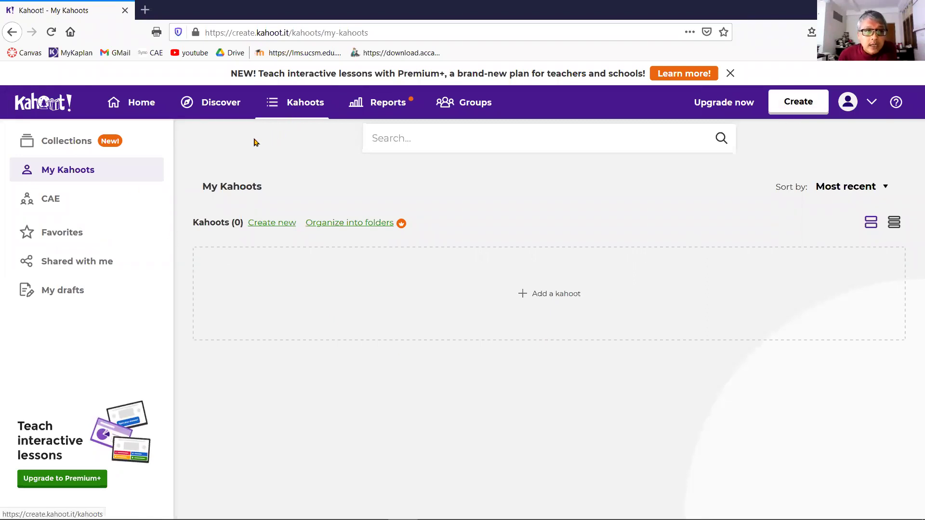
pyautogui.click(131, 108)
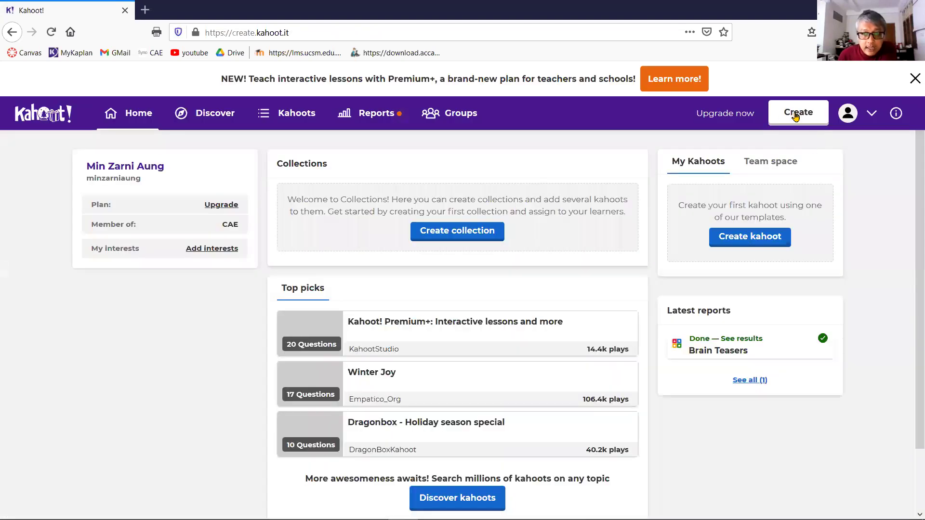
# Start creating a kahoot from the blank New kahoot option instead of a template
pyautogui.click(795, 118)
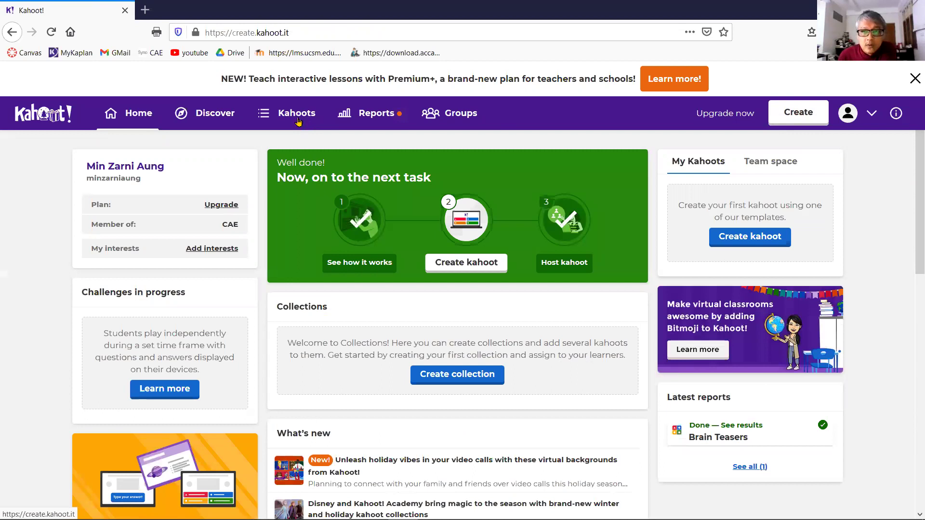
pyautogui.click(302, 115)
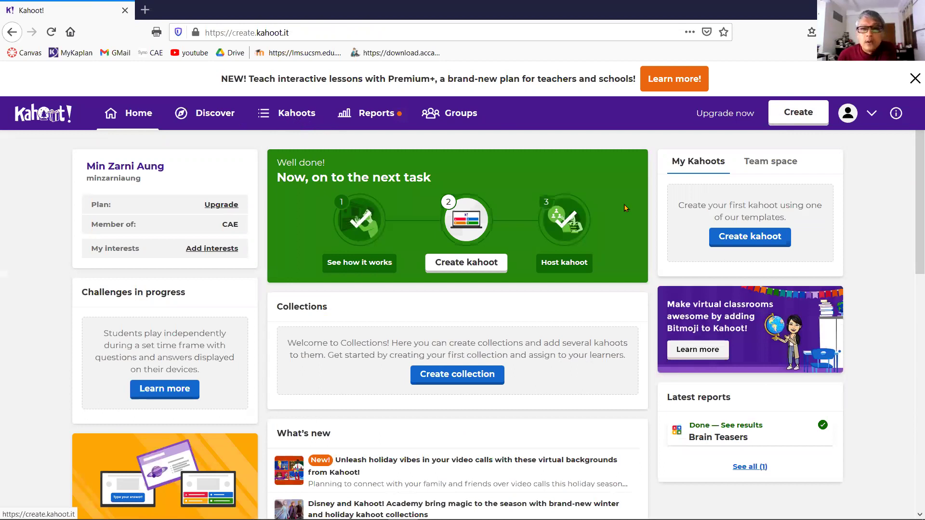
pyautogui.click(806, 118)
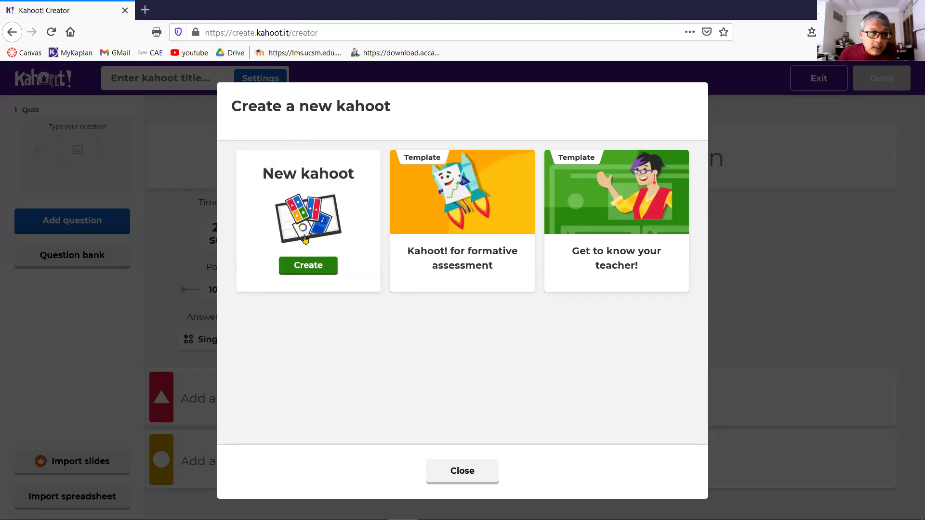
pyautogui.click(307, 270)
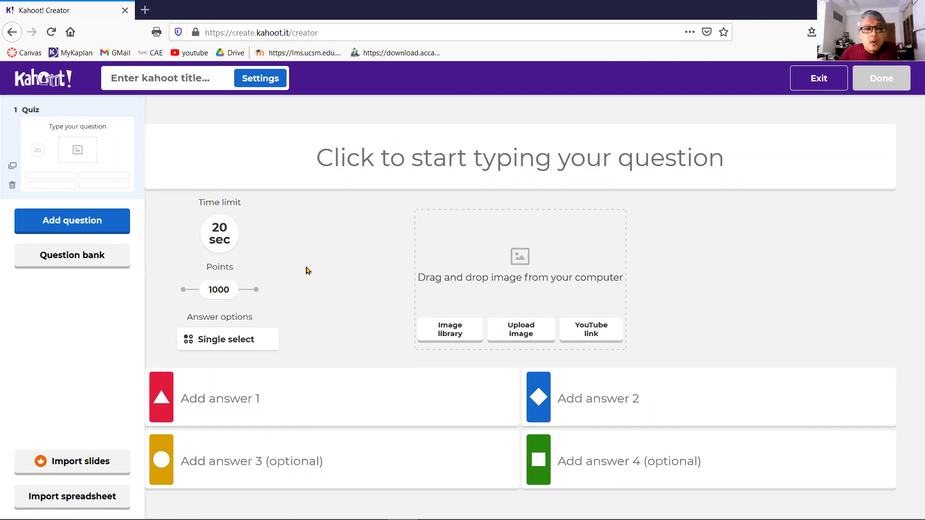
# Activate the first quiz question's text field and examine its formatting tools and 120-character limit
pyautogui.click(358, 157)
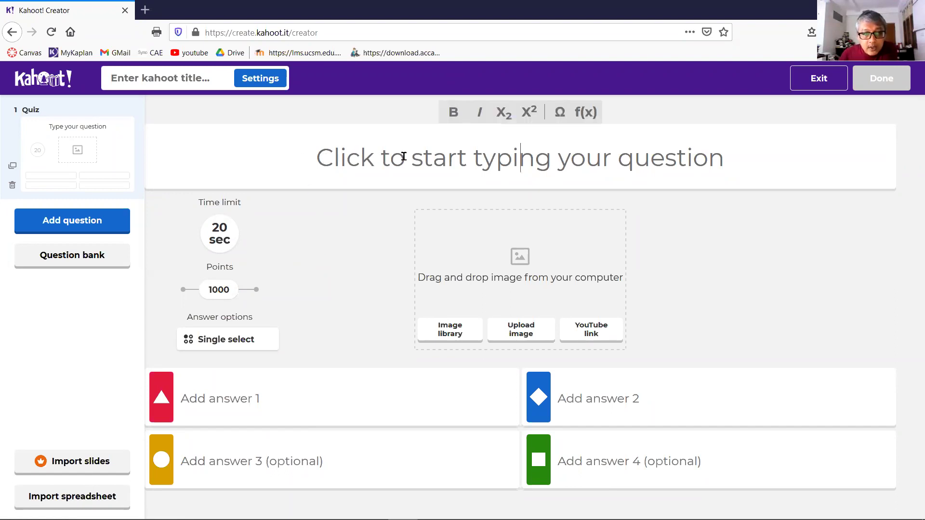
pyautogui.click(636, 153)
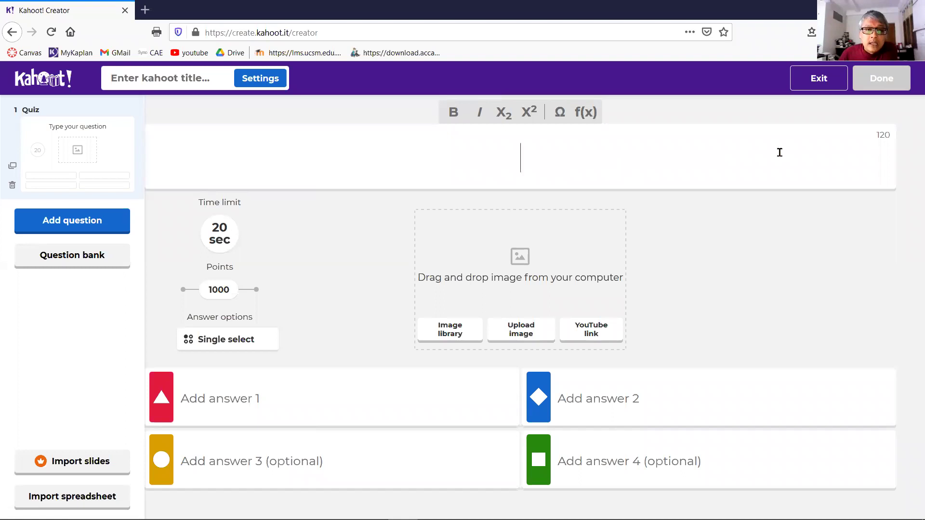
pyautogui.click(891, 137)
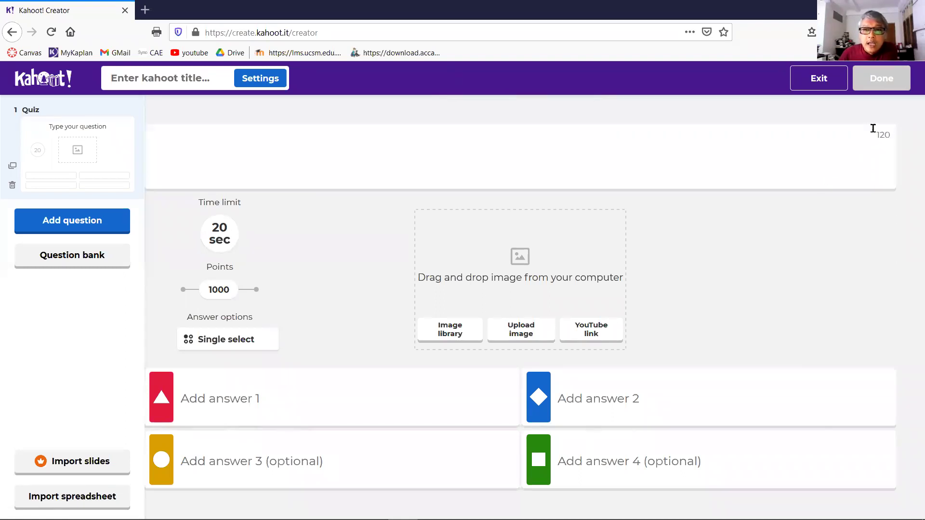
pyautogui.click(609, 160)
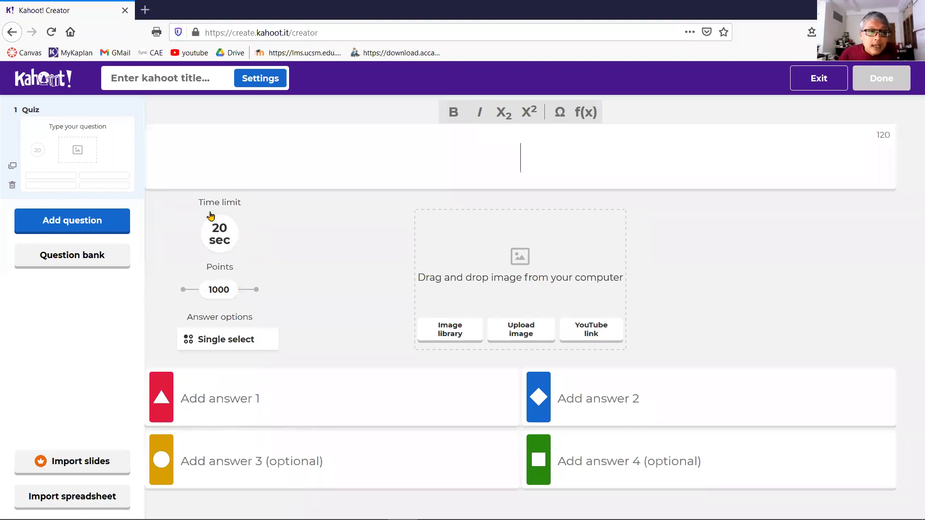
# Try 5 seconds as the first question's time limit, then set it to 60 seconds
pyautogui.click(239, 239)
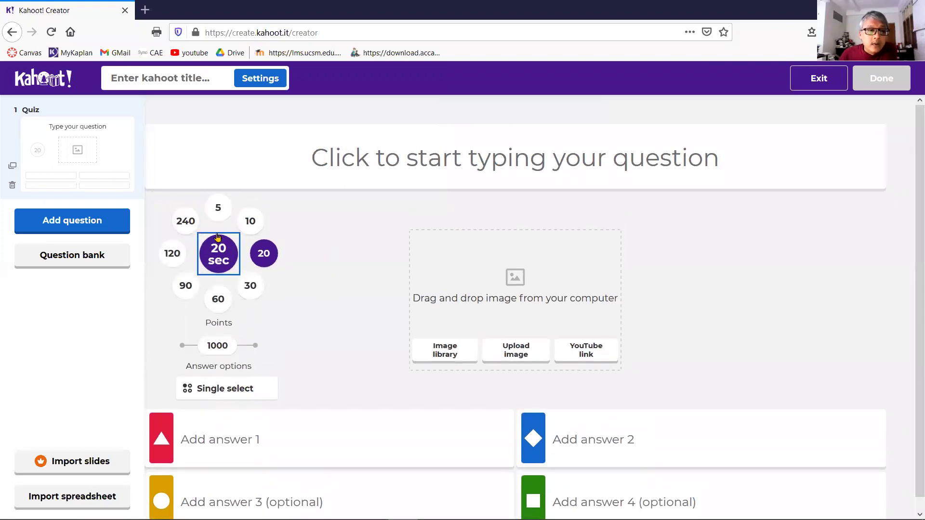
pyautogui.scroll(-1, 216, 210)
pyautogui.click(217, 207)
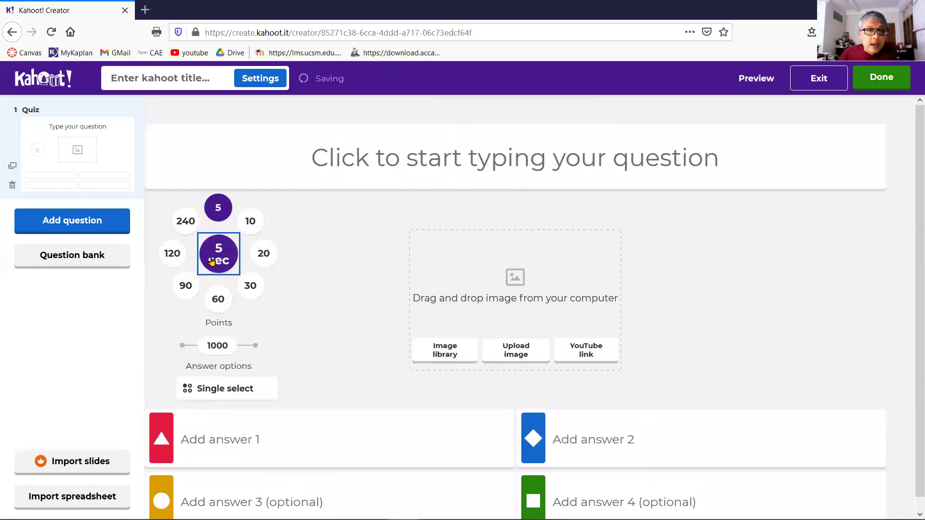
pyautogui.click(183, 220)
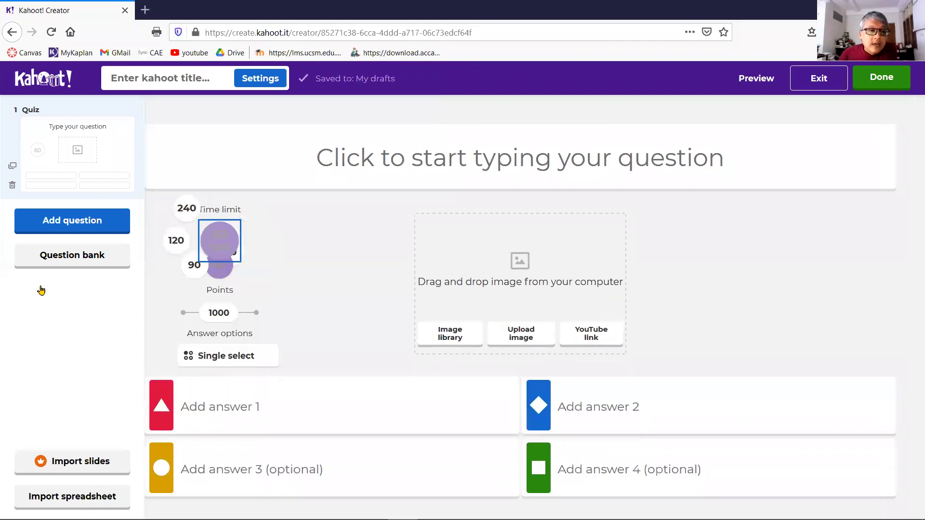
# Try 240 seconds as the first question's time limit, then set it to 20 seconds
pyautogui.press('Return')
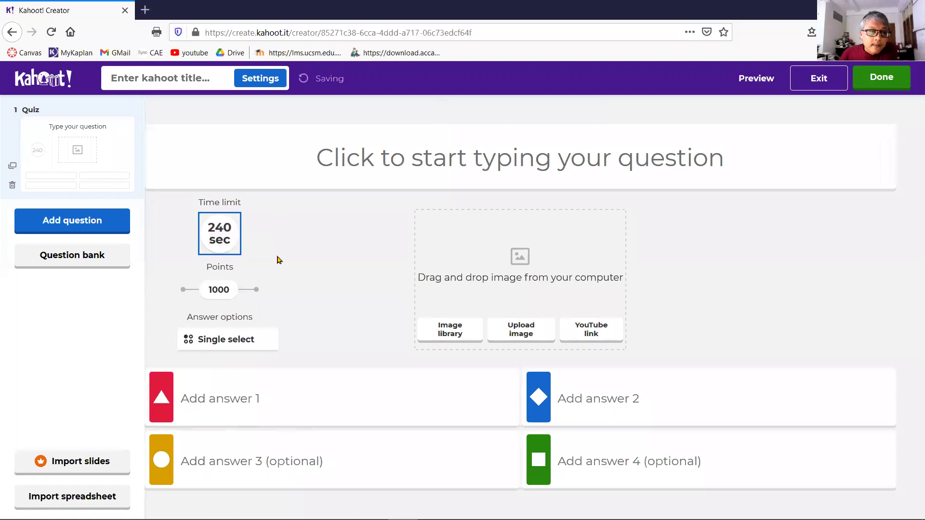
pyautogui.click(227, 249)
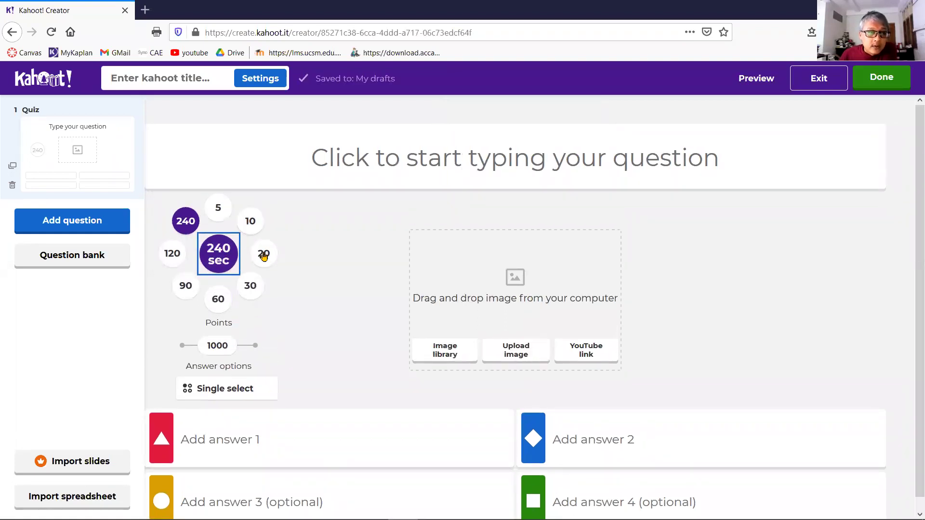
pyautogui.click(263, 255)
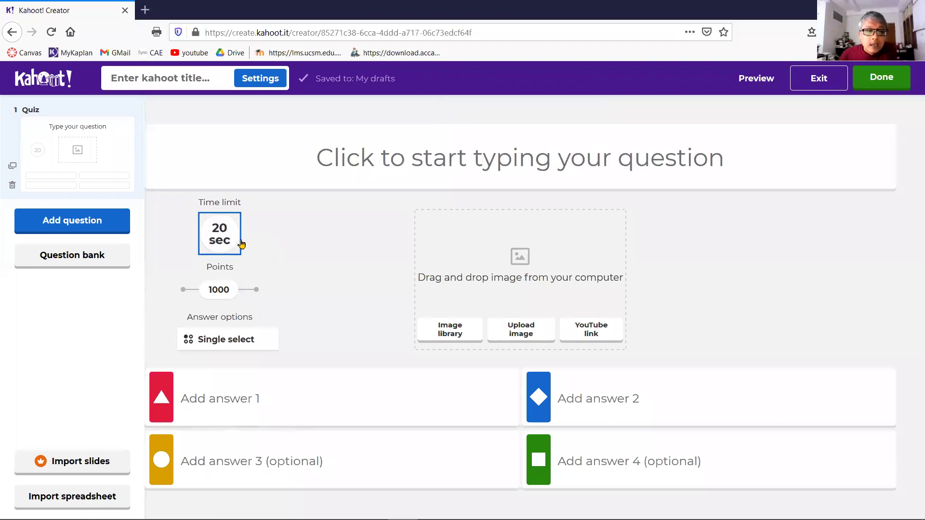
# Review the first question's points setting and answer options, keeping the answer type at Single select
pyautogui.moveTo(219, 291)
pyautogui.mouseDown()
pyautogui.moveTo(240, 296)
pyautogui.moveTo(185, 291)
pyautogui.moveTo(218, 292)
pyautogui.mouseUp()
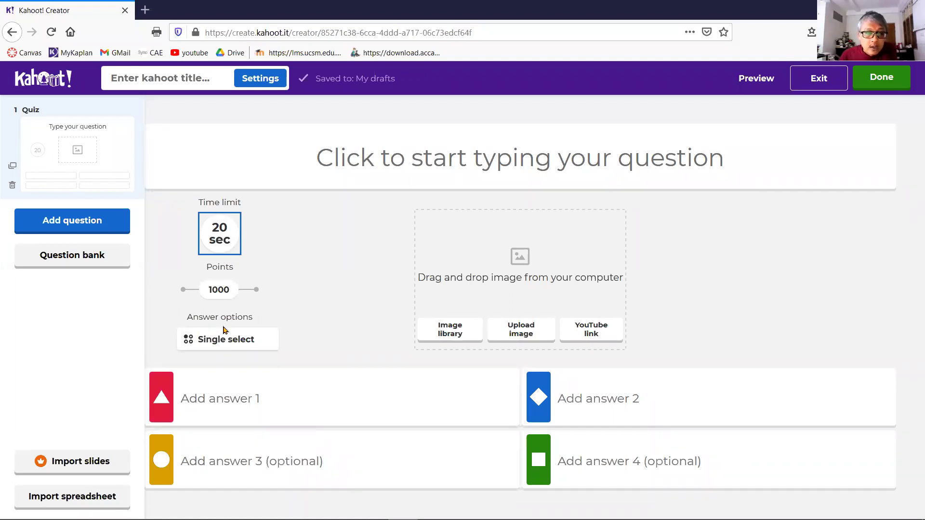
pyautogui.click(227, 343)
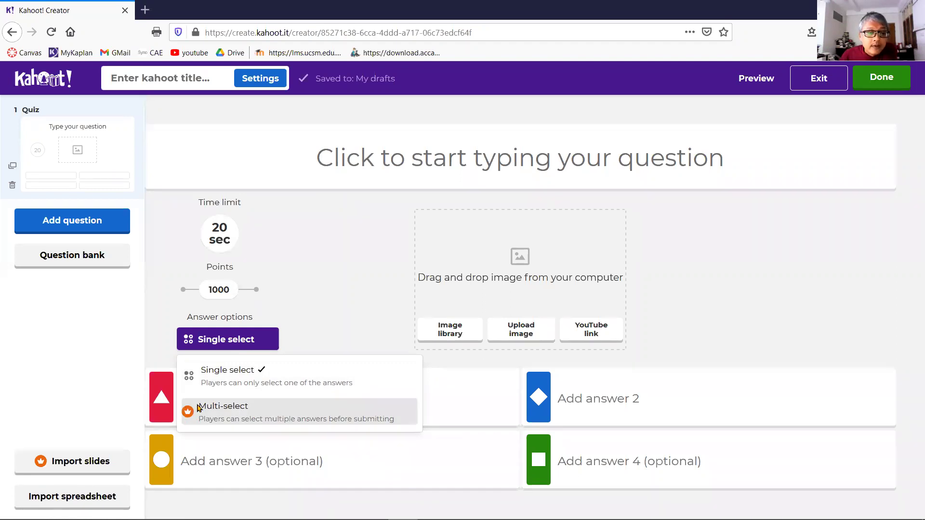
pyautogui.click(292, 376)
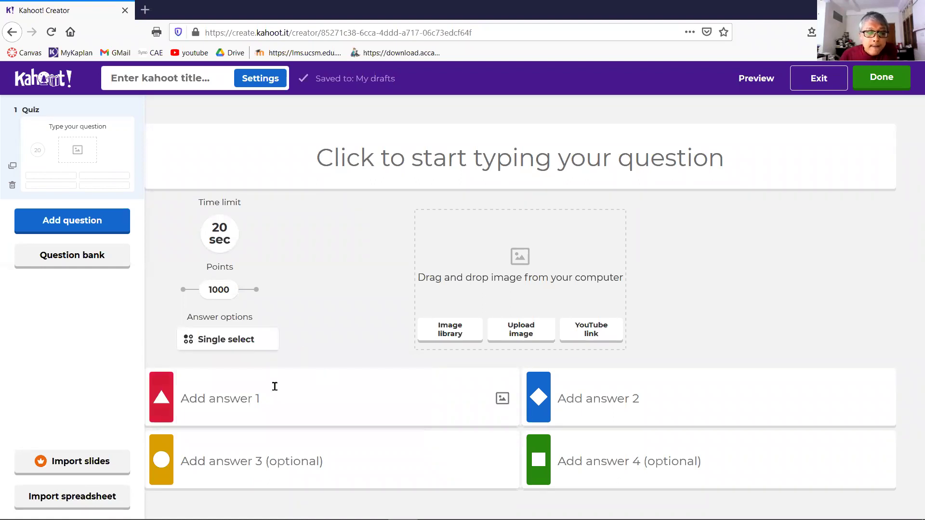
# Examine the first question's four answer fields, including their text formatting tools and image options
pyautogui.click(219, 402)
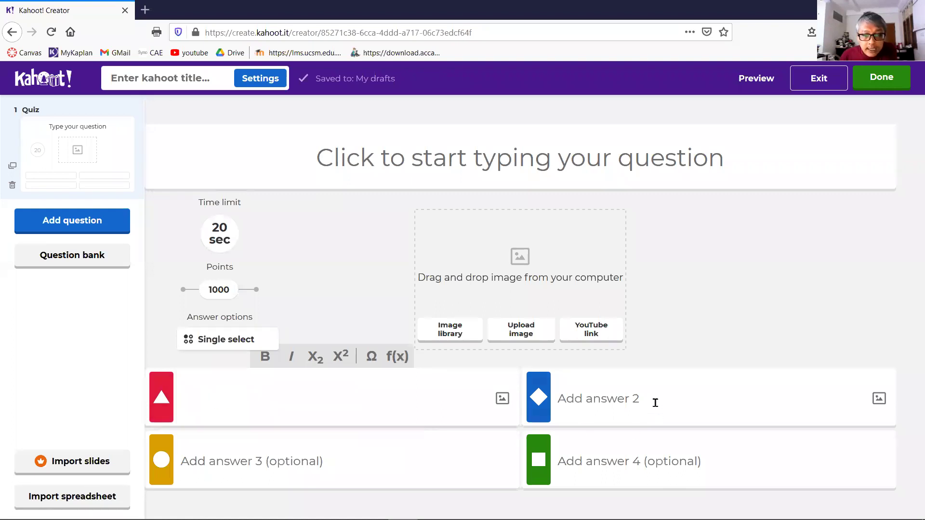
pyautogui.click(635, 409)
pyautogui.click(253, 461)
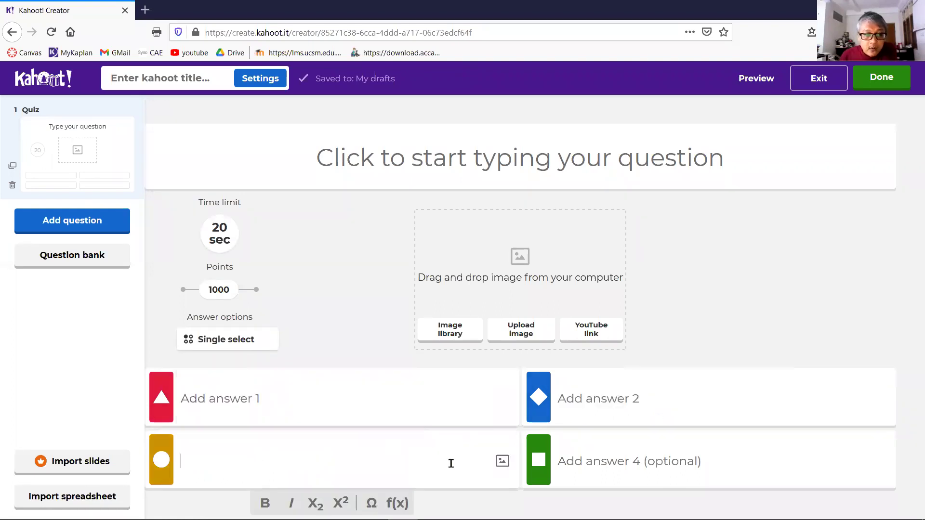
pyautogui.click(642, 462)
pyautogui.click(327, 463)
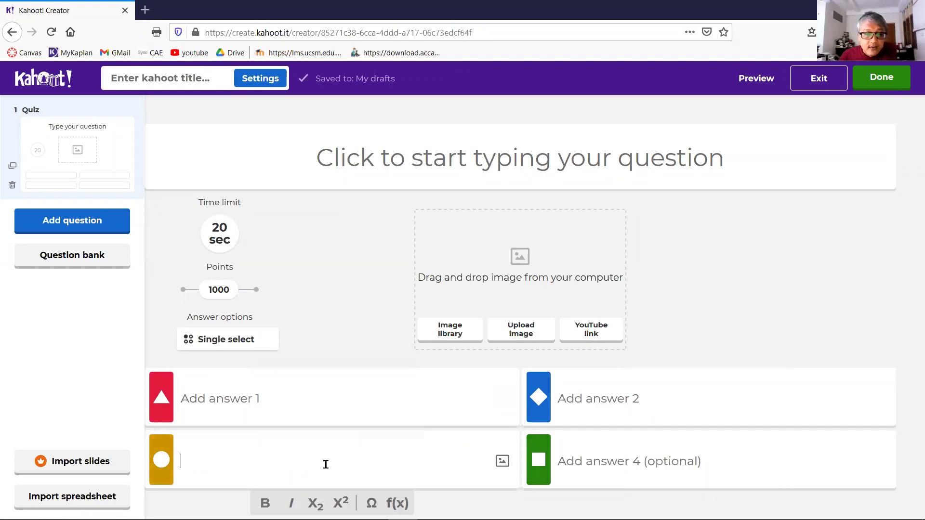
pyautogui.click(282, 419)
pyautogui.click(584, 398)
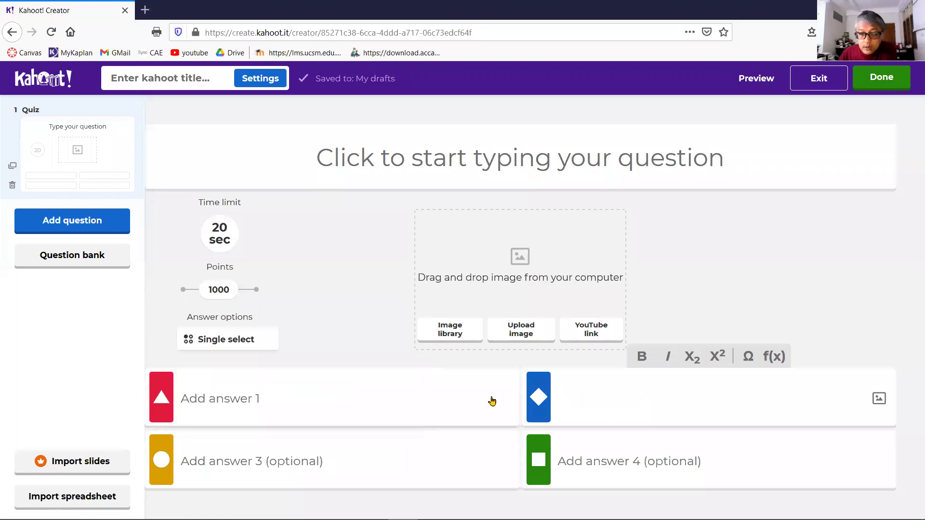
# Enter "Do you know the name of this country?" as the first question's text
pyautogui.click(558, 172)
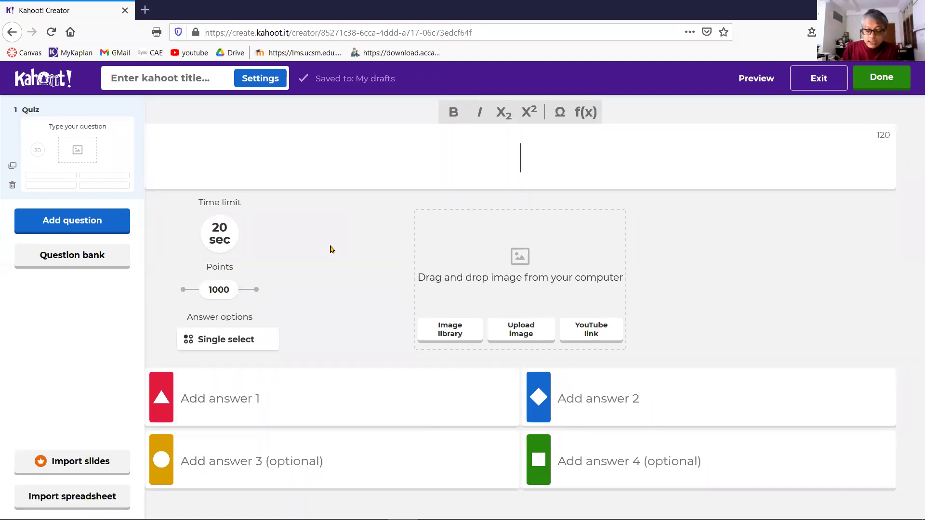
pyautogui.write('Do you know the name ')
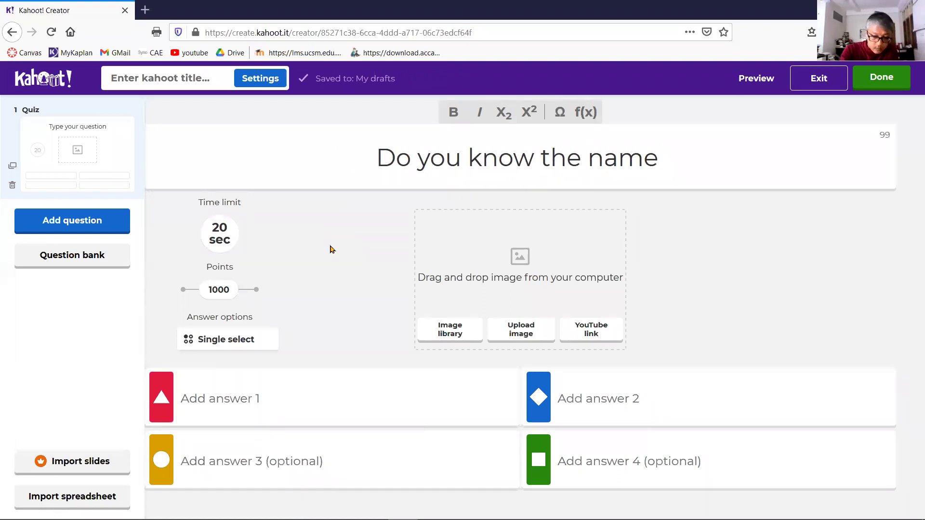
pyautogui.write('of this cou')
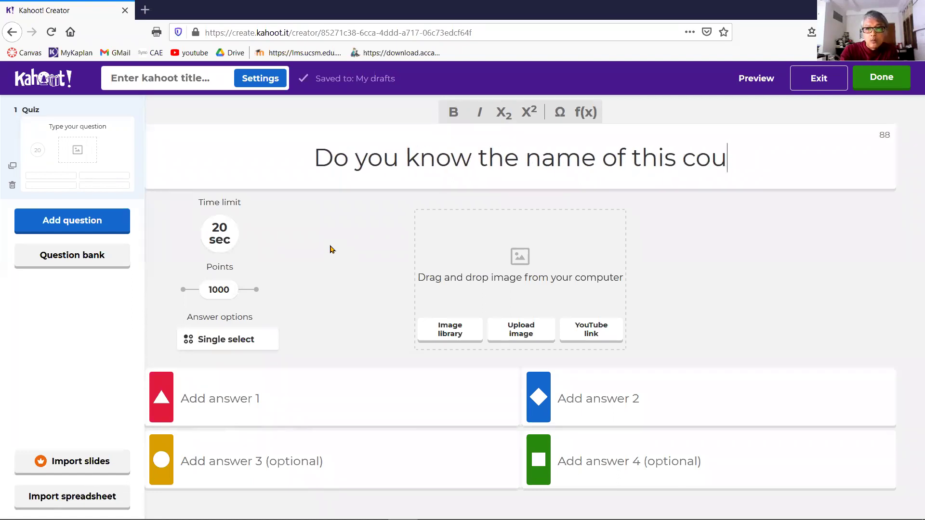
pyautogui.write('ntry?')
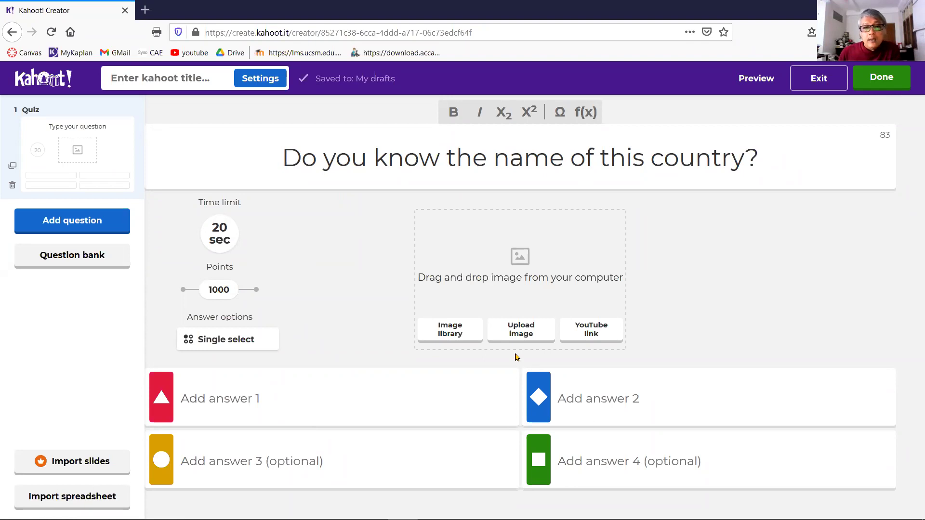
# Search the Kahoot! image library for "myanmar map", look through the results, and close the library without choosing an image
pyautogui.click(457, 337)
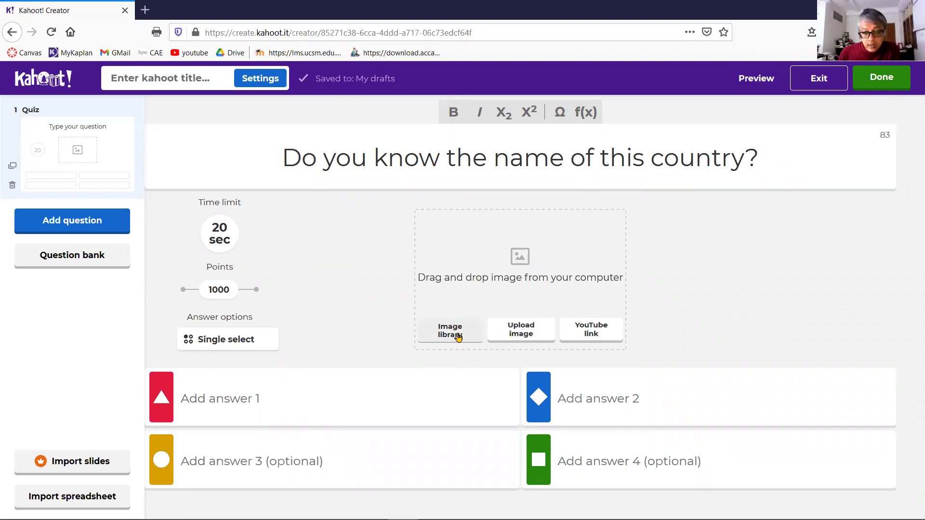
pyautogui.click(458, 337)
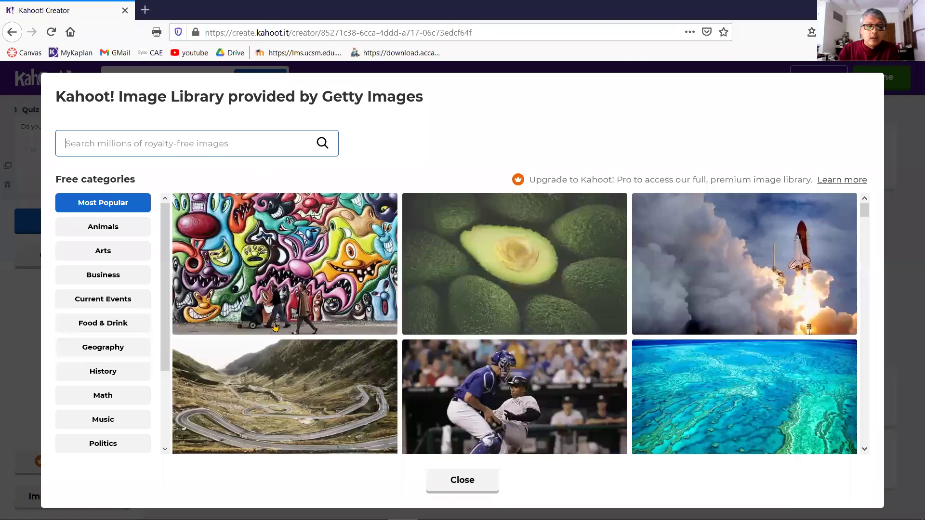
pyautogui.scroll(-1, 275, 327)
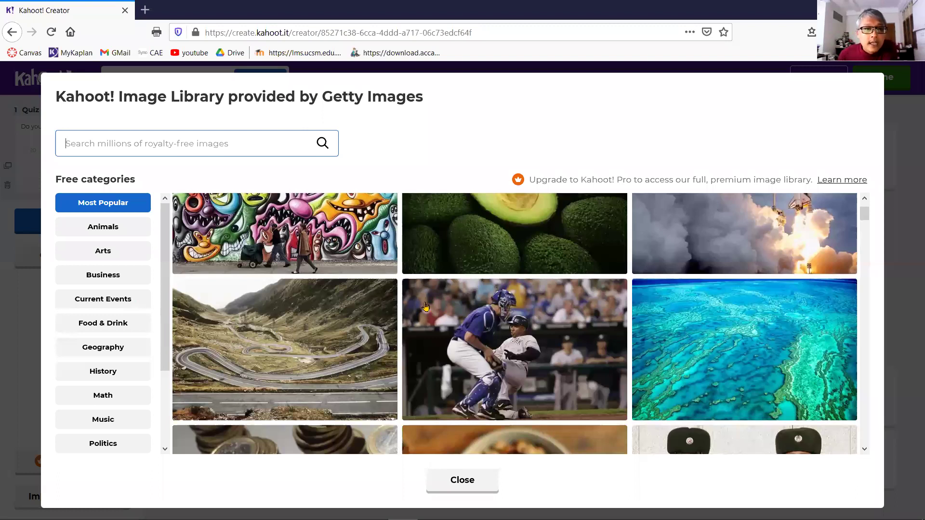
pyautogui.write('my')
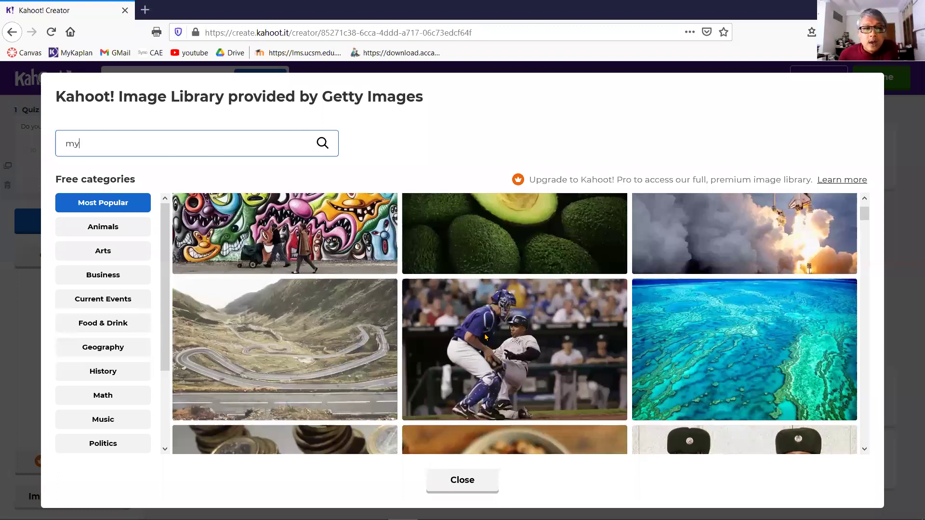
pyautogui.write('anmar map')
pyautogui.press('Return')
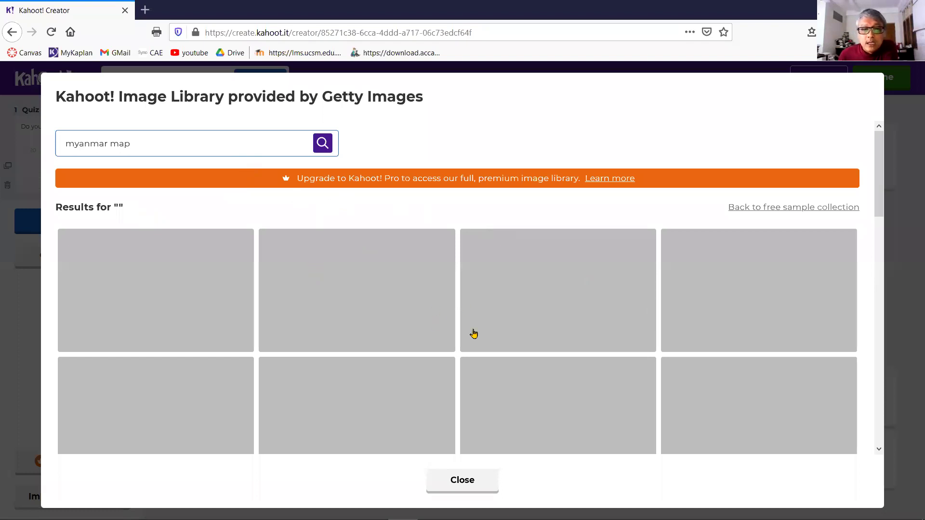
pyautogui.scroll(-3, 174, 232)
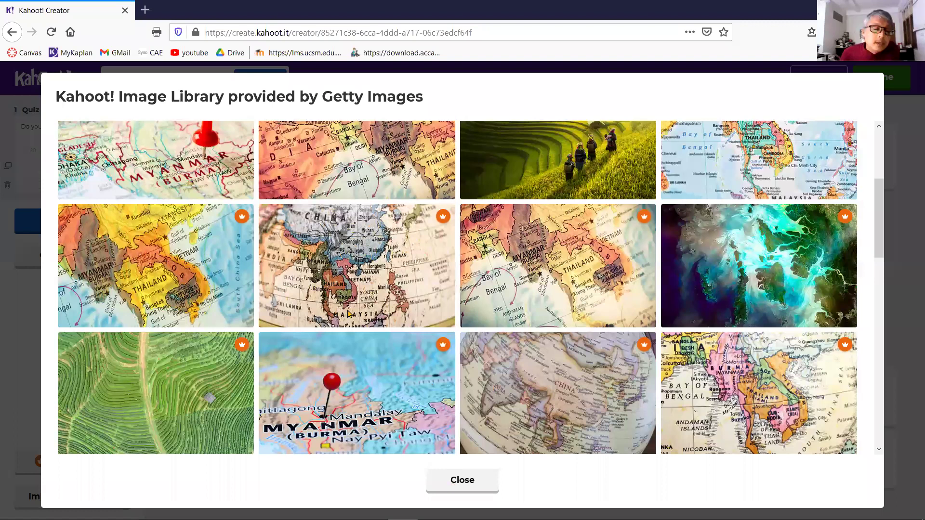
pyautogui.scroll(-2, 299, 182)
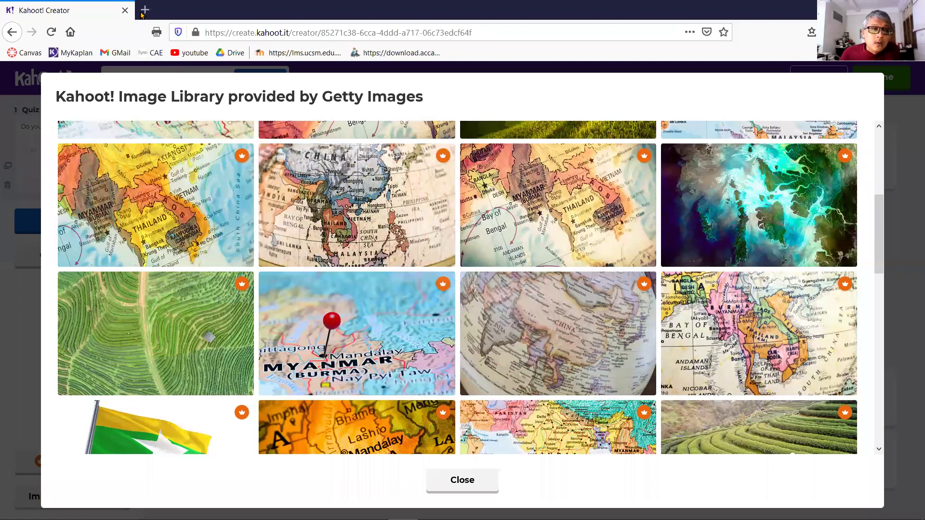
pyautogui.press('Escape')
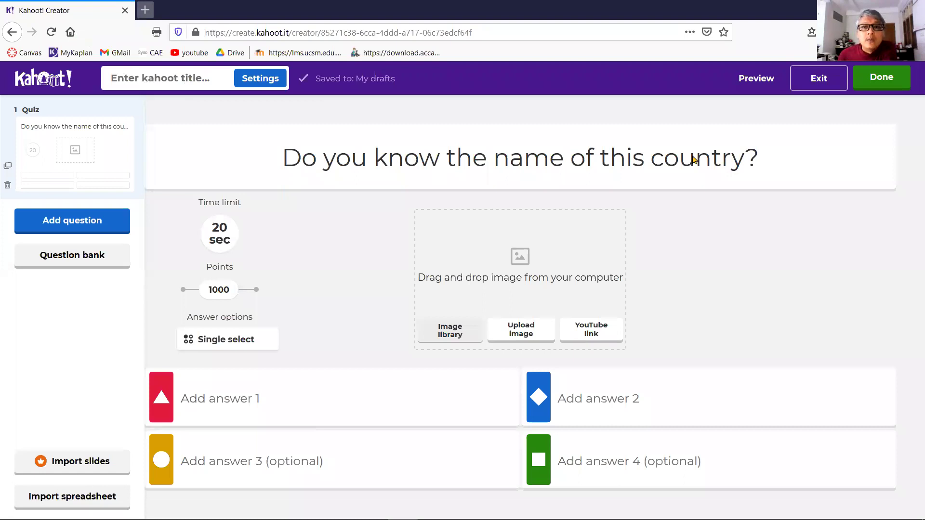
# Switch to Google Images in a new browser tab and search for "myanmar map"
pyautogui.hotkey('ctrl', 't')
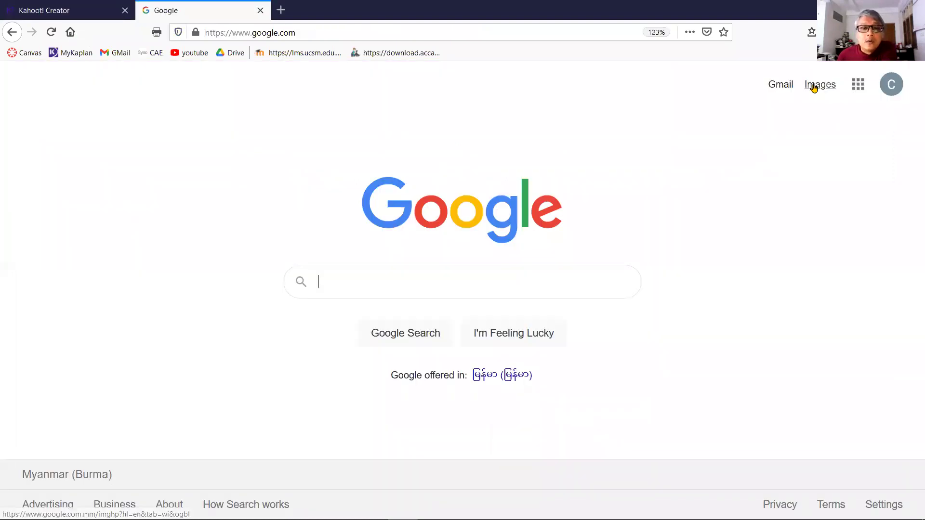
pyautogui.click(813, 87)
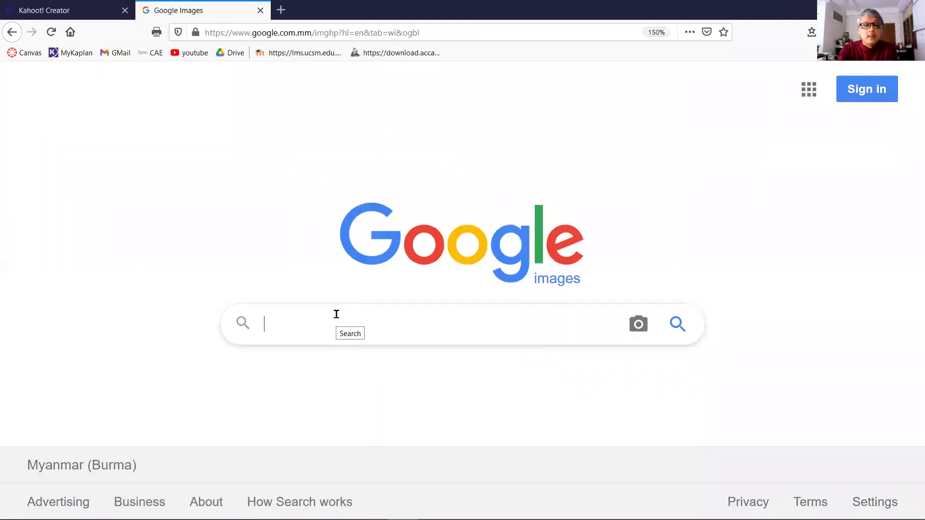
pyautogui.write('myanmar m')
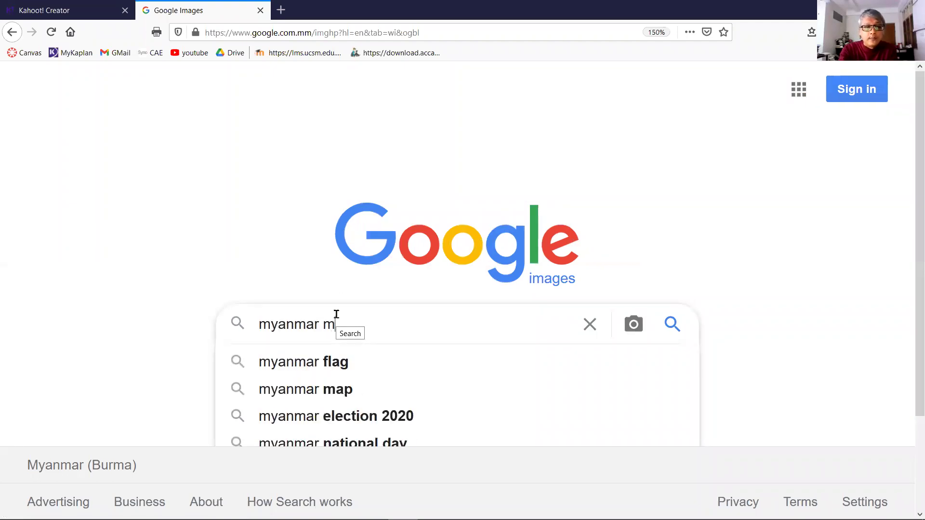
pyautogui.write('ap')
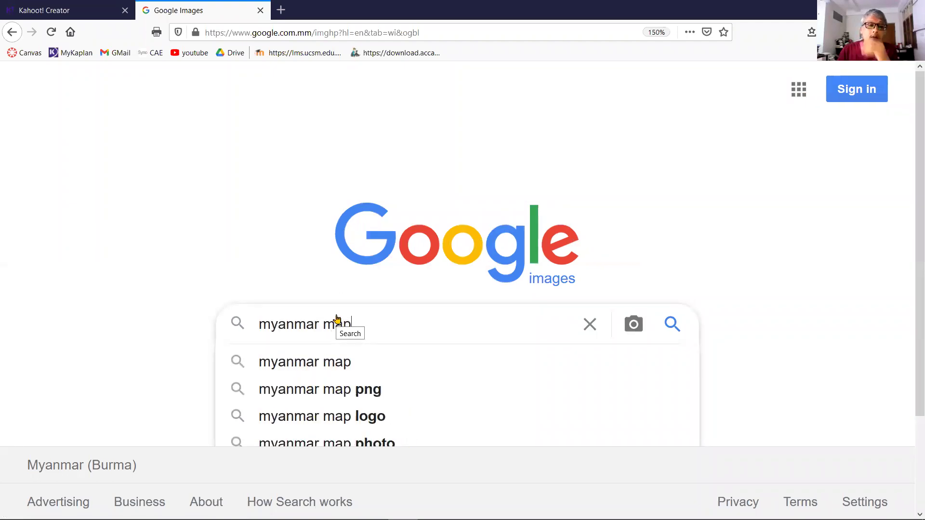
pyautogui.press('Return')
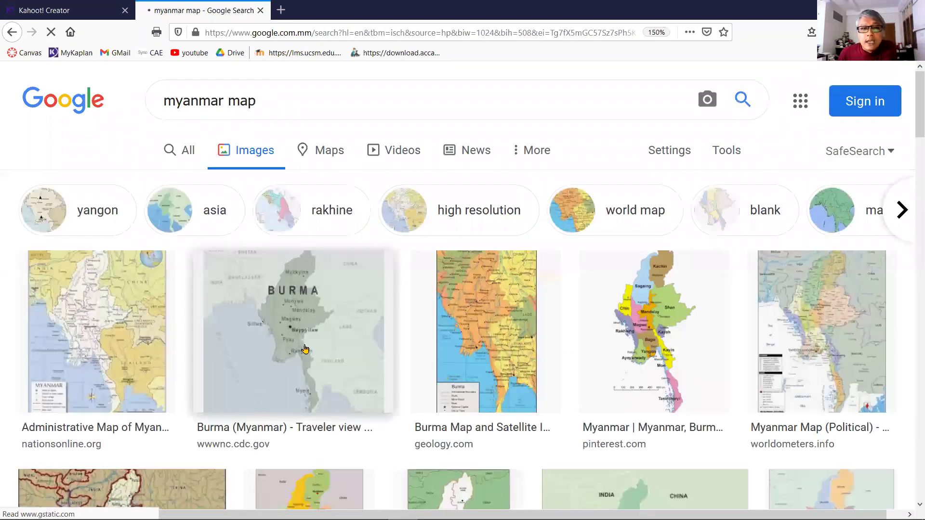
# Look through the Google image results and open the orange ethnolinguistic map of Burma as a standalone image
pyautogui.scroll(-5, 304, 349)
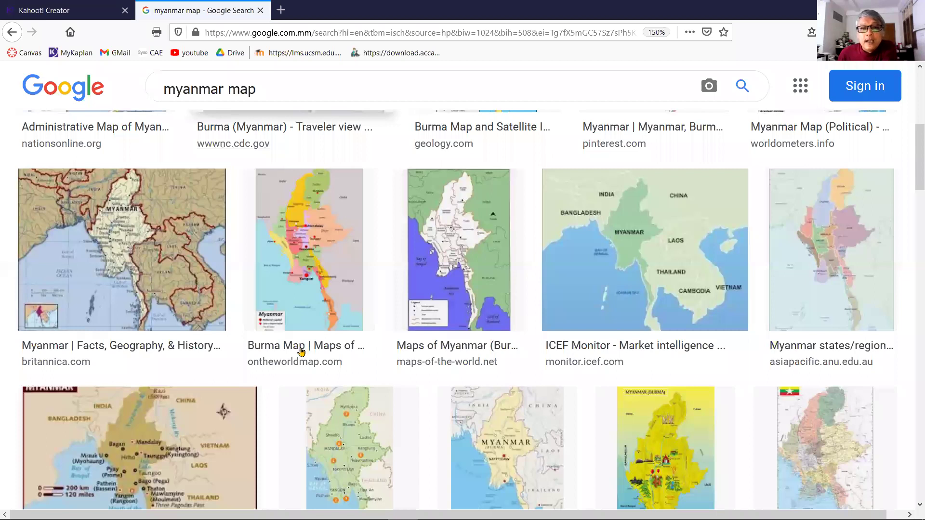
pyautogui.scroll(-8, 301, 352)
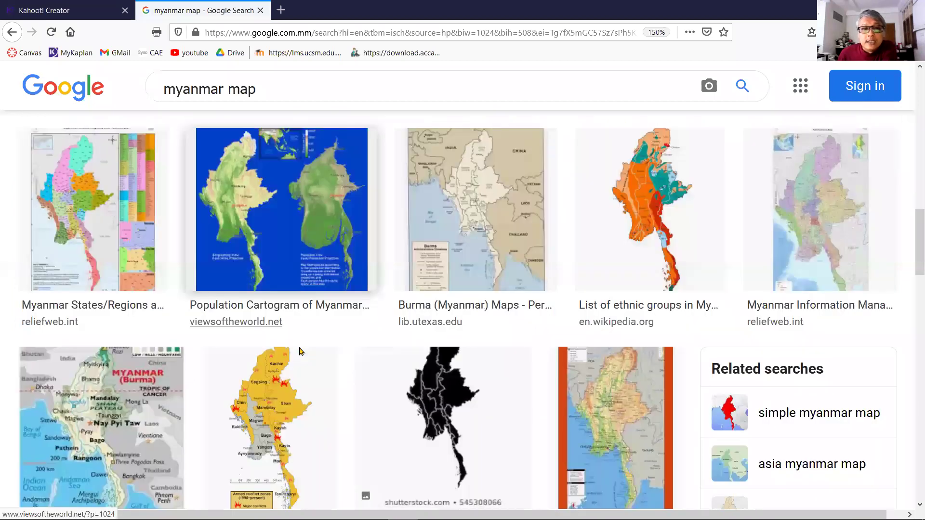
pyautogui.scroll(3, 299, 352)
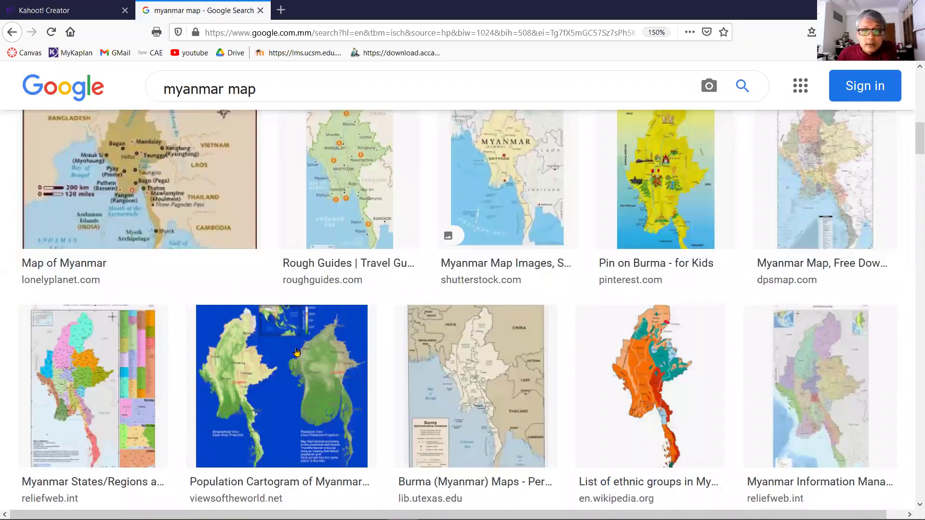
pyautogui.scroll(-15, 296, 352)
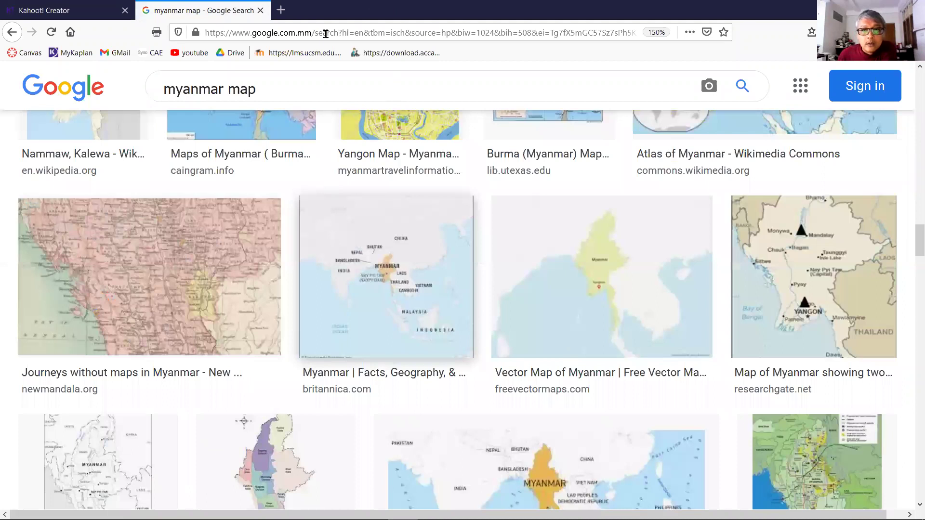
pyautogui.scroll(15, 621, 183)
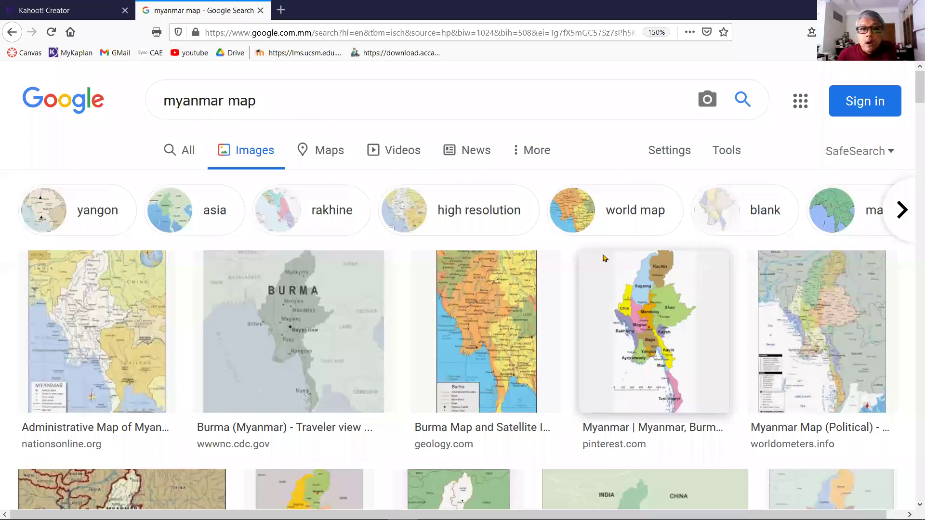
pyautogui.scroll(-8, 547, 284)
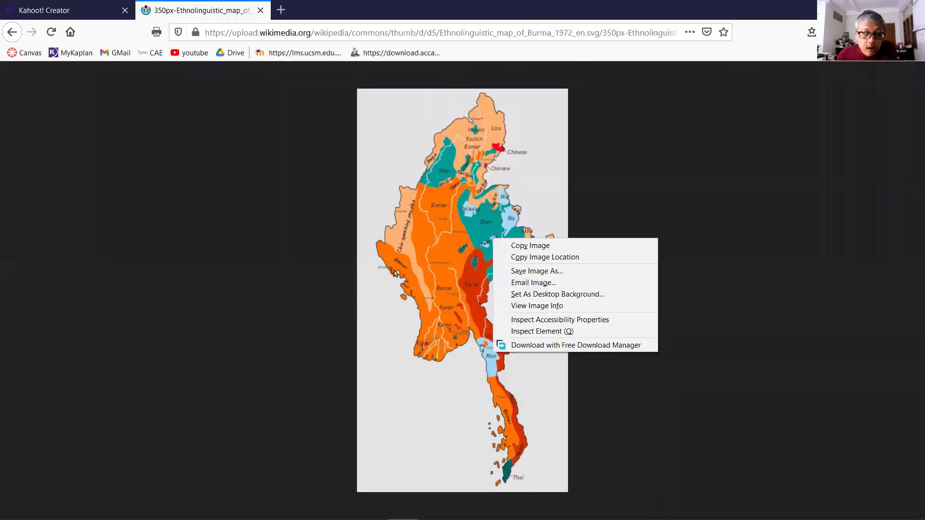
# Save the ethnolinguistic map image to the Desktop as a PNG named myanmarMap
pyautogui.press('v')
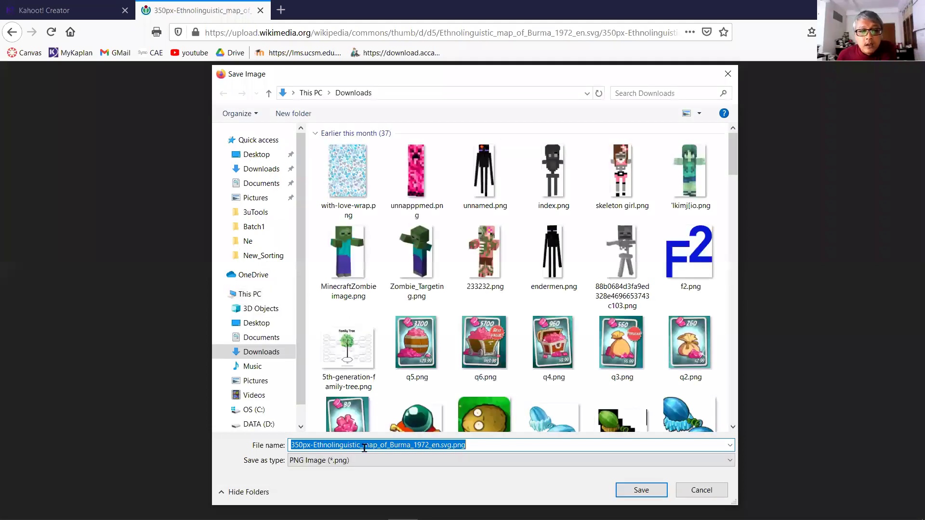
pyautogui.write('desktop')
pyautogui.press('Return')
pyautogui.write('myanmarMap')
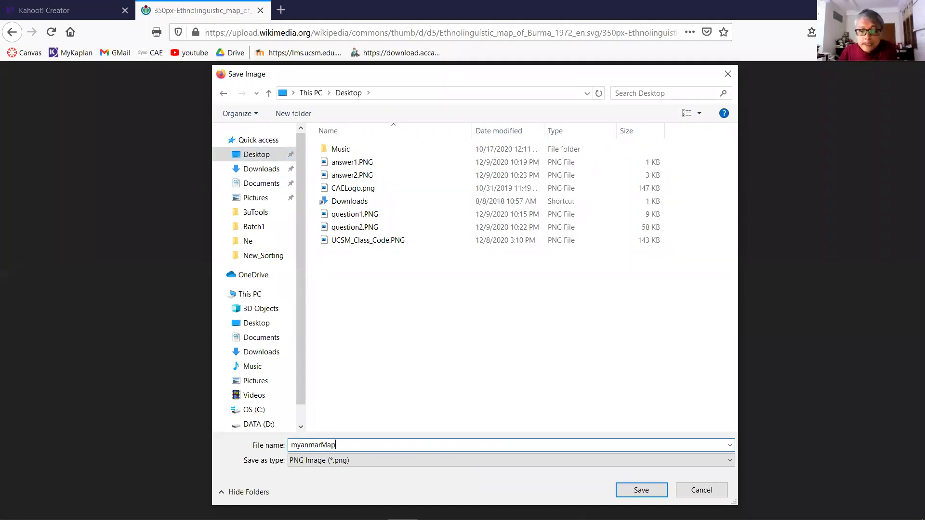
pyautogui.click(626, 486)
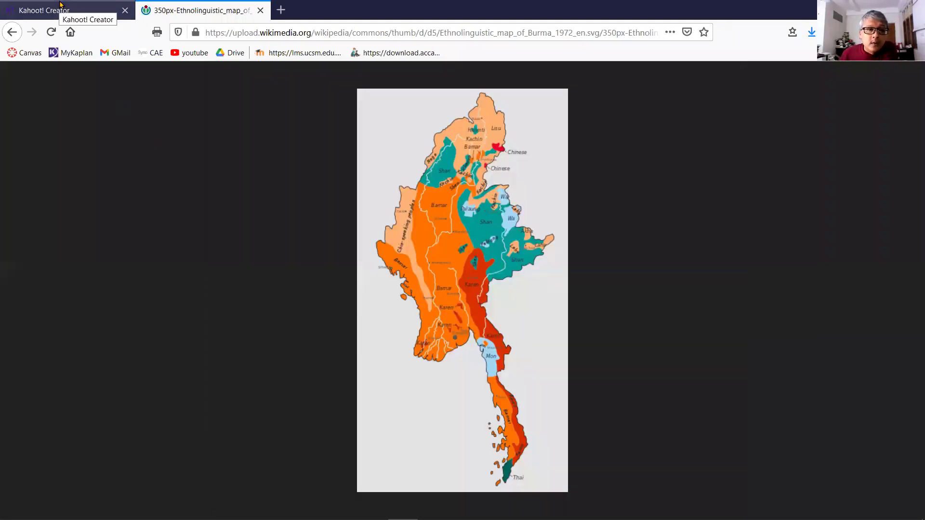
# Return to the kahoot being created and upload outline-map-myanmar-marked-with-red-line-vector-19786484.jpg from Downloads as the question's image
pyautogui.hotkey('ctrl', 'Tab')
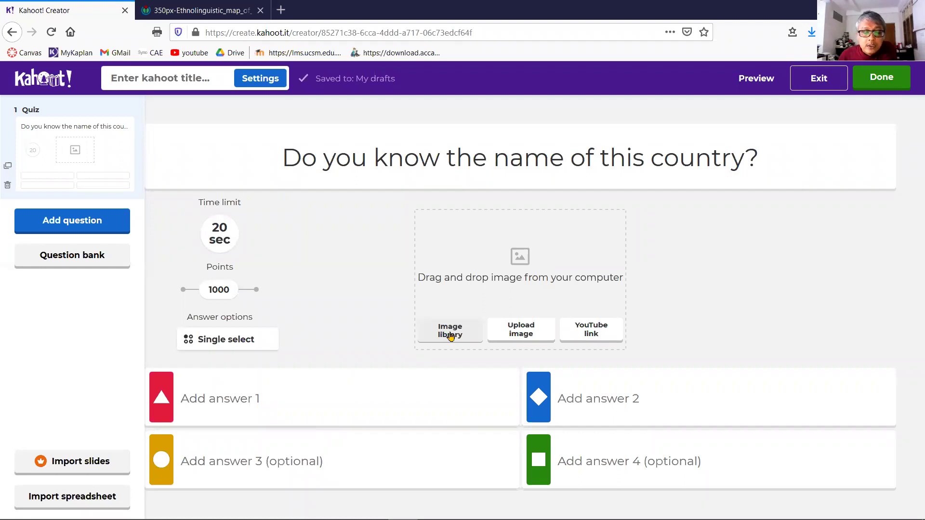
pyautogui.click(513, 334)
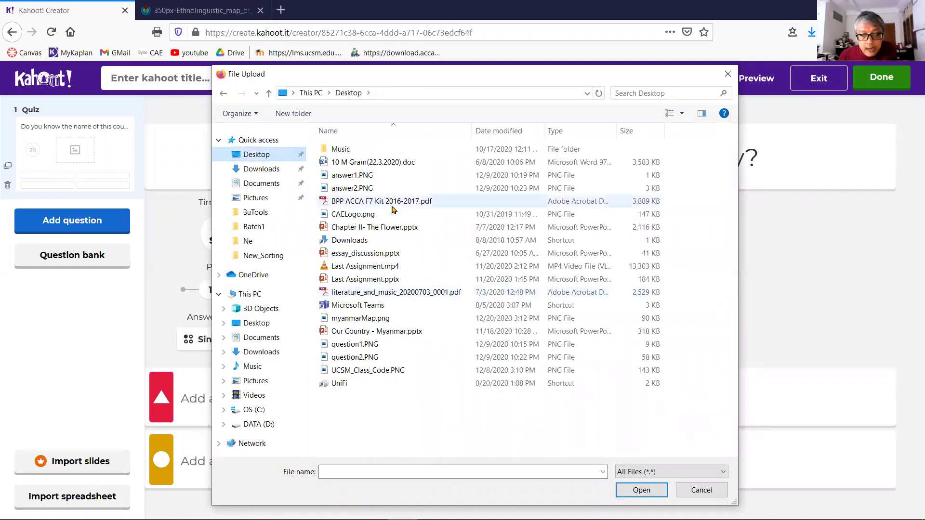
pyautogui.click(269, 171)
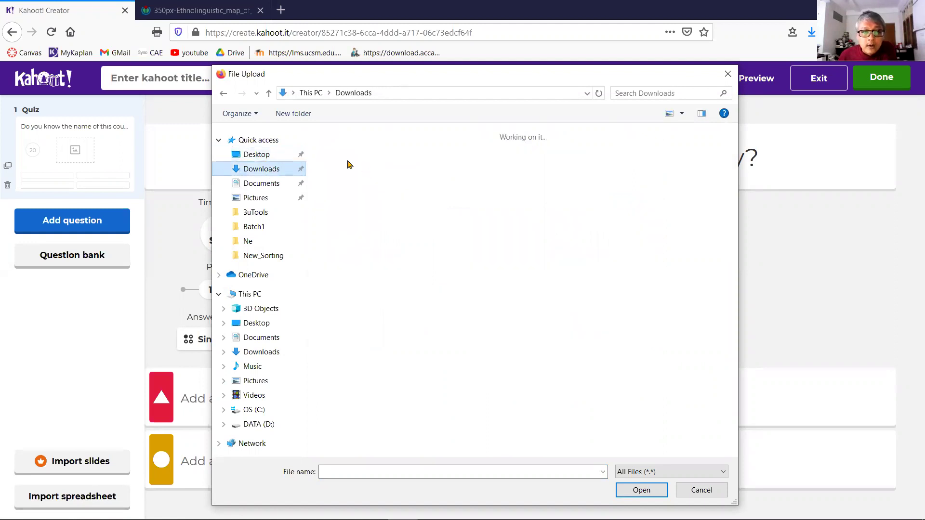
pyautogui.click(339, 175)
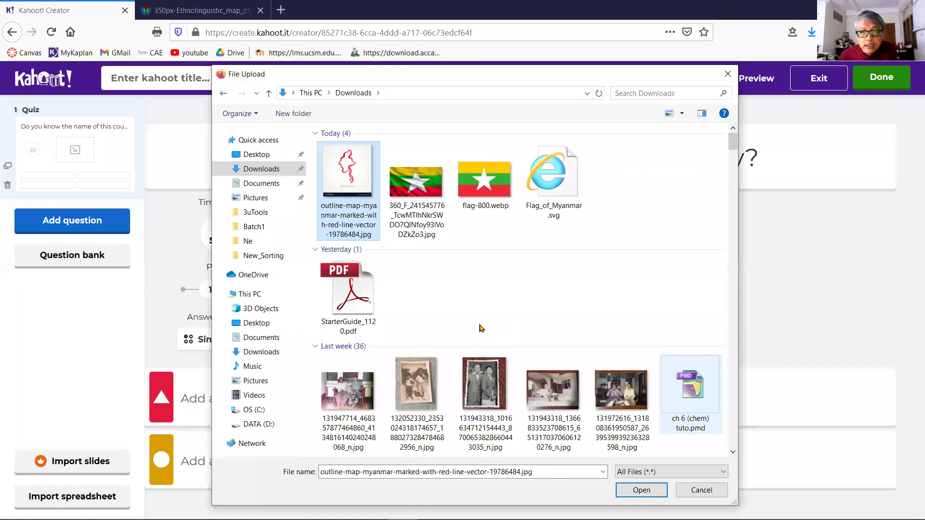
pyautogui.press('Return')
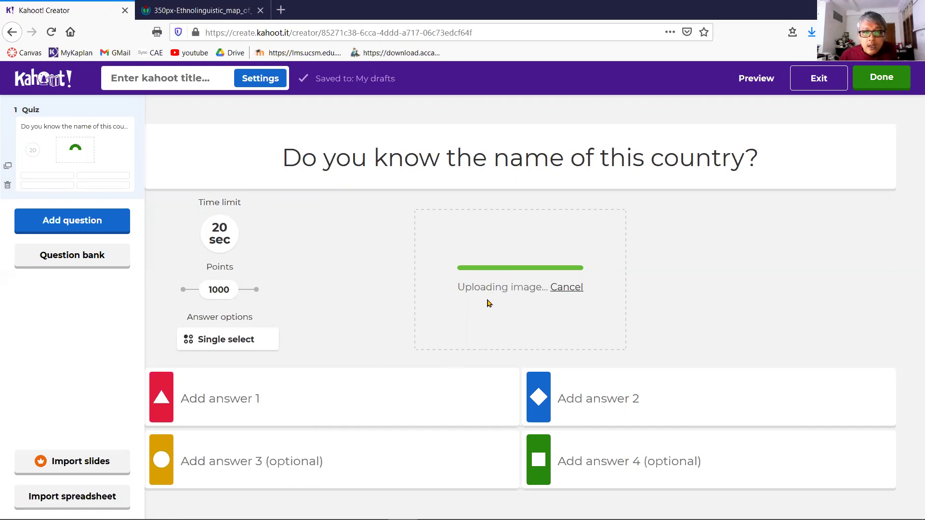
pyautogui.moveTo(457, 519)
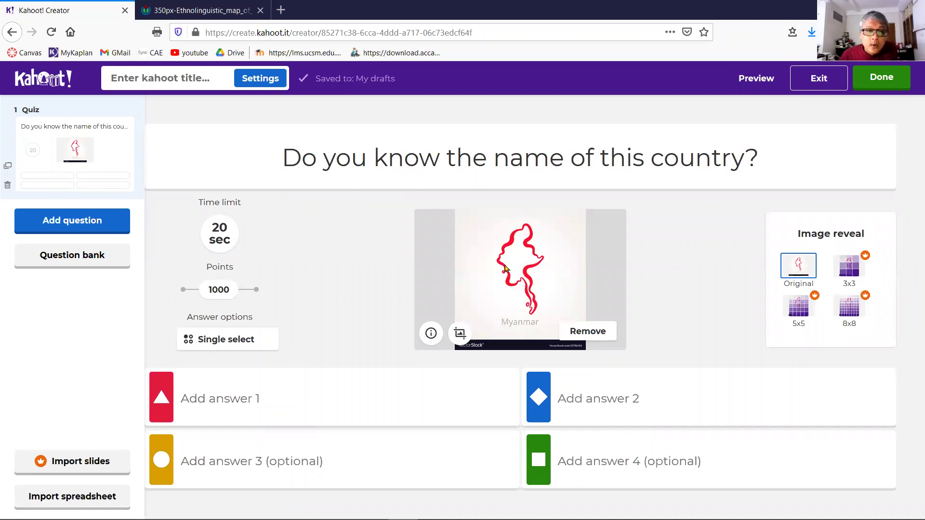
# Look at the map image's alternative text and credit source settings, and close them without adding details
pyautogui.moveTo(305, 156); pyautogui.dragTo(538, 281)
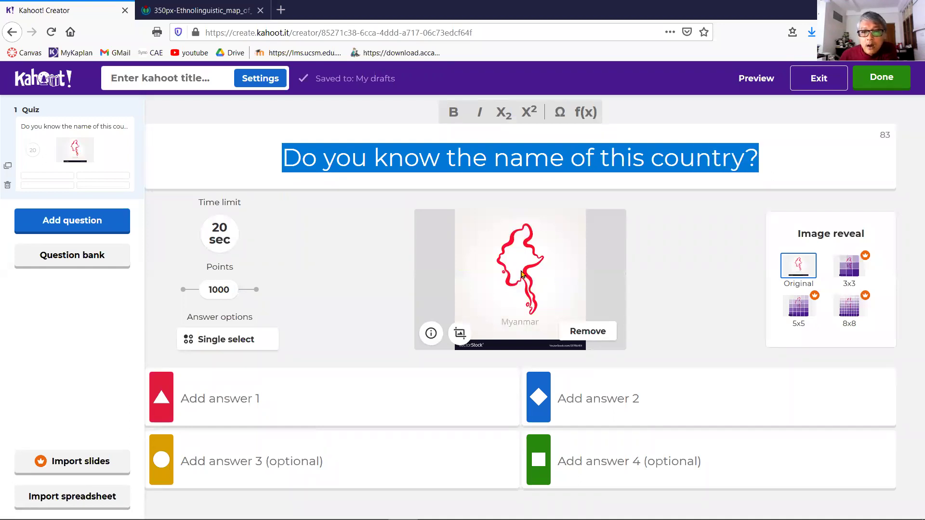
pyautogui.click(431, 333)
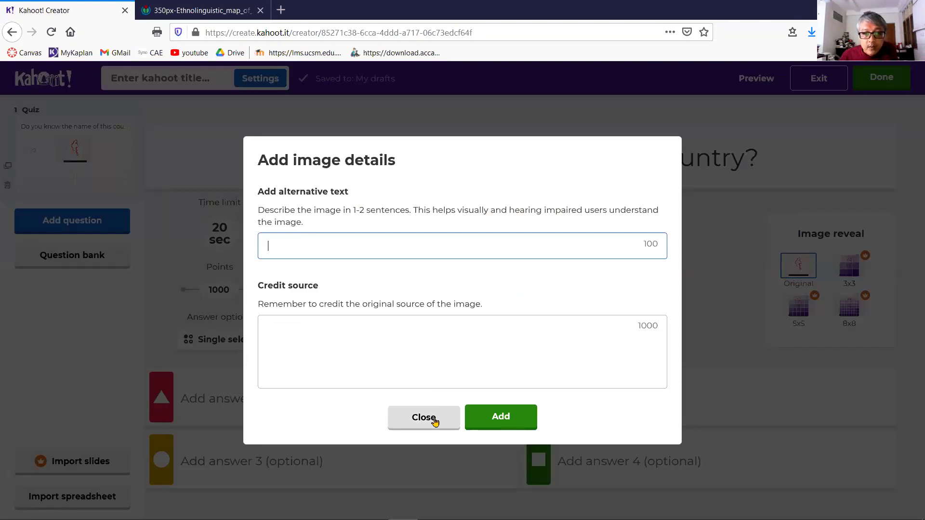
pyautogui.press('Escape')
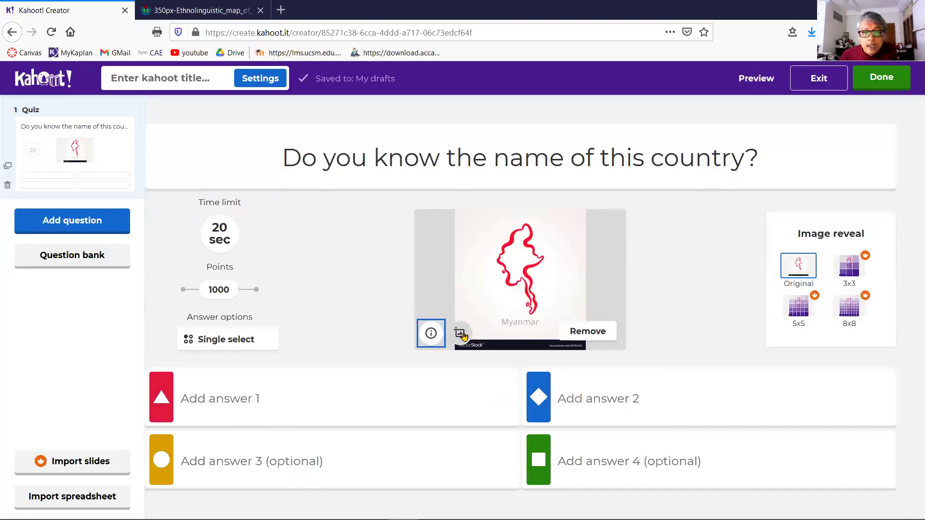
# Crop the question's map image so the red outline fills the frame and the Myanmar caption is cut off, and save the crop
pyautogui.click(461, 332)
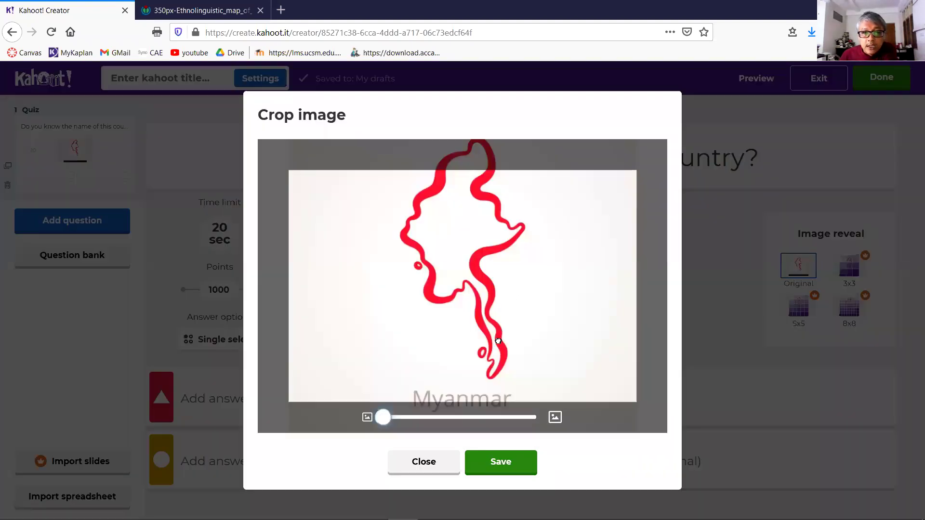
pyautogui.moveTo(498, 341); pyautogui.dragTo(500, 387)
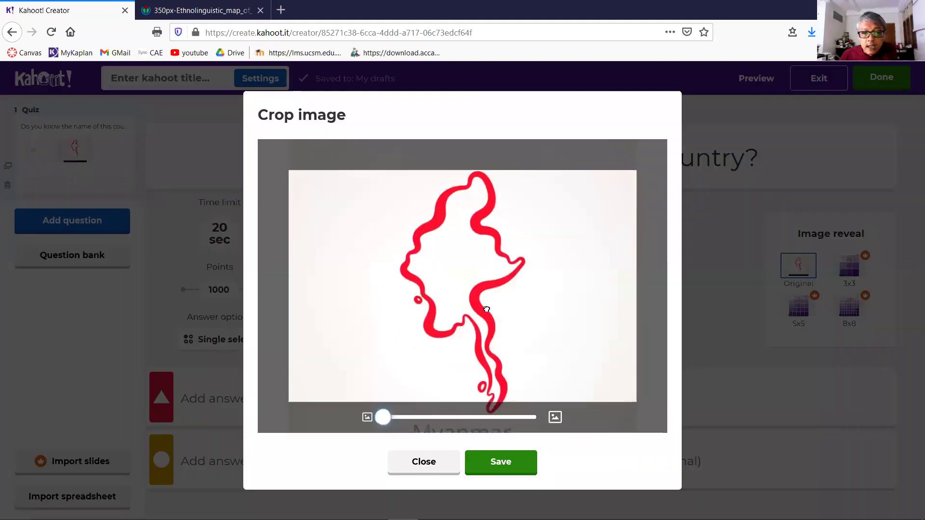
pyautogui.moveTo(424, 316); pyautogui.dragTo(473, 335)
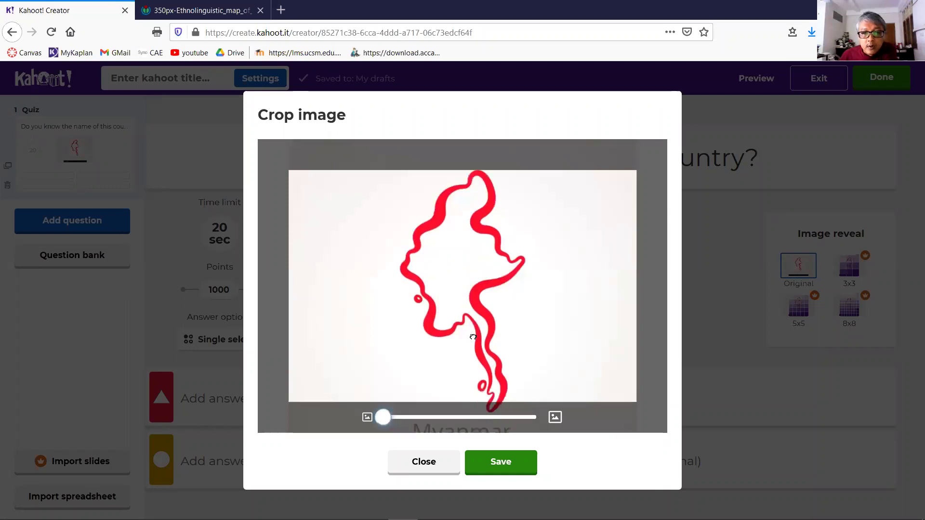
pyautogui.click(510, 461)
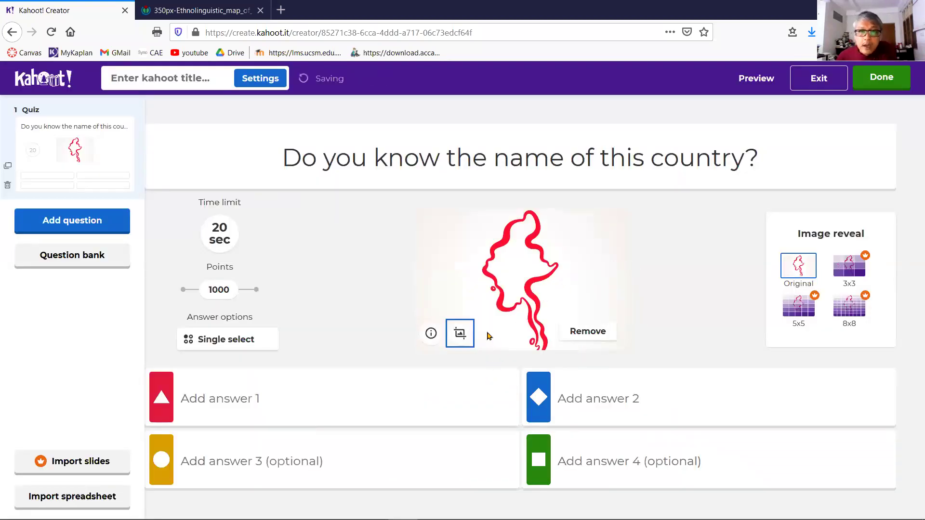
pyautogui.moveTo(800, 235); pyautogui.dragTo(847, 235)
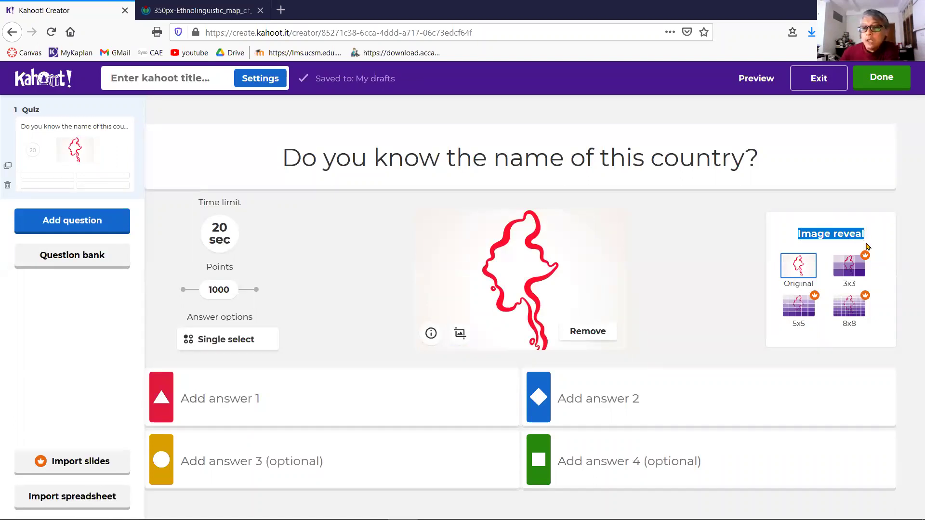
pyautogui.click(787, 224)
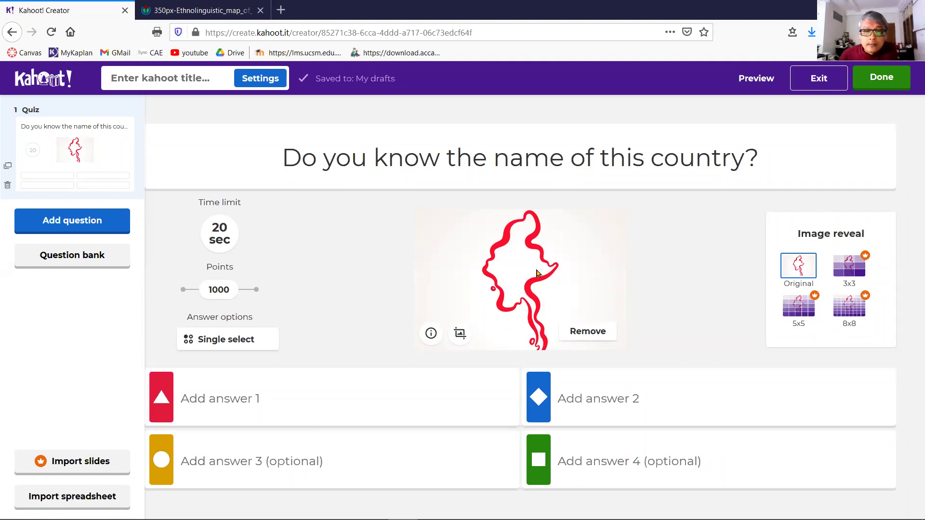
pyautogui.doubleClick(381, 158)
pyautogui.click(492, 275)
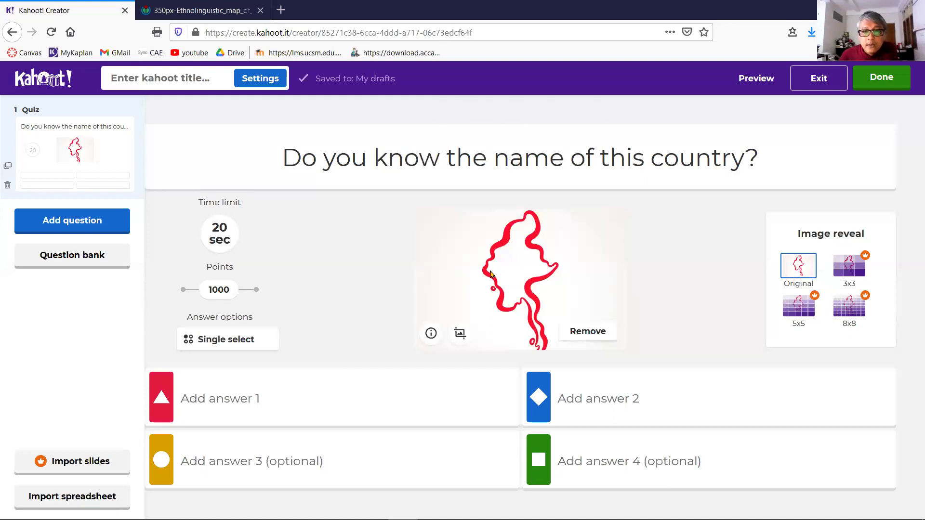
# Fill in the question's four answers in order: Korea, England, Japan and Myanmar
pyautogui.click(266, 394)
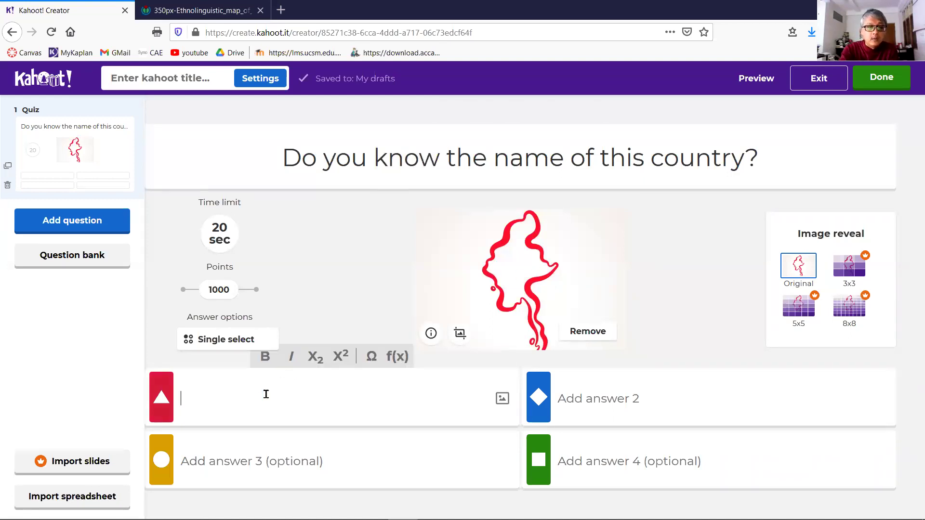
pyautogui.write('Kn')
pyautogui.press('BackSpace')
pyautogui.press('BackSpace')
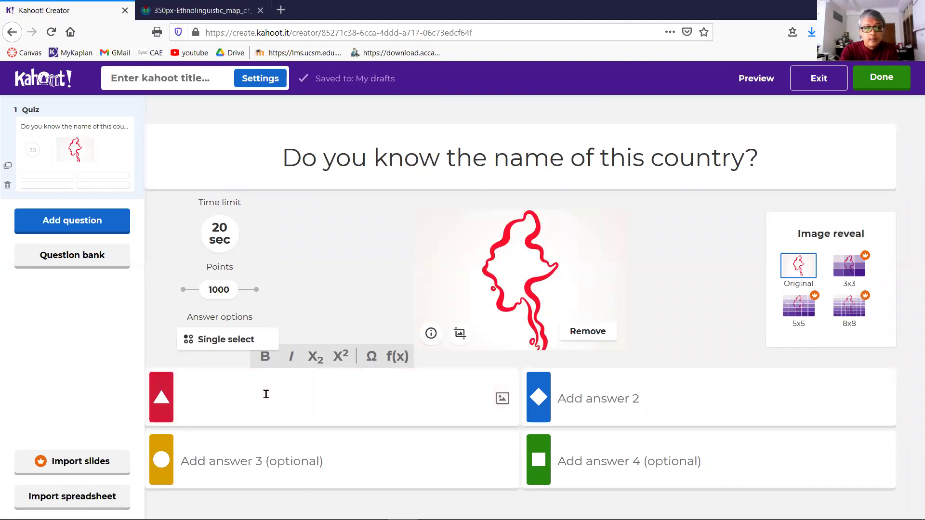
pyautogui.write('Korea')
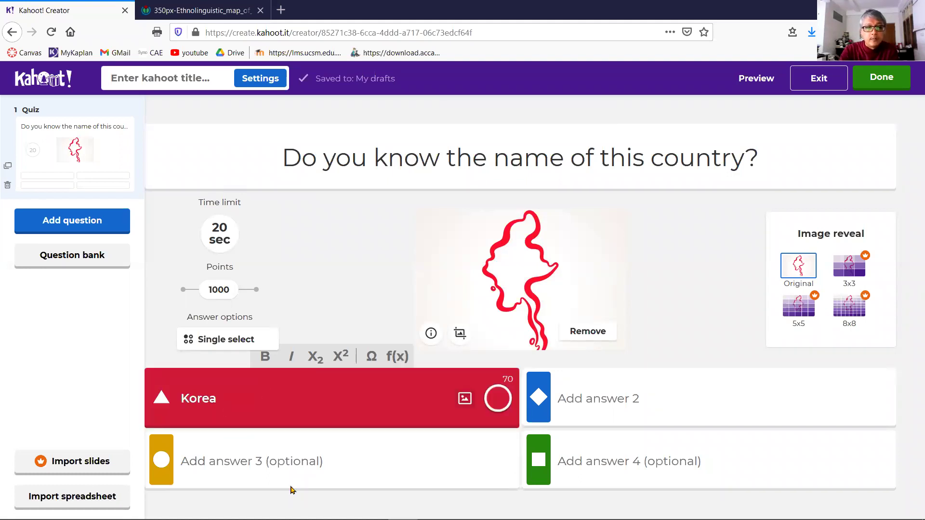
pyautogui.click(575, 396)
pyautogui.write('England')
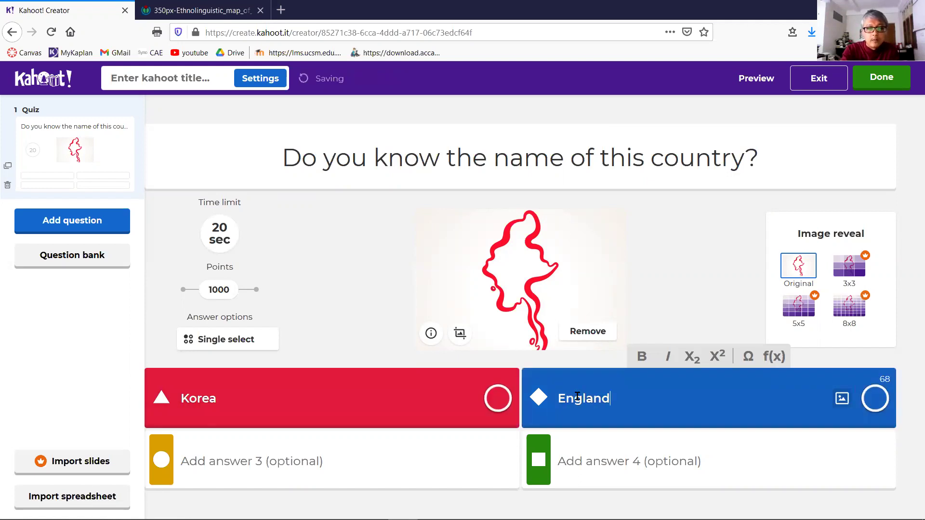
pyautogui.click(334, 463)
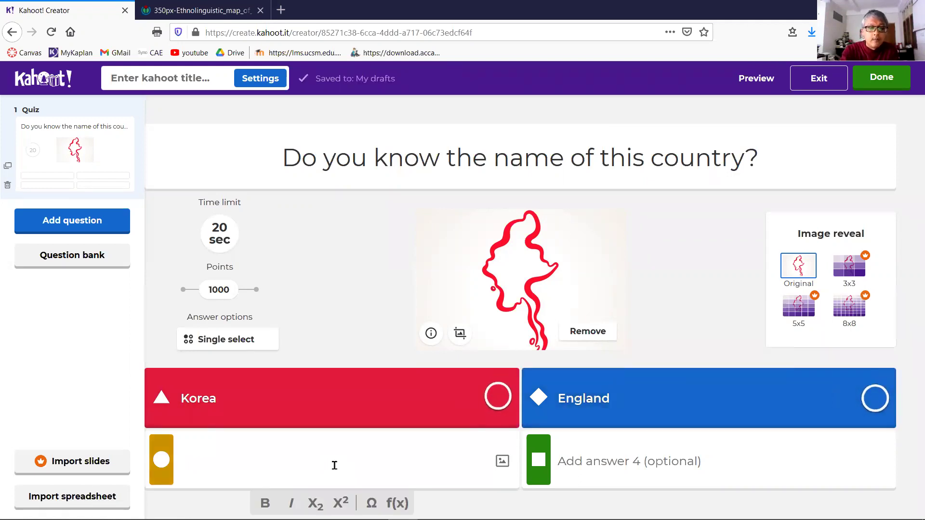
pyautogui.write('Japan')
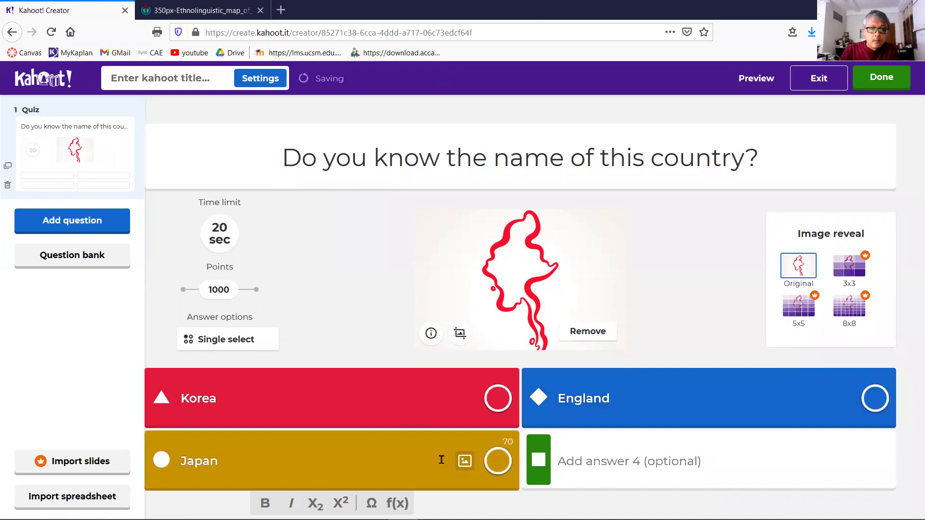
pyautogui.click(618, 454)
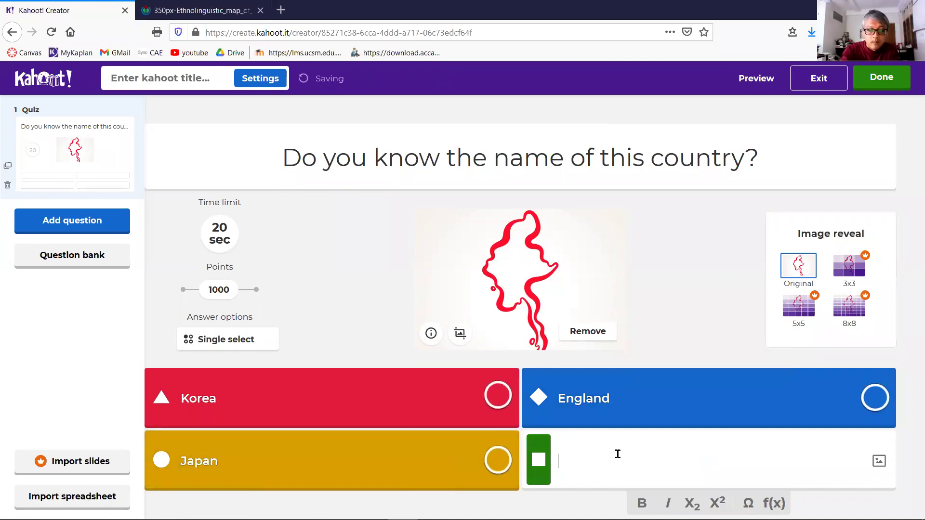
pyautogui.write('Myanmar')
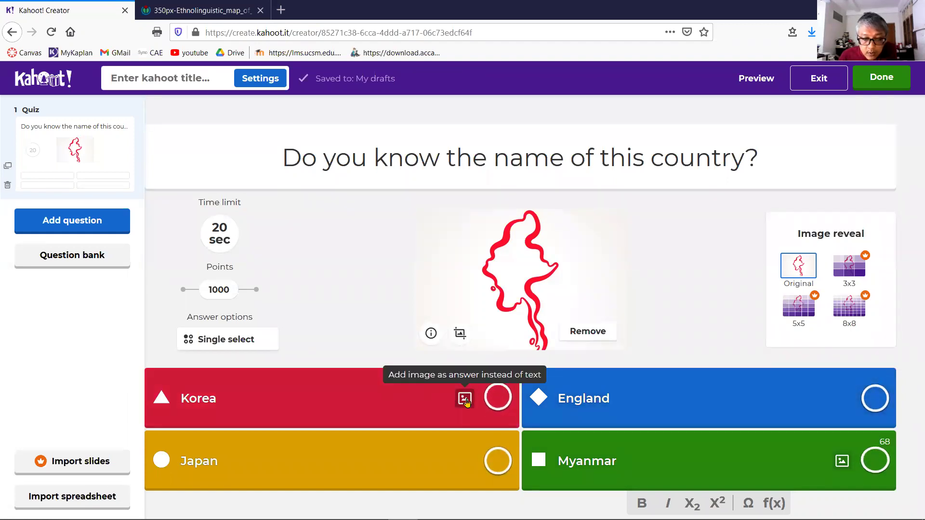
# Mark Myanmar as the correct answer to the question
pyautogui.click(444, 399)
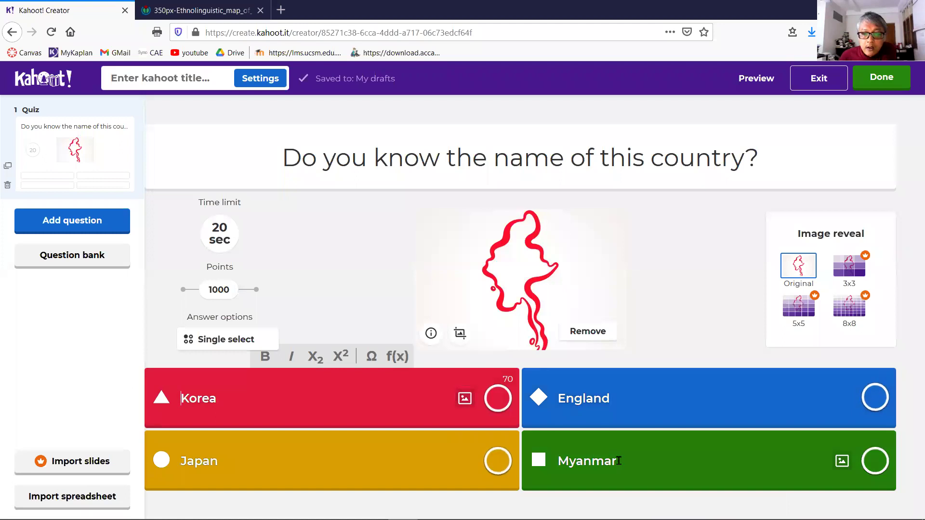
pyautogui.moveTo(632, 461); pyautogui.dragTo(539, 462)
pyautogui.moveTo(611, 461); pyautogui.dragTo(557, 461)
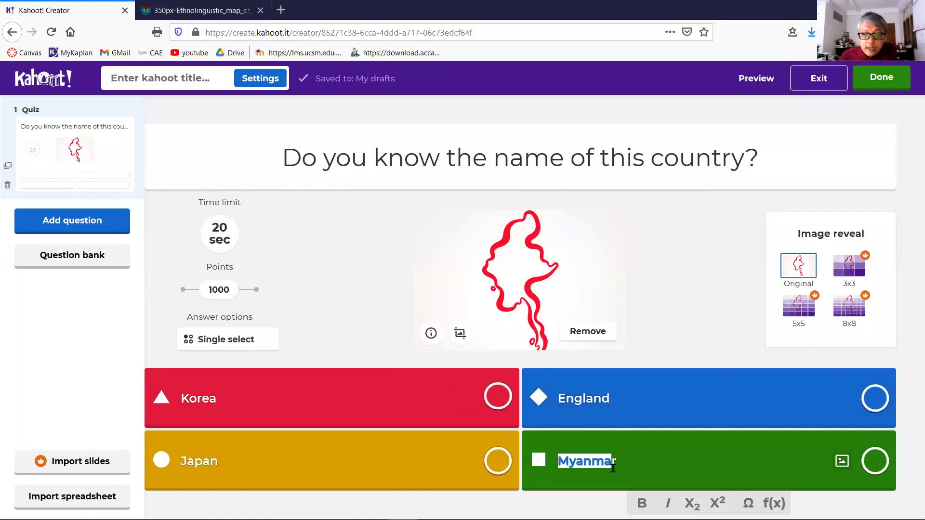
pyautogui.click(878, 466)
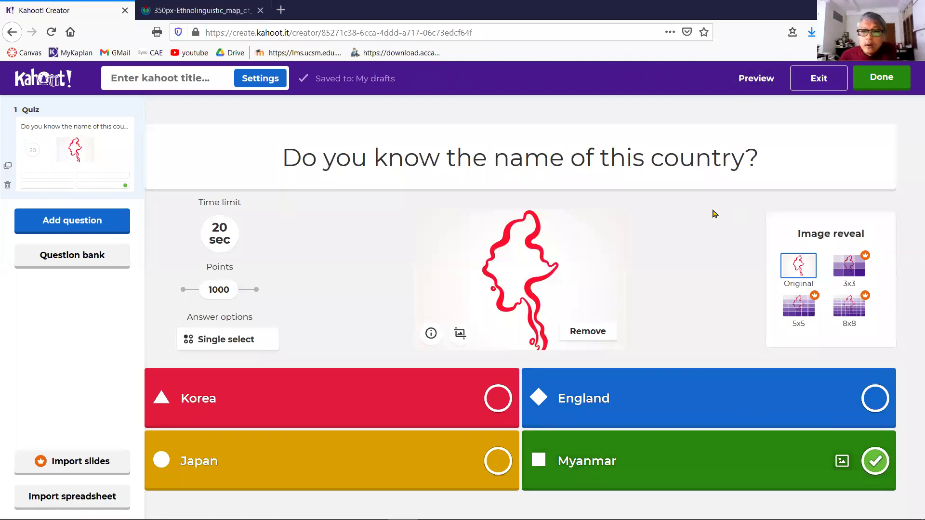
# Preview how the country question plays, and return to the editor
pyautogui.click(757, 79)
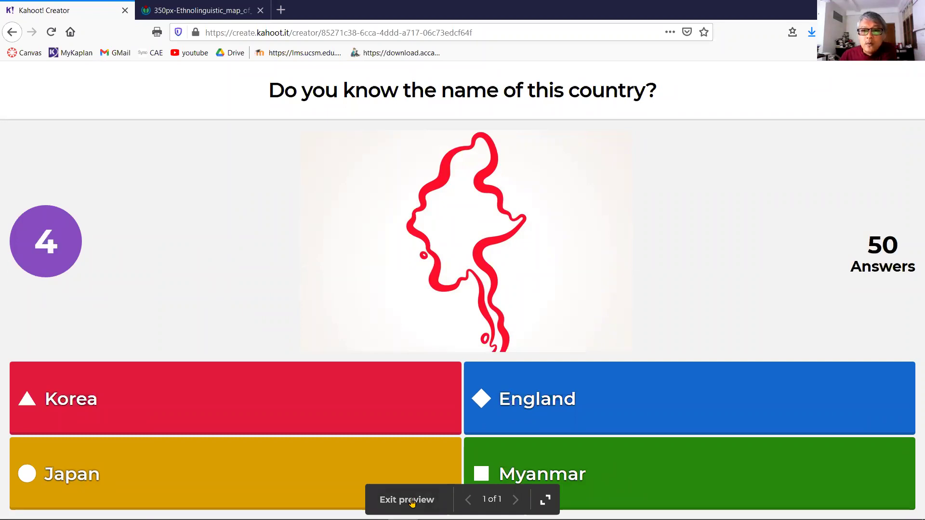
pyautogui.click(411, 501)
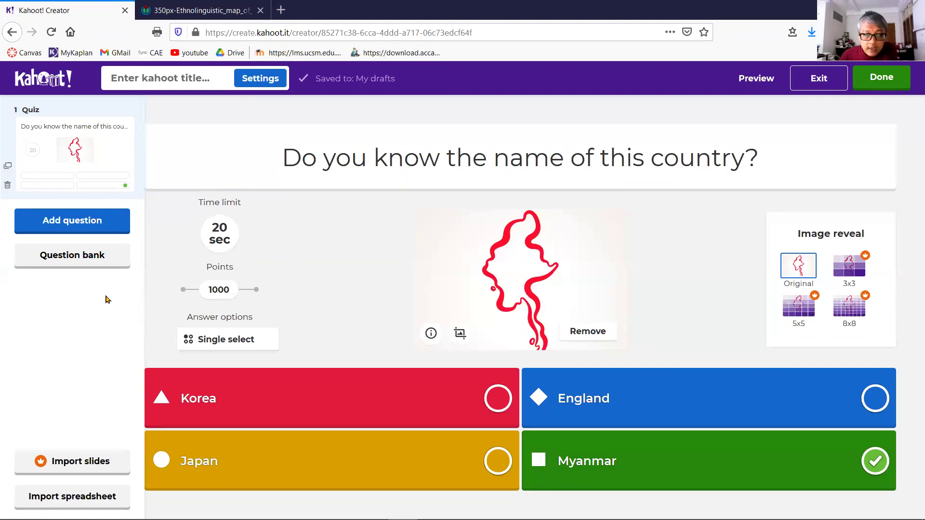
# Add a true-or-false question after the country question
pyautogui.click(101, 216)
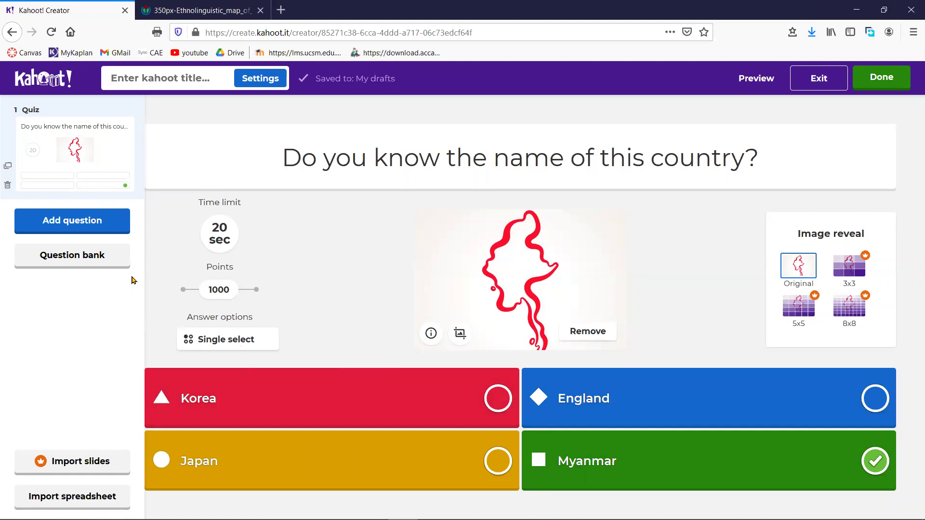
pyautogui.click(63, 216)
pyautogui.click(93, 223)
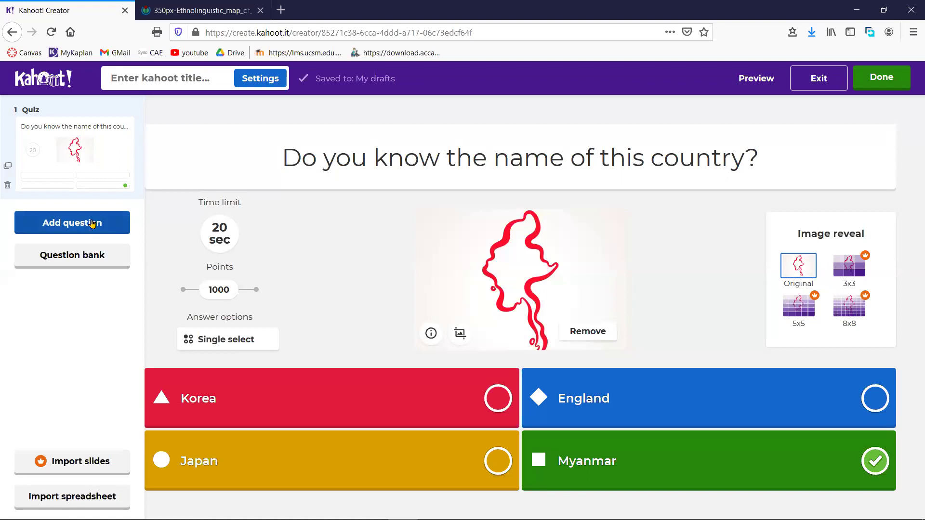
pyautogui.click(92, 223)
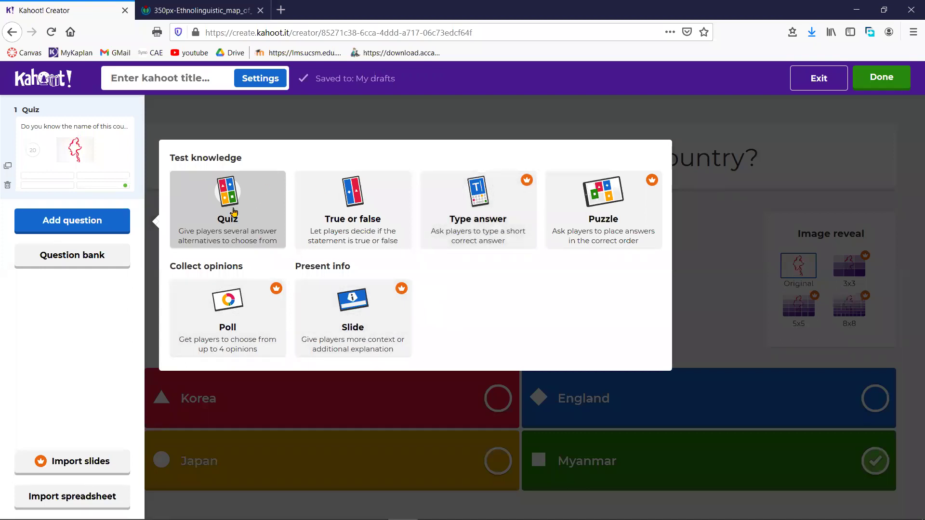
pyautogui.click(361, 207)
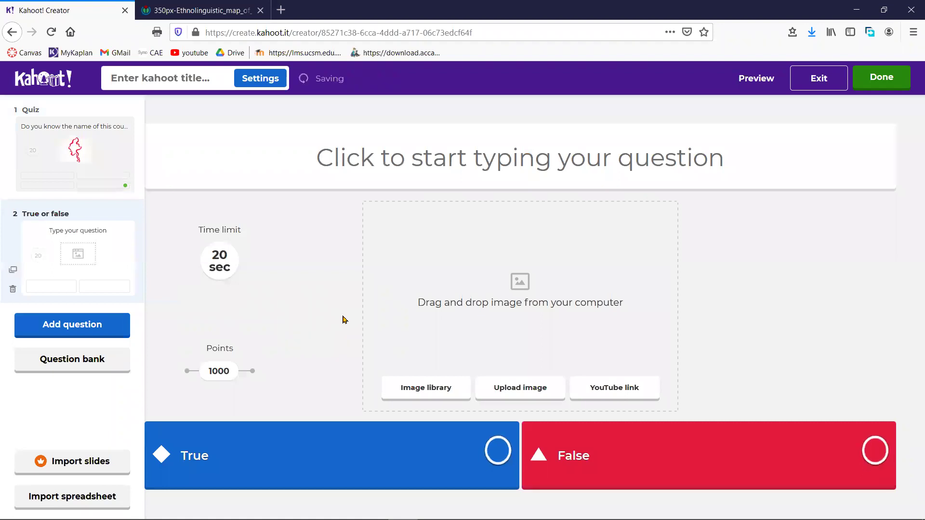
# Set the time limit of the true-or-false question to 10 seconds
pyautogui.click(221, 268)
pyautogui.click(269, 270)
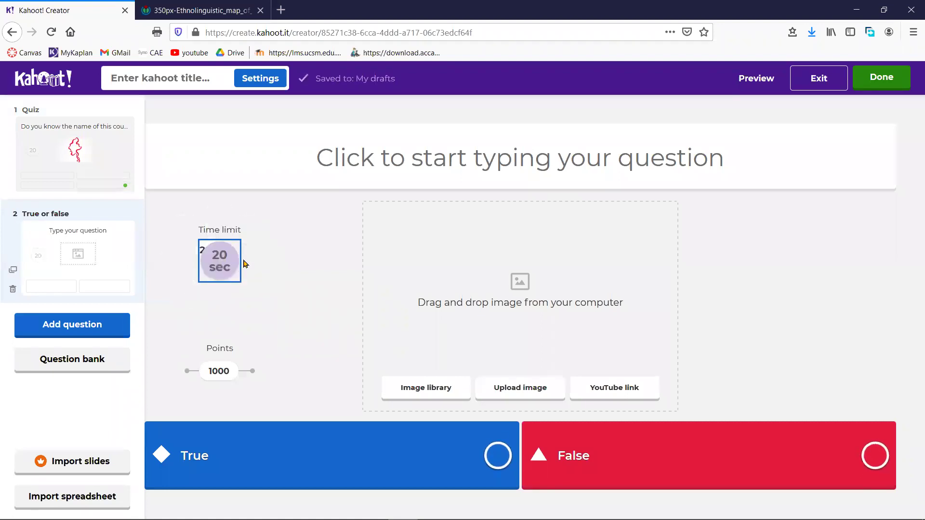
pyautogui.click(233, 264)
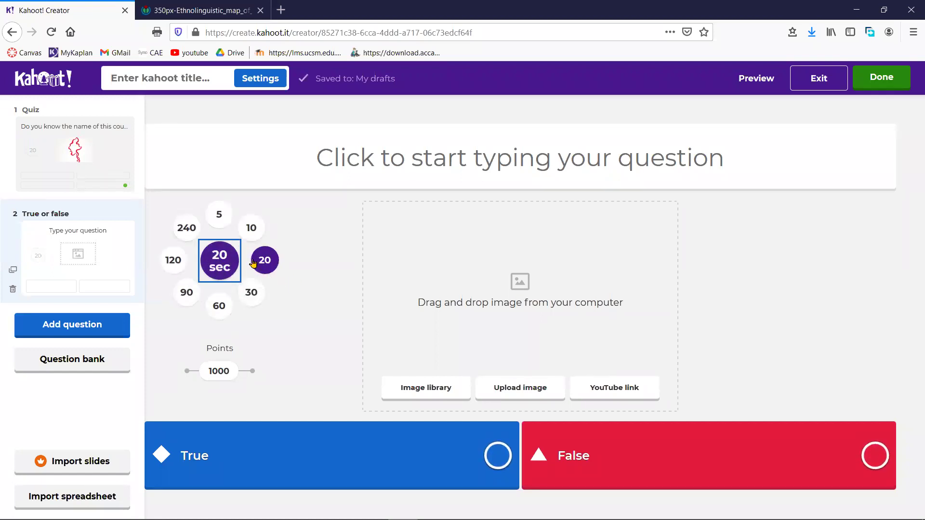
pyautogui.click(254, 232)
pyautogui.click(254, 233)
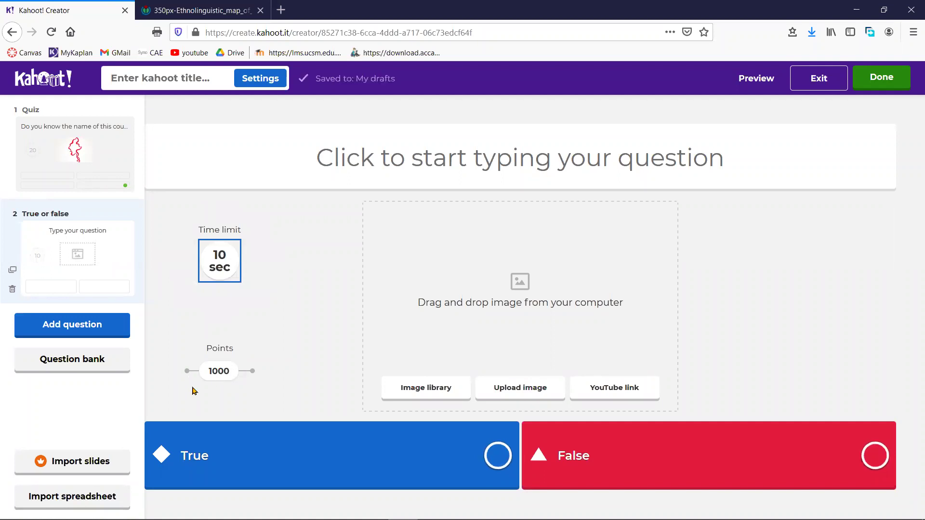
# Enter "NLD won the election in Myanmar!" as the text of the true-or-false question
pyautogui.click(421, 157)
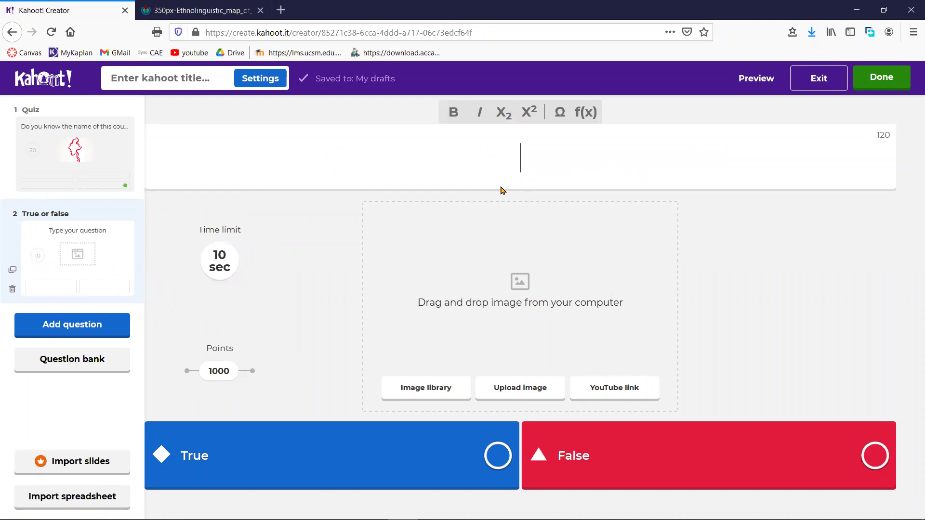
pyautogui.write('N')
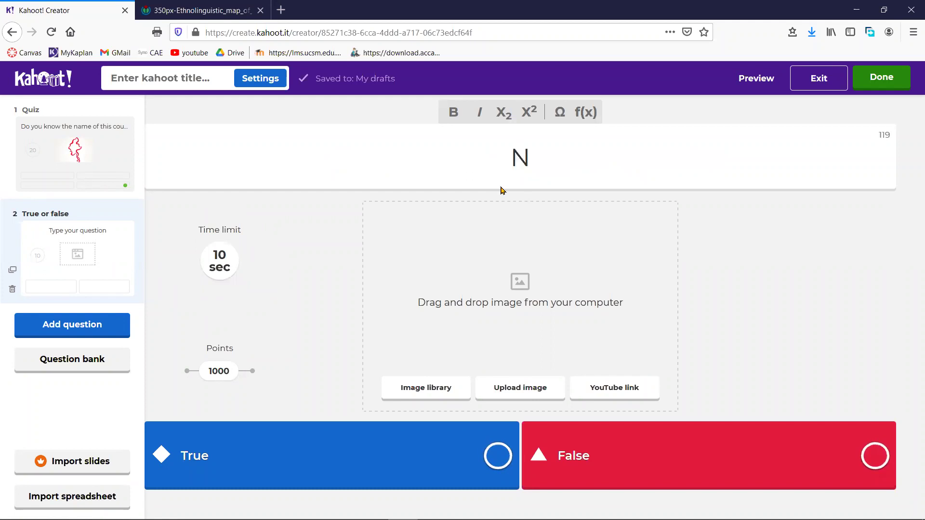
pyautogui.write('LD won')
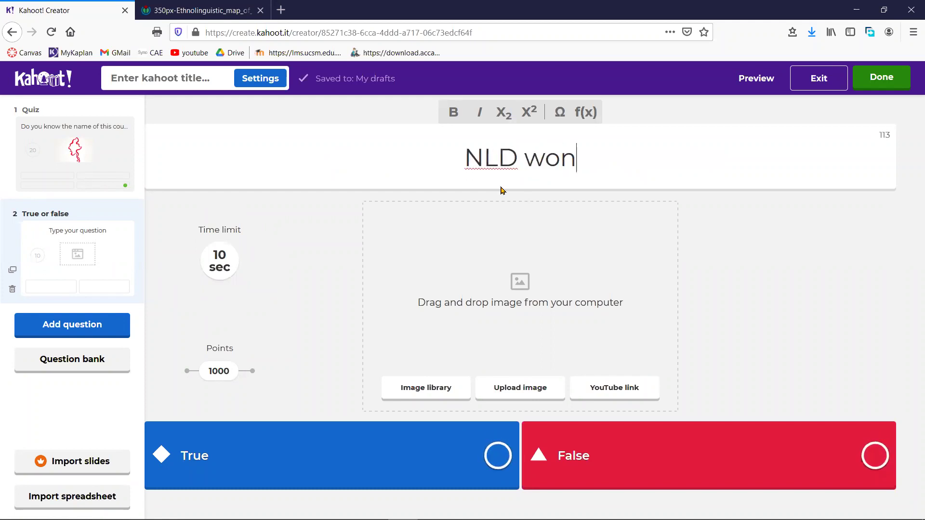
pyautogui.write(' the ')
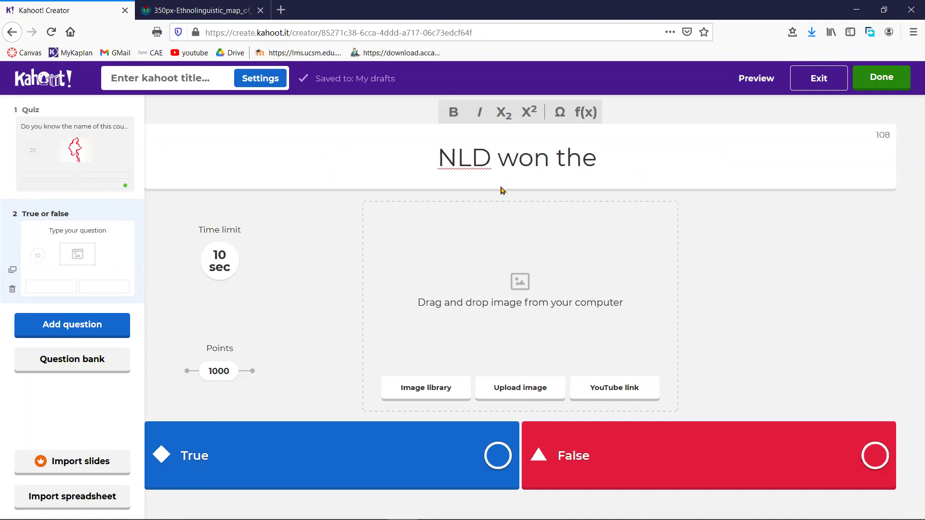
pyautogui.write('electio')
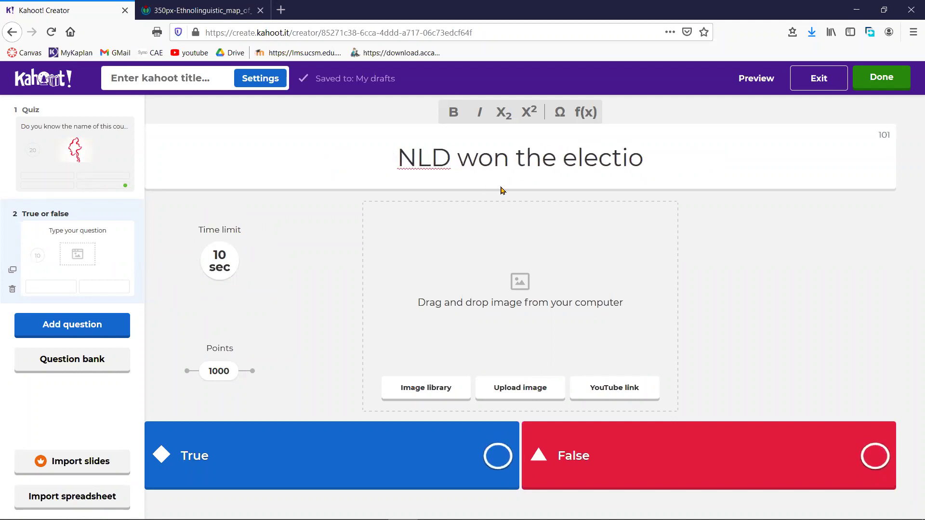
pyautogui.write('n in Myanmar!')
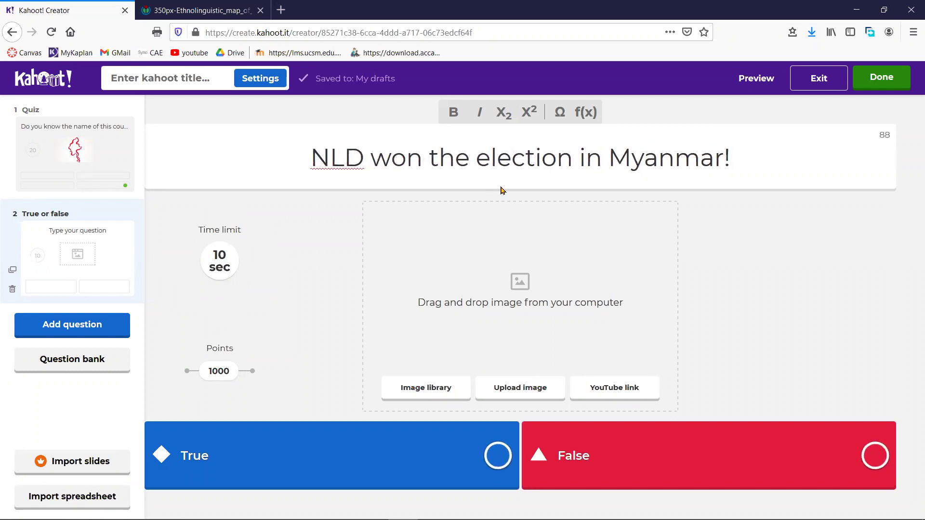
# Mark True as the correct answer to the election question
pyautogui.click(497, 455)
pyautogui.moveTo(309, 158); pyautogui.dragTo(663, 183)
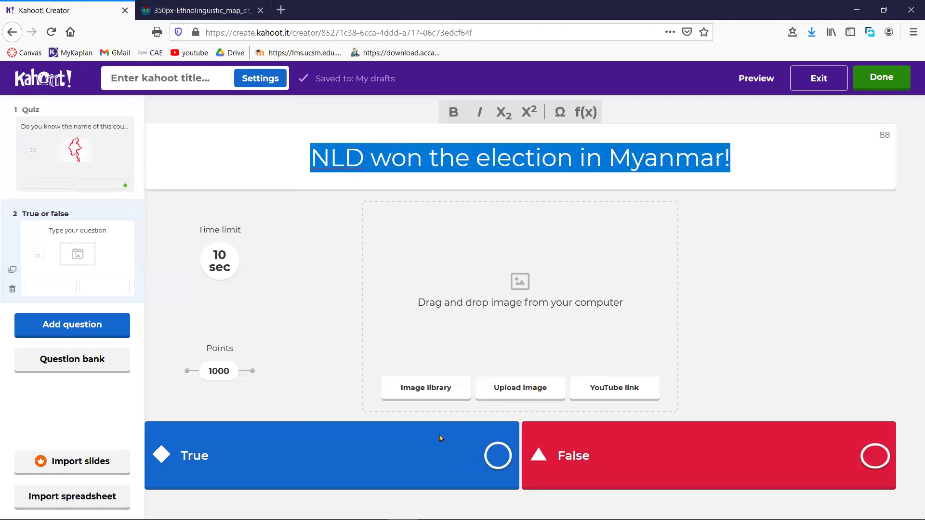
pyautogui.click(498, 455)
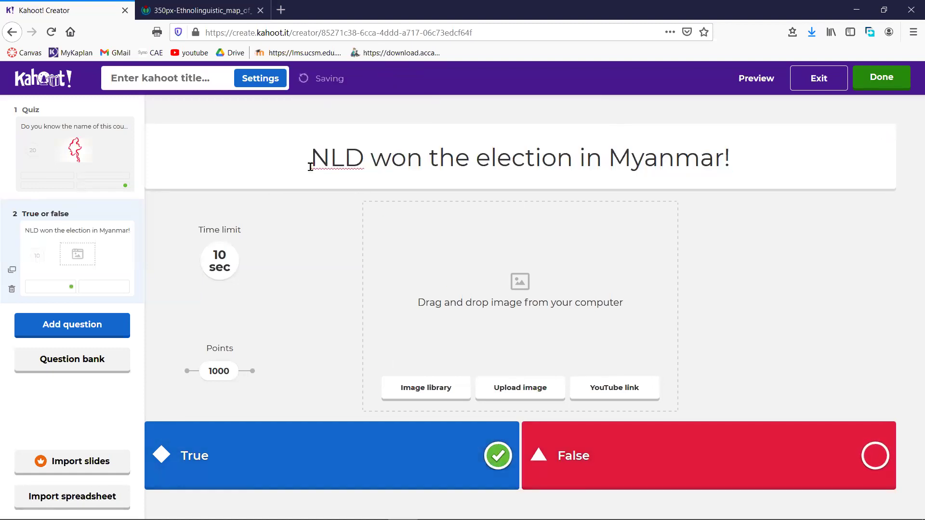
pyautogui.click(734, 159)
pyautogui.hotkey('ctrl', 'a')
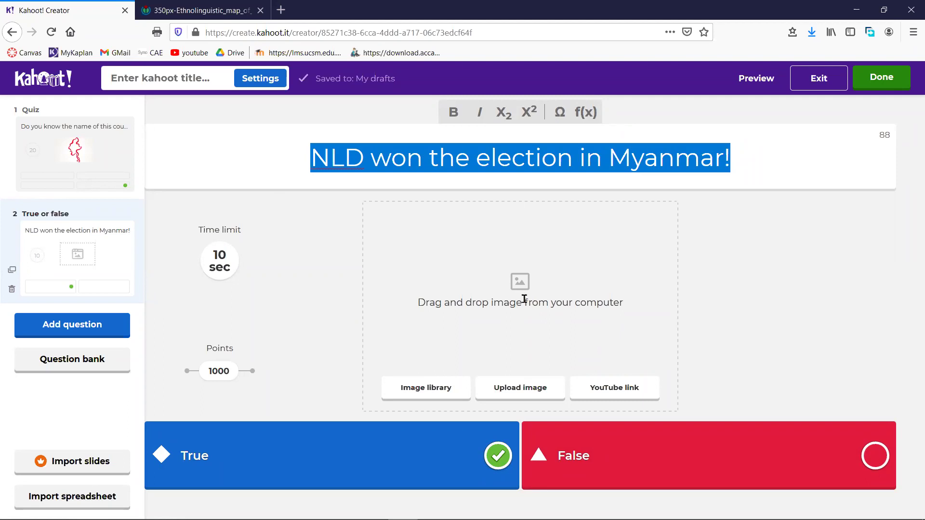
pyautogui.doubleClick(351, 167)
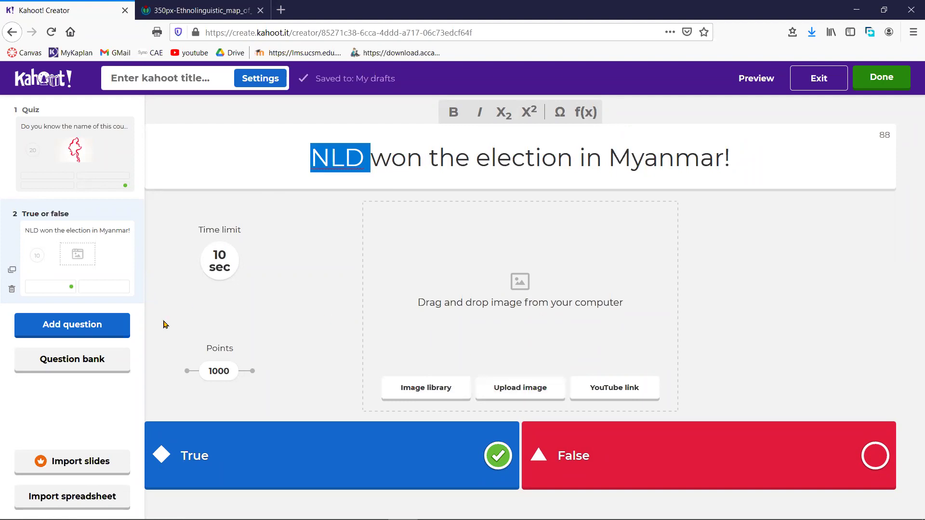
# Preview the true-or-false question about the Myanmar election until its correct answer is revealed, and exit the preview
pyautogui.click(756, 79)
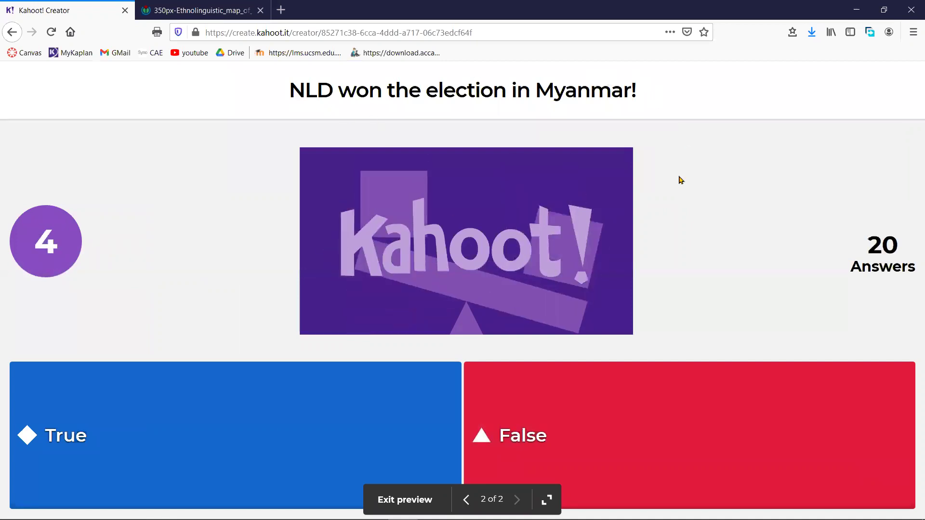
pyautogui.moveTo(99, 456); pyautogui.dragTo(192, 443)
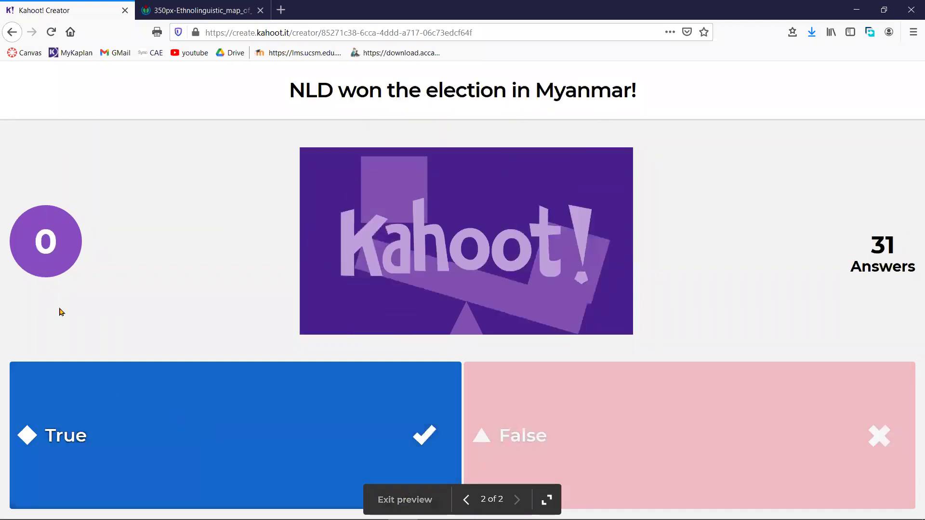
pyautogui.press('Escape')
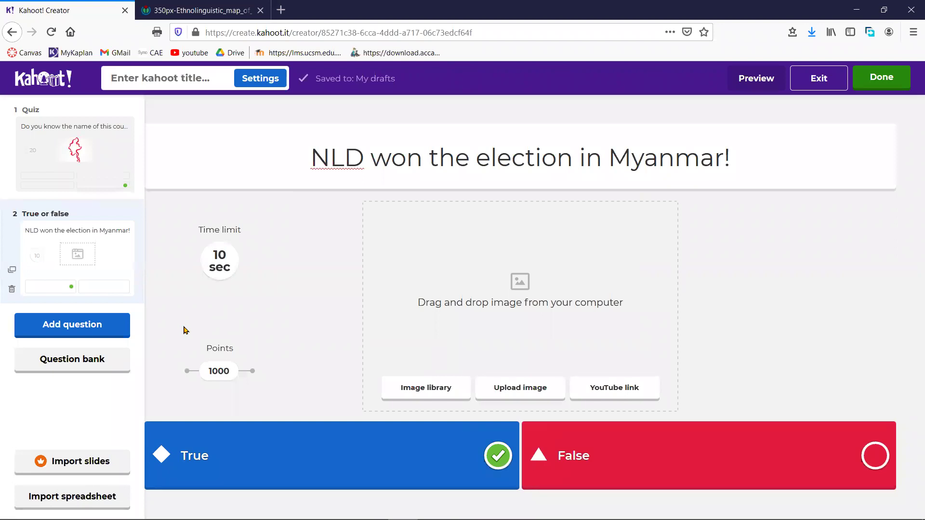
# Open the question bank and search it for "sodium carbonate"
pyautogui.click(101, 363)
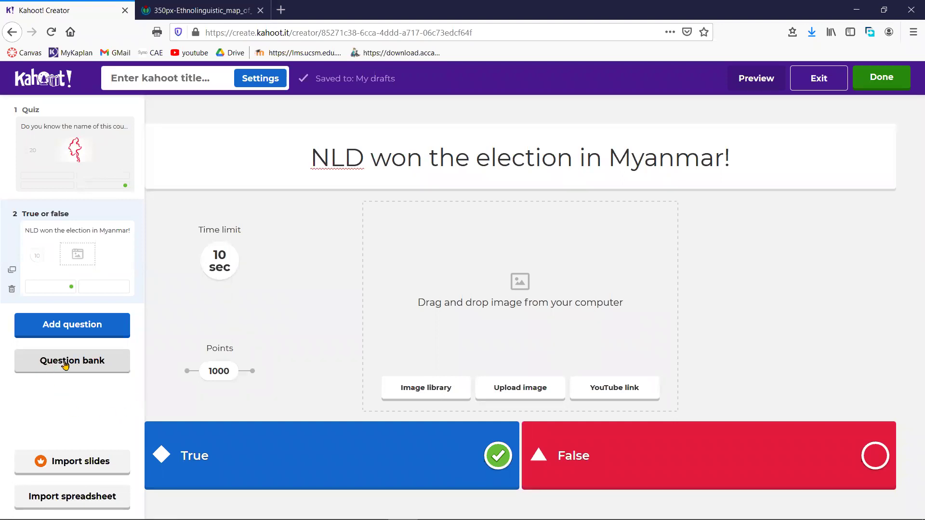
pyautogui.click(106, 362)
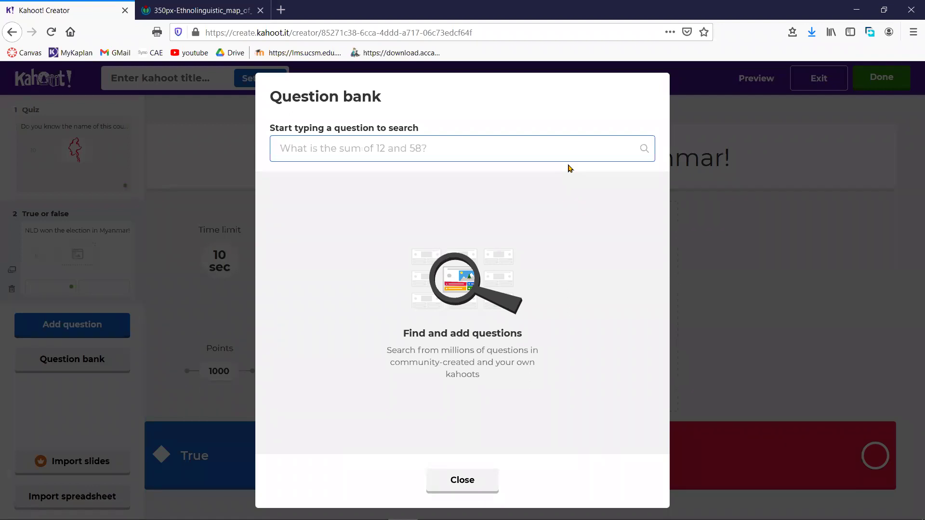
pyautogui.write('so')
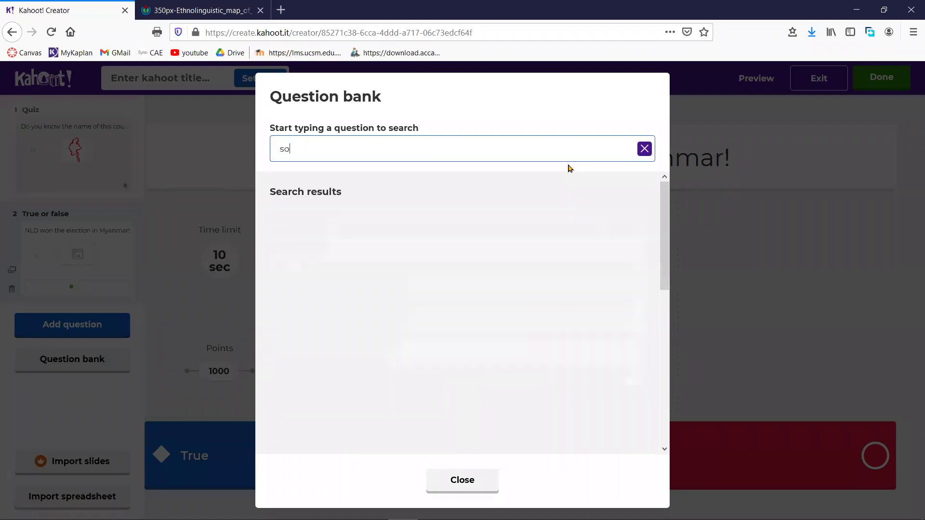
pyautogui.write('dium carbonate')
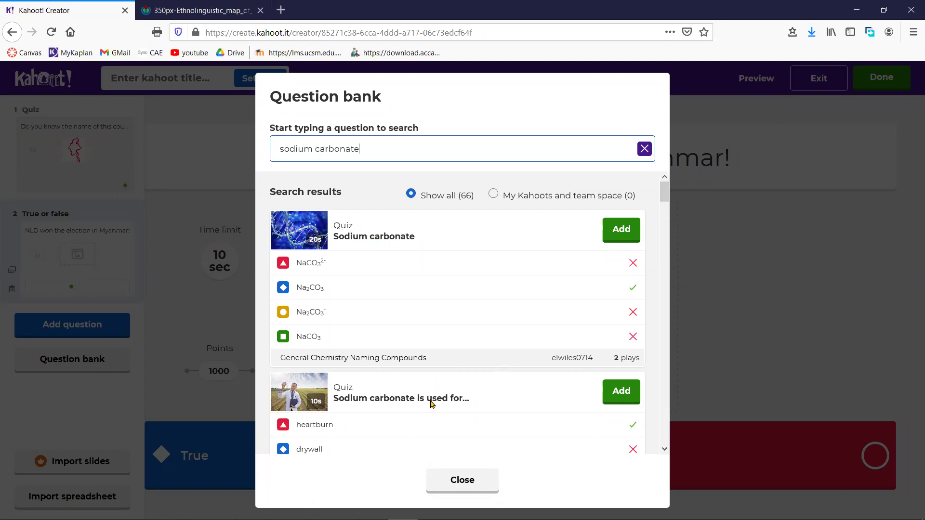
# Look through the search results and add the quiz question titled "Sodium carbonate" from General Chemistry Naming Compounds to the kahoot
pyautogui.scroll(-1, 664, 211)
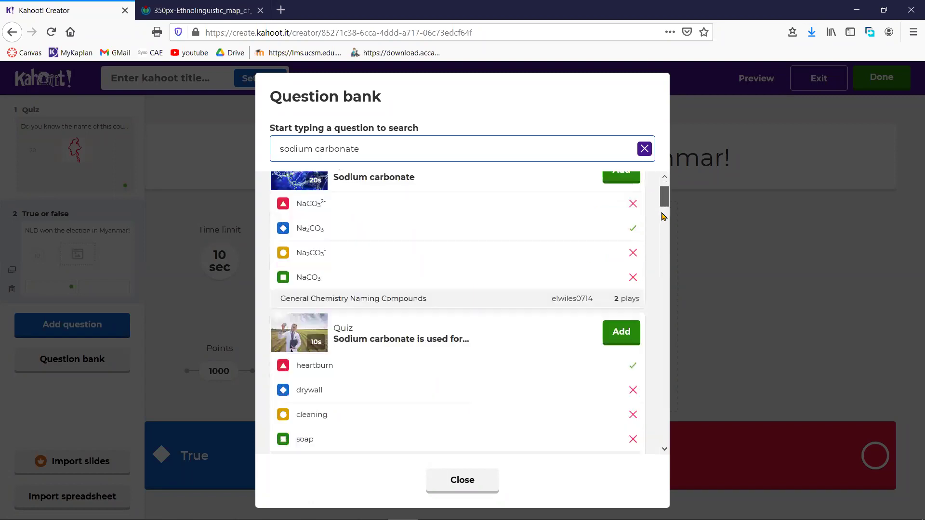
pyautogui.scroll(-10, 663, 216)
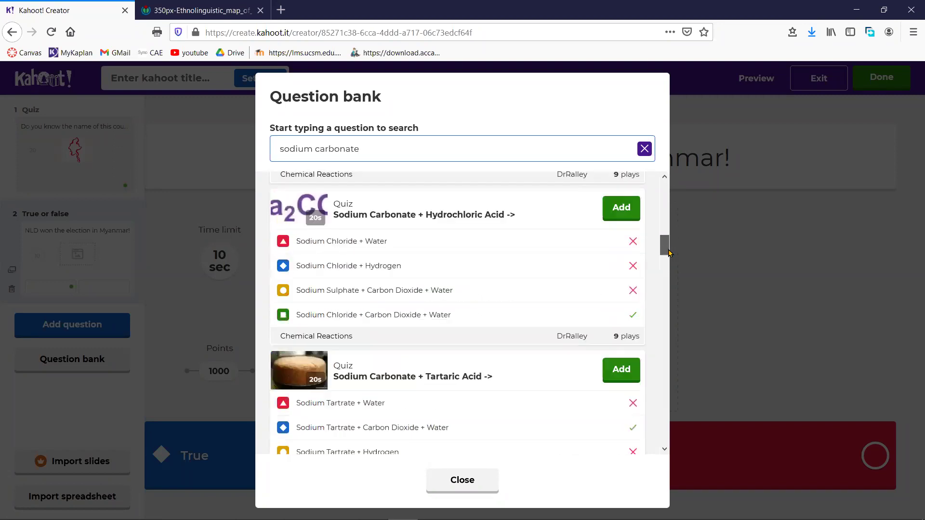
pyautogui.scroll(-1, 669, 248)
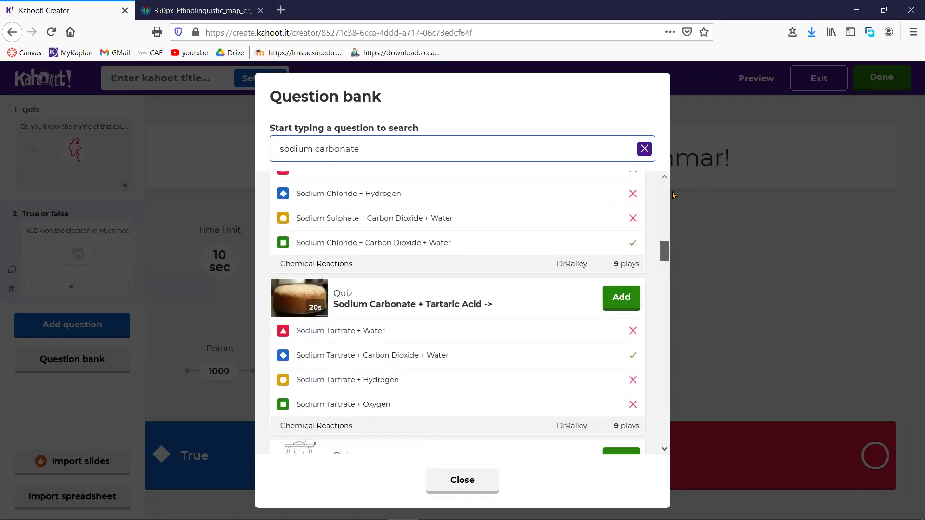
pyautogui.scroll(2, 675, 195)
pyautogui.scroll(7, 494, 221)
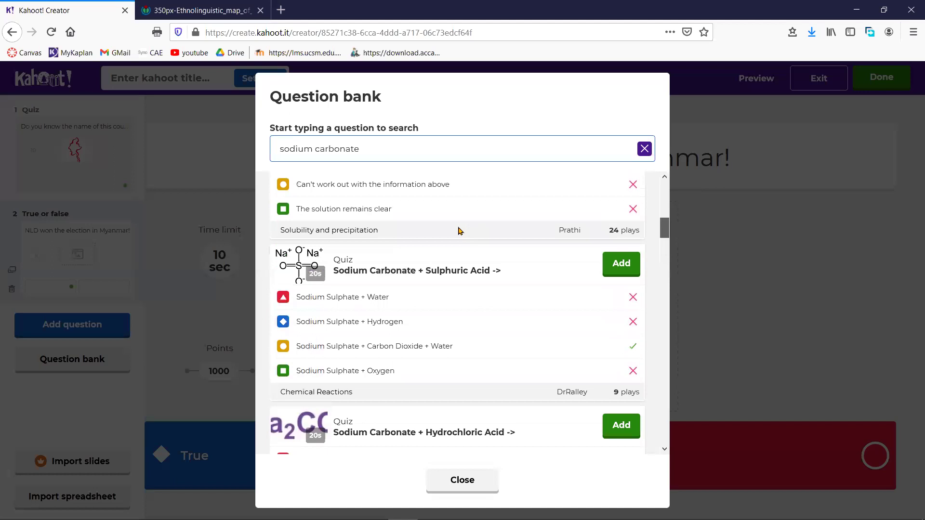
pyautogui.scroll(5, 430, 235)
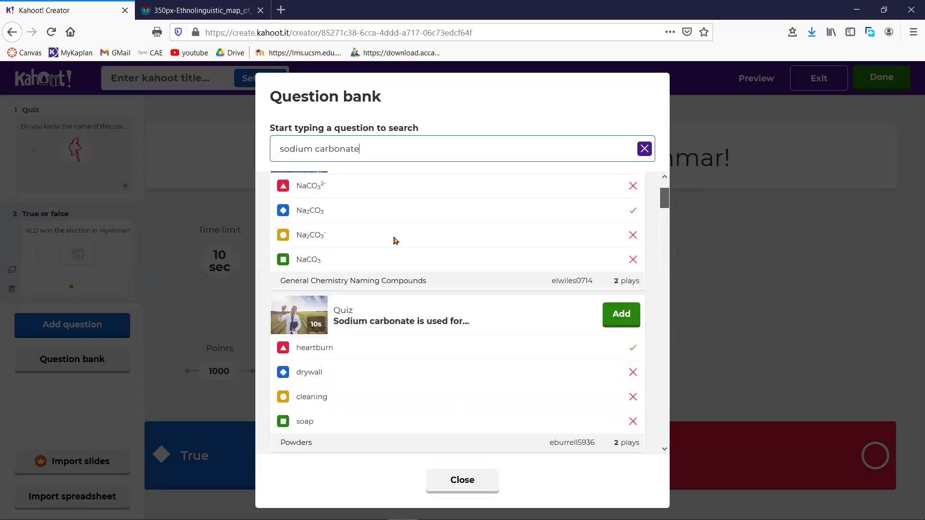
pyautogui.click(391, 271)
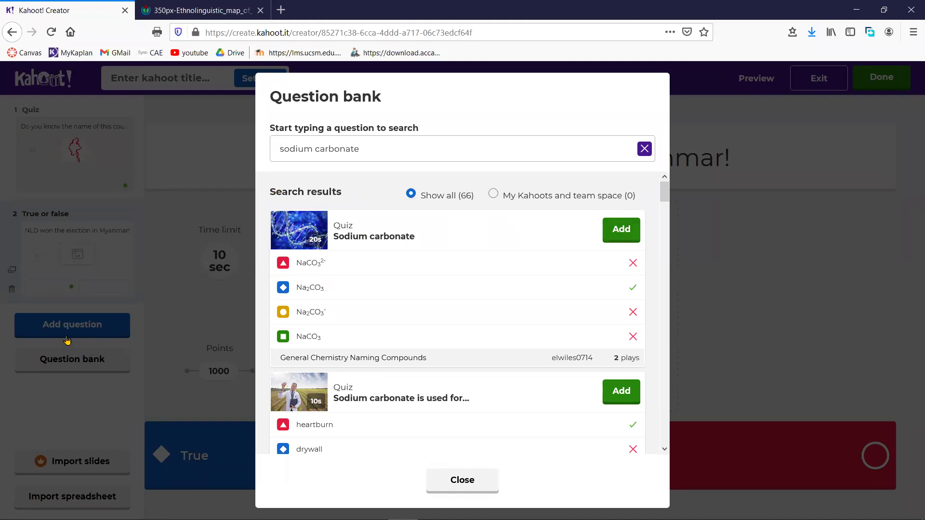
pyautogui.click(621, 232)
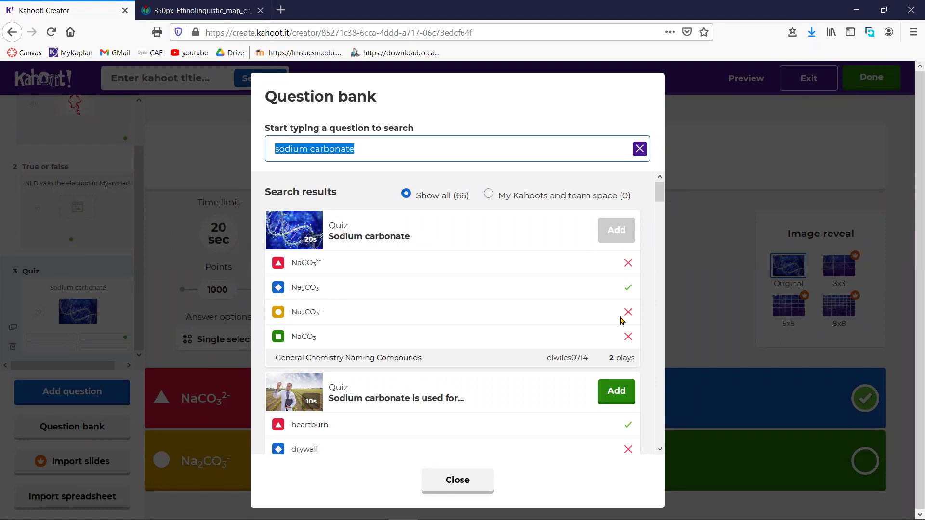
# Browse more sodium carbonate questions, search the question bank for "slope question", and close the bank
pyautogui.click(659, 219)
pyautogui.click(660, 251)
pyautogui.click(660, 251)
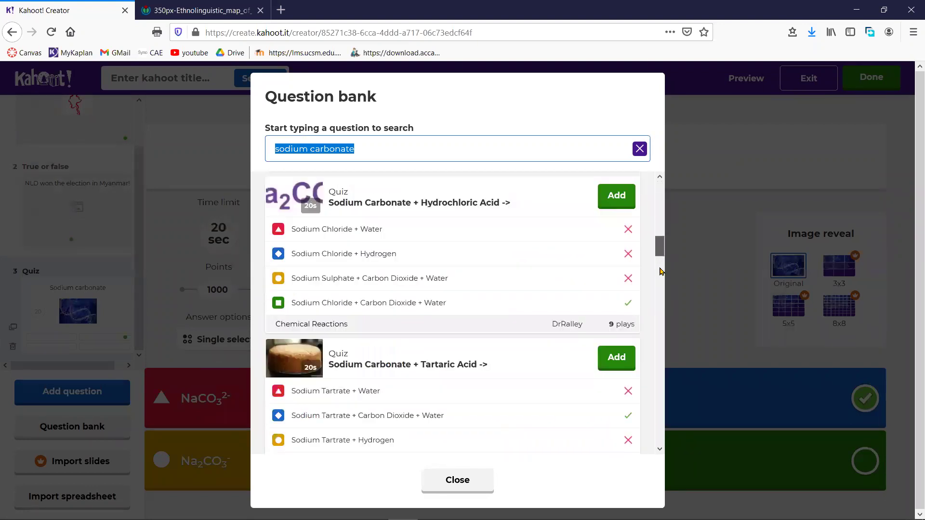
pyautogui.click(660, 268)
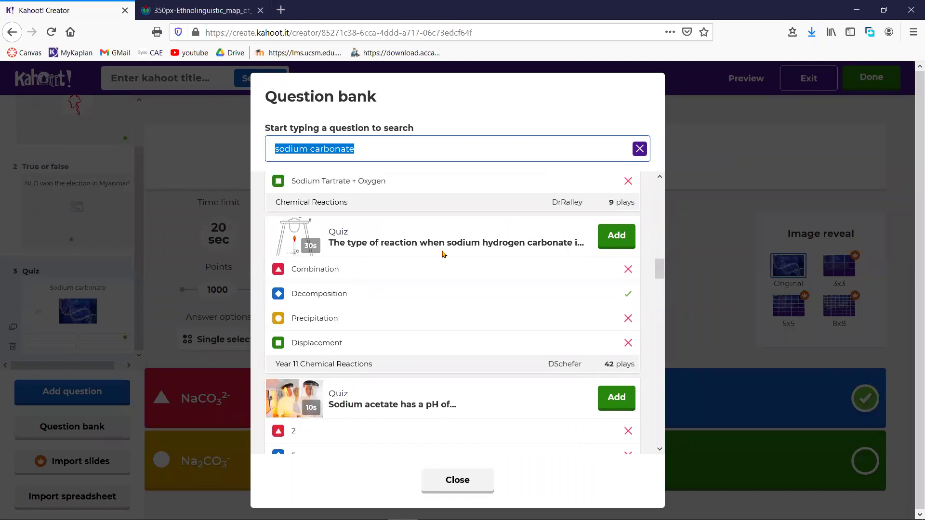
pyautogui.scroll(-5, 337, 150)
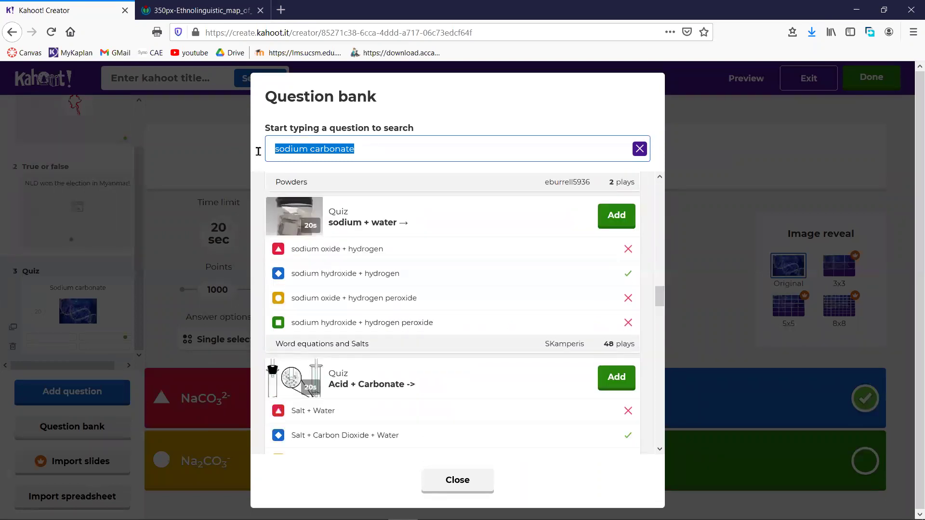
pyautogui.write('j')
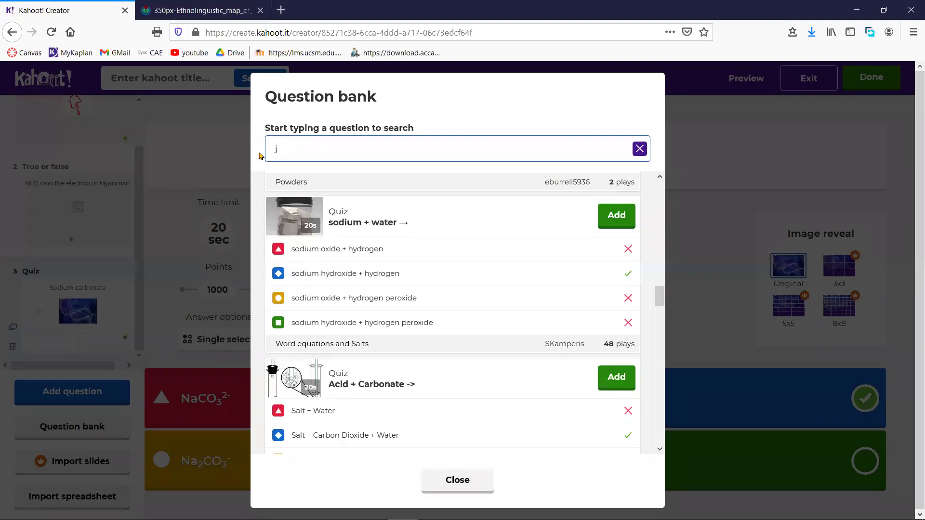
pyautogui.press('BackSpace')
pyautogui.write('slope ques')
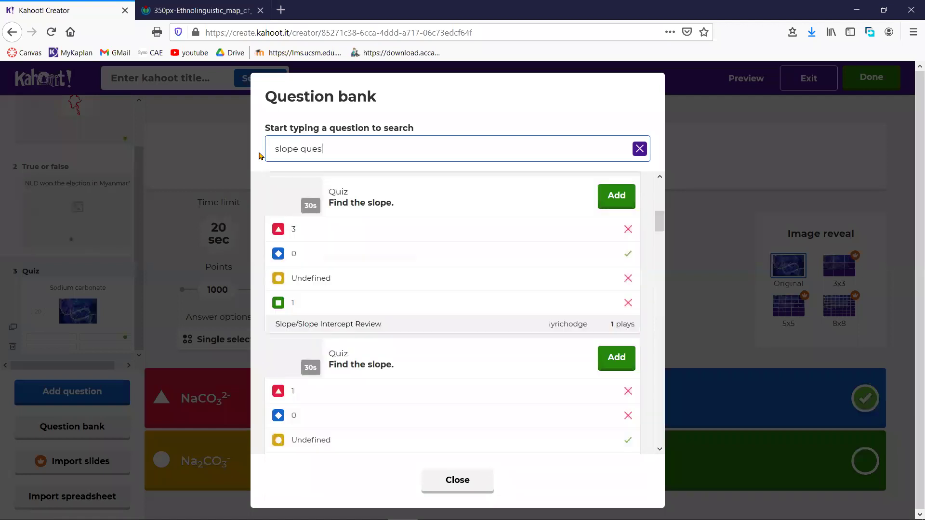
pyautogui.write('tion')
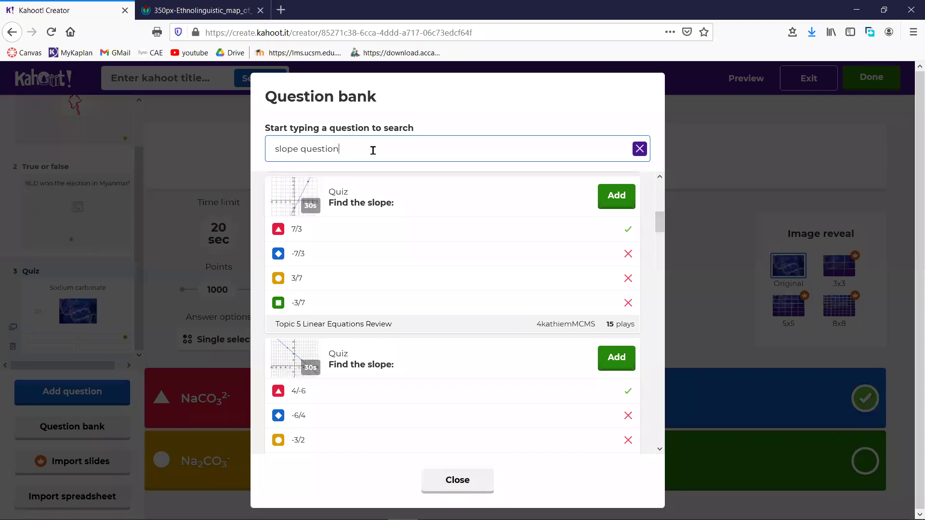
pyautogui.moveTo(373, 151); pyautogui.dragTo(258, 148)
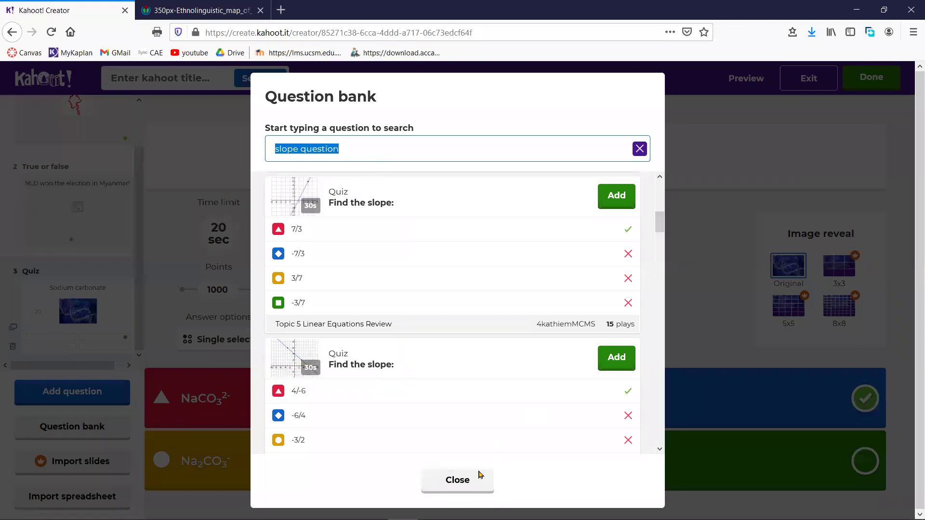
pyautogui.click(468, 484)
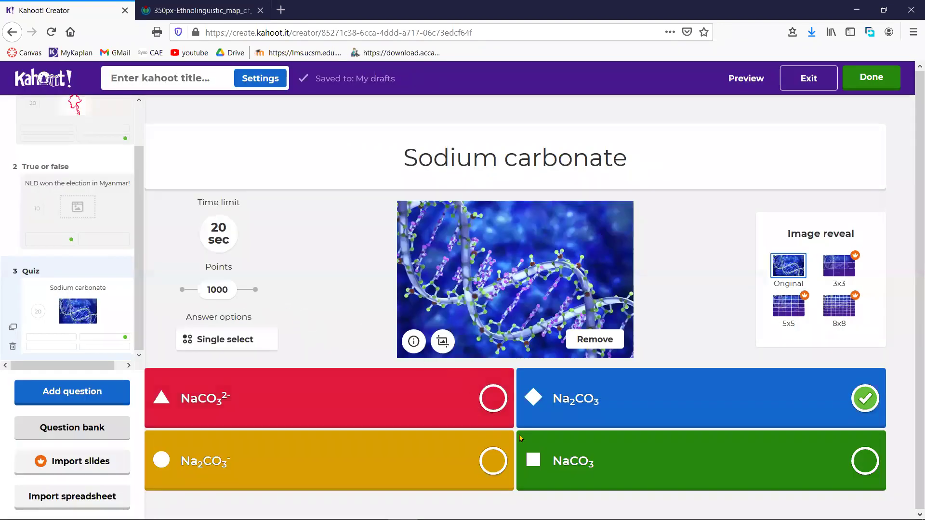
# Try time limits of 10 and 30 seconds on the Sodium carbonate question
pyautogui.click(218, 233)
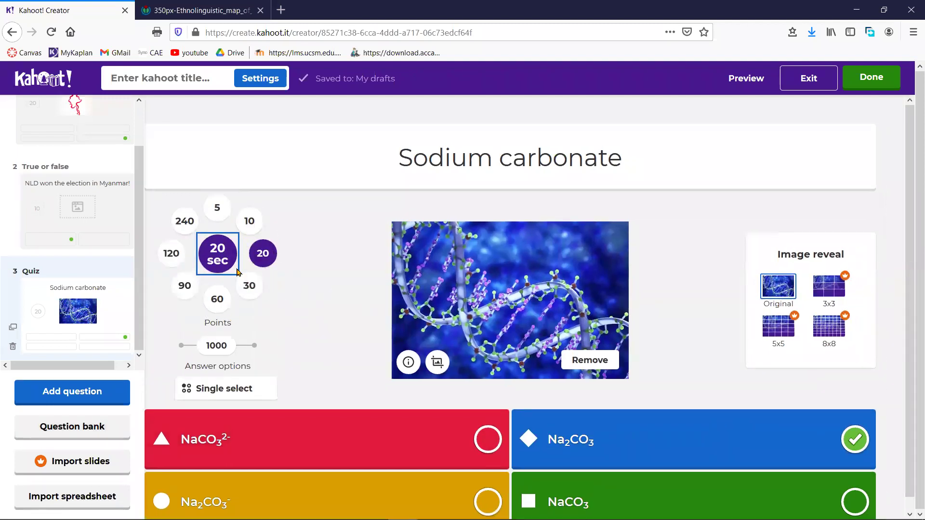
pyautogui.press('Tab')
pyautogui.press('Return')
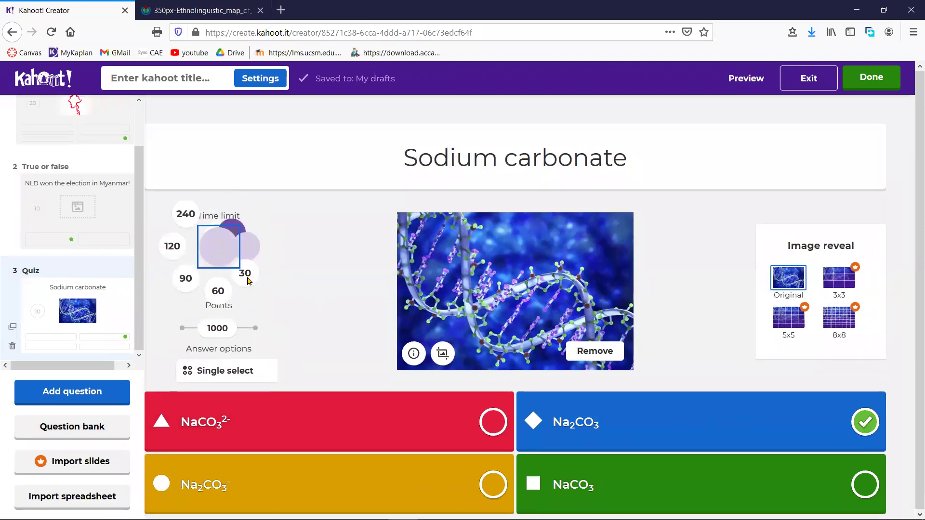
pyautogui.press('Return')
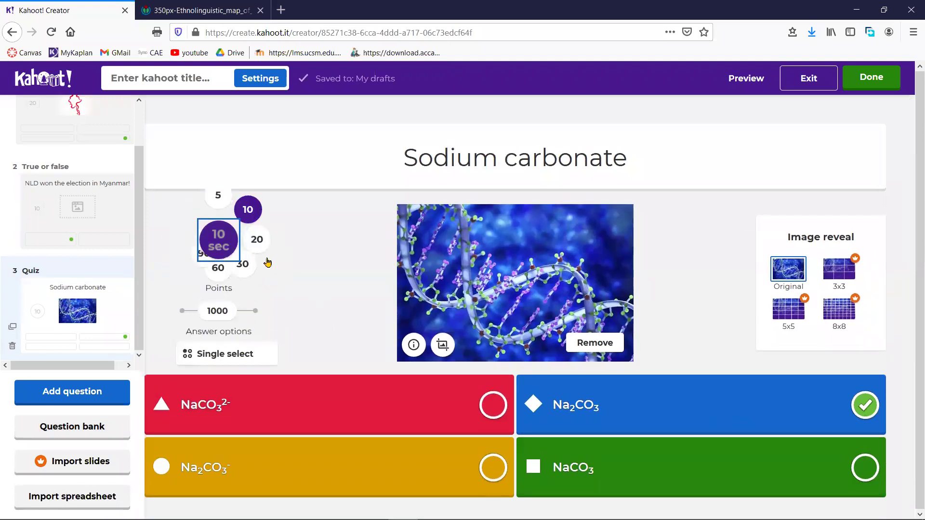
pyautogui.click(248, 282)
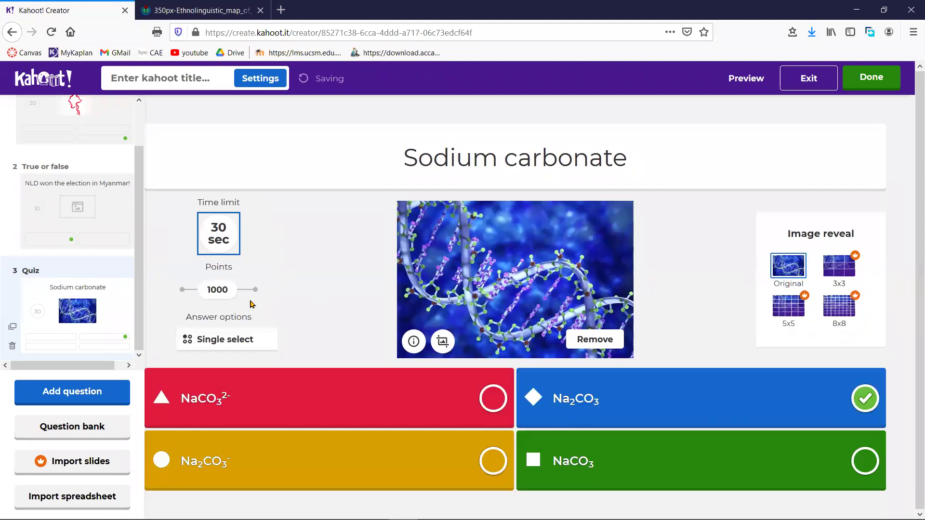
# Set the Sodium carbonate question's time limit to 20 seconds and its points to 2000
pyautogui.press('Return')
pyautogui.press('Tab')
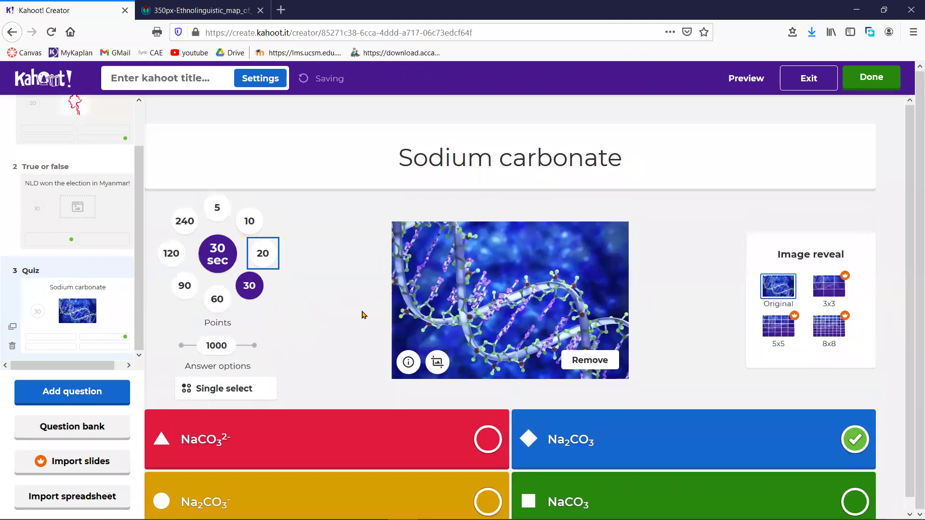
pyautogui.press('Return')
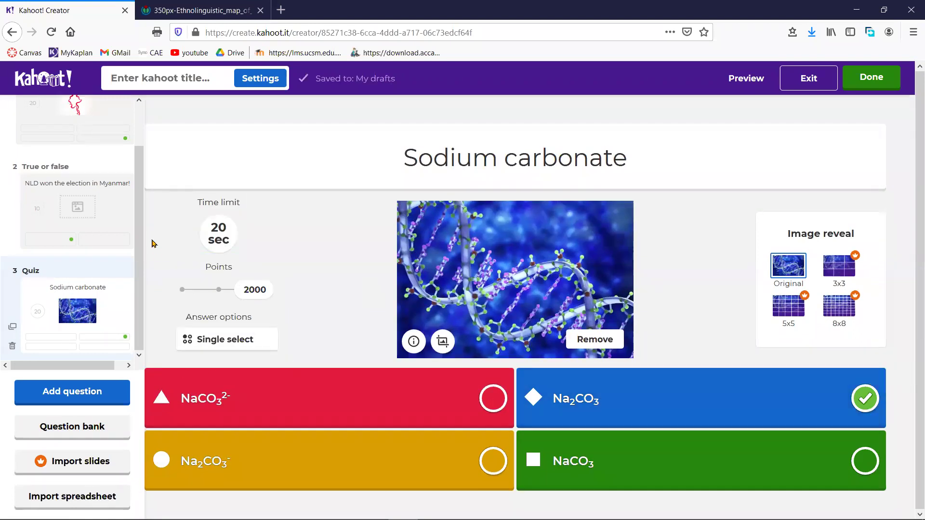
# Review the kahoot's three questions by opening the country, Myanmar election and Sodium carbonate questions one after another
pyautogui.scroll(1, 142, 235)
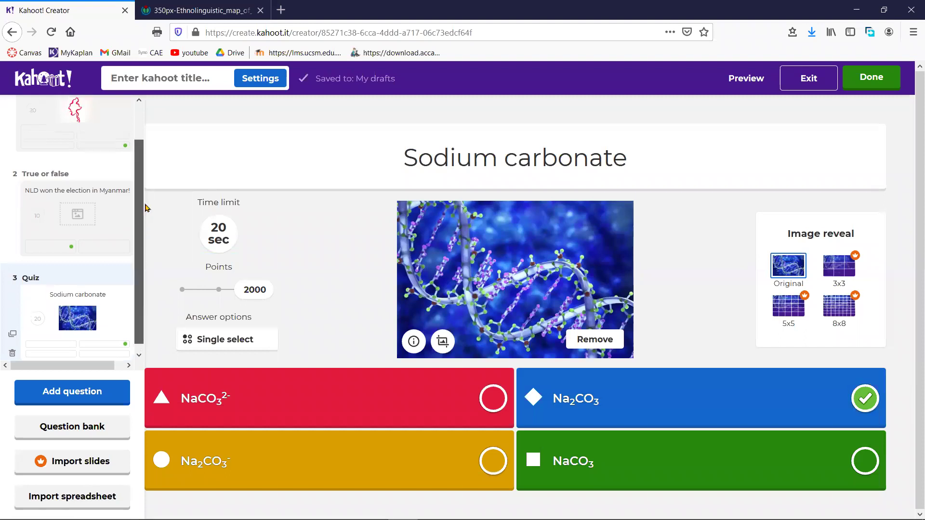
pyautogui.scroll(2, 141, 166)
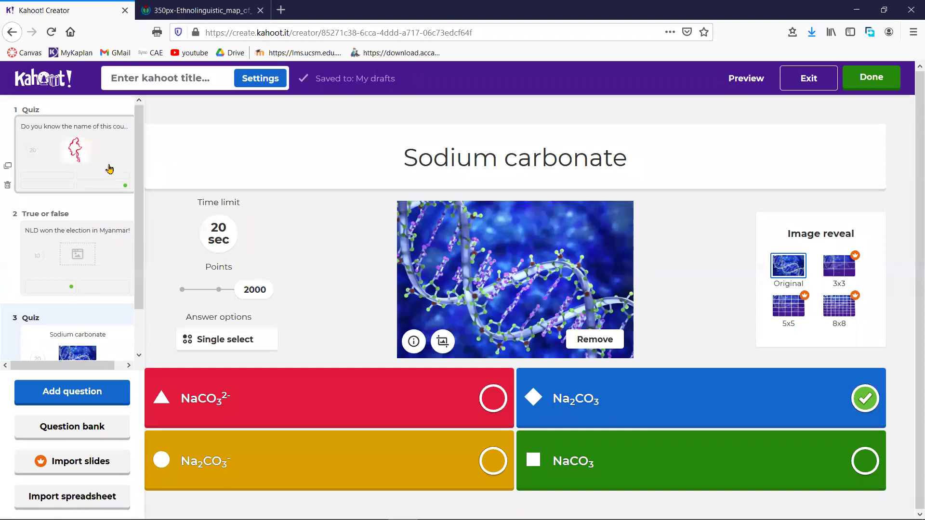
pyautogui.click(107, 150)
pyautogui.click(56, 248)
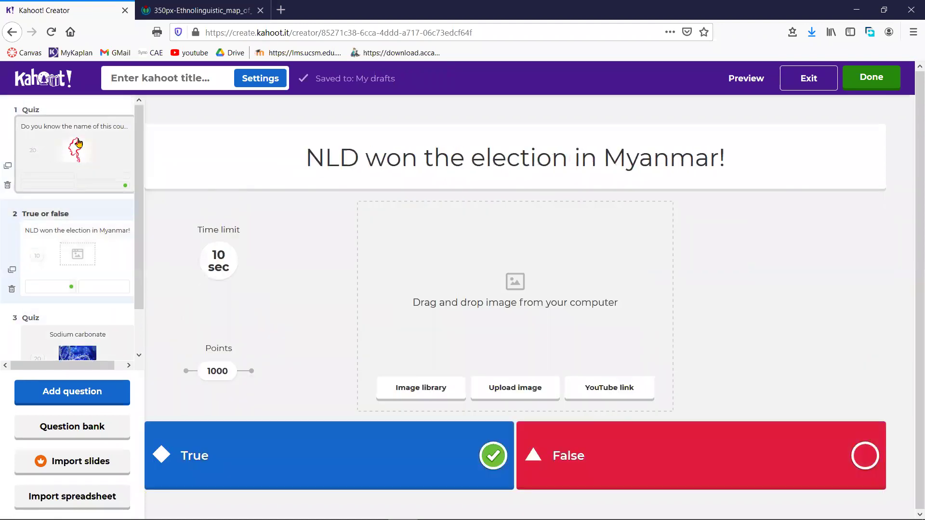
pyautogui.click(76, 150)
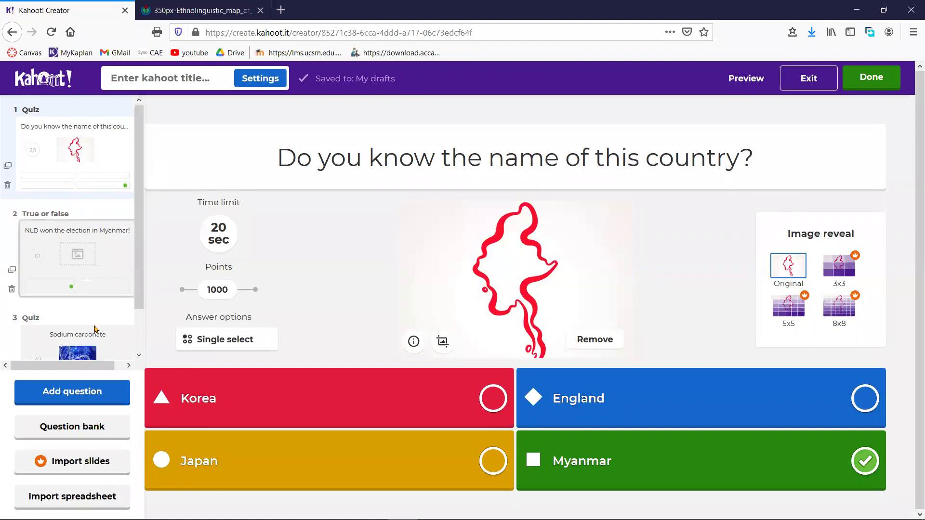
pyautogui.click(51, 316)
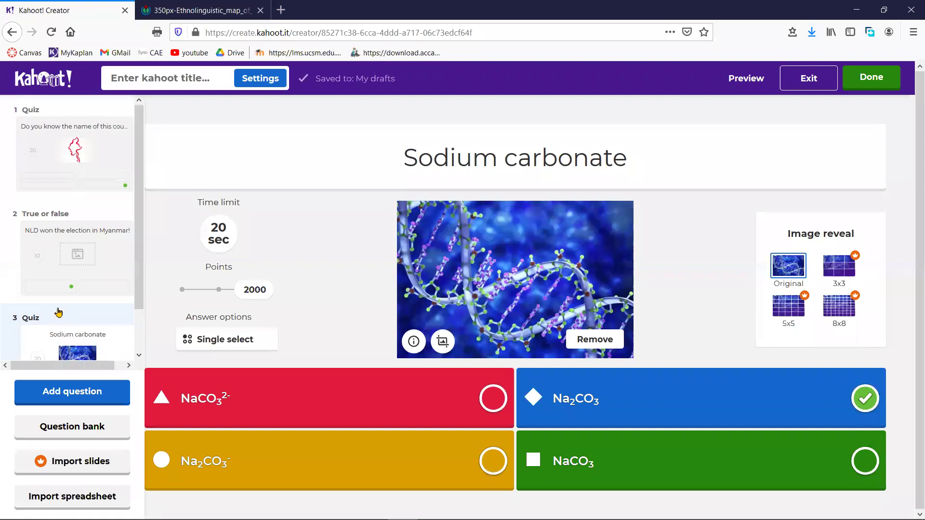
pyautogui.scroll(-1, 58, 313)
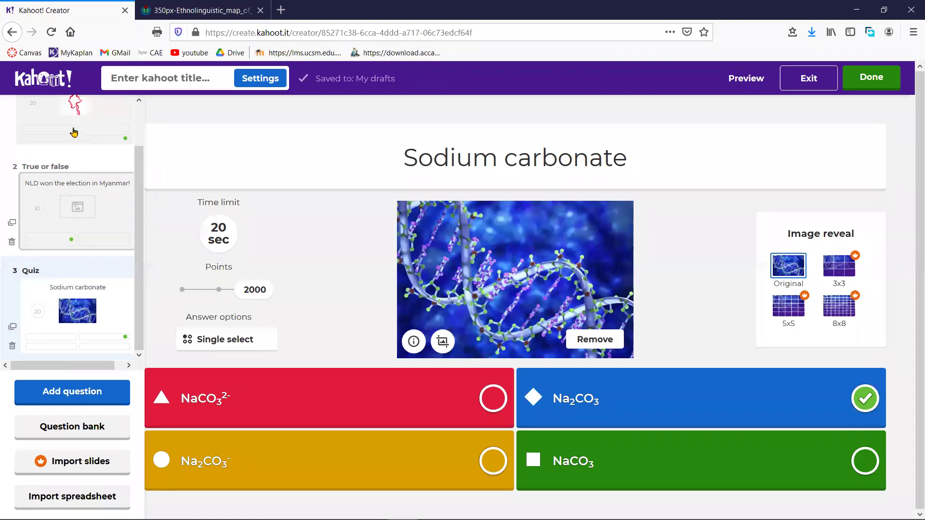
pyautogui.click(126, 202)
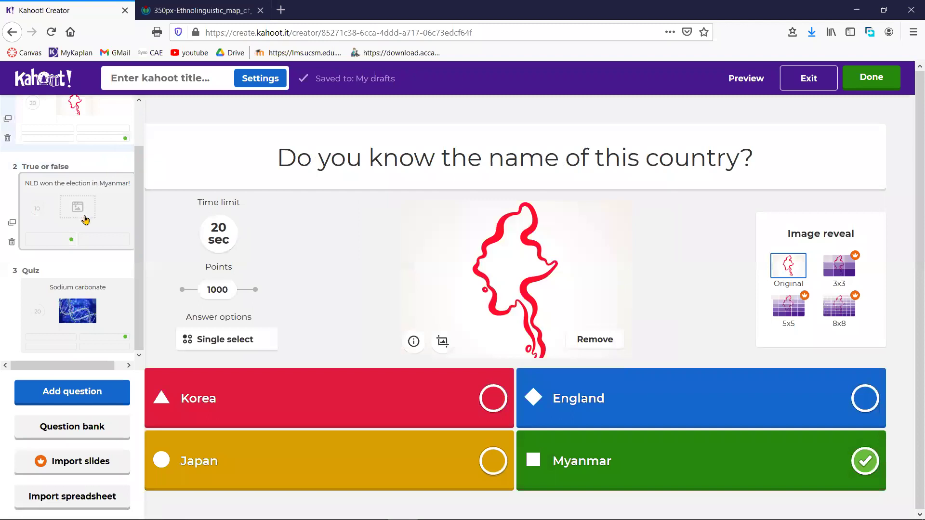
# Set the kahoot's title to "First Quiz" and its description to "CAE" in the kahoot summary
pyautogui.scroll(2, 84, 220)
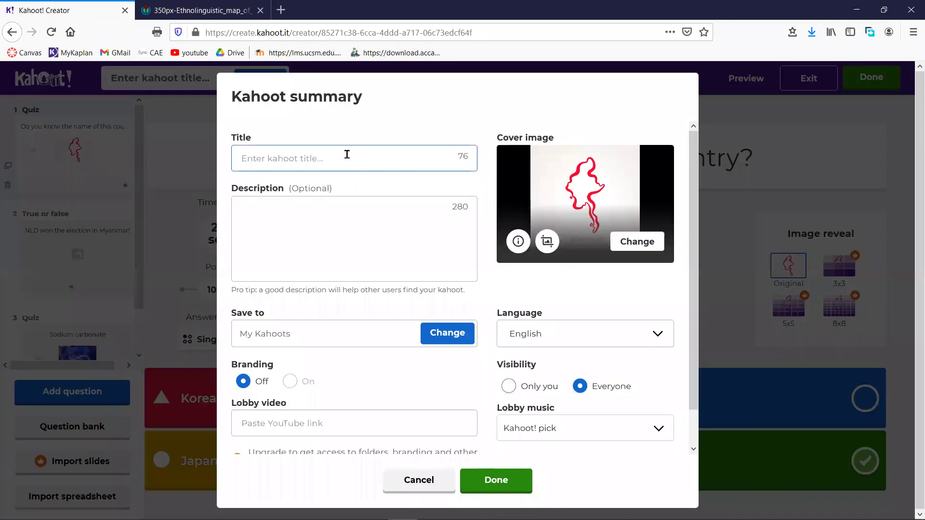
pyautogui.write('Fis')
pyautogui.write('st ')
pyautogui.write('Qui')
pyautogui.write('z')
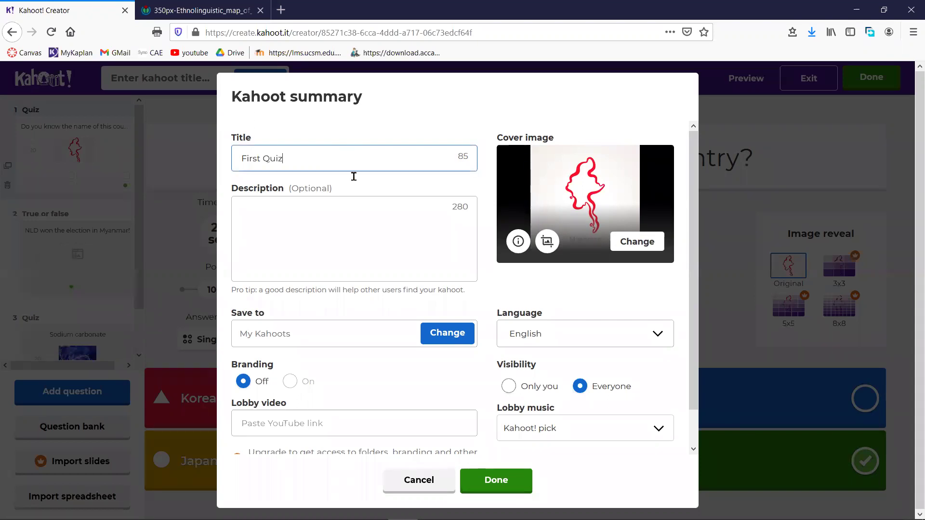
pyautogui.click(315, 215)
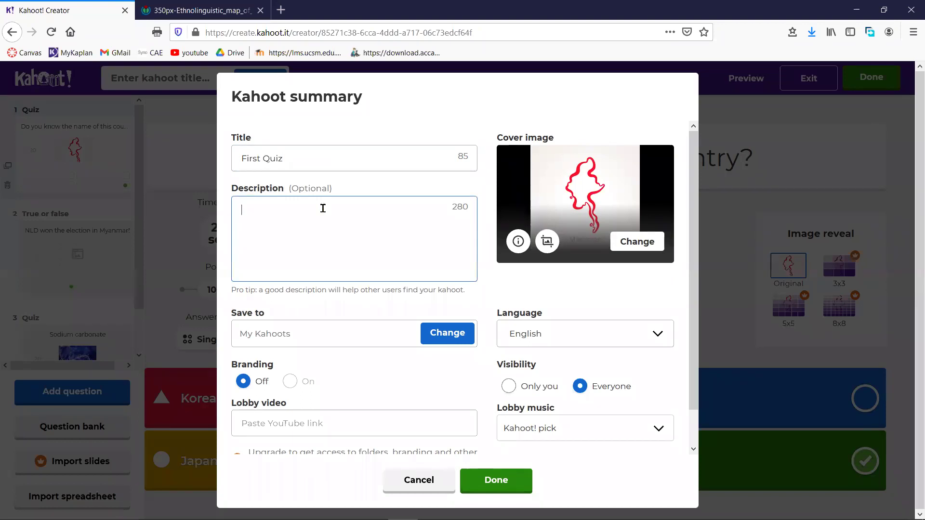
pyautogui.write('CAE')
# Set the kahoot's visibility to Everyone and apply the kahoot summary
pyautogui.click(506, 388)
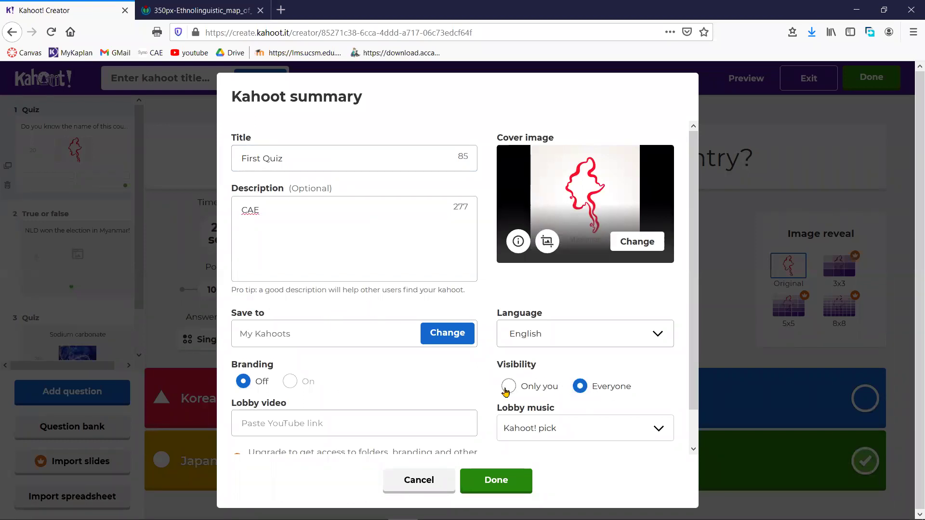
pyautogui.click(581, 387)
pyautogui.click(306, 163)
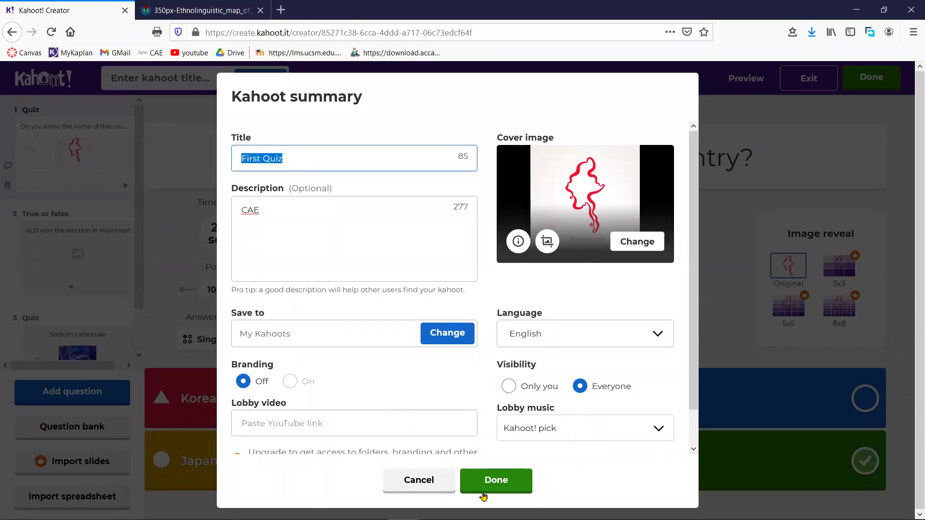
pyautogui.click(481, 475)
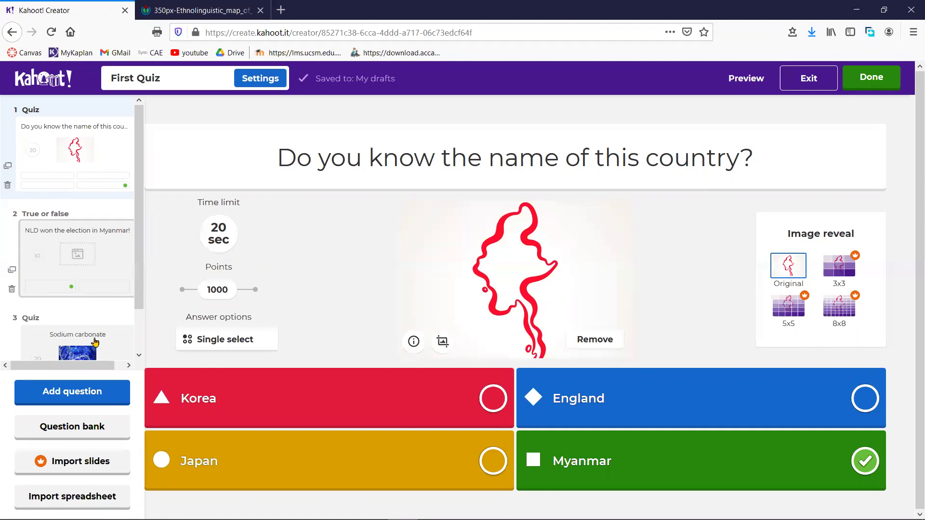
# Look at the Myanmar election question and add a new Quiz question after the Sodium carbonate question
pyautogui.click(123, 280)
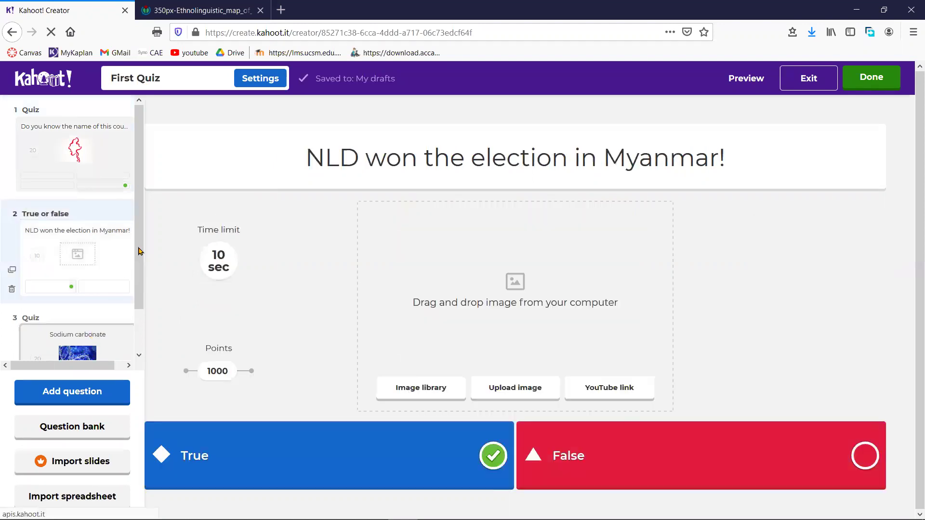
pyautogui.click(138, 316)
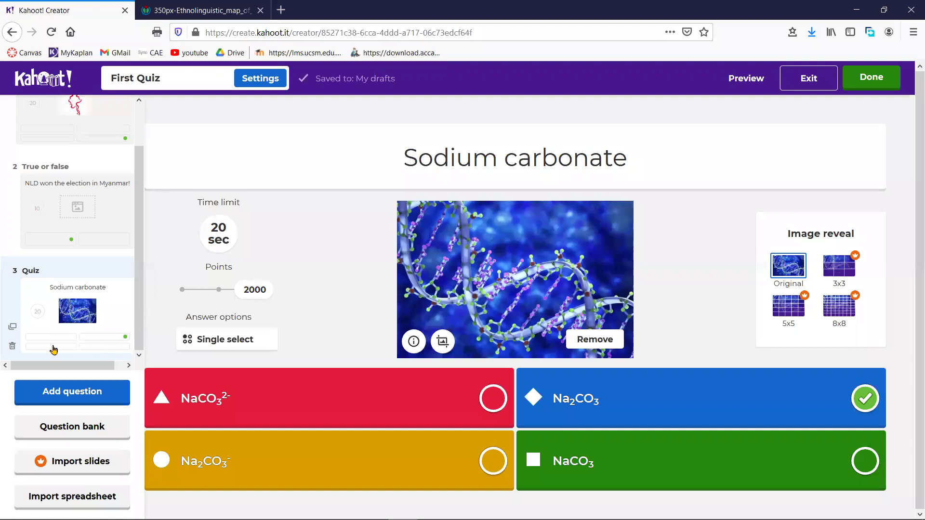
pyautogui.click(73, 394)
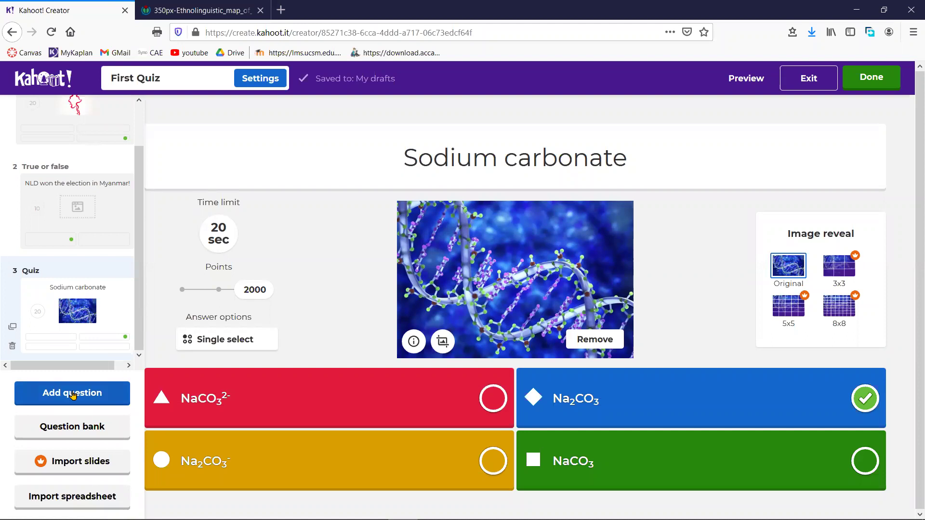
pyautogui.click(72, 395)
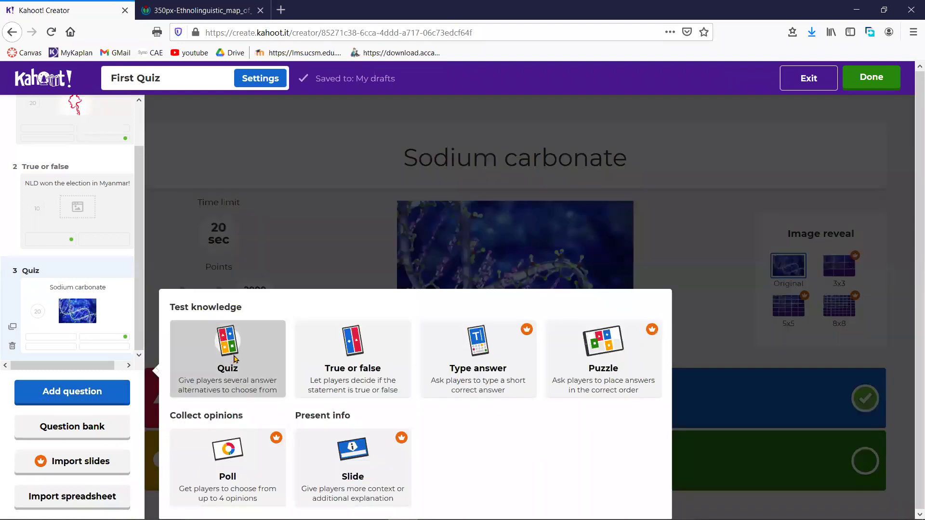
pyautogui.click(236, 357)
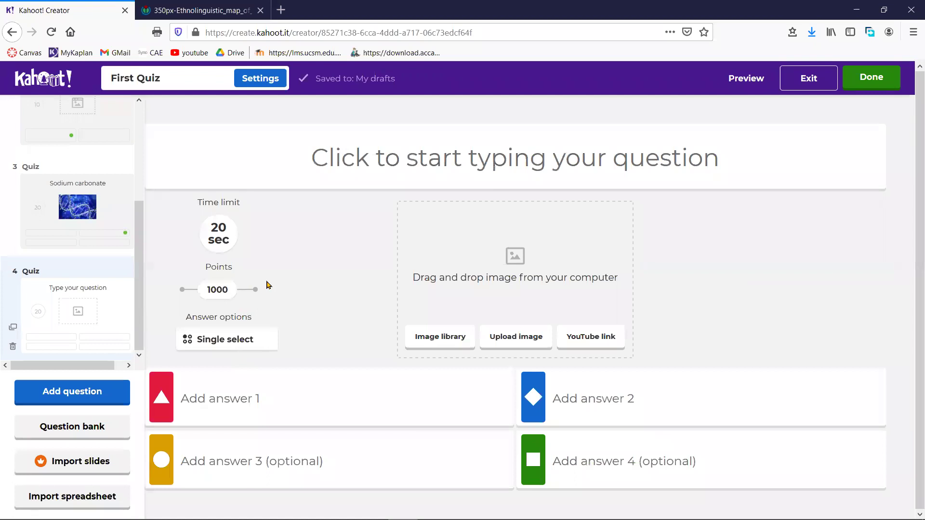
# Enter H₂O as the new question's text, formatting the 2 as a subscript
pyautogui.click(476, 170)
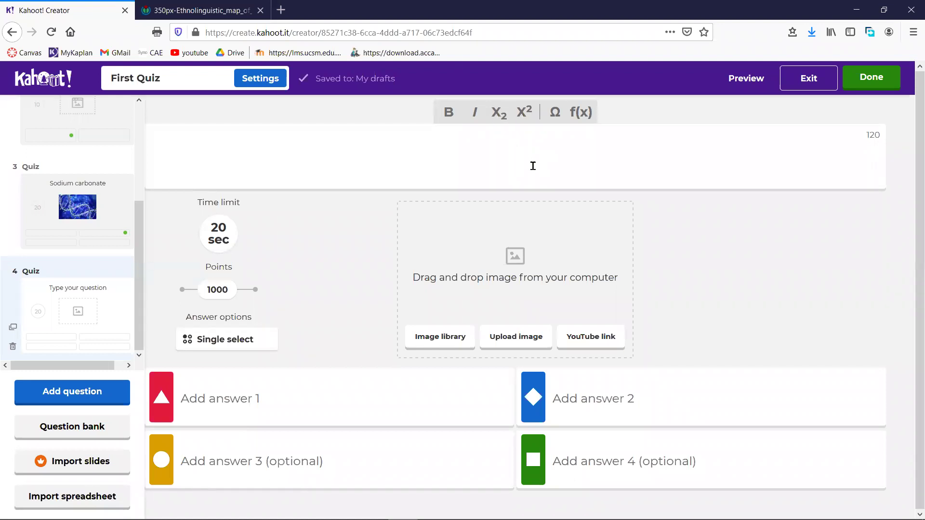
pyautogui.write('H')
pyautogui.click(497, 114)
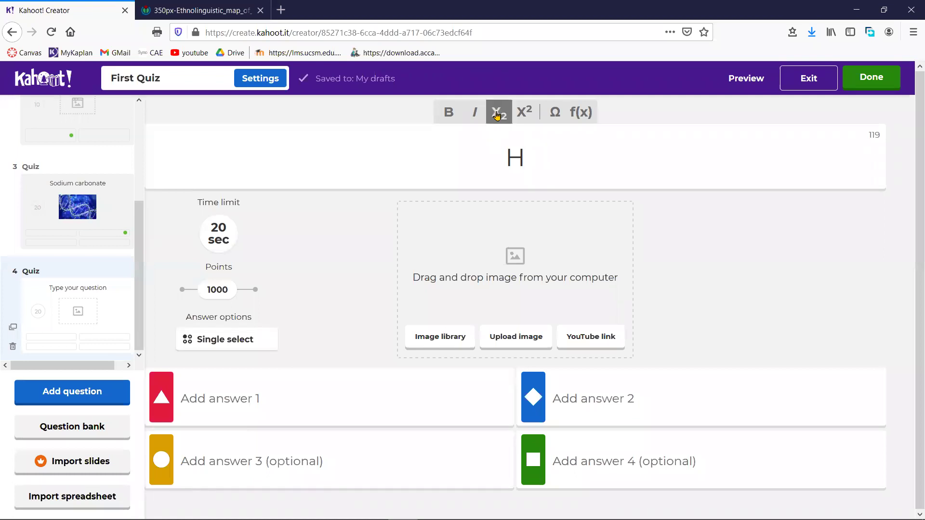
pyautogui.write('2')
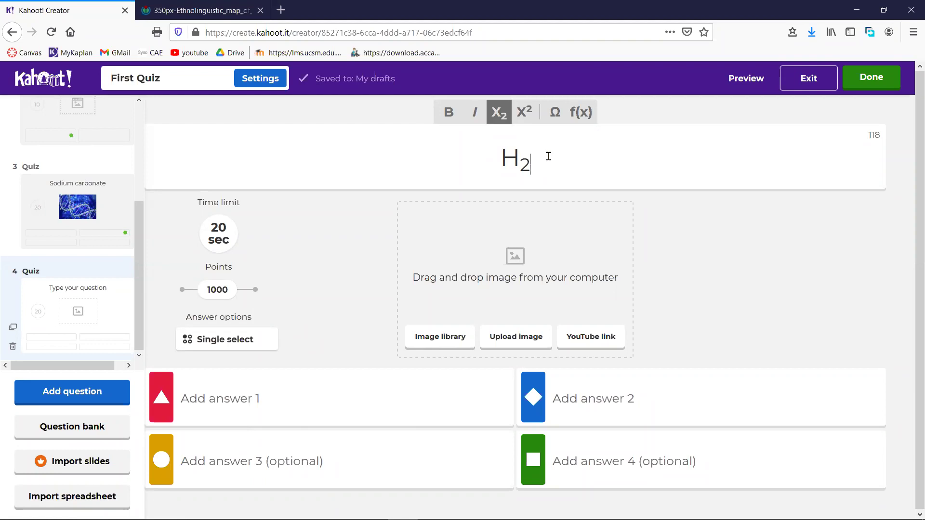
pyautogui.click(499, 111)
pyautogui.write('O')
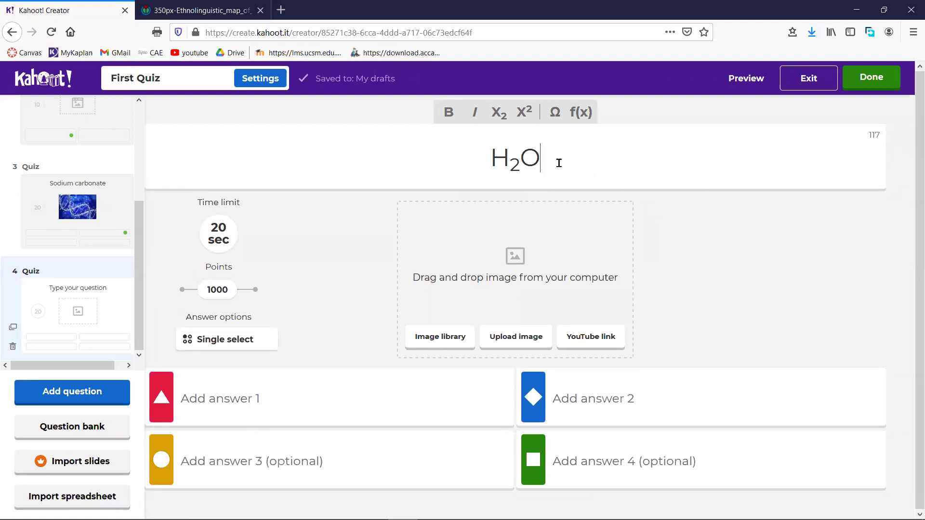
# Replace the question text with "x² + y² =", formatting both 2s as superscripts
pyautogui.moveTo(558, 163); pyautogui.dragTo(450, 163)
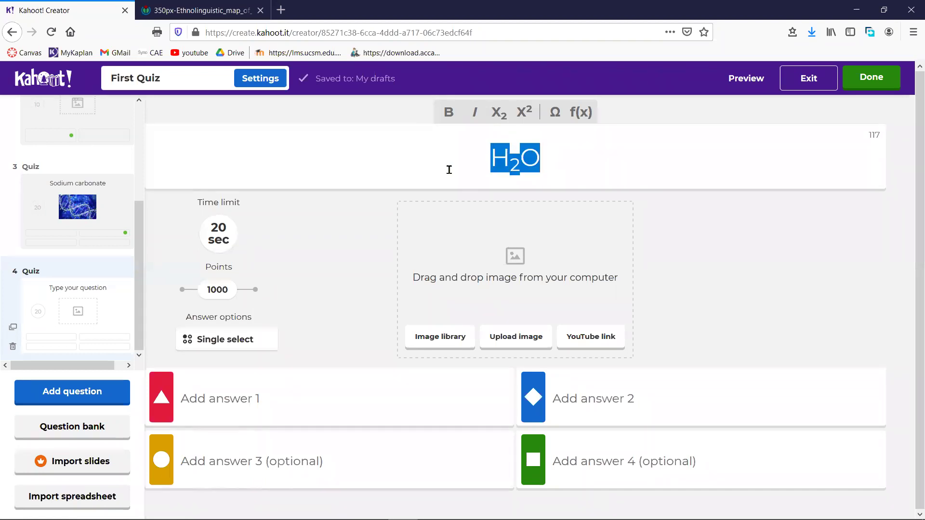
pyautogui.write('X')
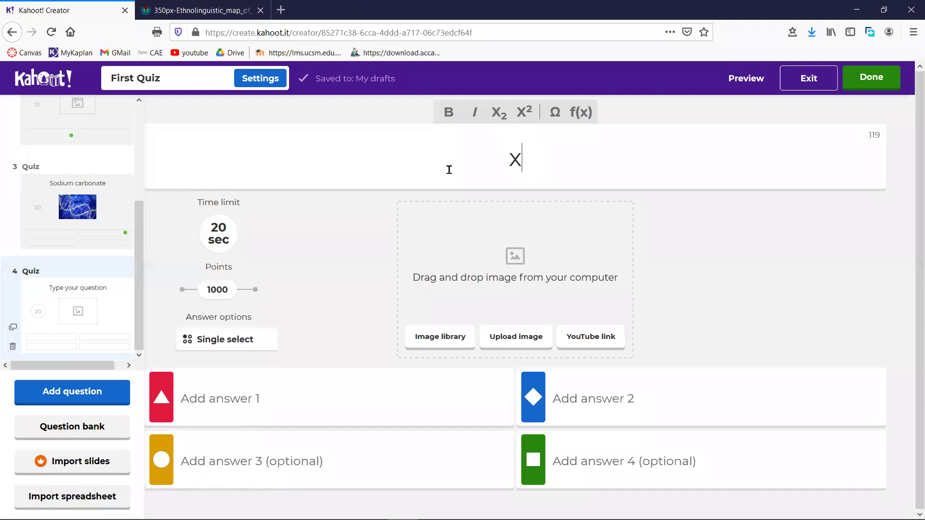
pyautogui.click(524, 116)
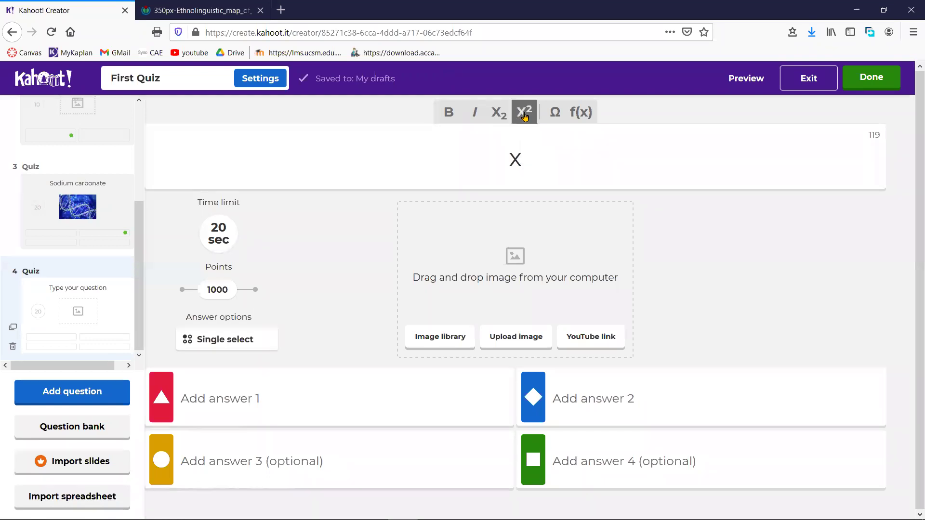
pyautogui.write('2')
pyautogui.write('+')
pyautogui.press('BackSpace')
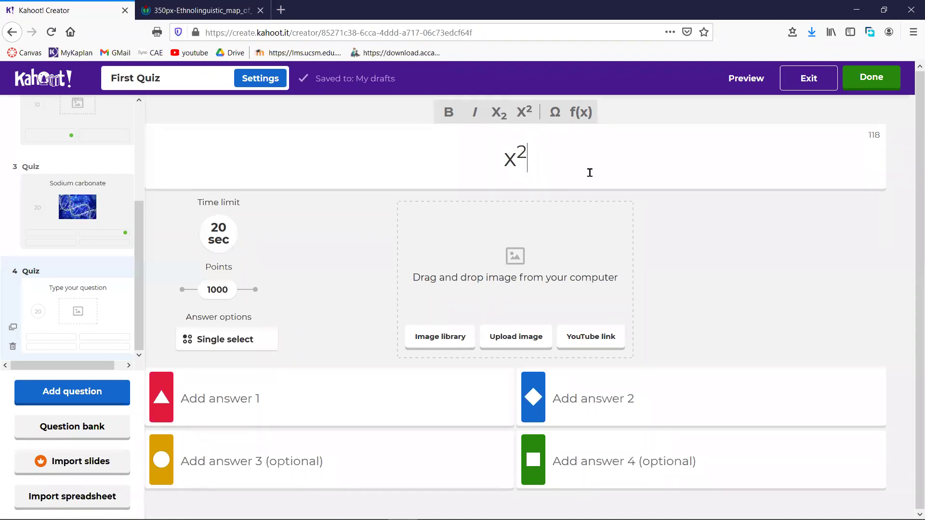
pyautogui.write('+ y')
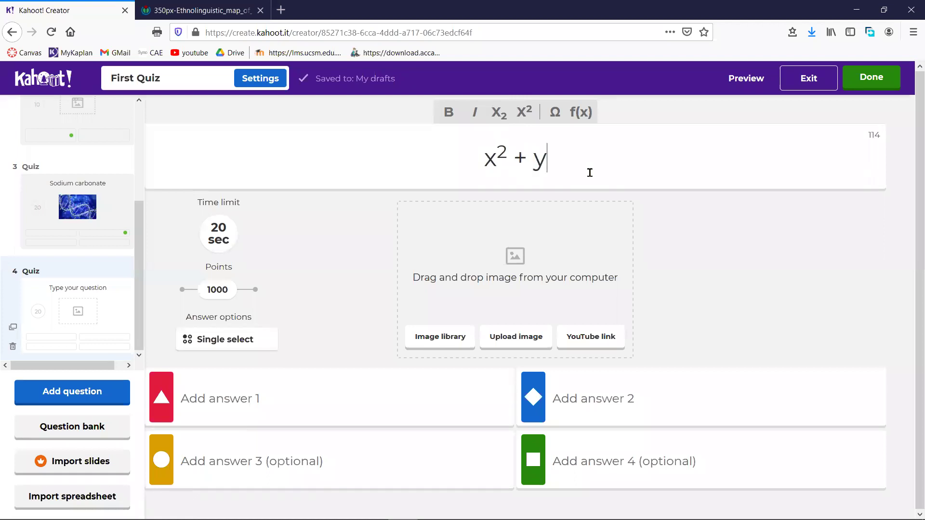
pyautogui.click(526, 116)
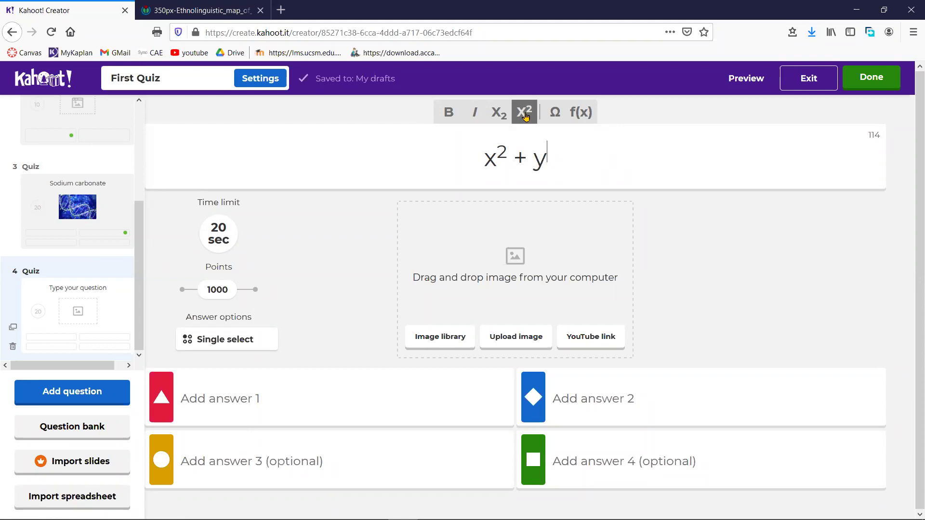
pyautogui.write('2')
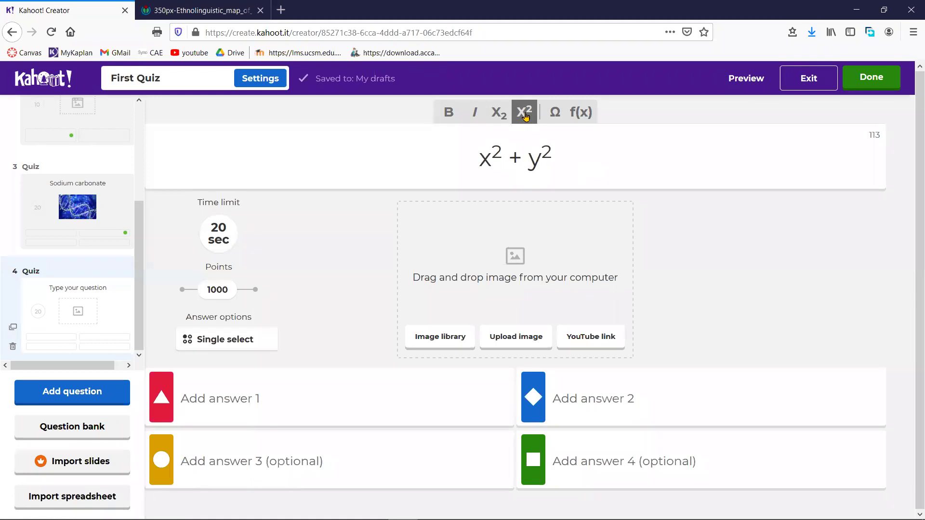
pyautogui.click(525, 116)
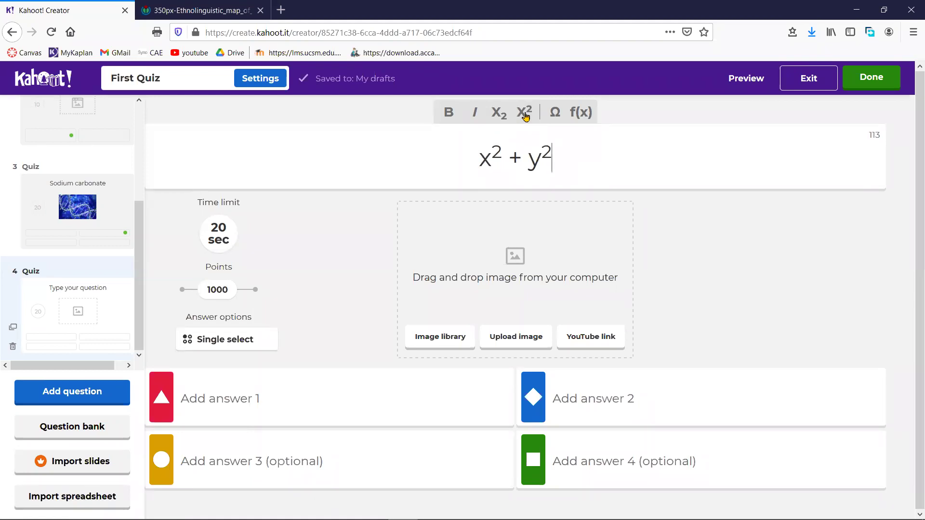
pyautogui.write('=')
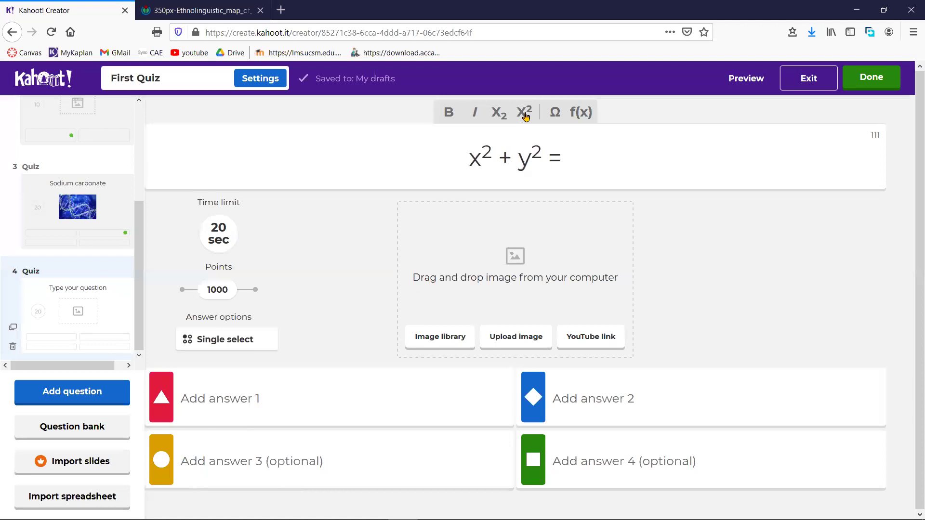
# Complete the equation in the question text with "13, x=?, y=?"
pyautogui.write(' 3')
pyautogui.press('BackSpace')
pyautogui.write('`1')
pyautogui.press('BackSpace')
pyautogui.press('BackSpace')
pyautogui.write('13')
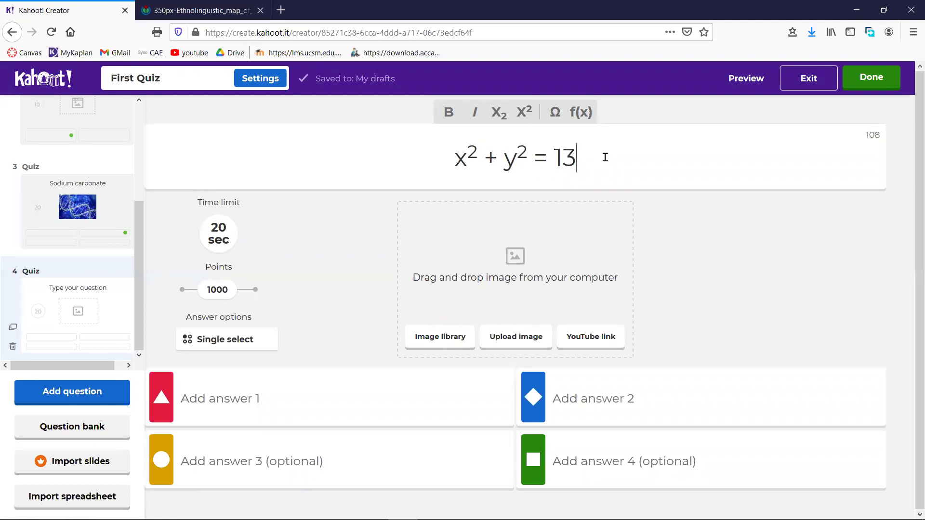
pyautogui.write(', ')
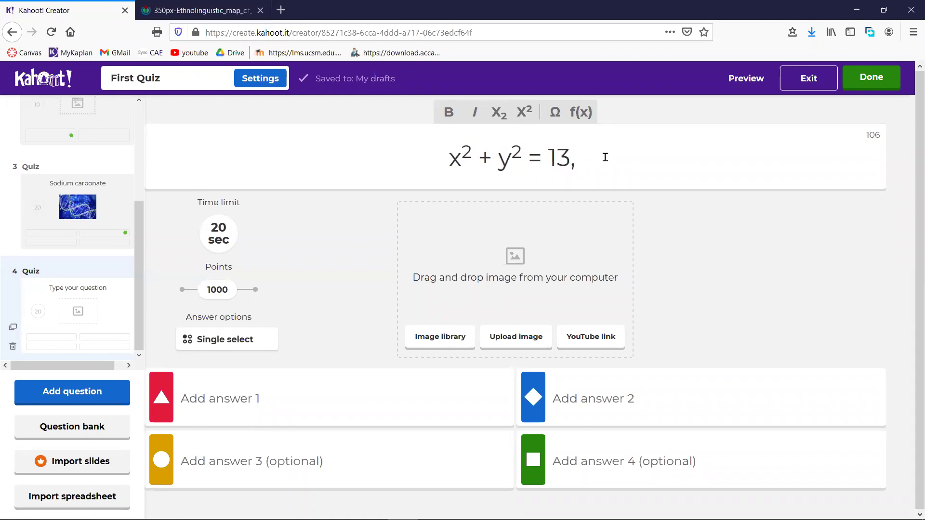
pyautogui.write('x=')
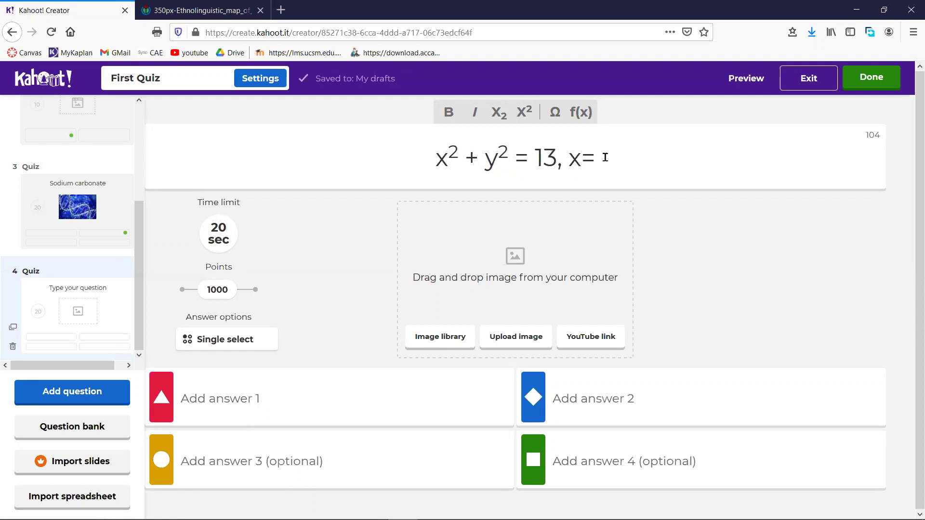
pyautogui.write('?, y')
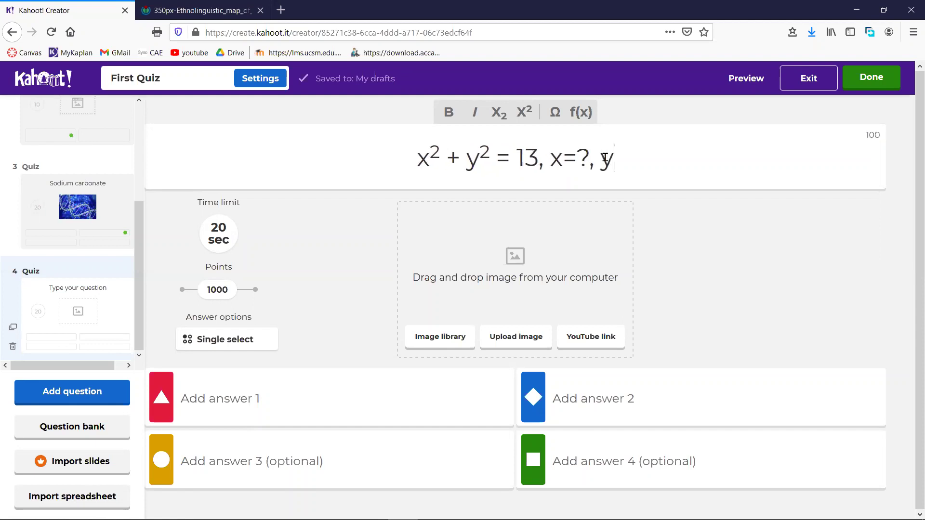
pyautogui.write('=')
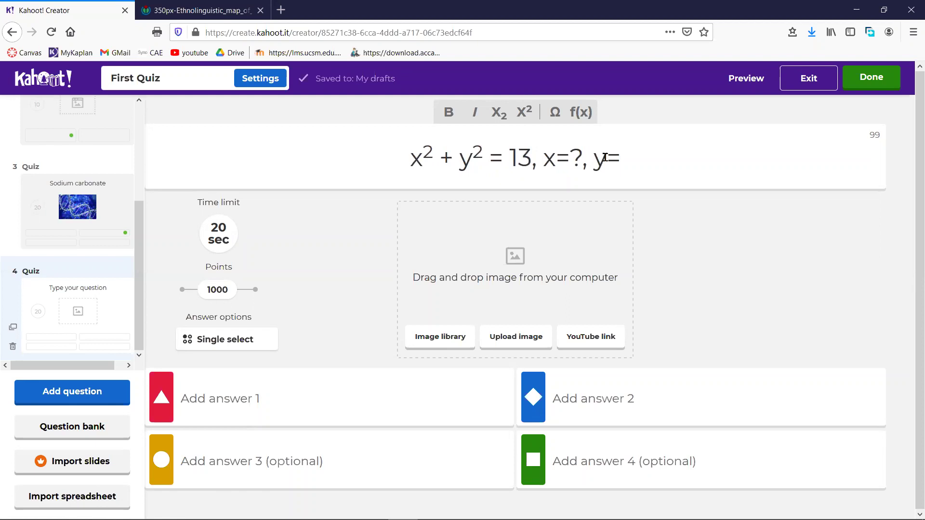
pyautogui.write('?')
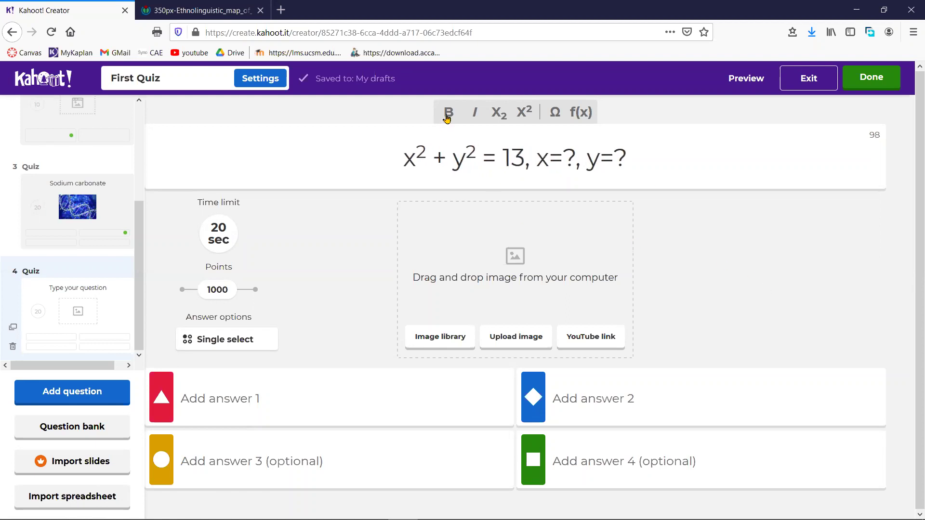
# Delete the whole equation text from the fourth question
pyautogui.moveTo(635, 159); pyautogui.dragTo(483, 157)
pyautogui.moveTo(392, 158); pyautogui.dragTo(533, 167)
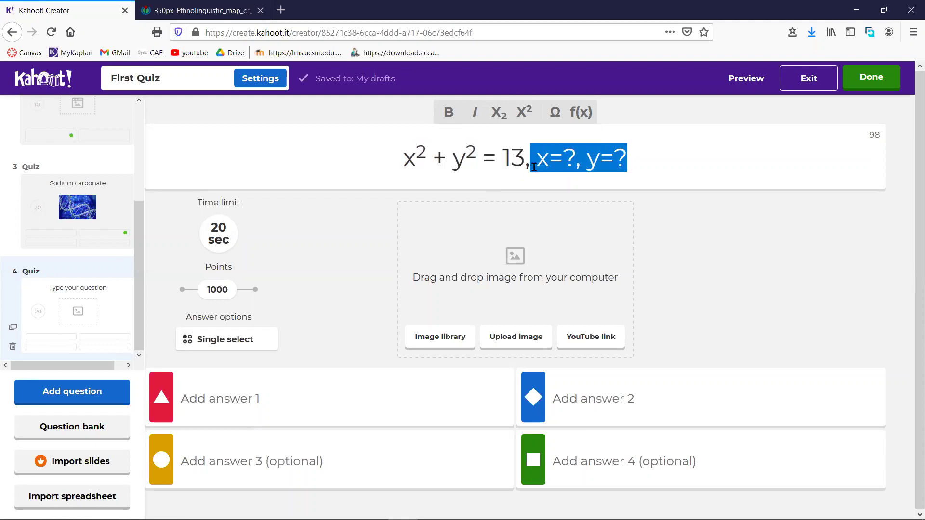
pyautogui.press('BackSpace')
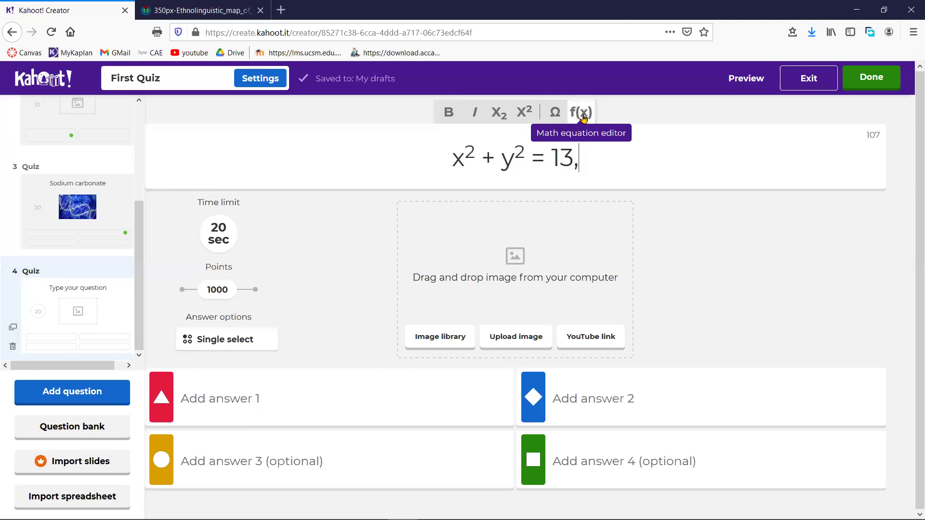
pyautogui.hotkey('ctrl', 'a')
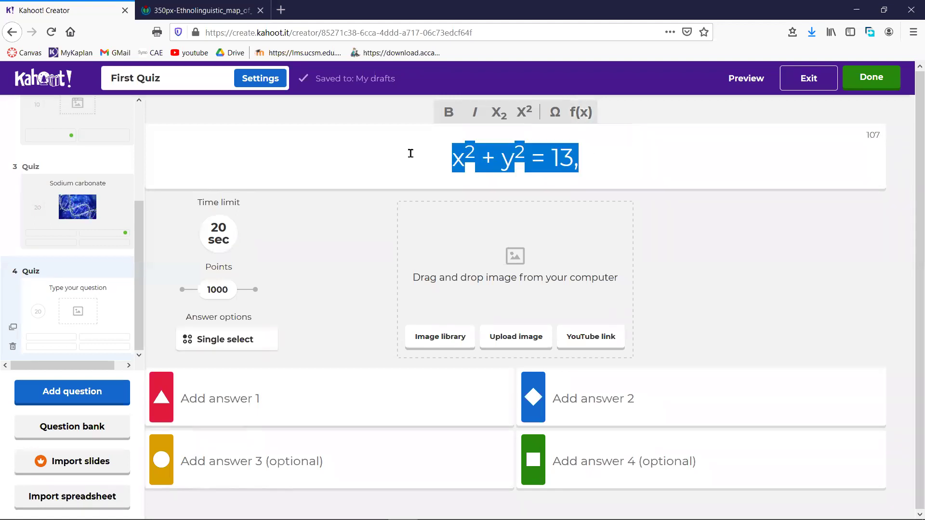
pyautogui.press('BackSpace')
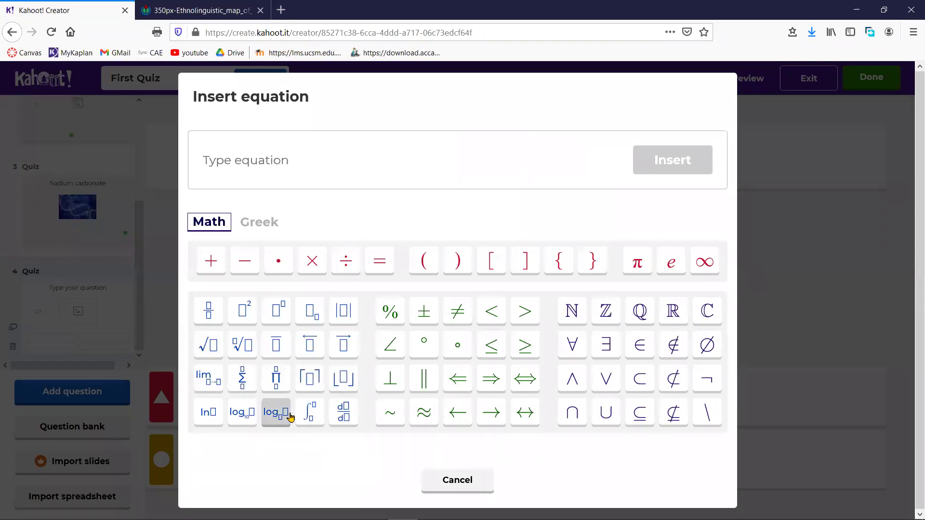
# Try a square root of 33 in the equation editor and clear it
pyautogui.click(211, 354)
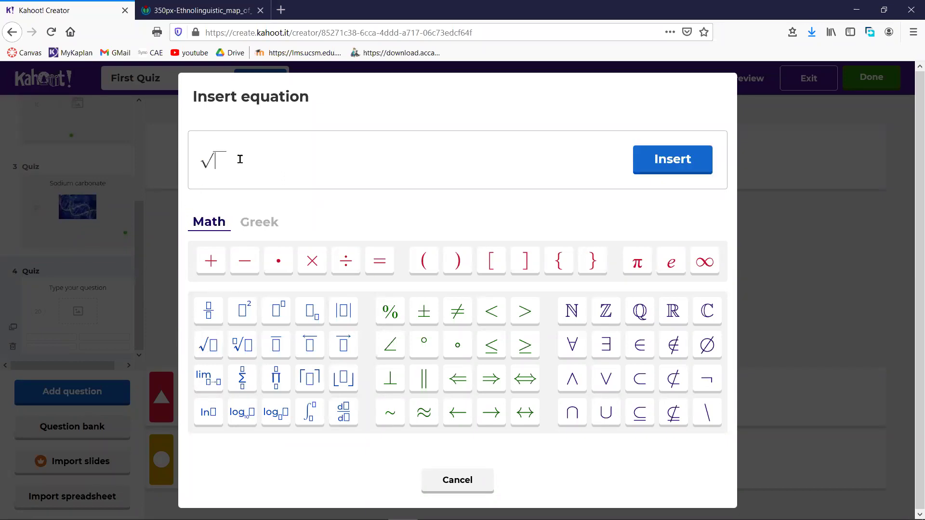
pyautogui.write('33')
pyautogui.moveTo(251, 166); pyautogui.dragTo(115, 159)
pyautogui.press('BackSpace')
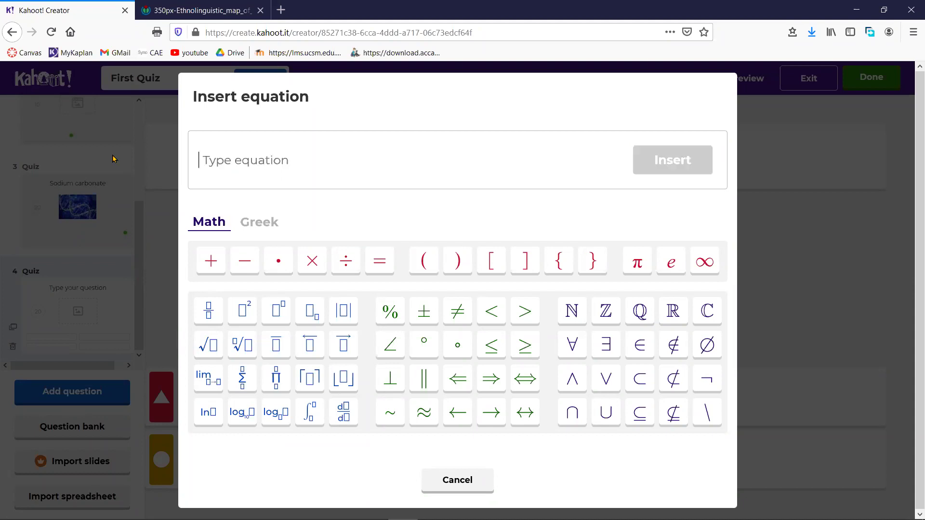
# Insert a root of 7 with index 2 into the fourth question's text as an equation, and delete it again
pyautogui.click(242, 344)
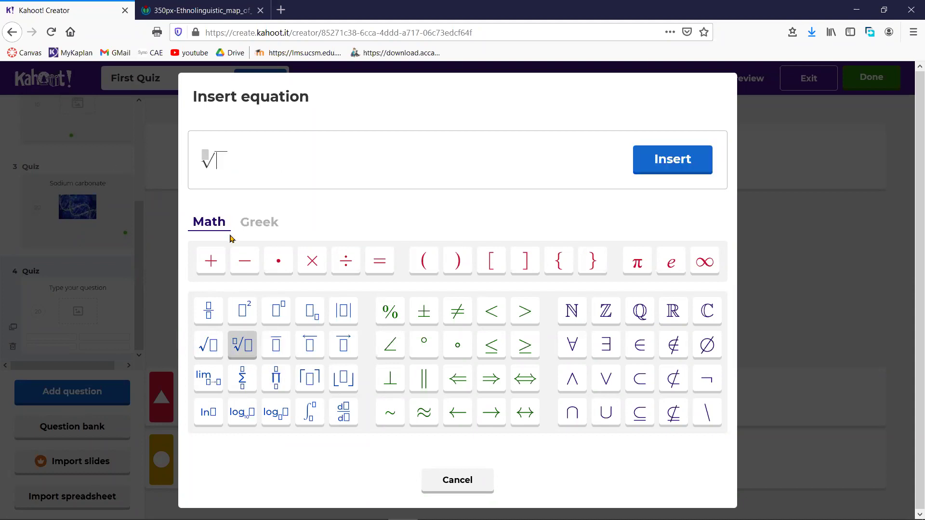
pyautogui.press('Right')
pyautogui.write('72')
pyautogui.click(253, 160)
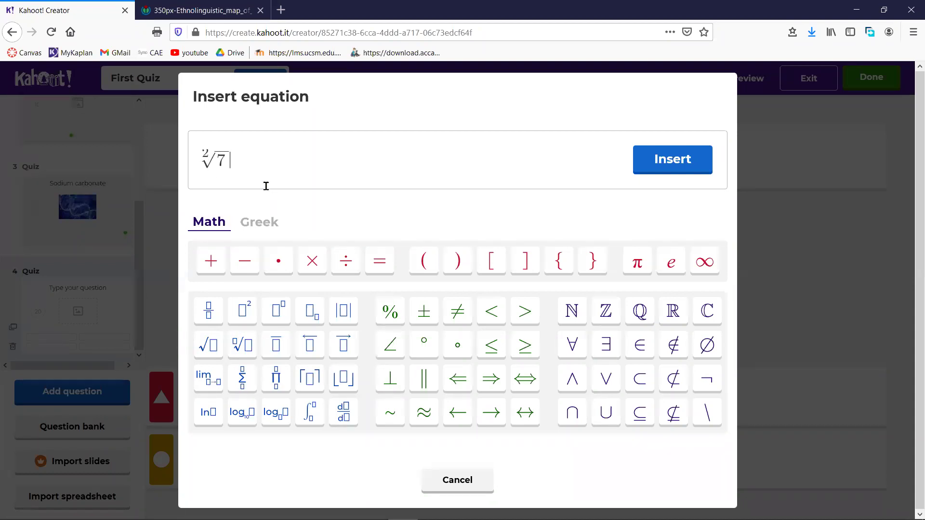
pyautogui.hotkey('ctrl', 'a')
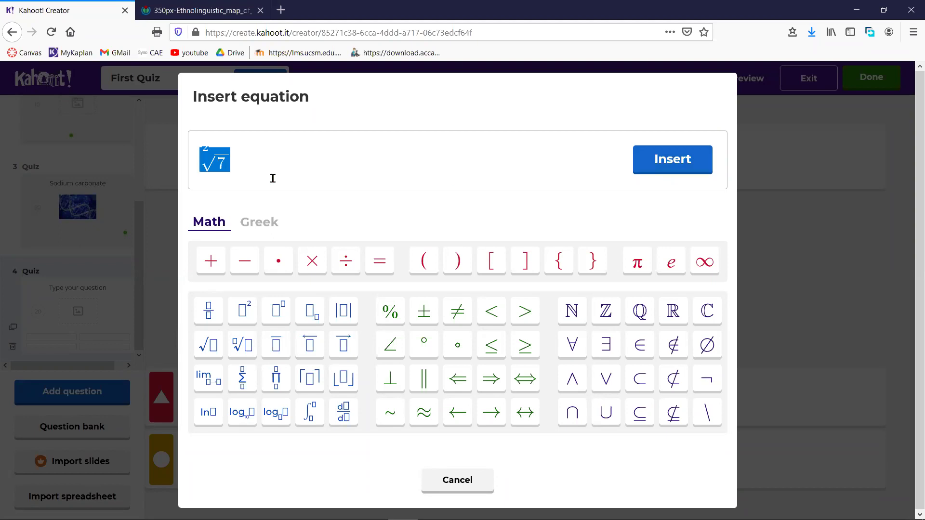
pyautogui.click(255, 169)
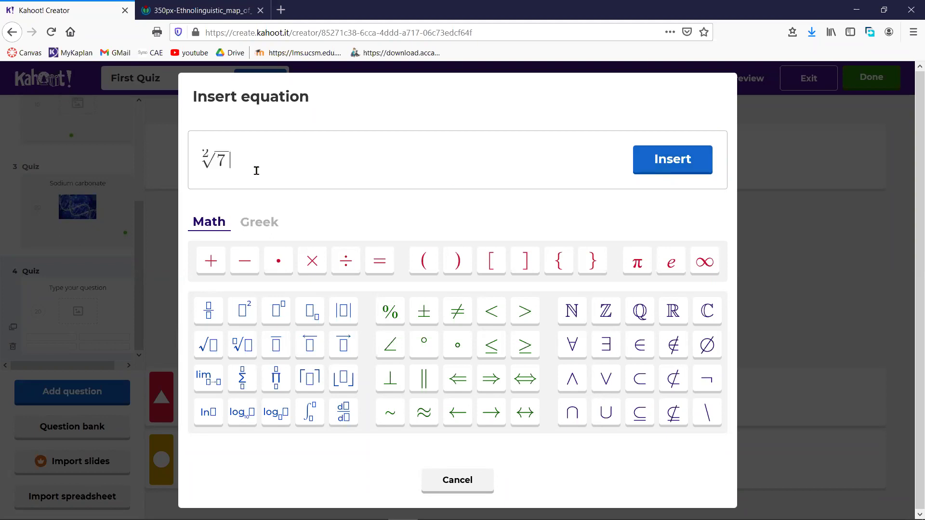
pyautogui.click(692, 165)
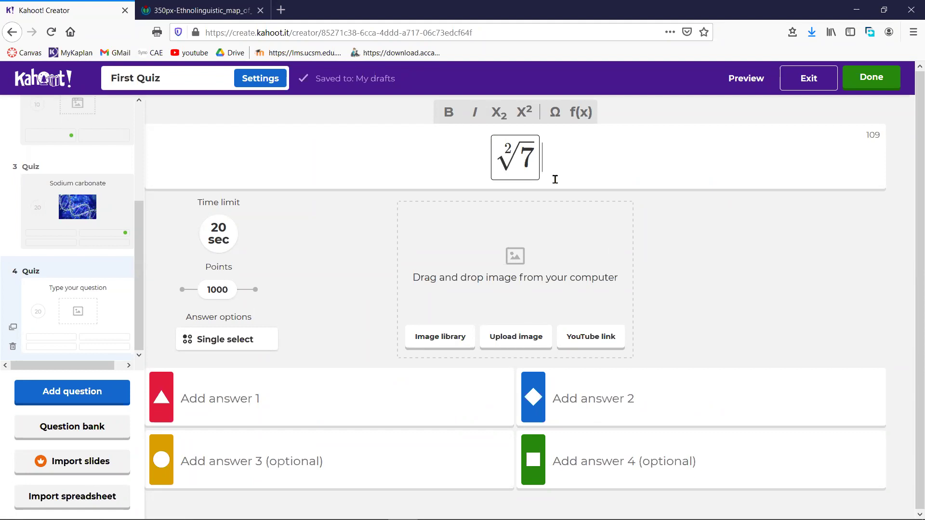
pyautogui.press('BackSpace')
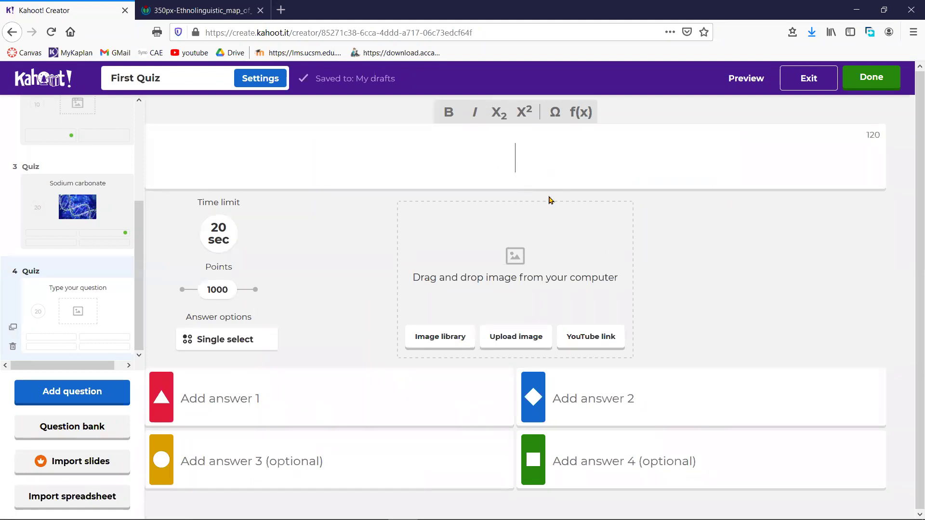
# Insert the equation √9 into the fourth question's text and add "= ?" after it
pyautogui.click(580, 112)
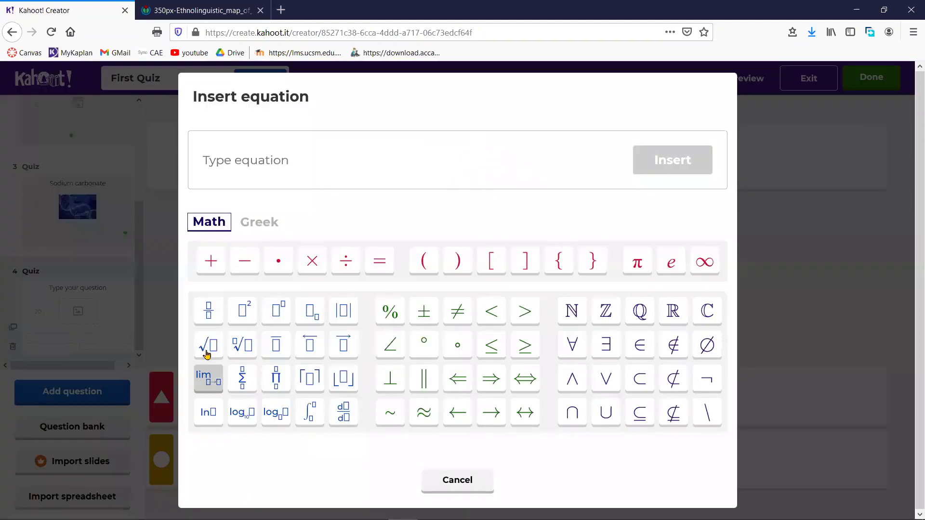
pyautogui.click(207, 355)
pyautogui.write('9')
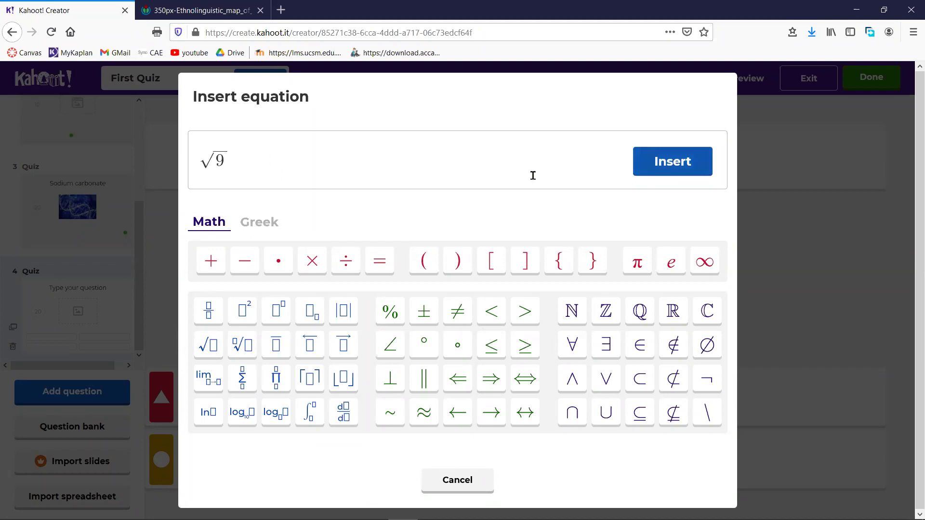
pyautogui.press('Return')
pyautogui.write('= j')
pyautogui.press('BackSpace')
pyautogui.write('?')
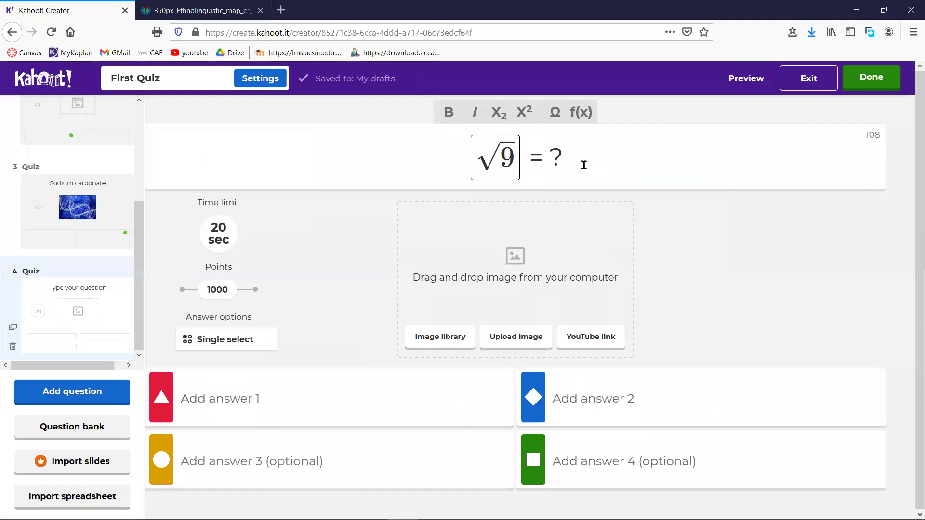
# Make the "= ?" after the √9 equation bold
pyautogui.hotkey('shift', 'Left')
pyautogui.hotkey('shift', 'Left')
pyautogui.hotkey('shift', 'Left')
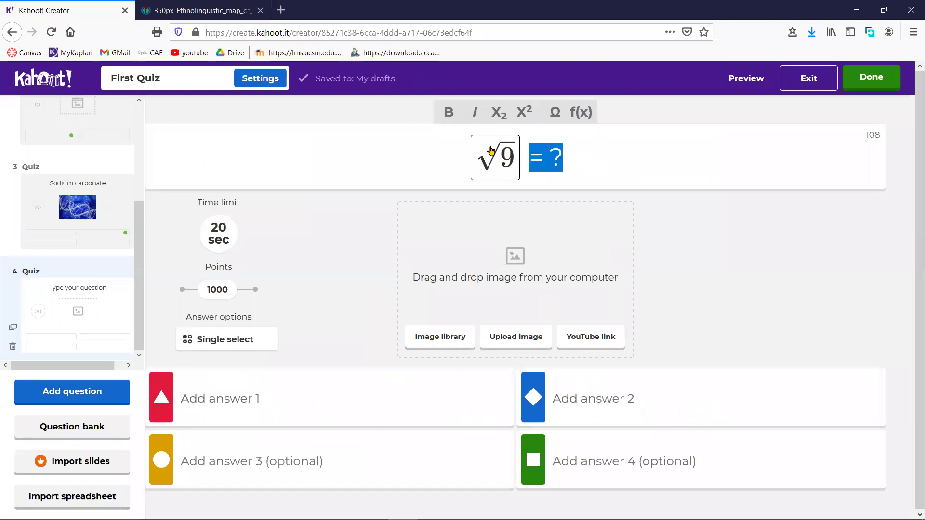
pyautogui.click(451, 112)
pyautogui.moveTo(580, 146); pyautogui.dragTo(524, 157)
pyautogui.click(449, 112)
pyautogui.click(431, 161)
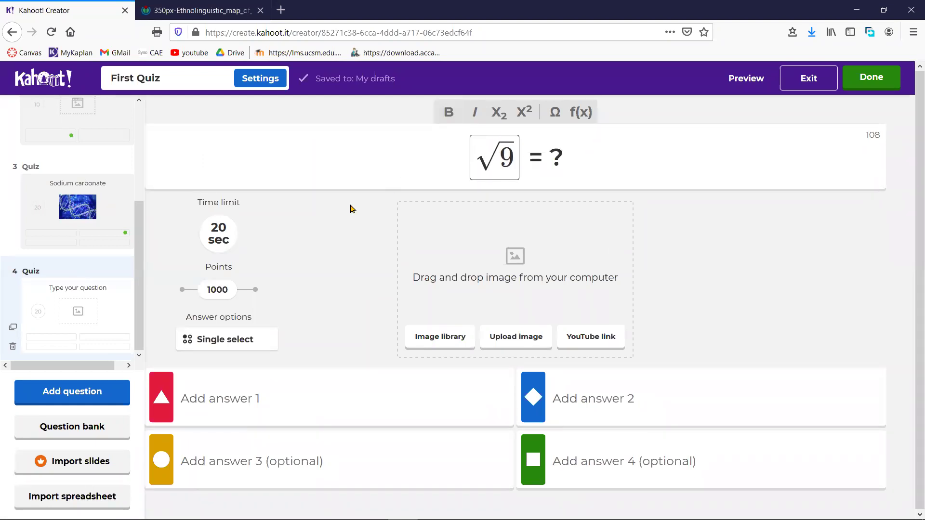
# Remove the bold formatting from the "= ?" in the question text
pyautogui.moveTo(566, 157); pyautogui.dragTo(527, 156)
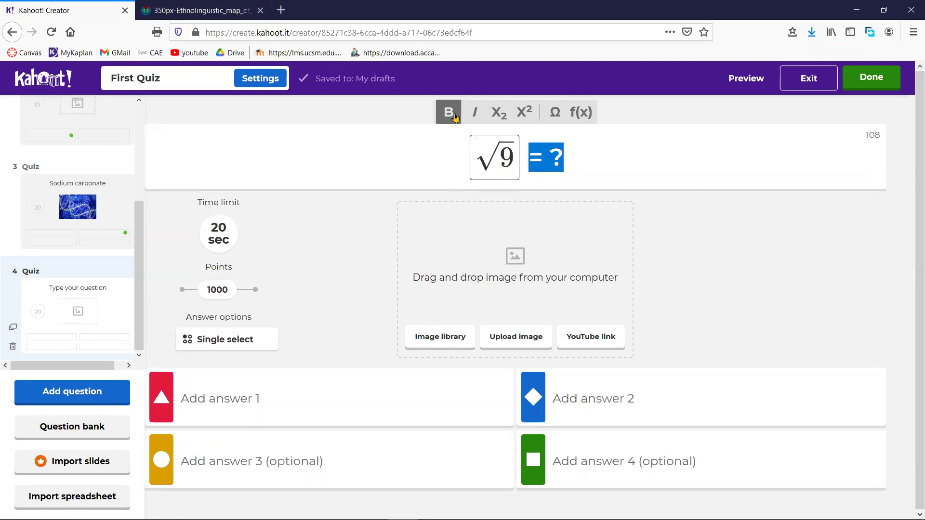
pyautogui.click(448, 112)
pyautogui.click(570, 140)
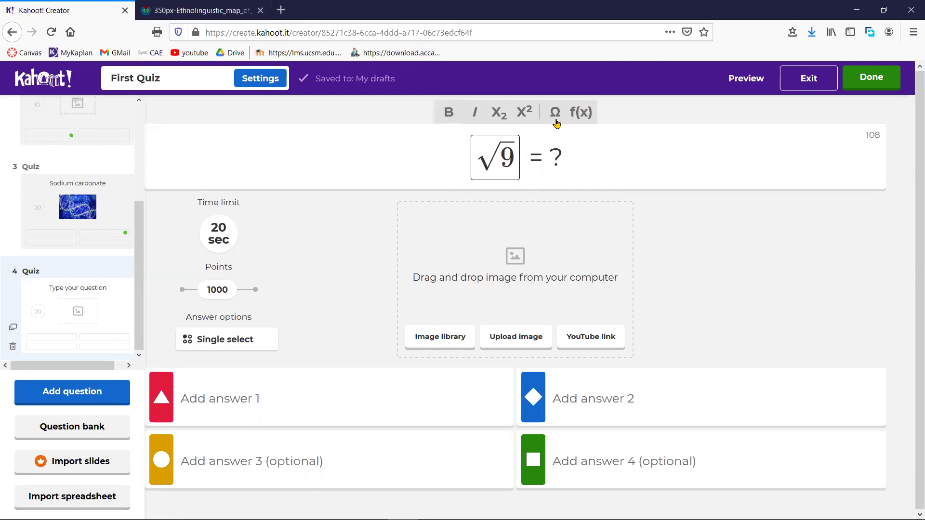
# Browse the symbol categories available for the question text, including Currency, Math and Special characters, and close the list without inserting a symbol
pyautogui.click(556, 115)
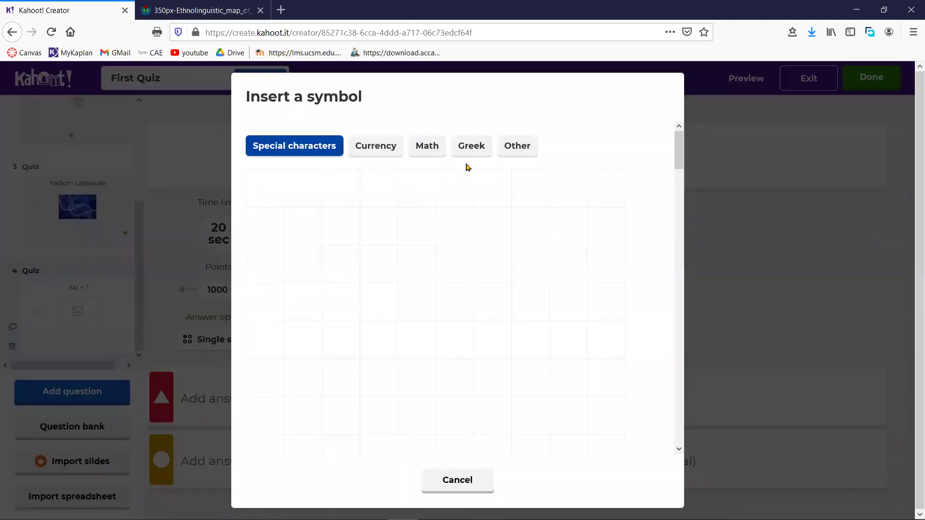
pyautogui.click(376, 145)
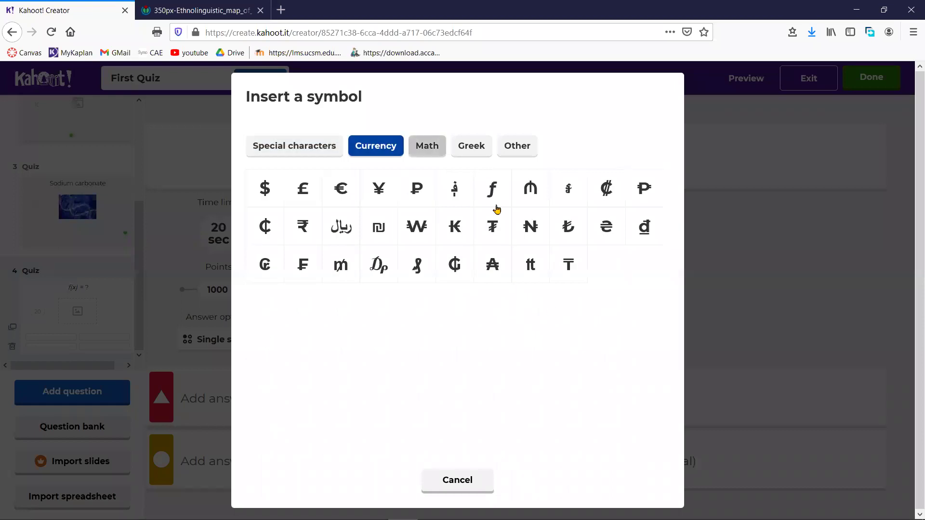
pyautogui.click(427, 145)
pyautogui.click(471, 145)
pyautogui.click(517, 147)
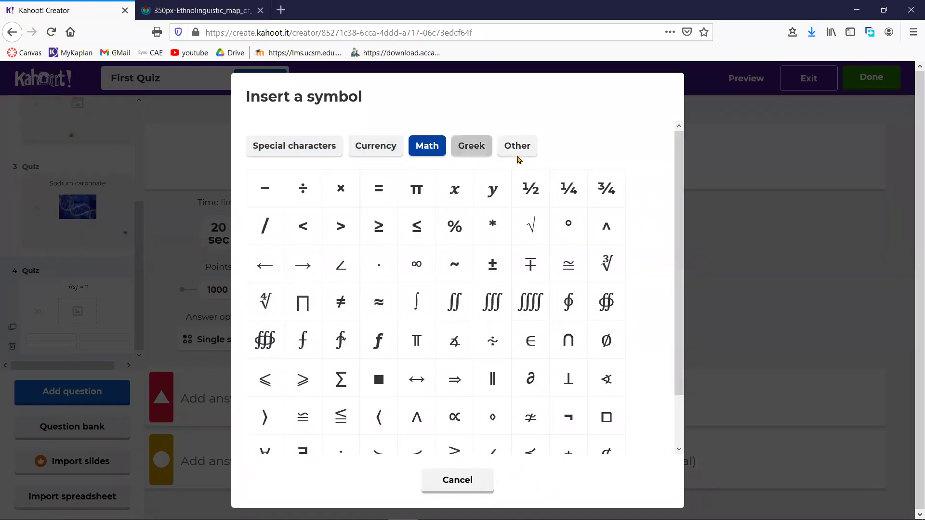
pyautogui.click(376, 146)
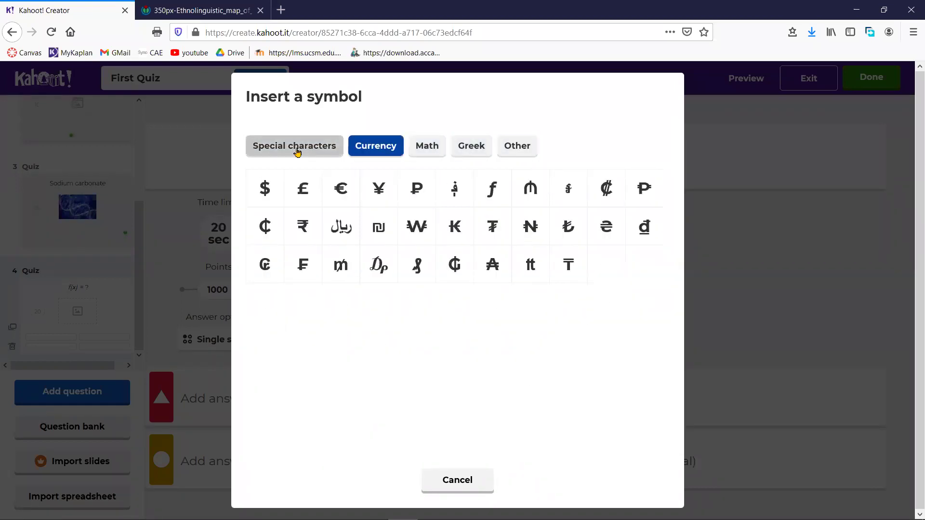
pyautogui.click(296, 150)
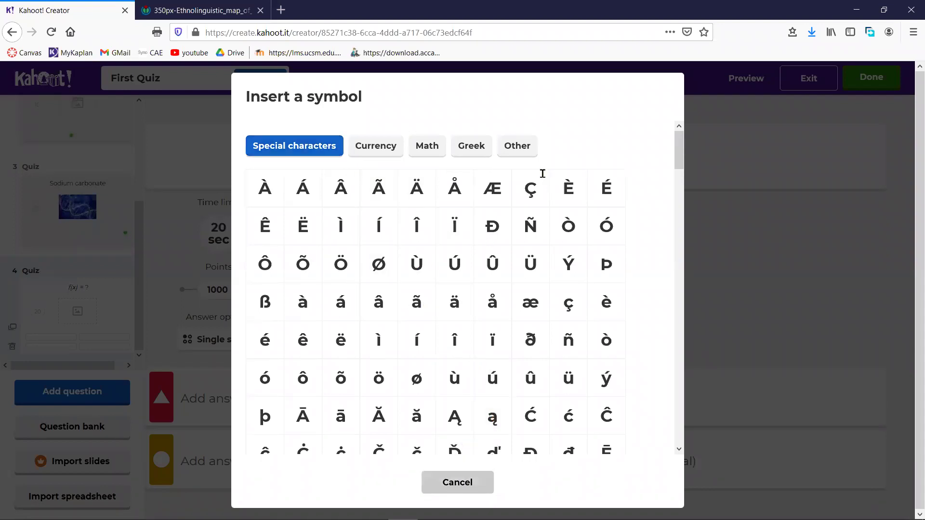
pyautogui.press('Escape')
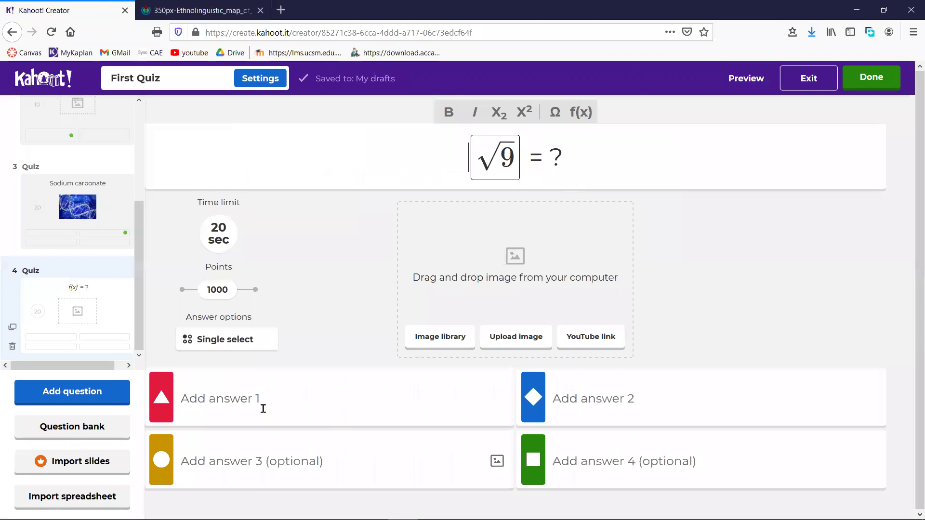
pyautogui.click(573, 155)
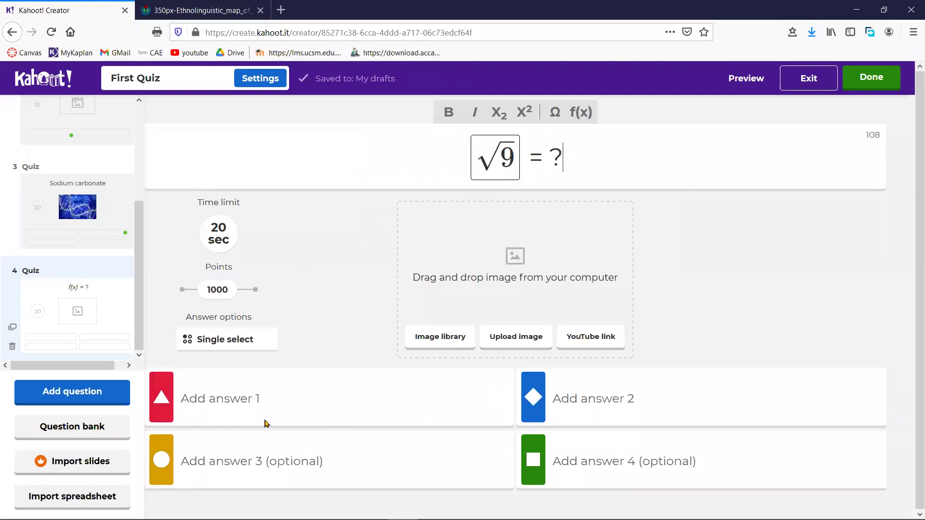
# Fill in the fourth question's four answers as 2, 3, 4 and 5, and mark 3 as correct
pyautogui.click(258, 397)
pyautogui.write('2')
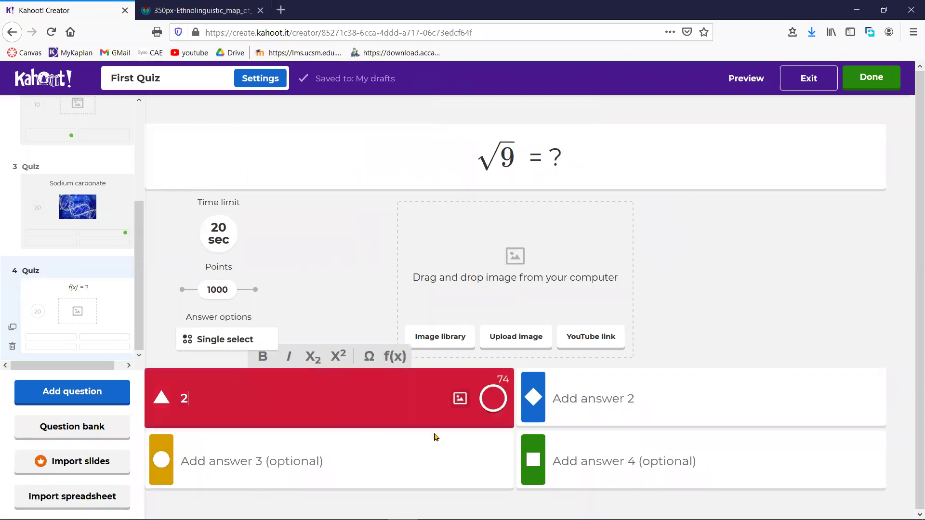
pyautogui.click(624, 404)
pyautogui.write('3')
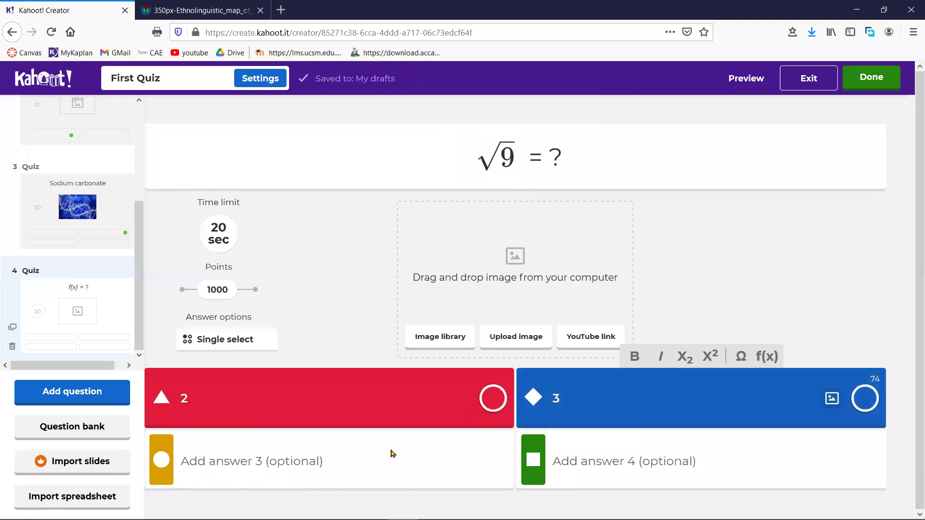
pyautogui.click(336, 463)
pyautogui.write('4')
pyautogui.click(613, 457)
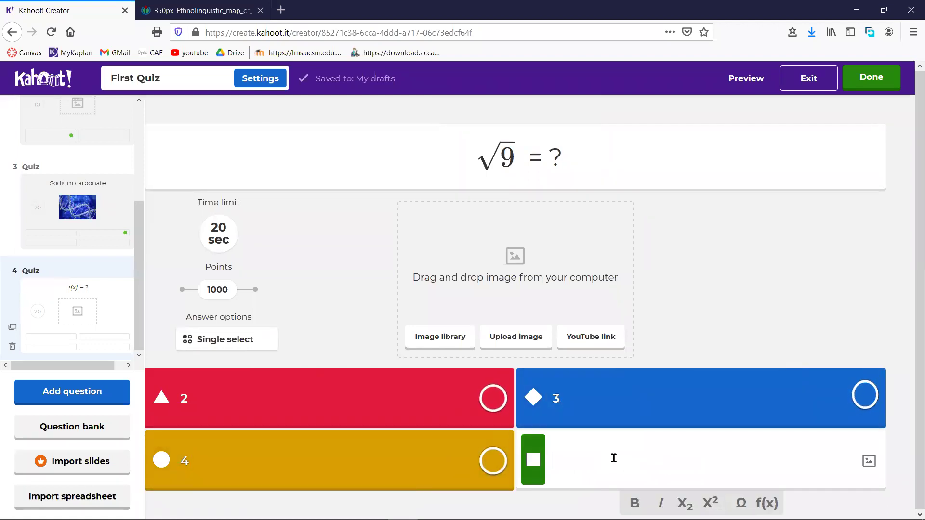
pyautogui.write('5')
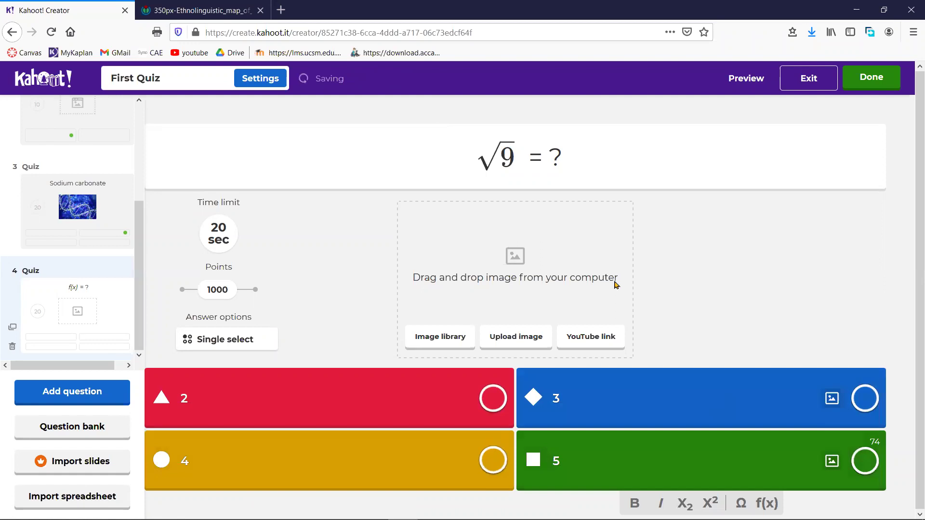
pyautogui.click(865, 398)
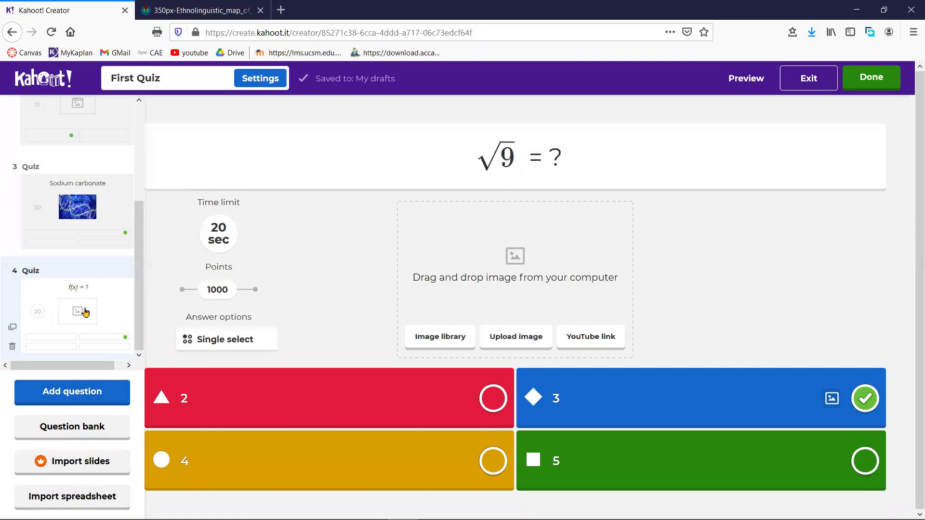
# Add a fifth question of type Quiz with the text "What is this video about?"
pyautogui.click(92, 394)
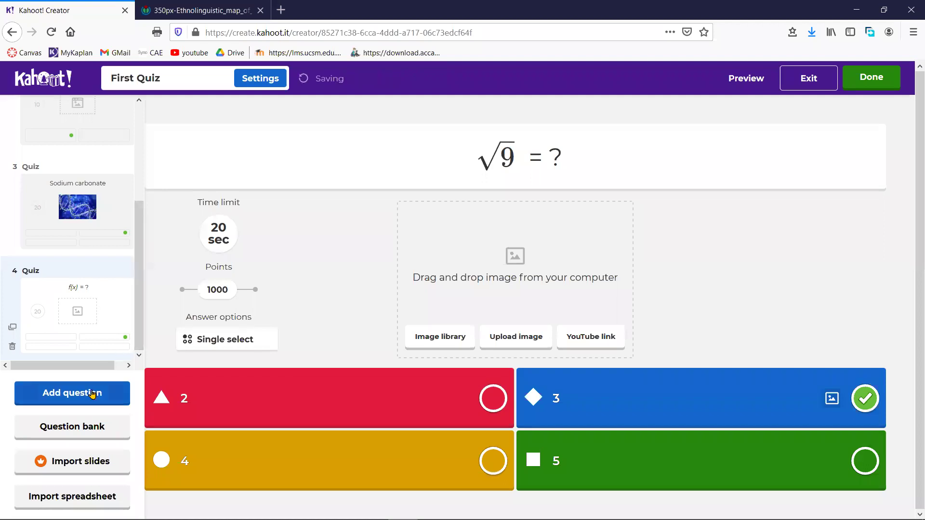
pyautogui.click(93, 394)
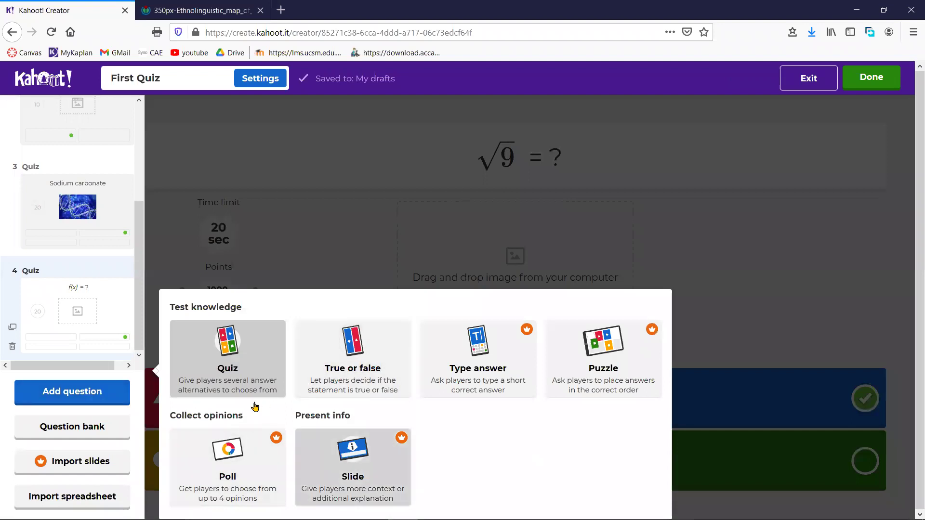
pyautogui.click(231, 361)
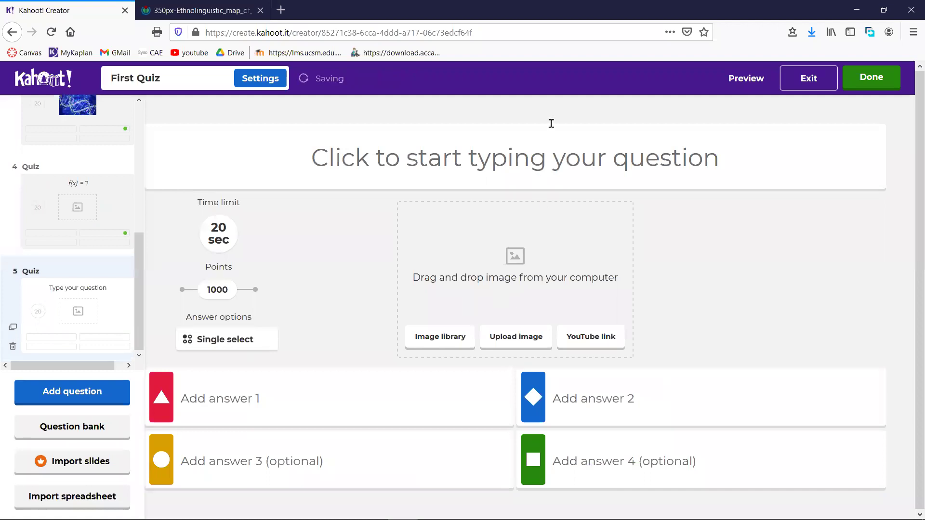
pyautogui.click(542, 165)
pyautogui.write('What is this video about?')
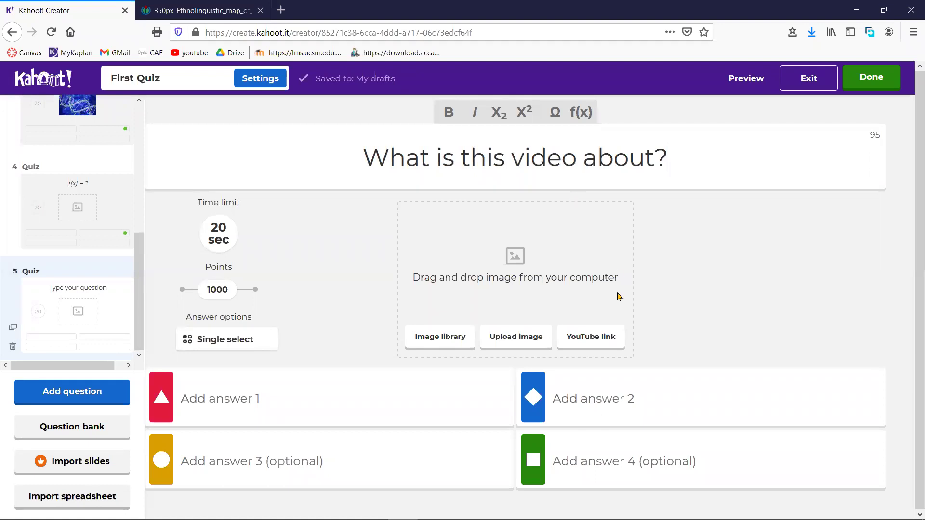
# Start adding a YouTube video to the fifth question and open the YouTube site to find one
pyautogui.click(590, 340)
pyautogui.click(582, 339)
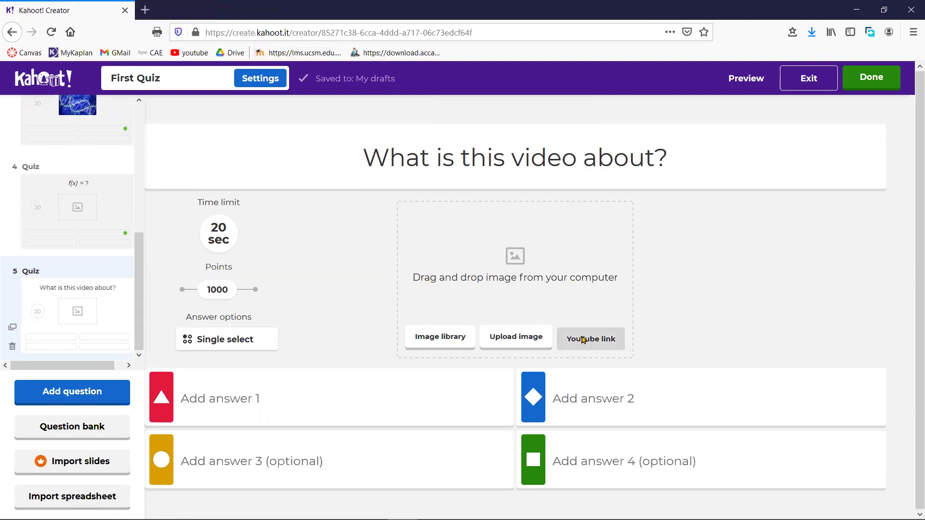
pyautogui.click(583, 339)
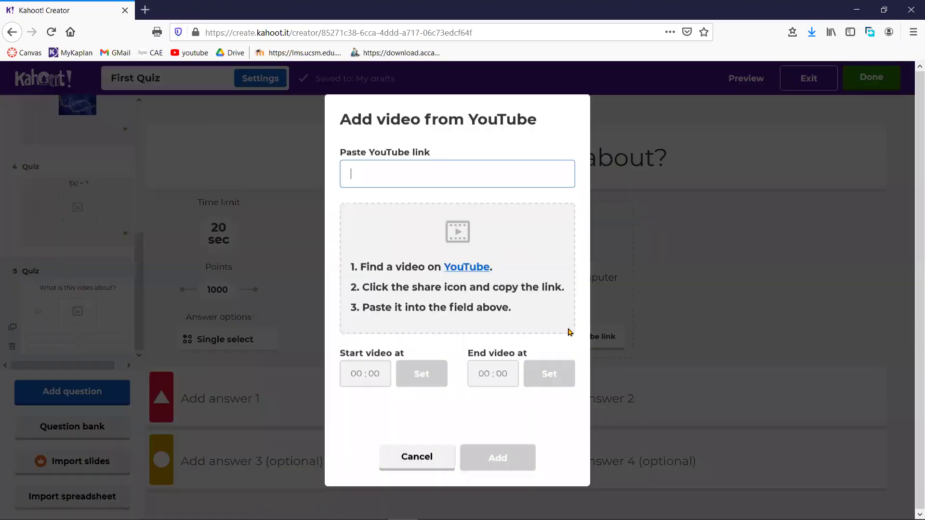
pyautogui.rightClick(393, 178)
pyautogui.click(376, 183)
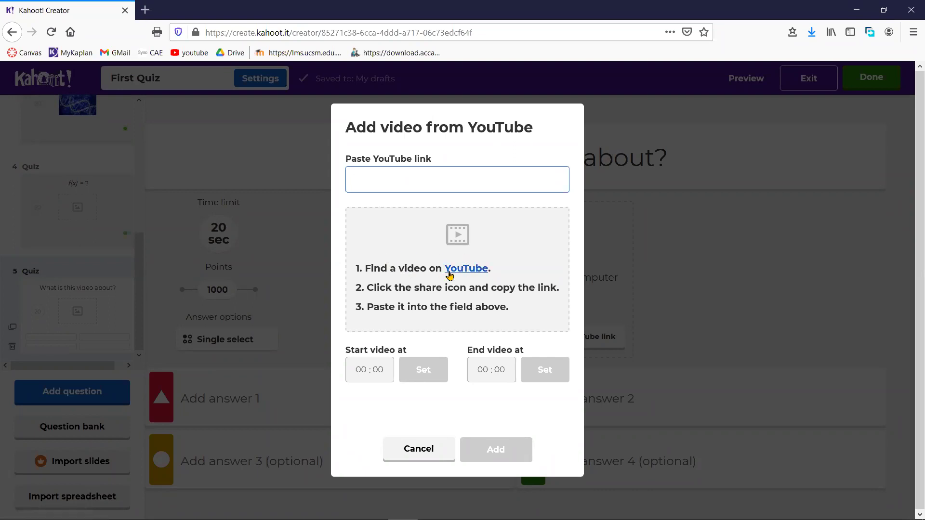
pyautogui.click(468, 270)
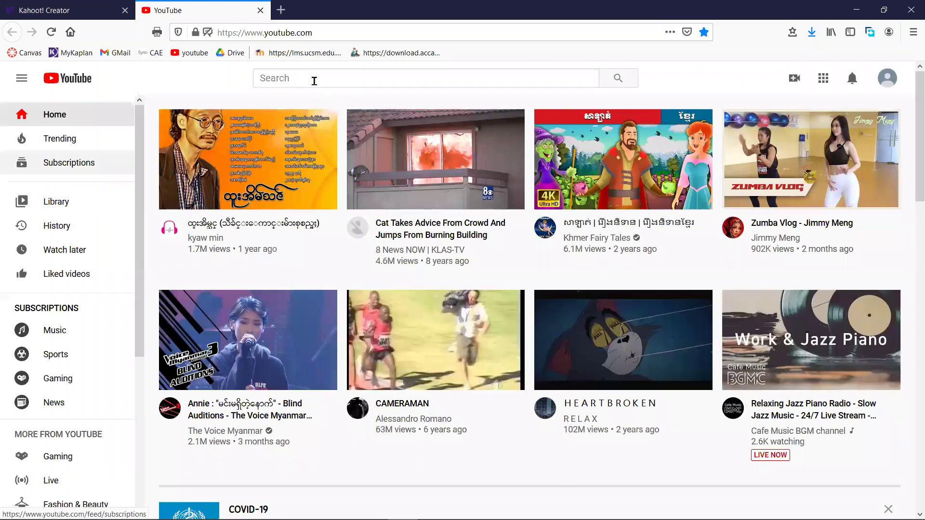
# Search YouTube for "လက်ဆေးပါ" and open the Ministry of Health and Sports hand-washing video with that title
pyautogui.click(314, 81)
pyautogui.write('လက်ေ')
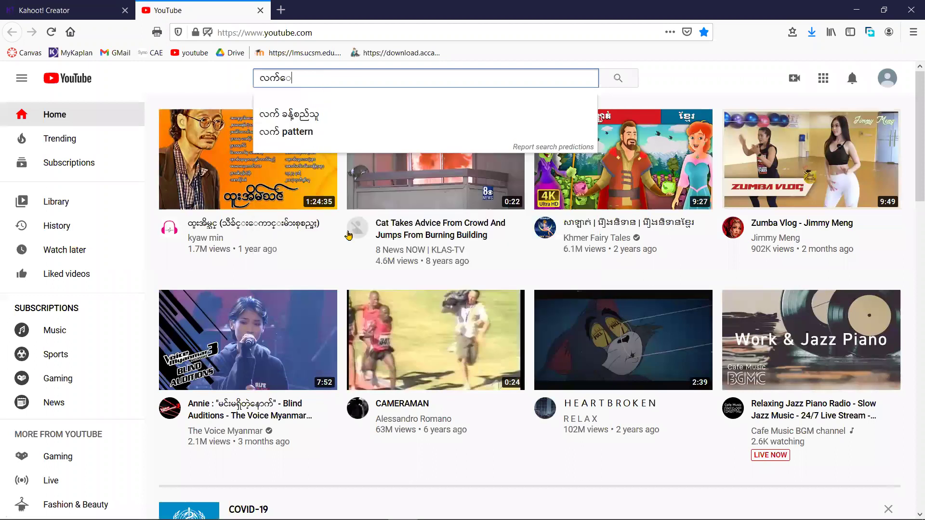
pyautogui.write('ဆ')
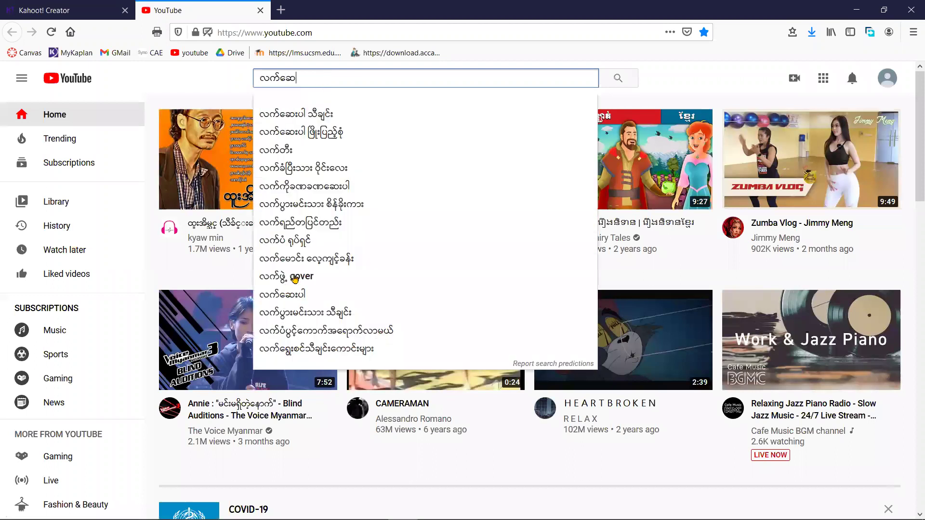
pyautogui.write('း')
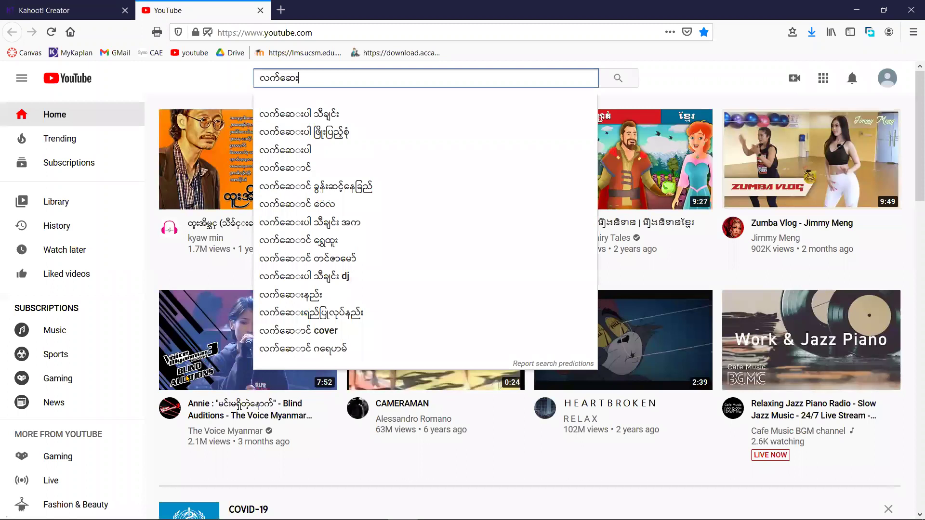
pyautogui.write('ပါ')
pyautogui.press('Return')
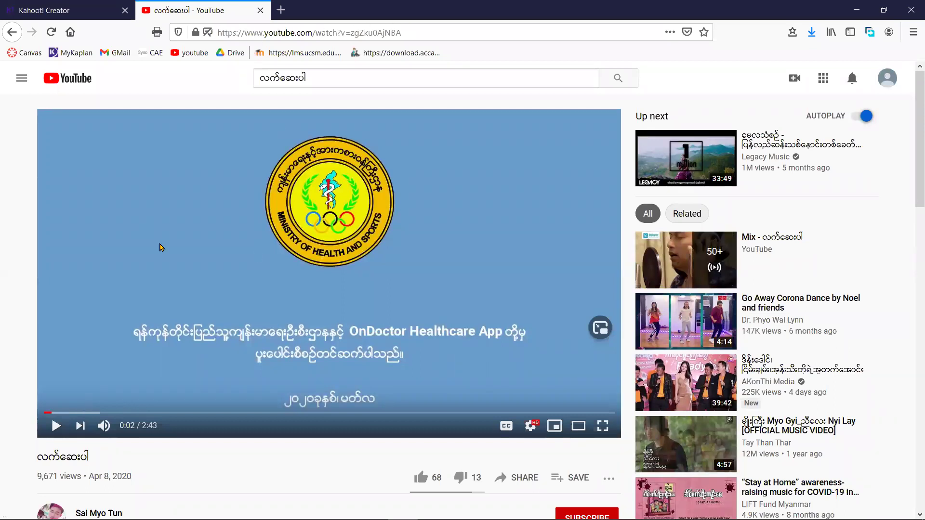
# Copy the full web address of the open "လက်ဆေးပါ" video
pyautogui.hotkey('ctrl', 'l')
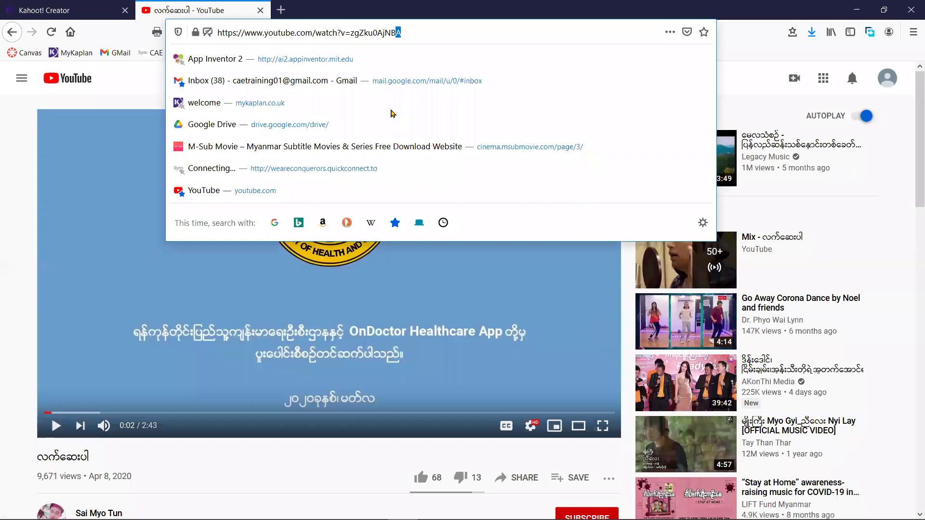
pyautogui.hotkey('ctrl', 'a')
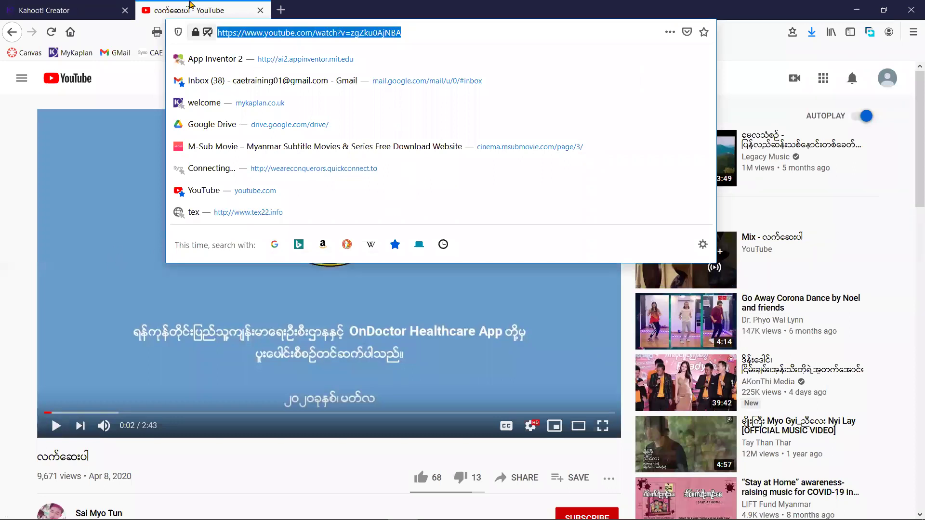
pyautogui.hotkey('ctrl', 'Tab')
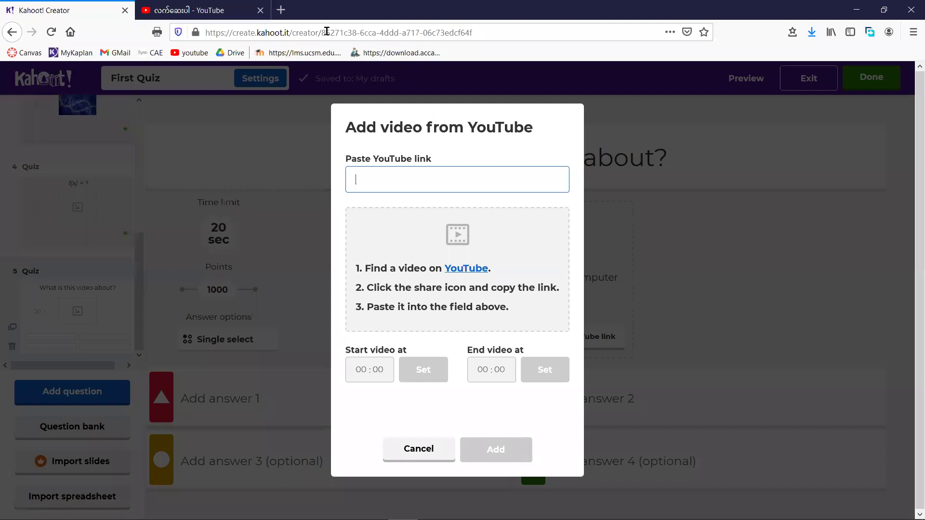
pyautogui.hotkey('ctrl', 'Tab')
pyautogui.click(231, 30)
pyautogui.hotkey('ctrl', 'c')
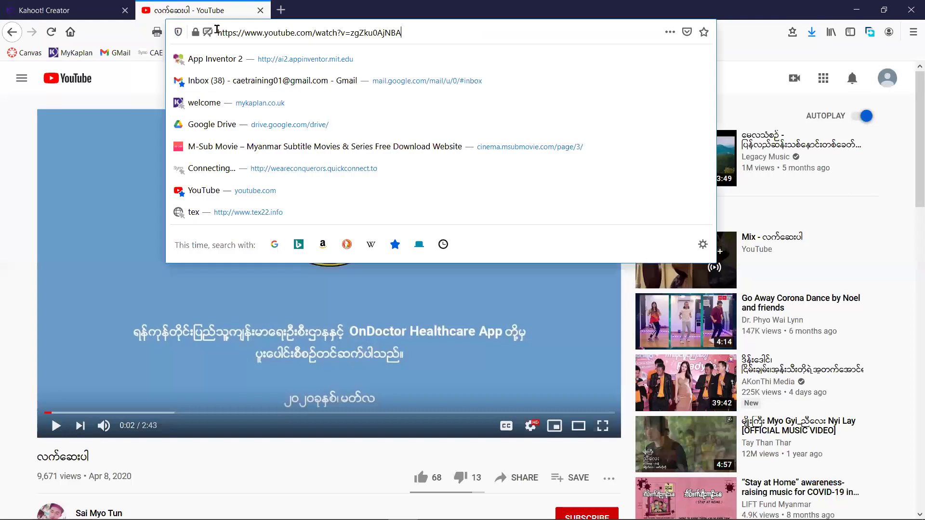
pyautogui.rightClick(262, 34)
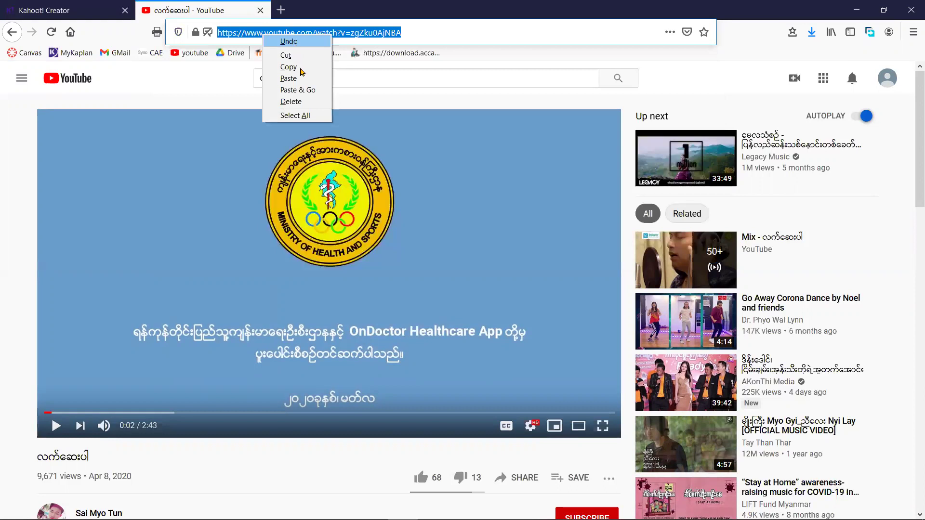
pyautogui.click(288, 67)
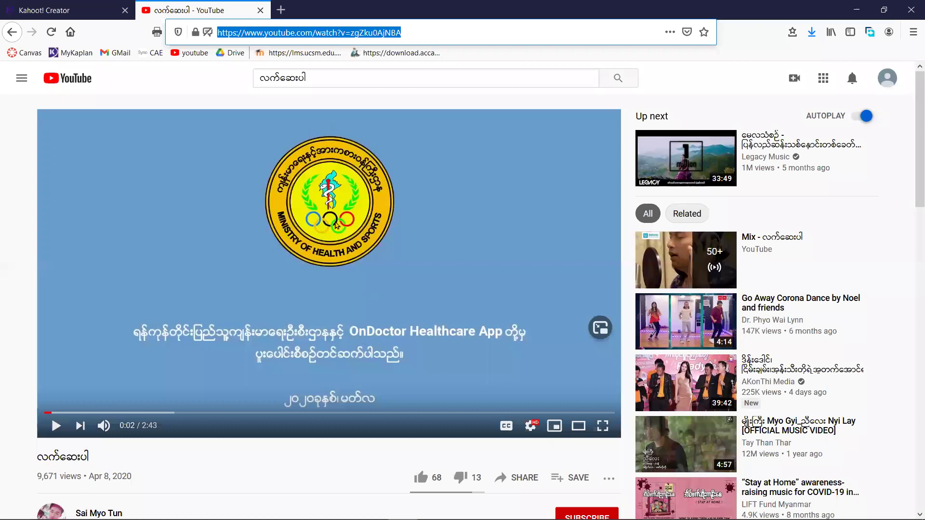
# Switch back to Kahoot and paste the copied video address as the fifth question's YouTube link
pyautogui.click(73, 7)
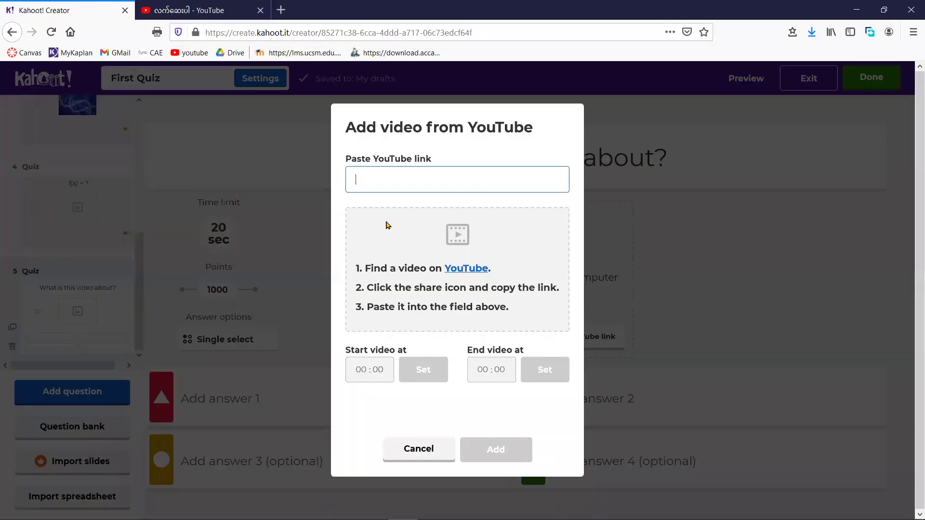
pyautogui.rightClick(393, 175)
pyautogui.click(435, 218)
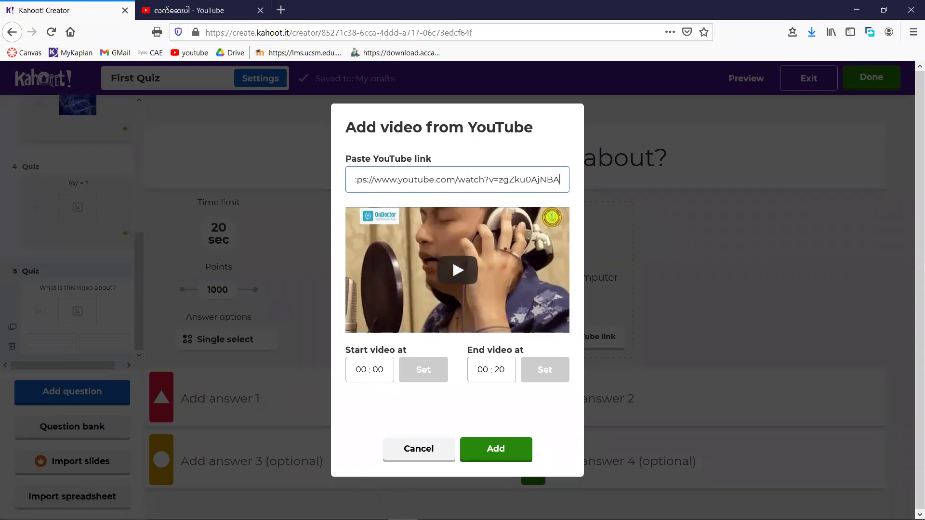
# Set the YouTube video to start at 00:05 and end at 00:25
pyautogui.moveTo(372, 508)
pyautogui.click(368, 370)
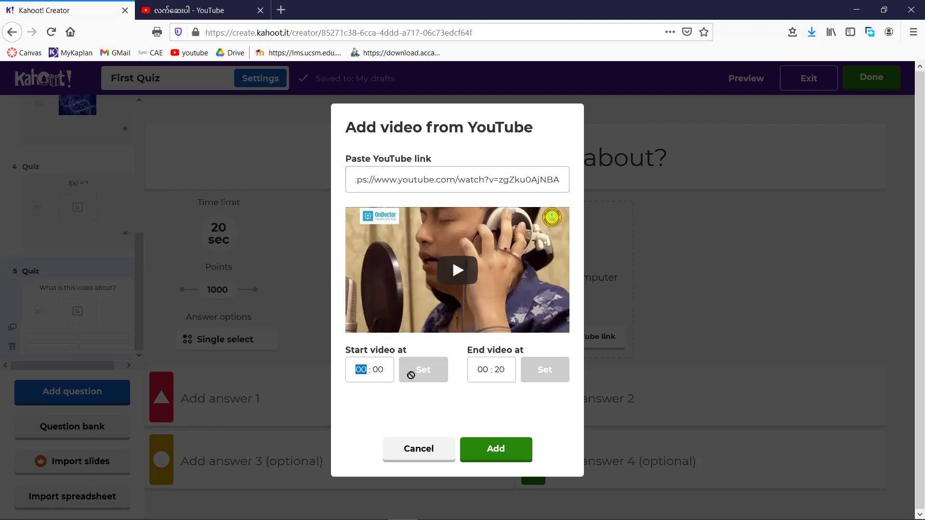
pyautogui.click(377, 370)
pyautogui.write('5')
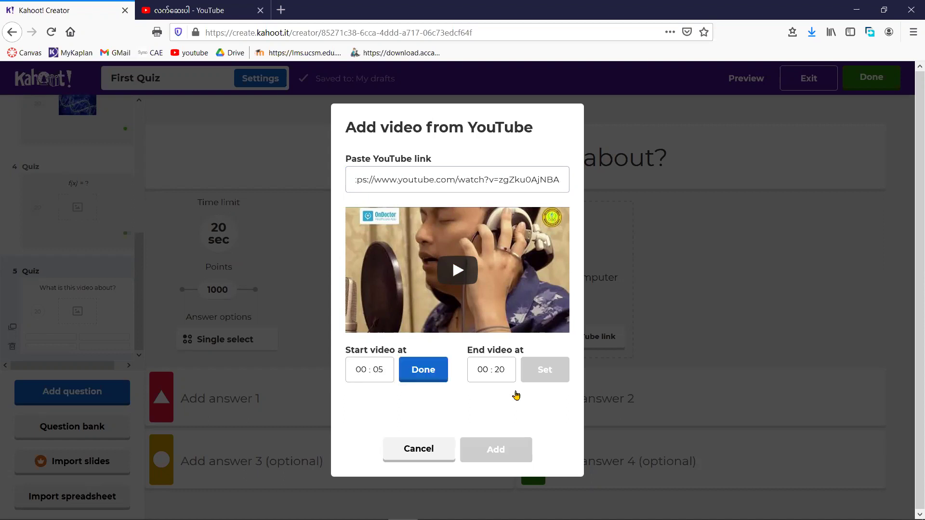
pyautogui.doubleClick(377, 367)
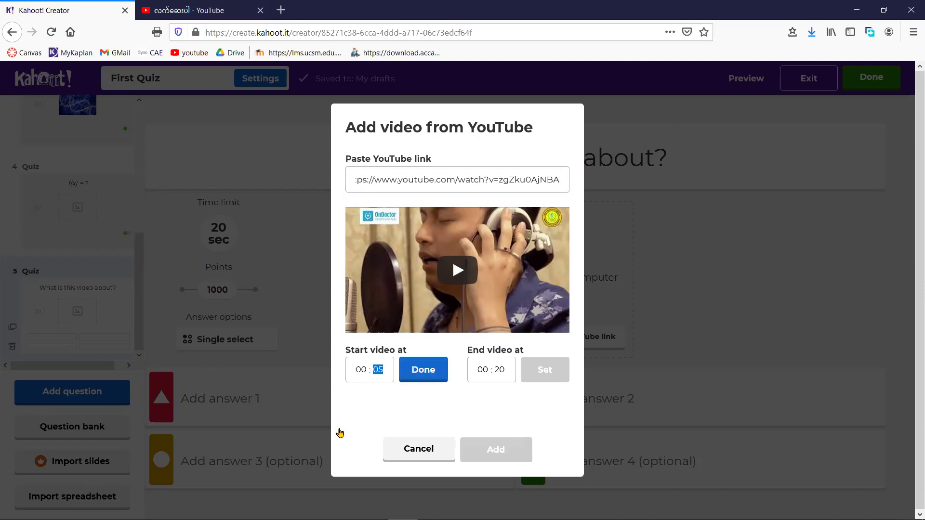
pyautogui.doubleClick(503, 371)
pyautogui.write('15')
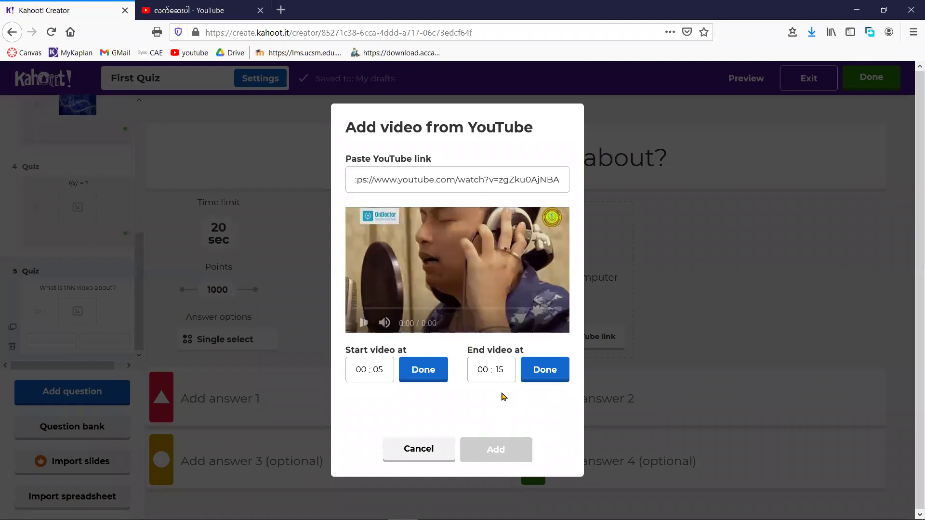
pyautogui.click(537, 376)
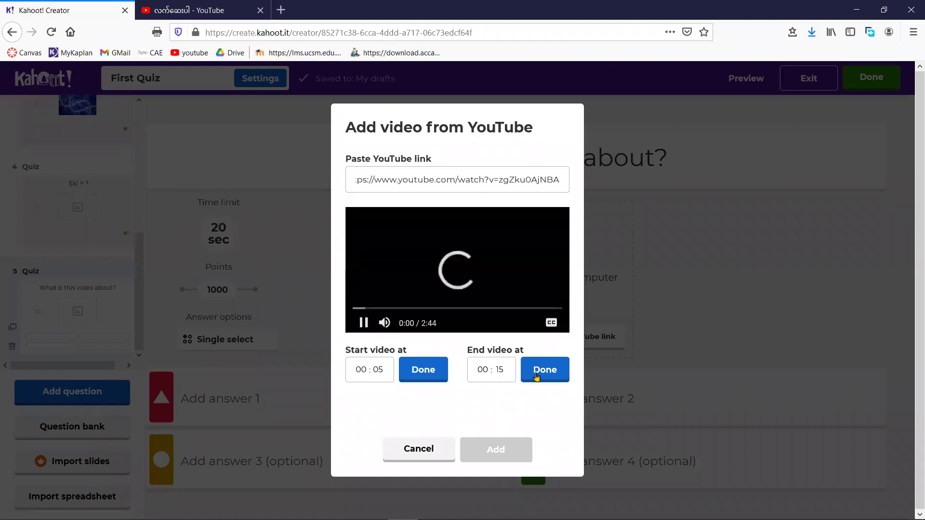
pyautogui.click(433, 379)
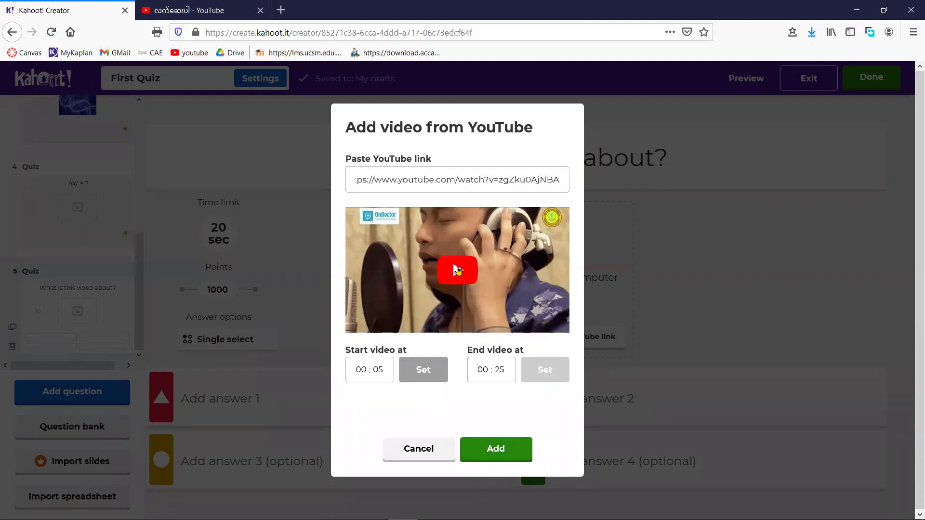
# Preview the trimmed clip, add the video to the fifth question and play it there
pyautogui.click(457, 270)
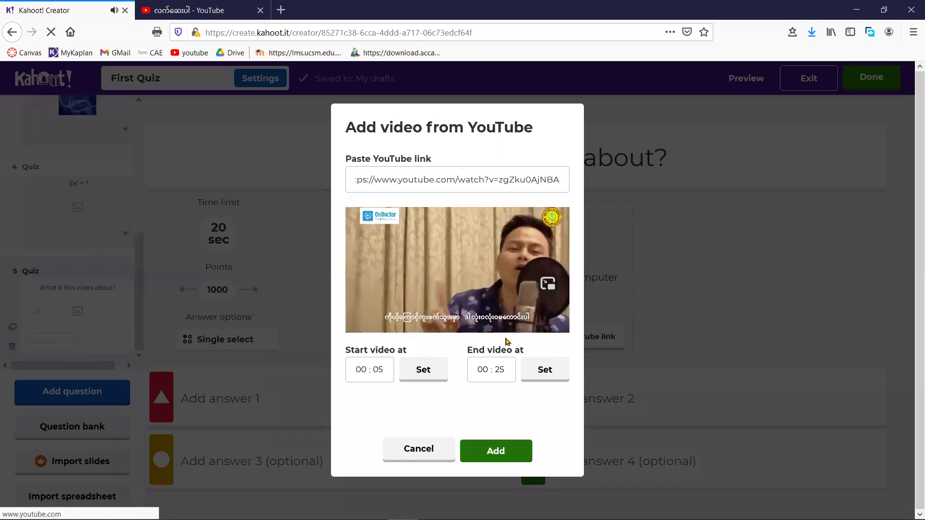
pyautogui.press('Return')
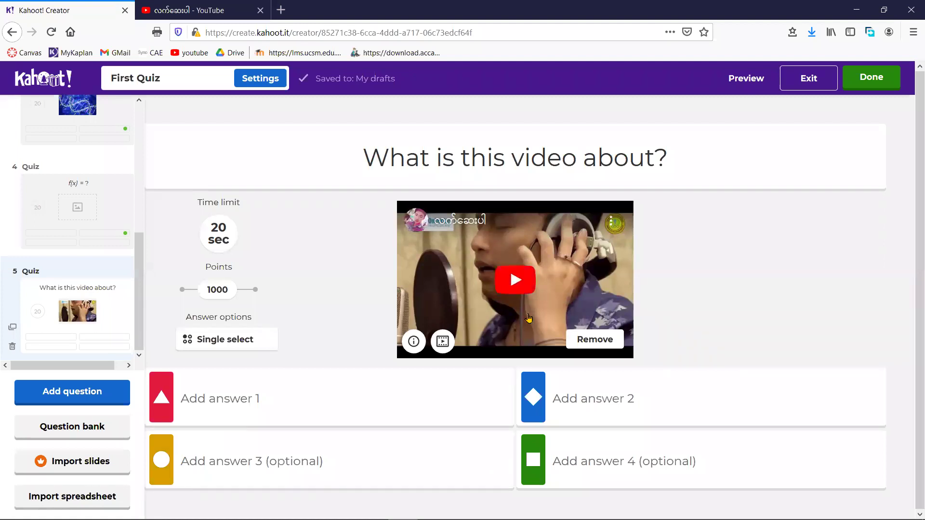
pyautogui.click(514, 281)
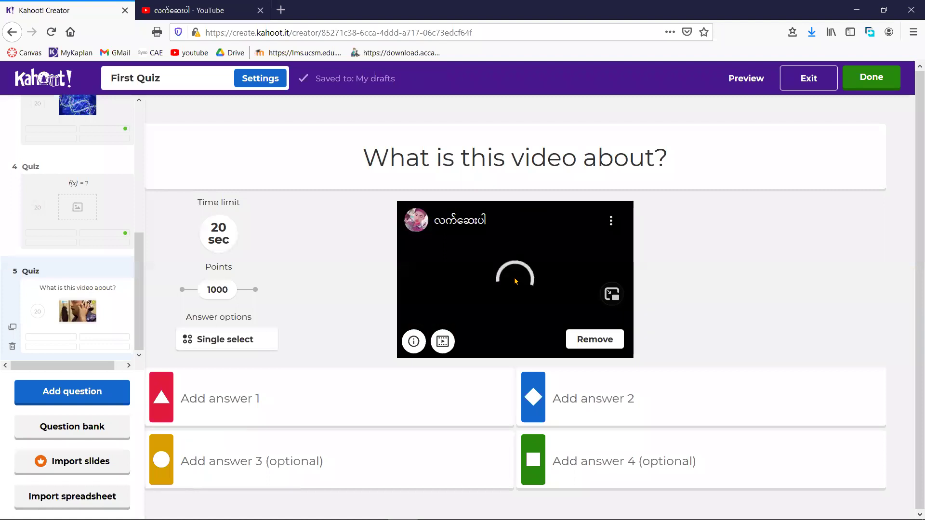
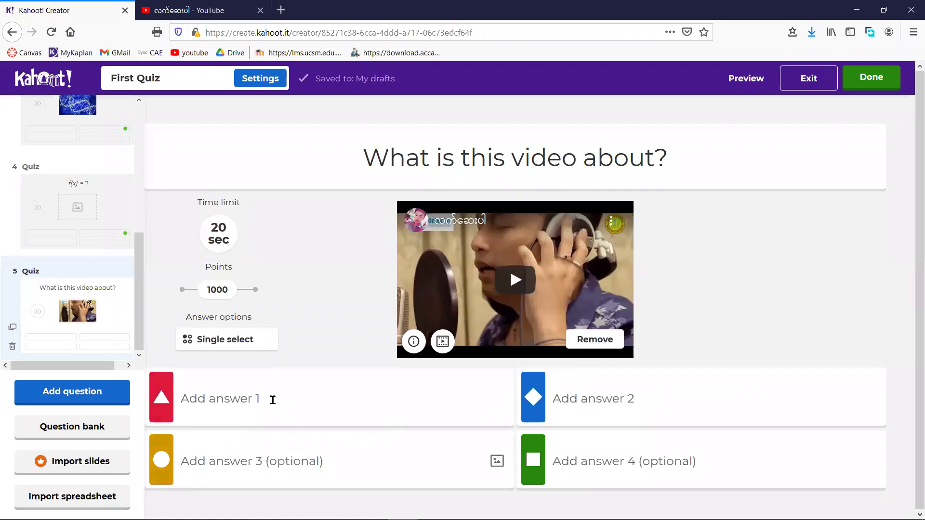
pyautogui.click(272, 401)
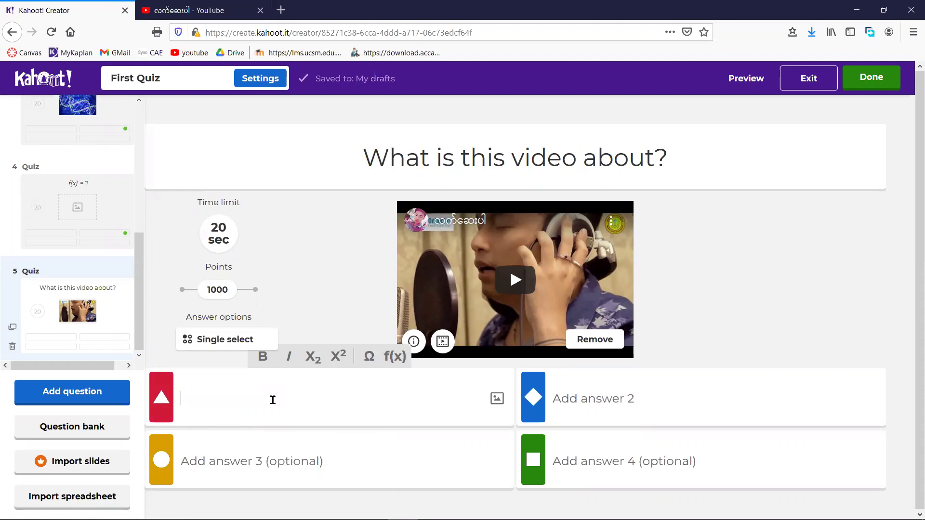
pyautogui.write('ငွေဝင်')
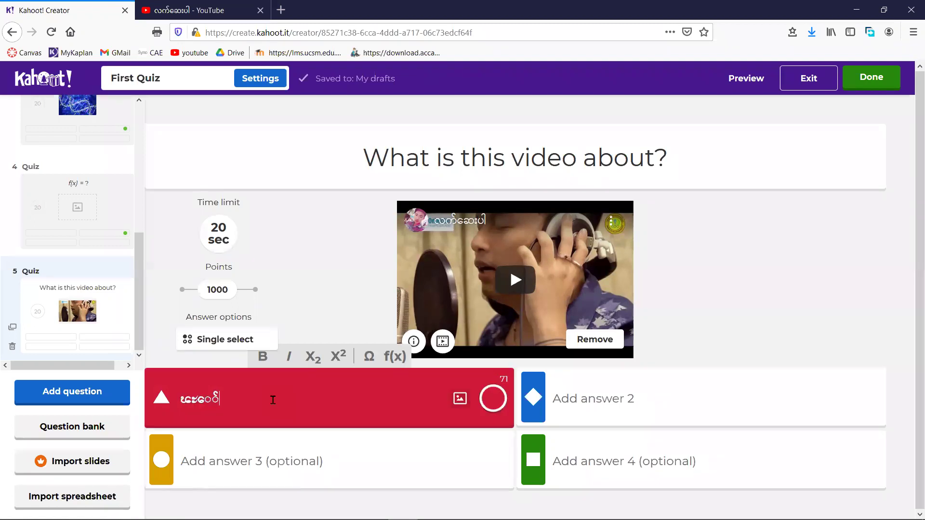
pyautogui.press('BackSpace')
pyautogui.press('BackSpace')
pyautogui.press('BackSpace')
pyautogui.press('BackSpace')
pyautogui.press('BackSpace')
pyautogui.press('BackSpace')
# Turn off the Myanmar keyboard input and enter "Washing Hand" as the fifth question's first answer
pyautogui.hotkey('ctrl', 'shift')
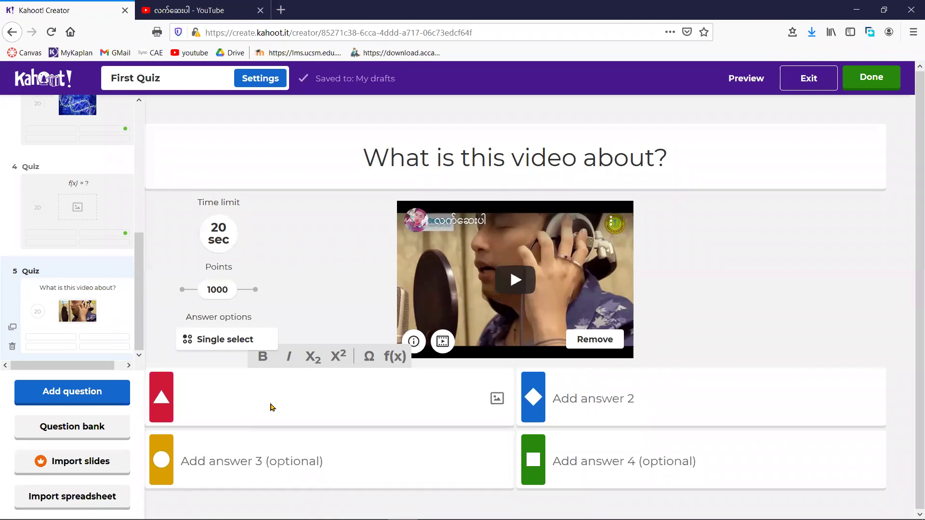
pyautogui.press('super')
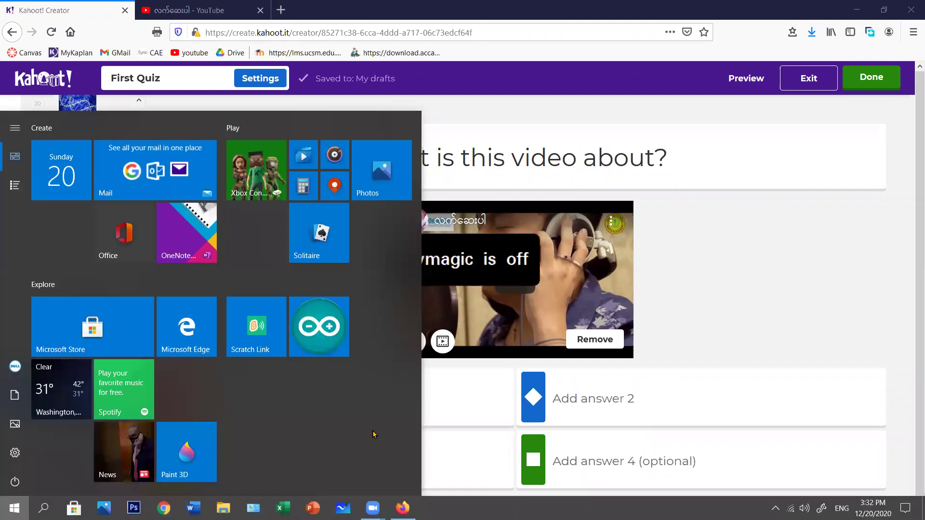
pyautogui.press('Escape')
pyautogui.doubleClick(184, 401)
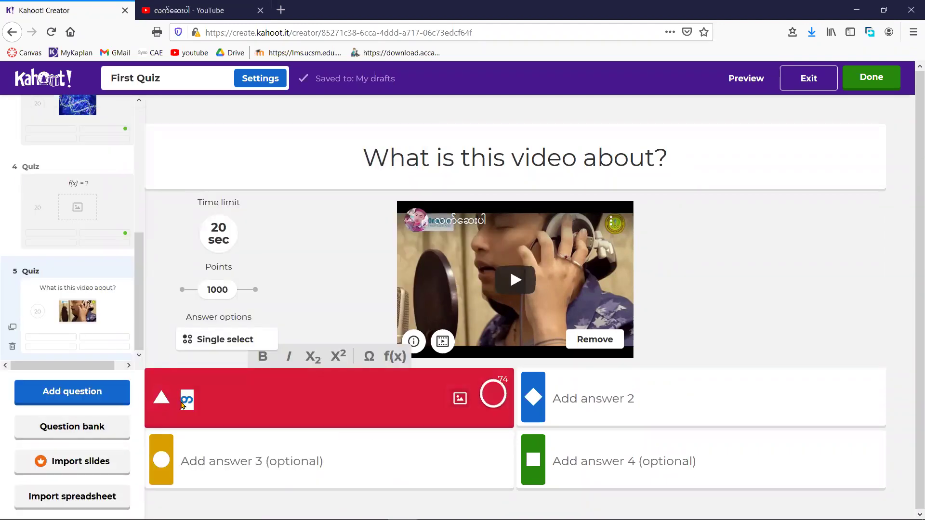
pyautogui.write('w')
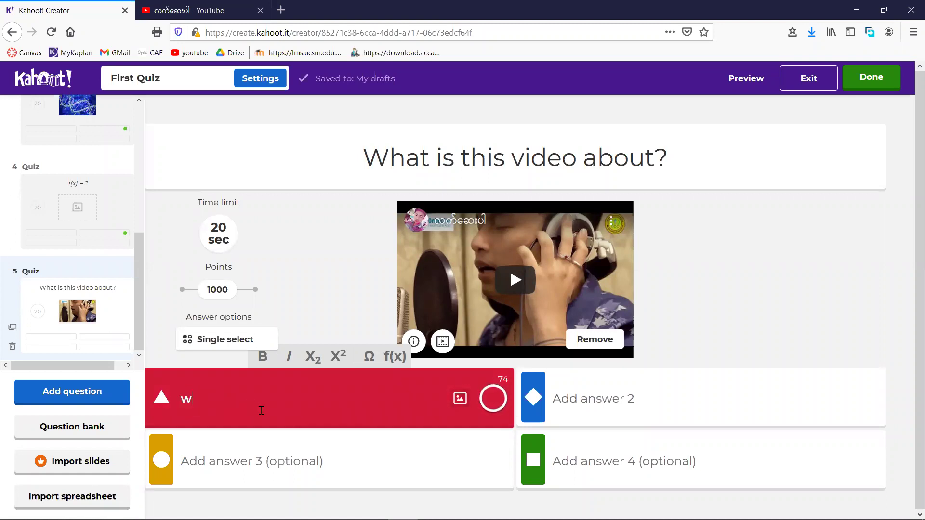
pyautogui.press('BackSpace')
pyautogui.write('W')
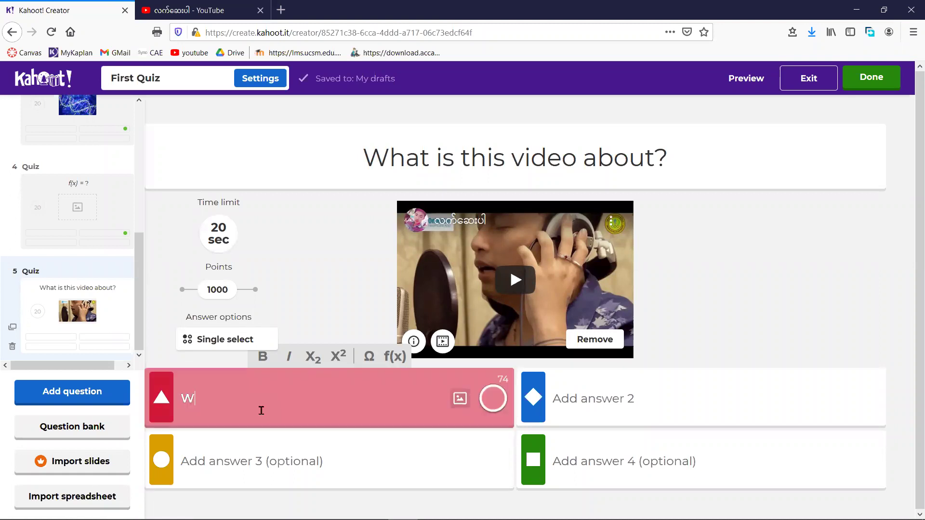
pyautogui.write('ashing Hand')
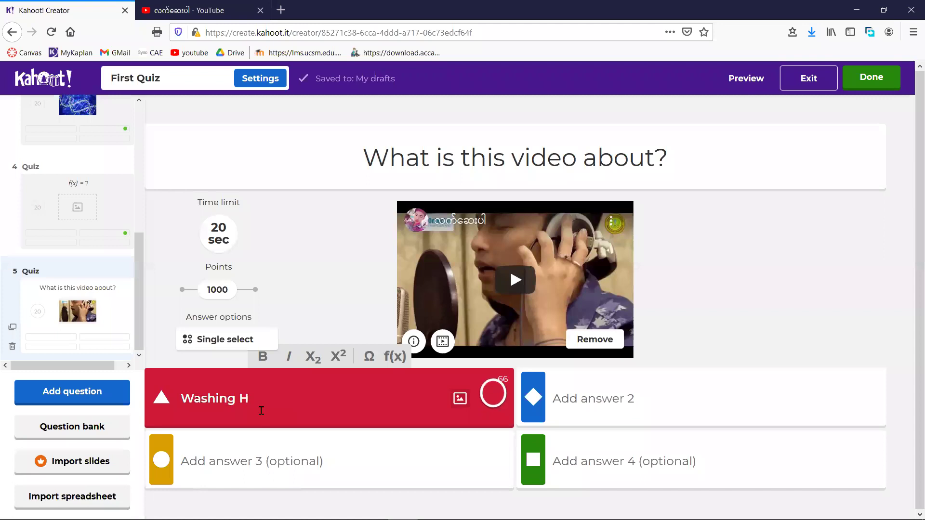
# Enter "Food", "Vegetable" and "Health" as the fifth question's remaining answers and mark "Washing Hand" as correct
pyautogui.click(595, 392)
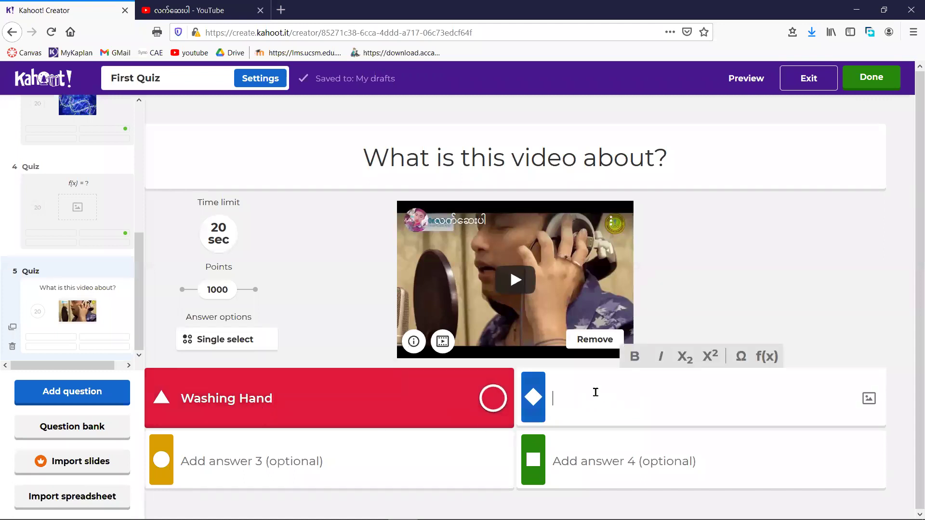
pyautogui.write('Food')
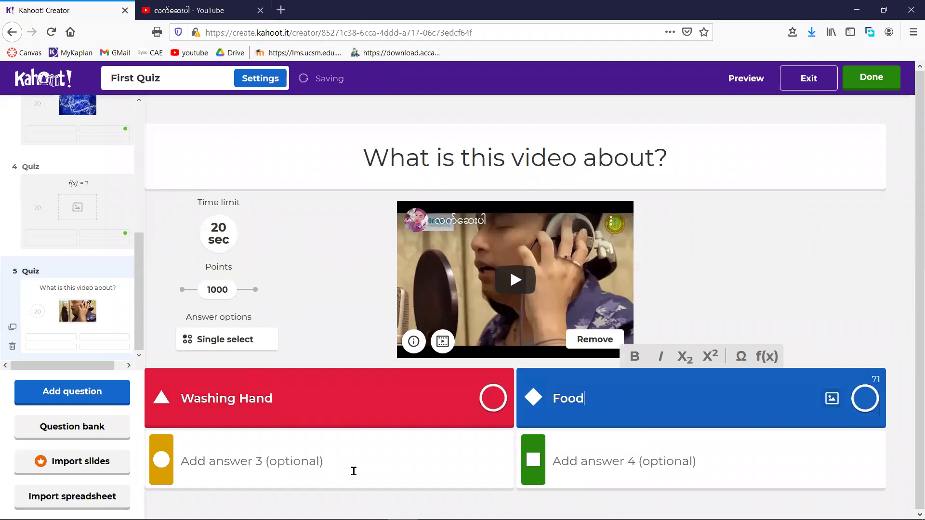
pyautogui.click(353, 471)
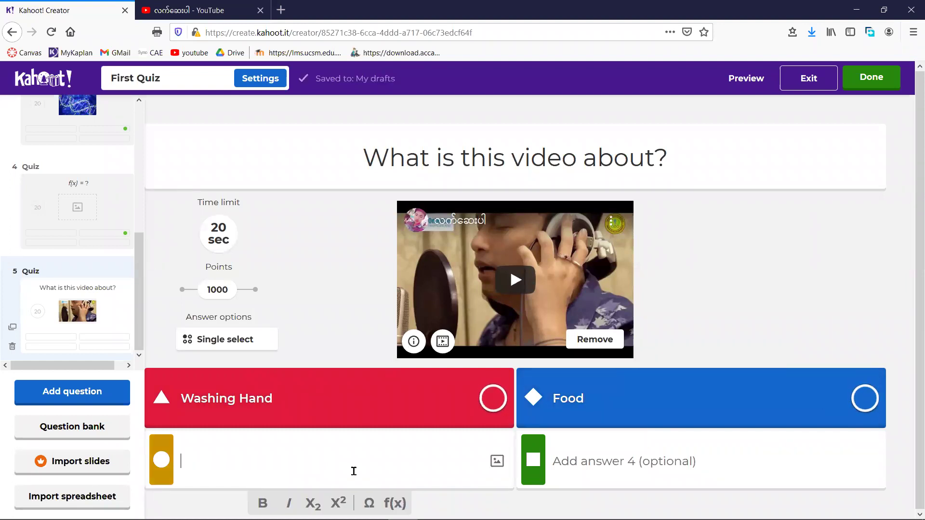
pyautogui.write('Vegetable')
pyautogui.click(593, 464)
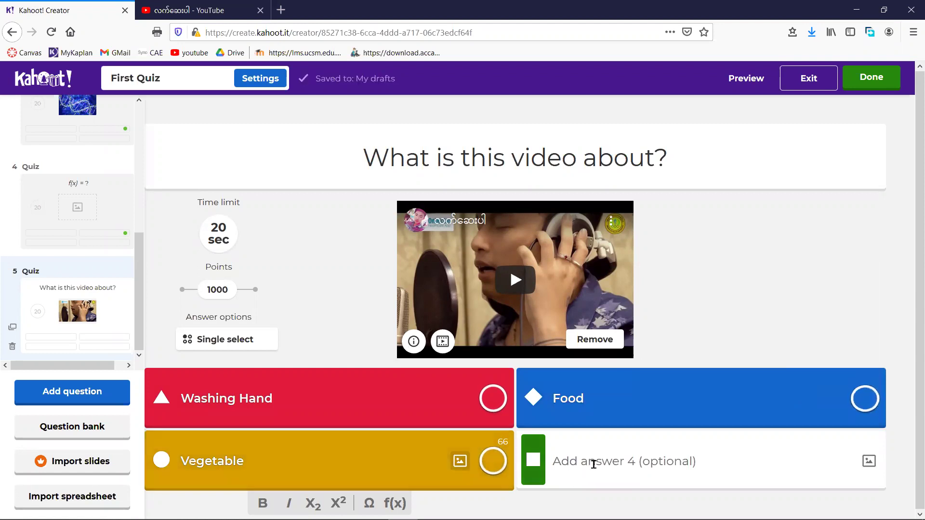
pyautogui.click(594, 464)
pyautogui.write('He')
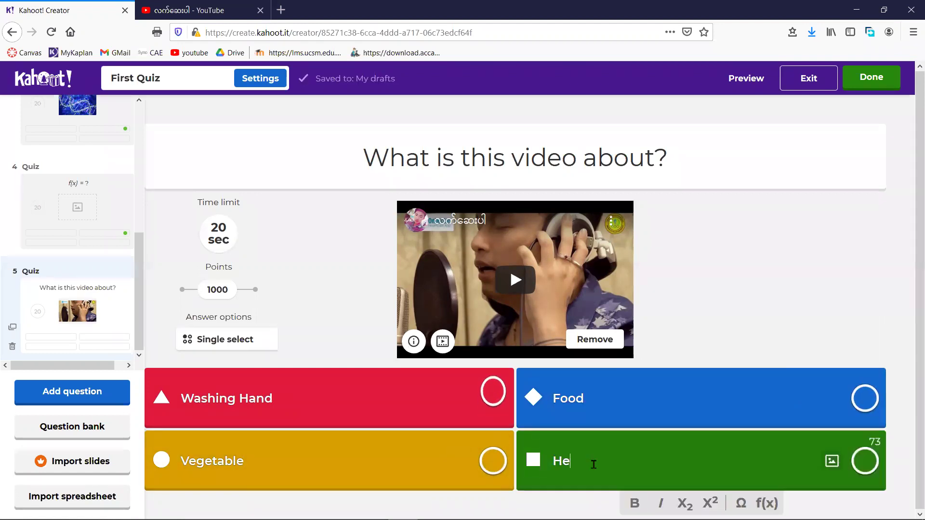
pyautogui.write('alth')
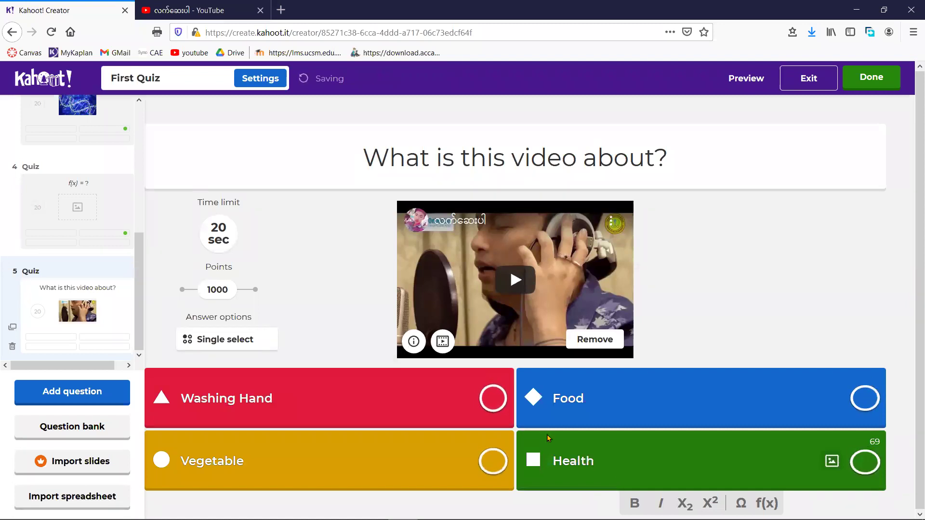
pyautogui.click(502, 404)
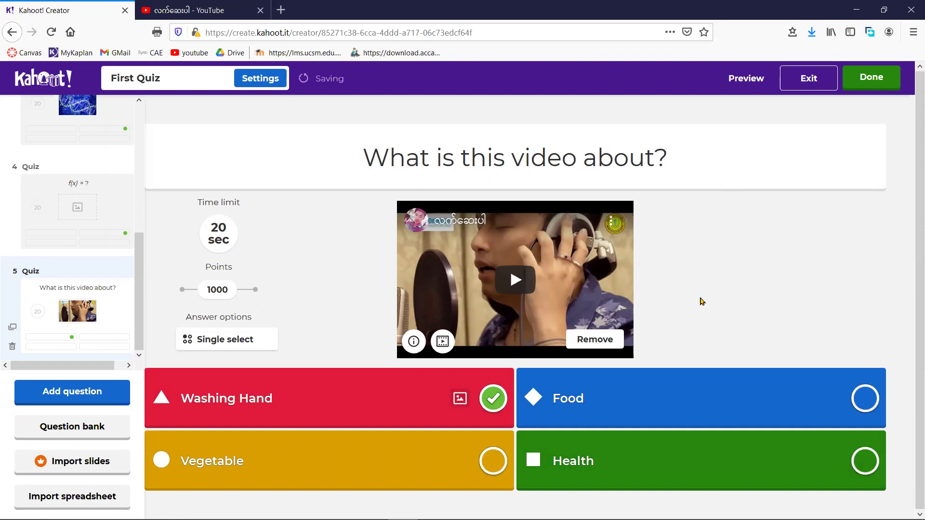
# Preview the fifth question with its video until the answer is revealed, and exit the preview
pyautogui.click(749, 83)
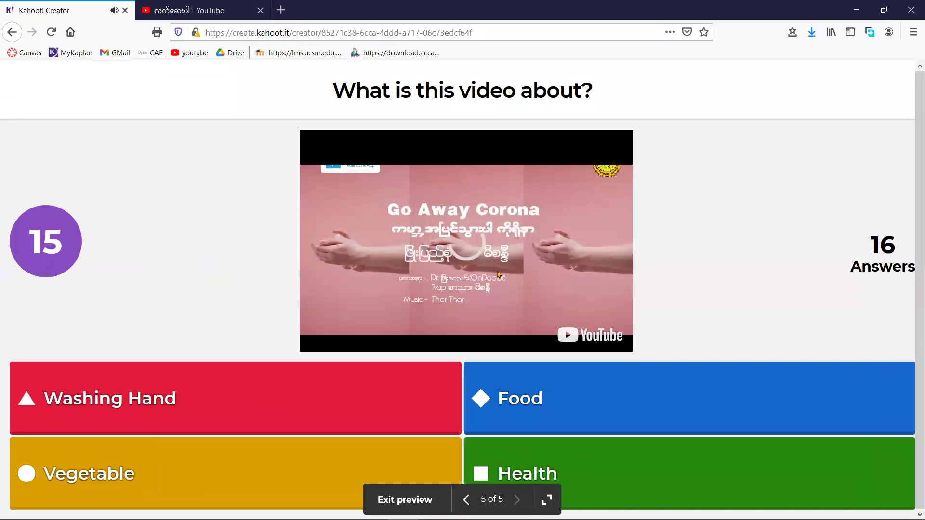
pyautogui.moveTo(411, 181)
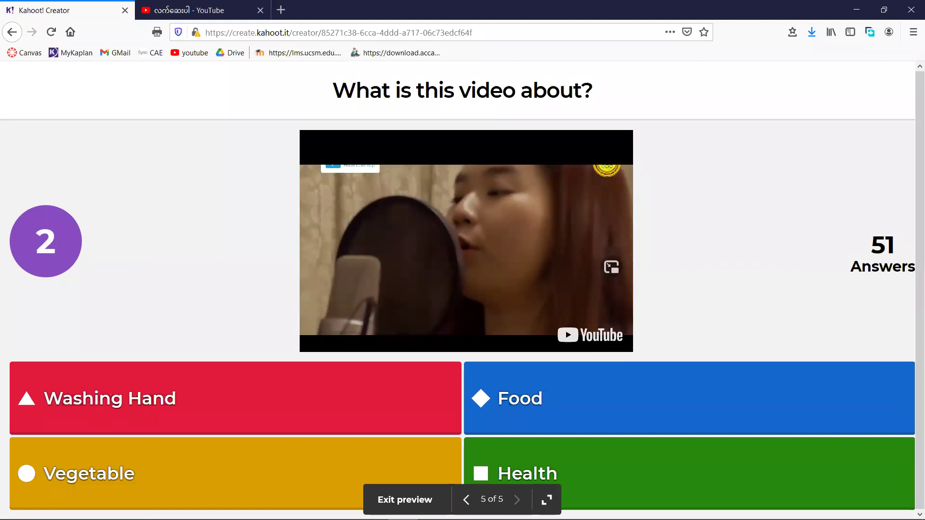
pyautogui.doubleClick(515, 314)
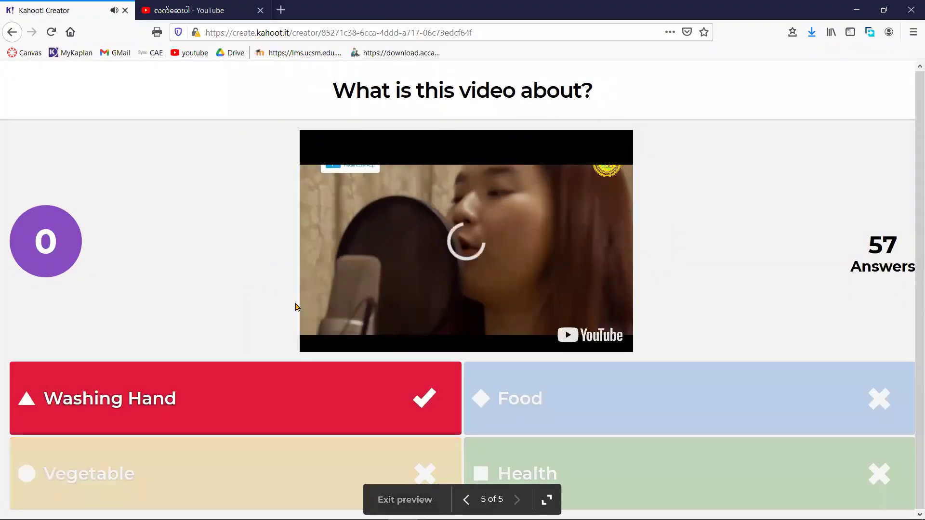
pyautogui.press('Escape')
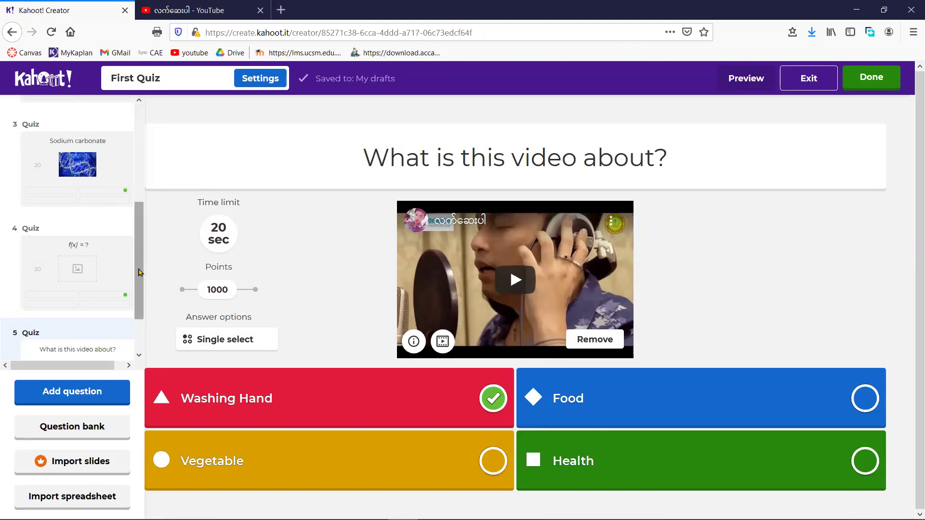
# Review the first, second and third questions in turn and return to the video question
pyautogui.scroll(-2, 139, 273)
pyautogui.scroll(5, 94, 138)
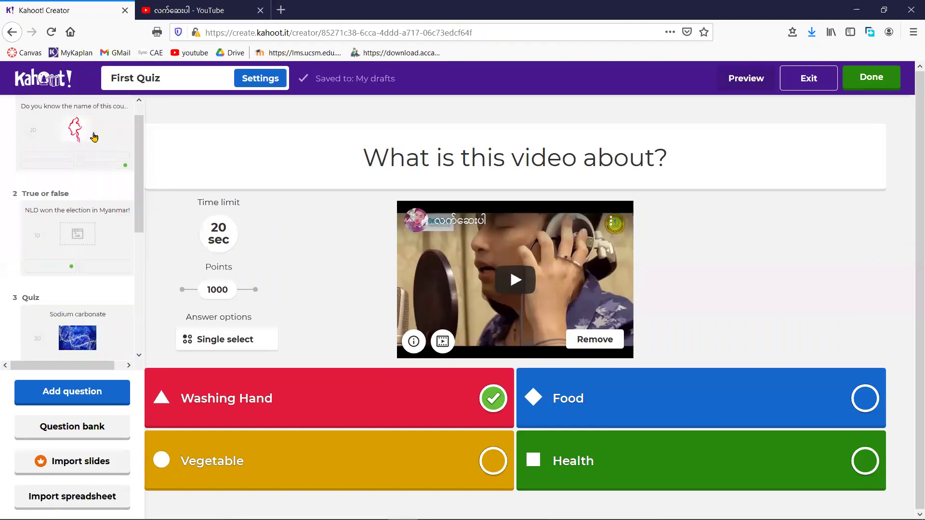
pyautogui.click(110, 139)
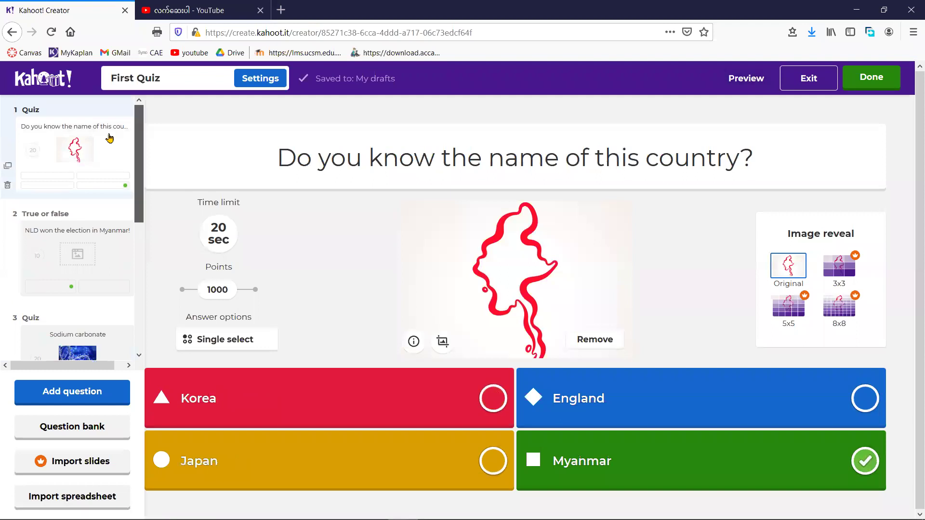
pyautogui.click(123, 220)
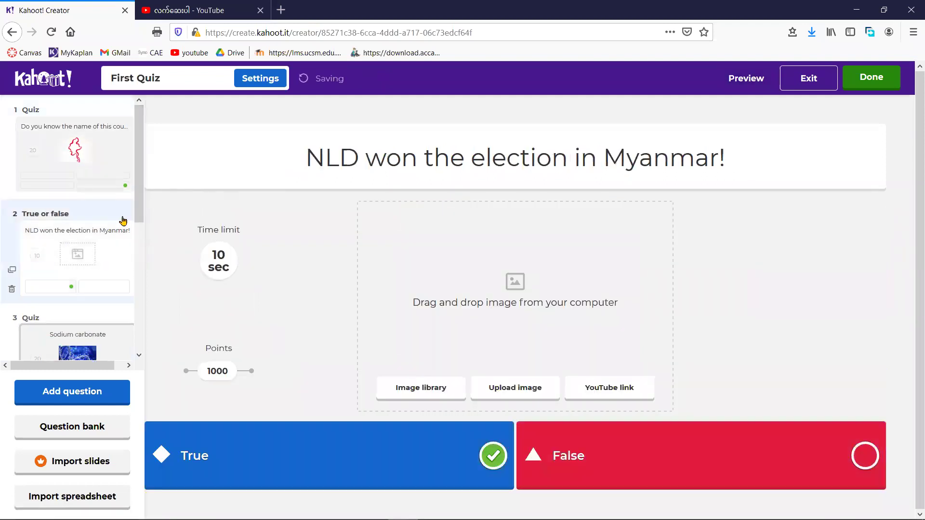
pyautogui.click(130, 326)
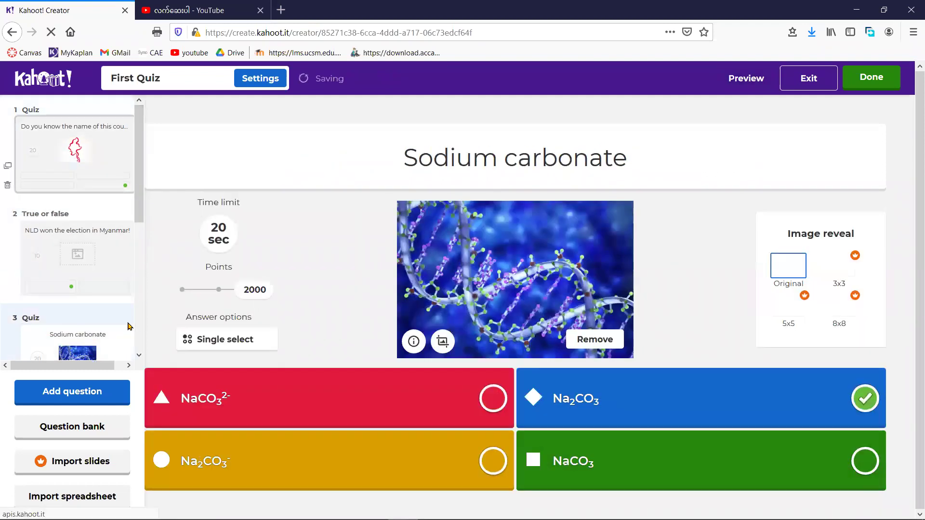
pyautogui.scroll(-5, 97, 309)
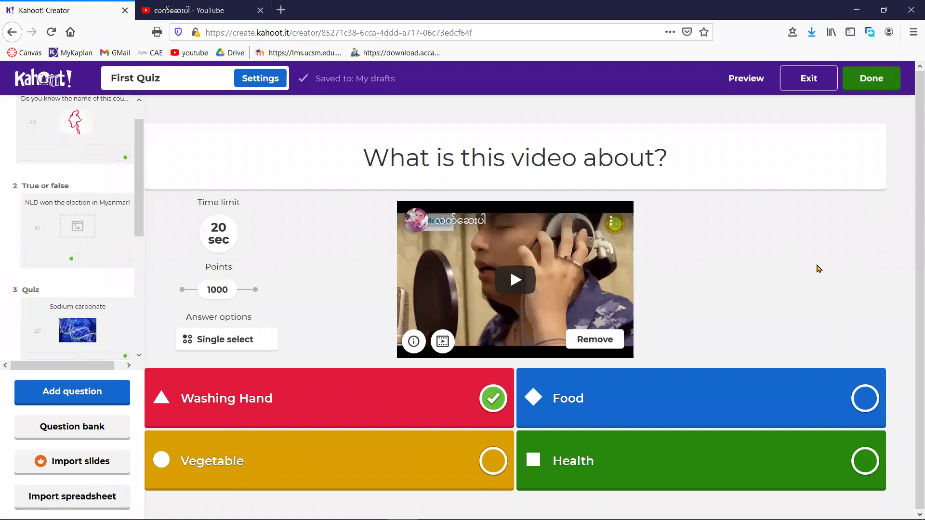
# Set the time limit of the country-name question to 10 seconds and finish editing the quiz
pyautogui.click(84, 235)
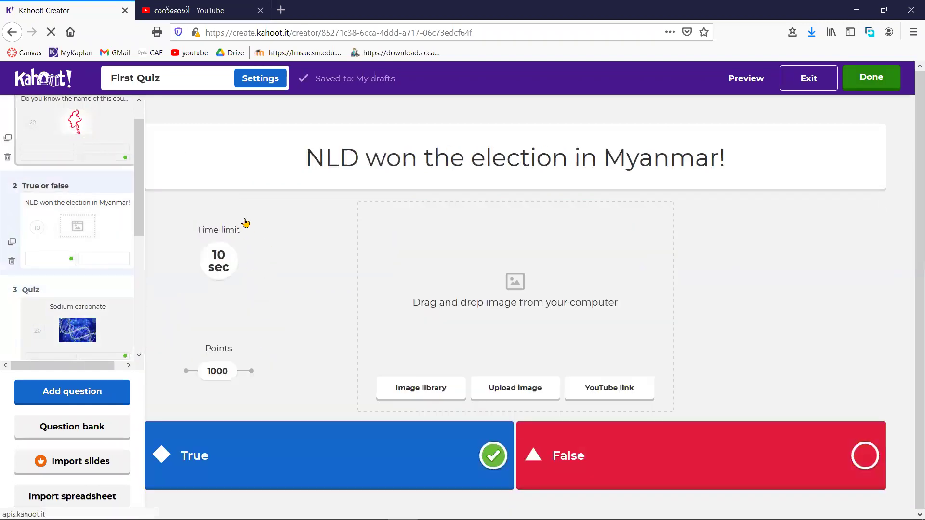
pyautogui.click(218, 233)
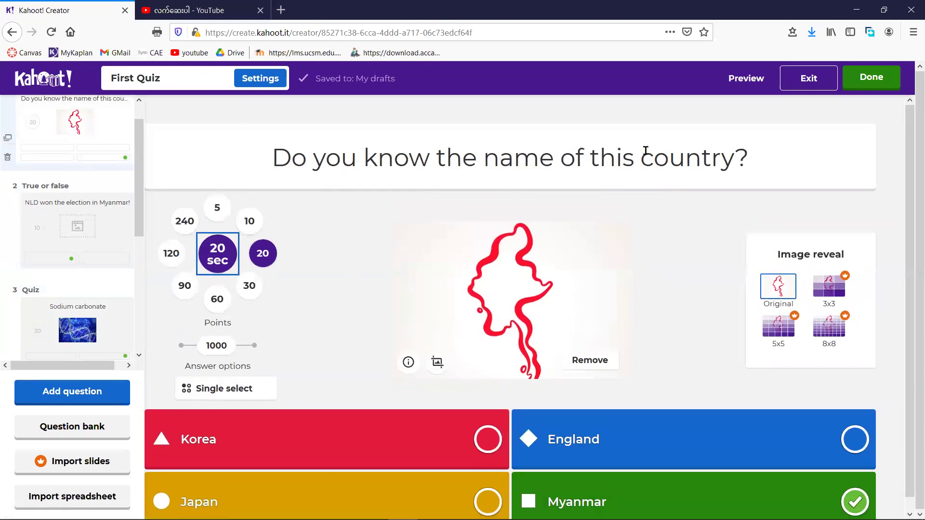
pyautogui.click(886, 86)
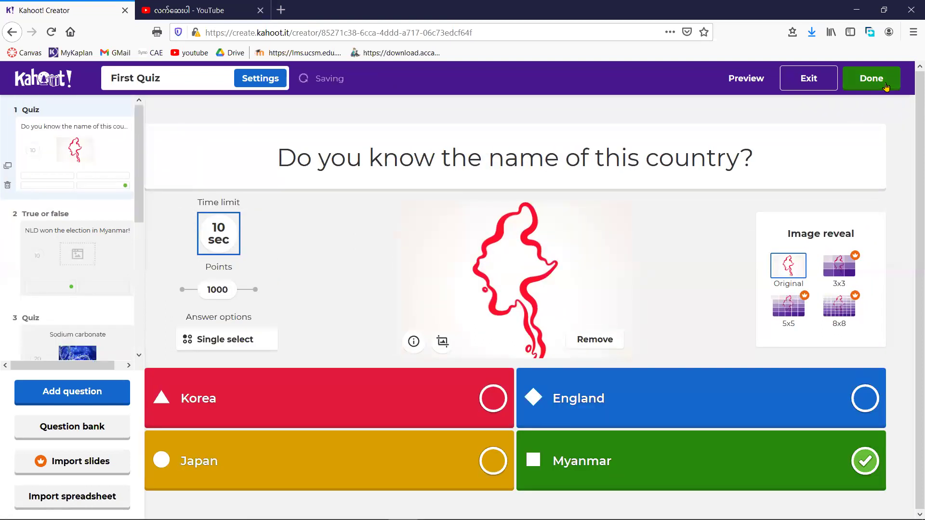
pyautogui.click(885, 86)
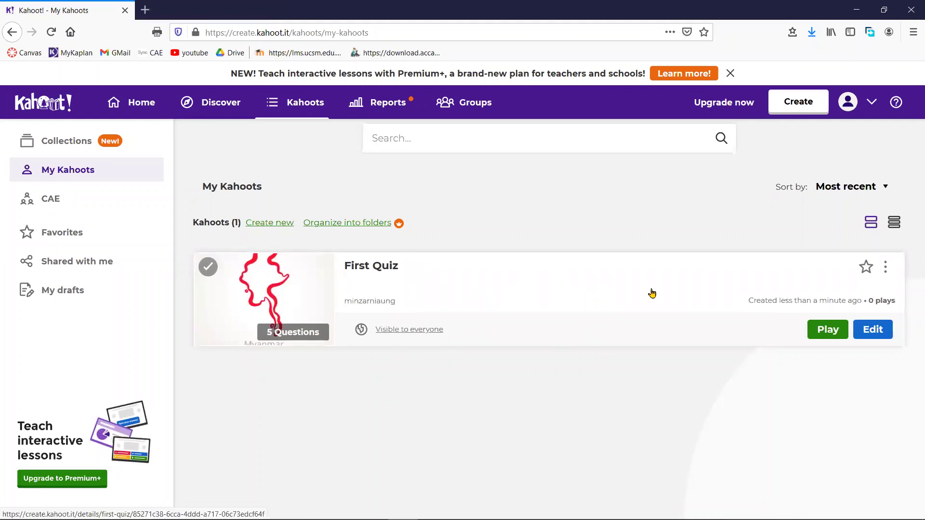
# Open the play options for "First Quiz" and choose to assign it as a self-paced challenge
pyautogui.click(832, 336)
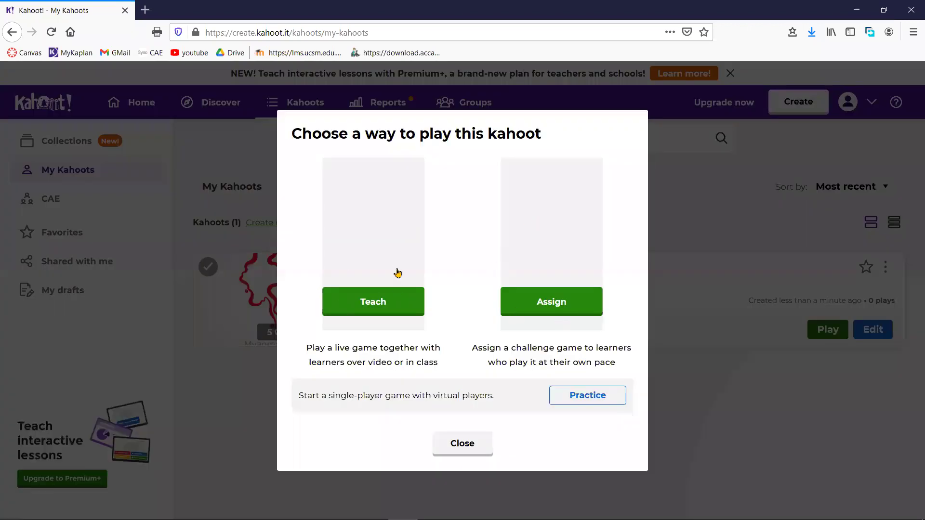
pyautogui.click(388, 303)
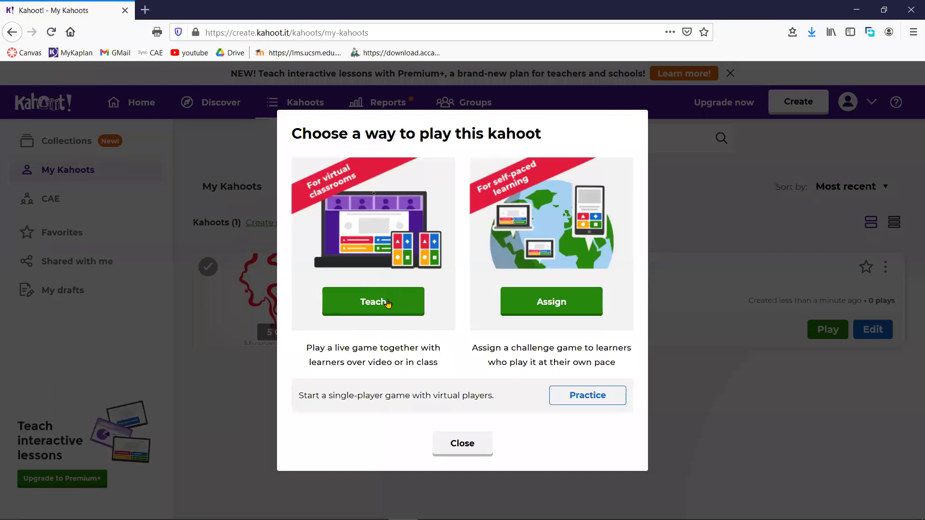
pyautogui.click(388, 304)
pyautogui.click(552, 301)
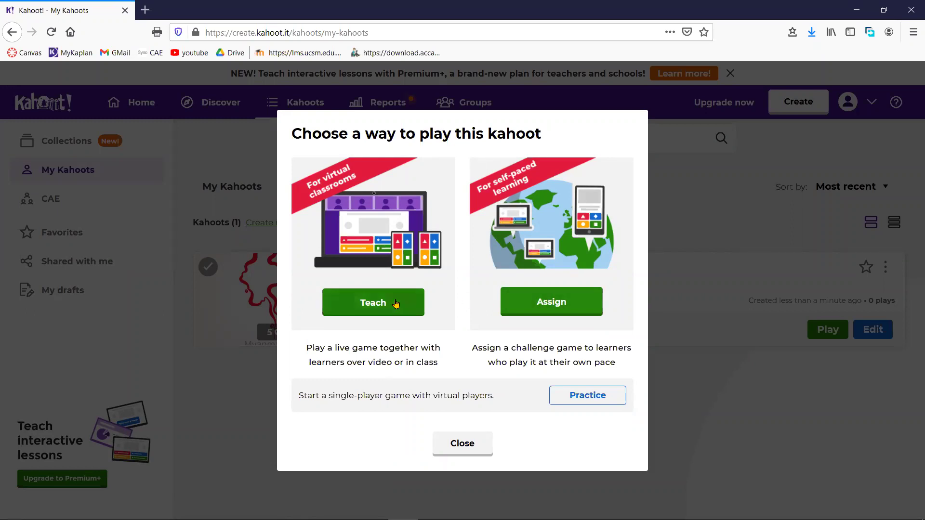
pyautogui.click(562, 300)
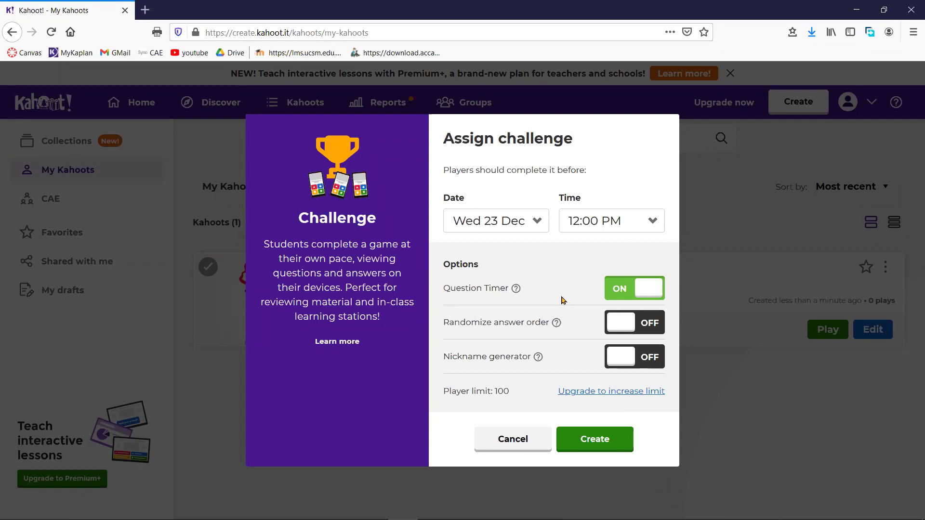
# Set the challenge's deadline date to Mon 28 Dec and turn off the question timer
pyautogui.click(538, 222)
pyautogui.moveTo(543, 284); pyautogui.dragTo(526, 356)
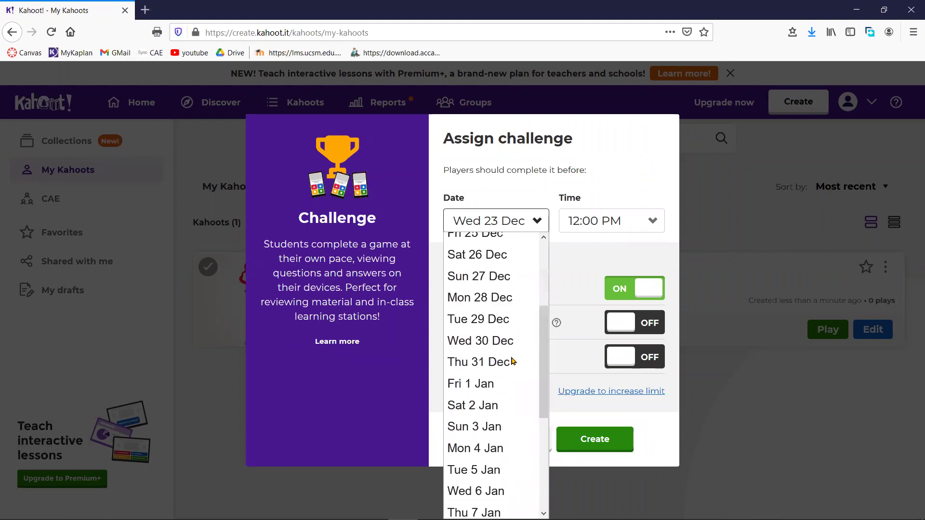
pyautogui.click(497, 298)
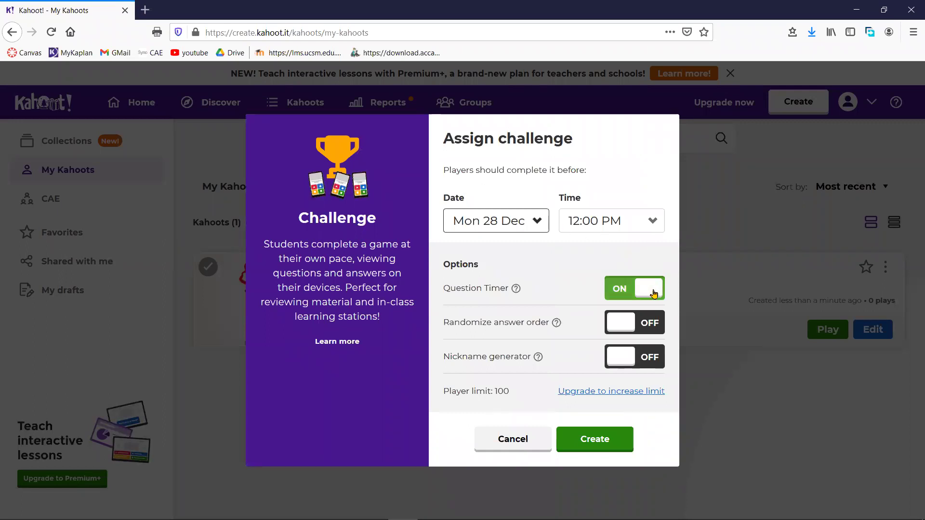
pyautogui.click(617, 294)
pyautogui.click(633, 292)
pyautogui.click(634, 292)
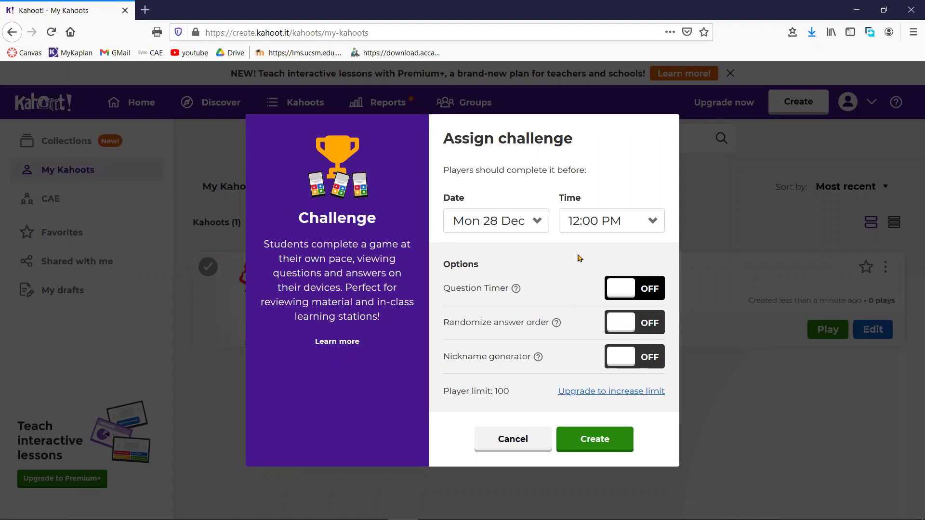
# Check the deadline date options and create the challenge for "First Quiz"
pyautogui.click(595, 438)
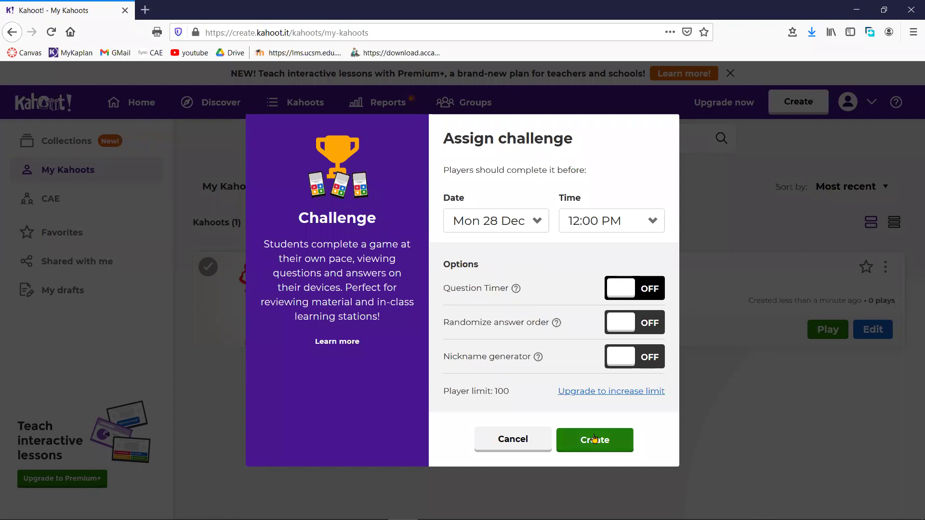
pyautogui.click(537, 222)
pyautogui.click(537, 223)
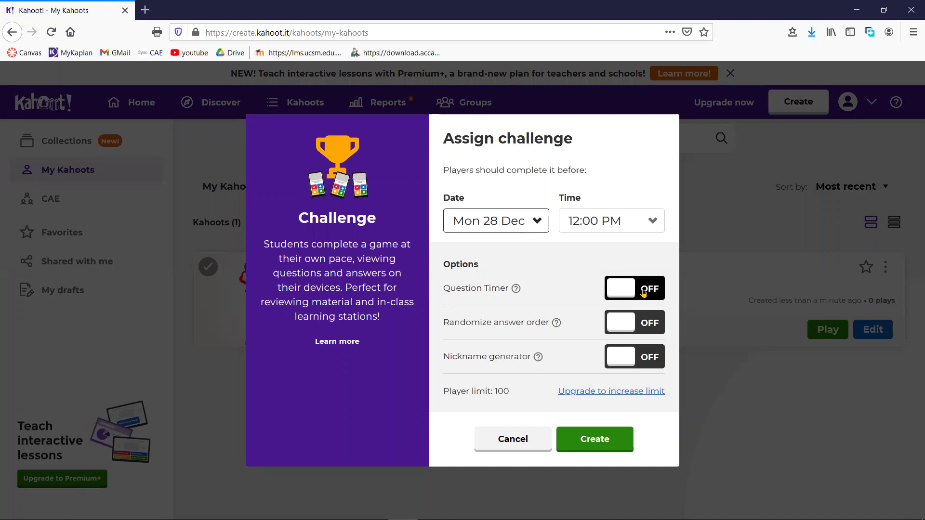
pyautogui.click(606, 446)
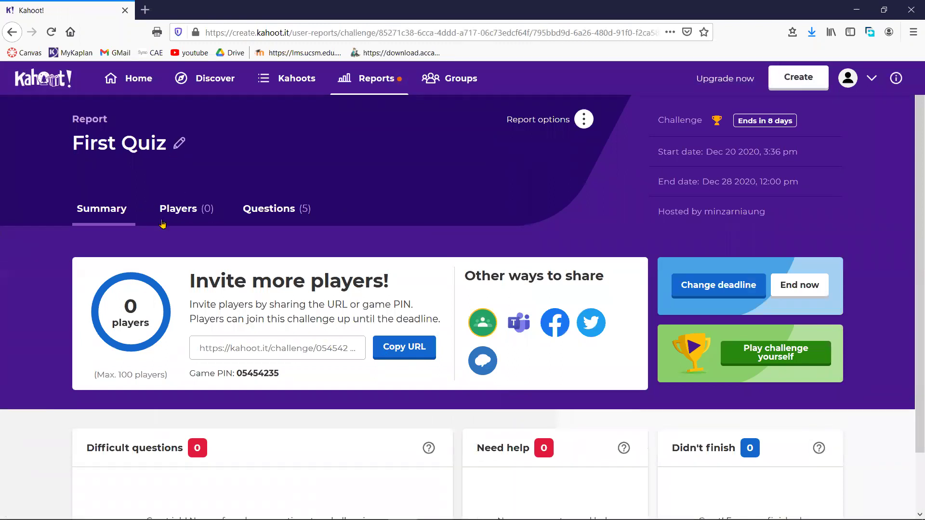
# Copy the invitation URL of the "First Quiz" challenge from its report summary
pyautogui.moveTo(224, 288); pyautogui.dragTo(192, 285)
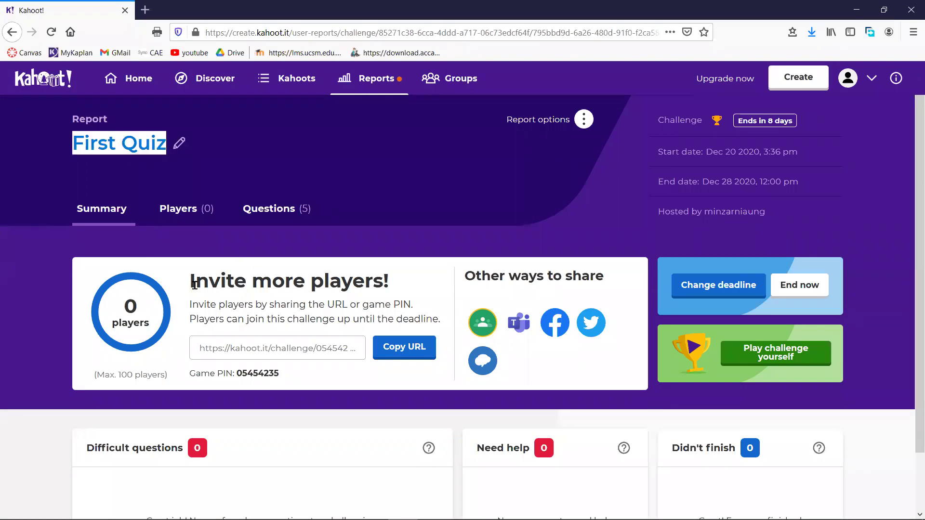
pyautogui.click(252, 344)
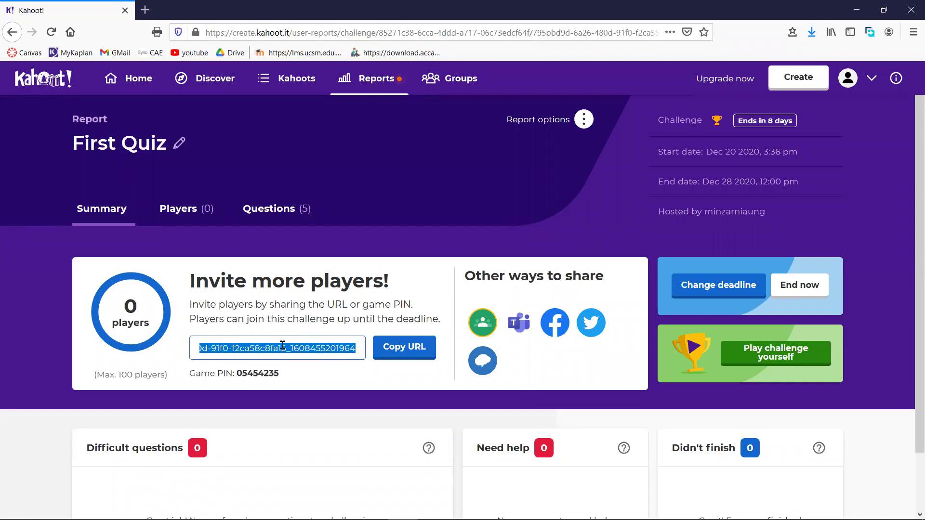
pyautogui.doubleClick(282, 347)
pyautogui.click(391, 352)
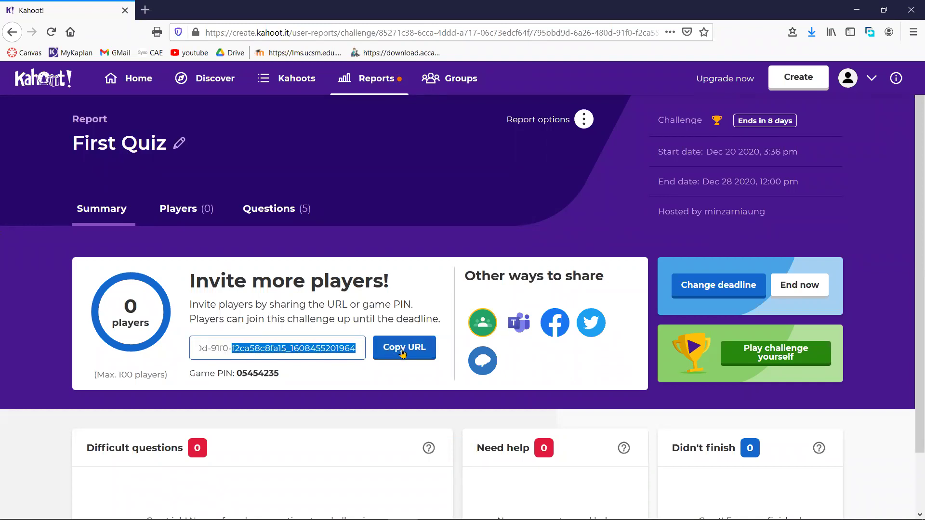
pyautogui.click(327, 346)
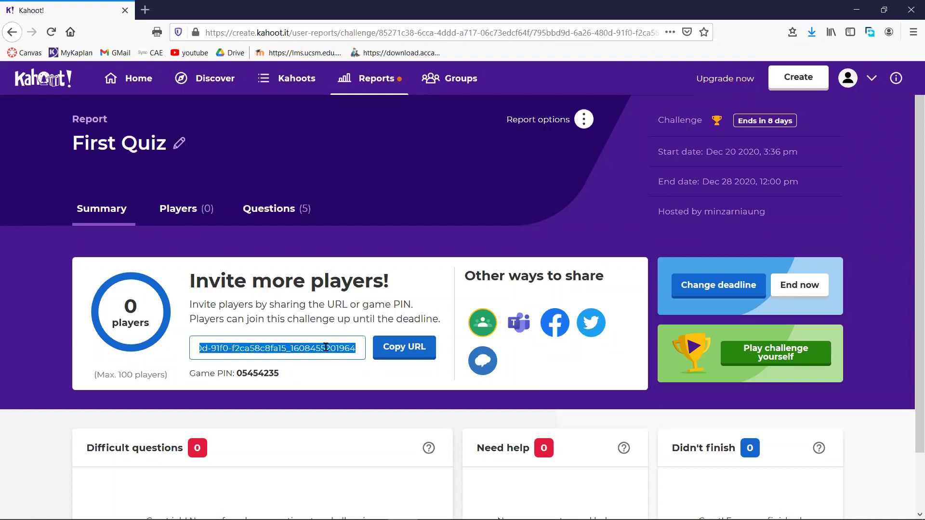
pyautogui.rightClick(328, 347)
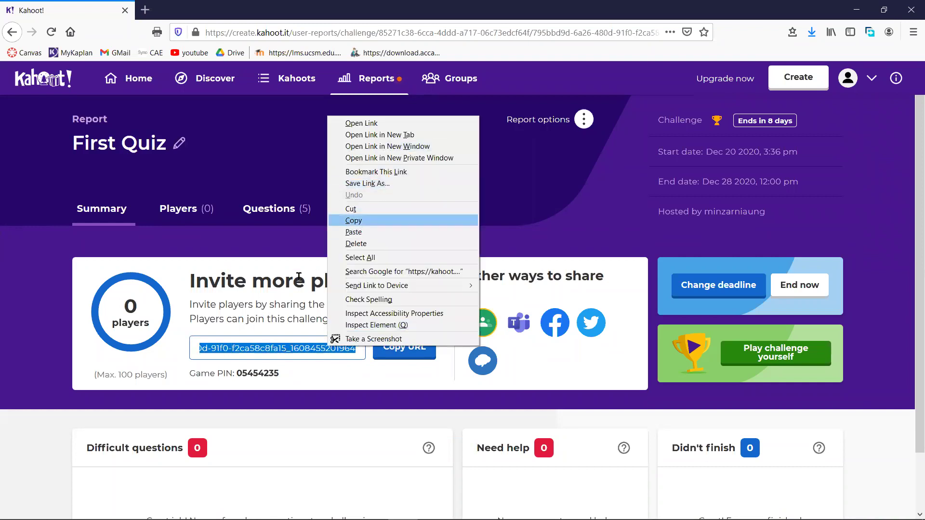
pyautogui.click(248, 313)
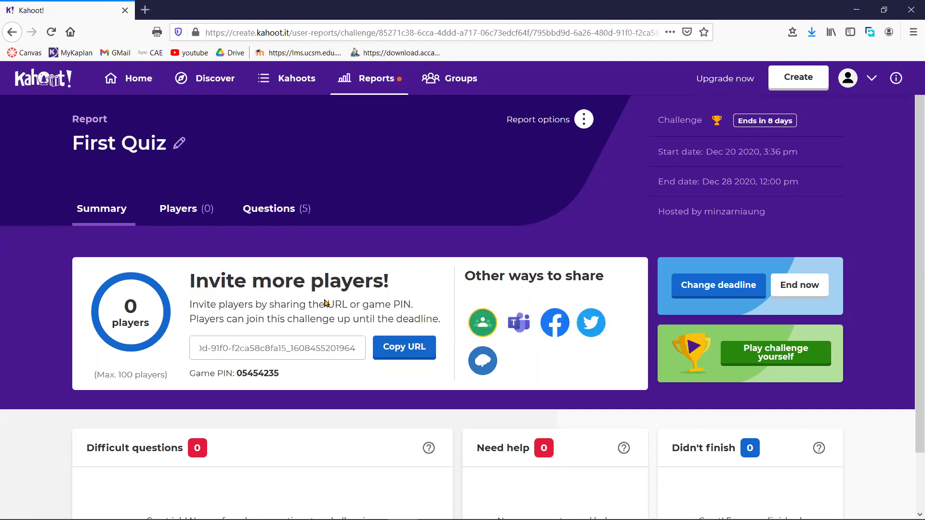
pyautogui.moveTo(191, 283); pyautogui.dragTo(406, 293)
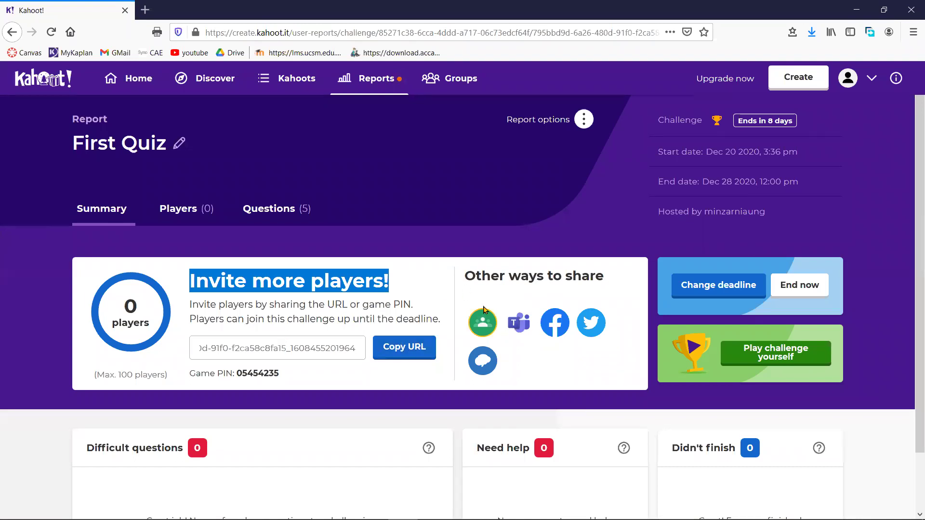
pyautogui.click(401, 352)
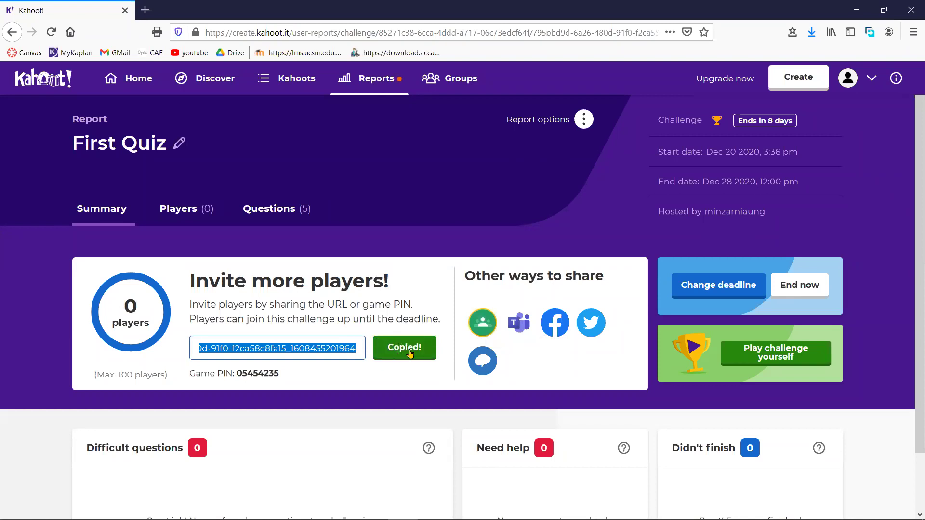
# Open sharing of the challenge to Google Classroom and check which Google account is signed in
pyautogui.click(480, 329)
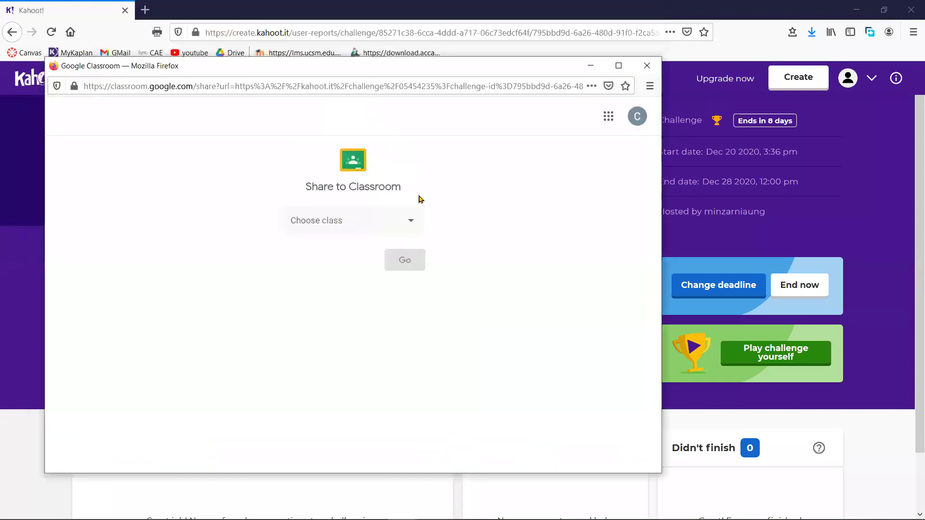
pyautogui.click(637, 116)
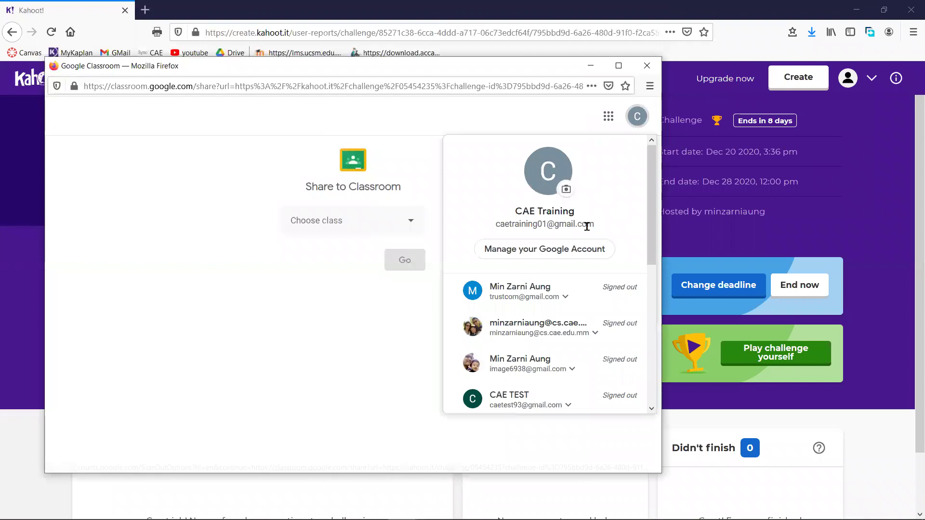
pyautogui.click(399, 188)
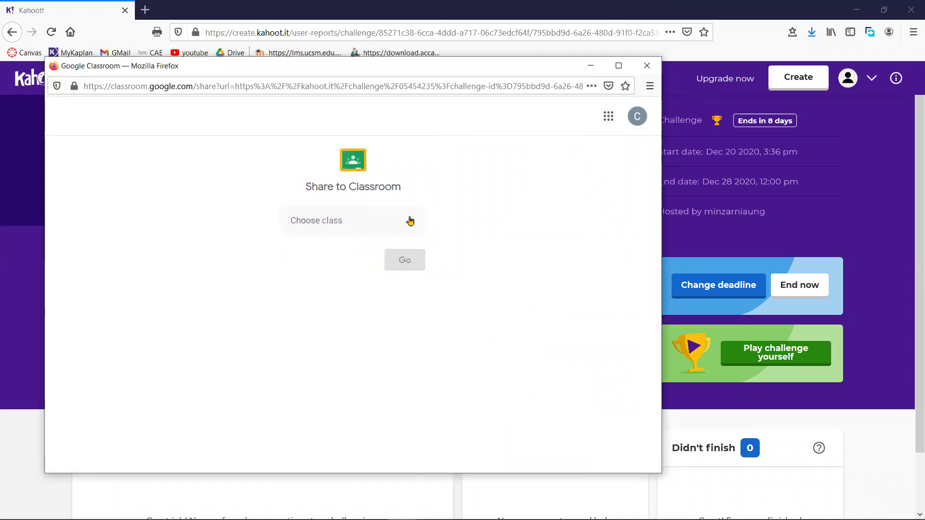
# Choose the class Training 02 and start creating an assignment there from the shared challenge
pyautogui.click(410, 221)
pyautogui.click(271, 175)
pyautogui.click(416, 227)
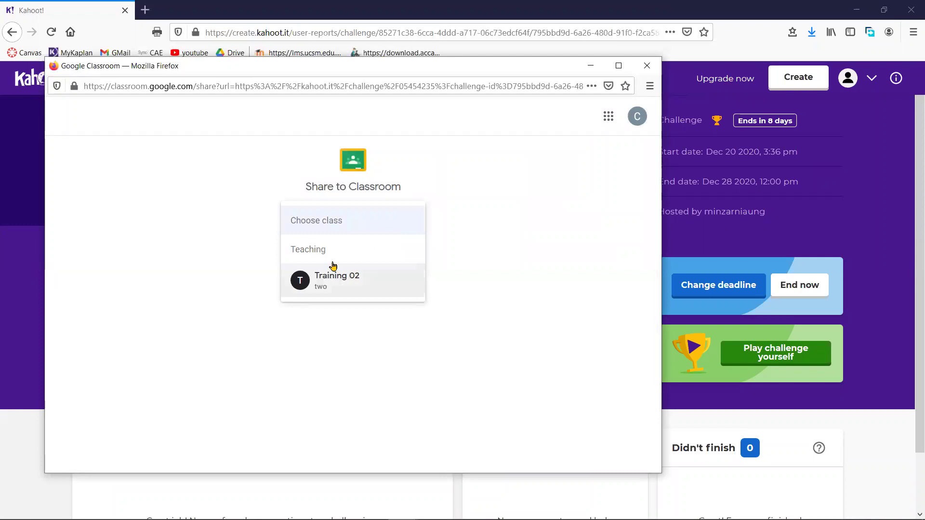
pyautogui.click(356, 281)
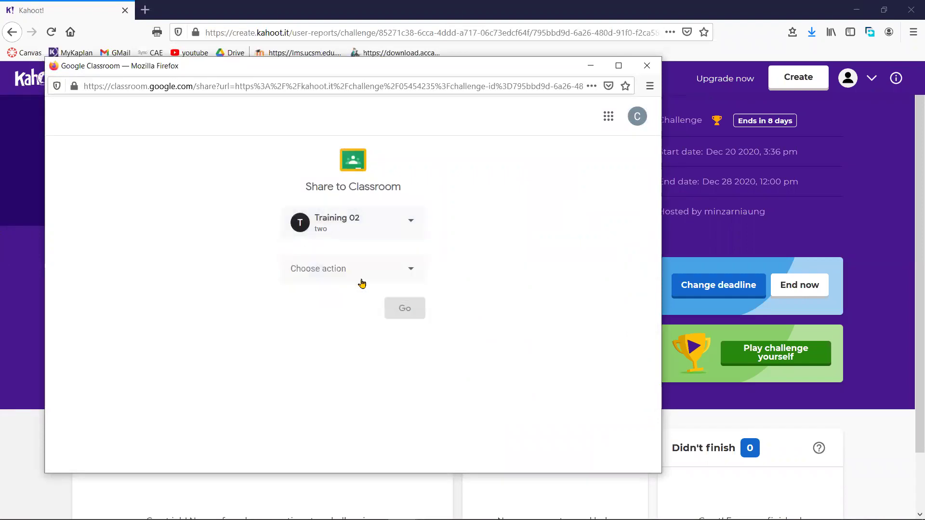
pyautogui.click(412, 273)
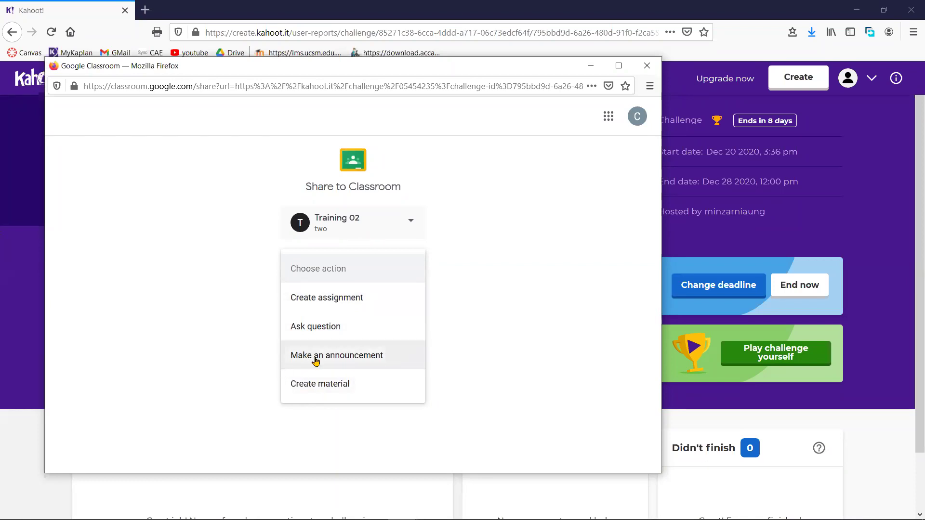
pyautogui.click(330, 299)
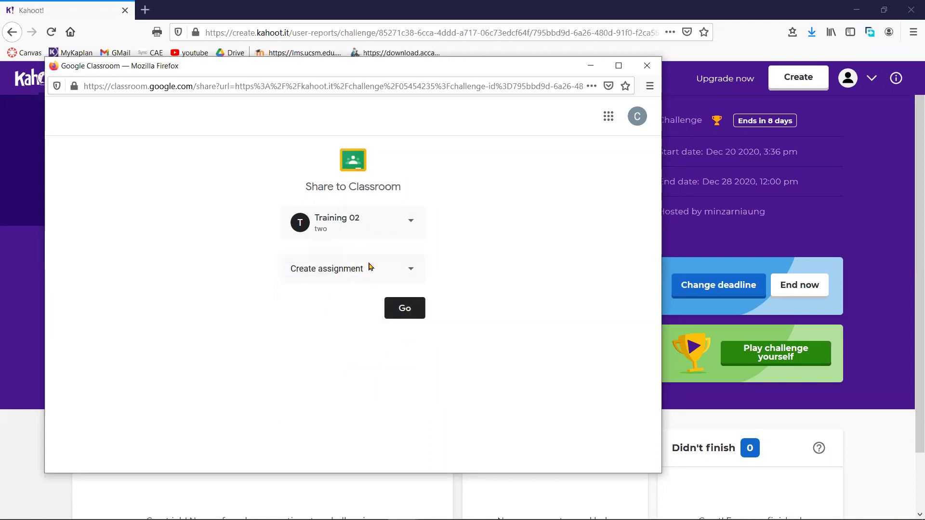
pyautogui.click(414, 310)
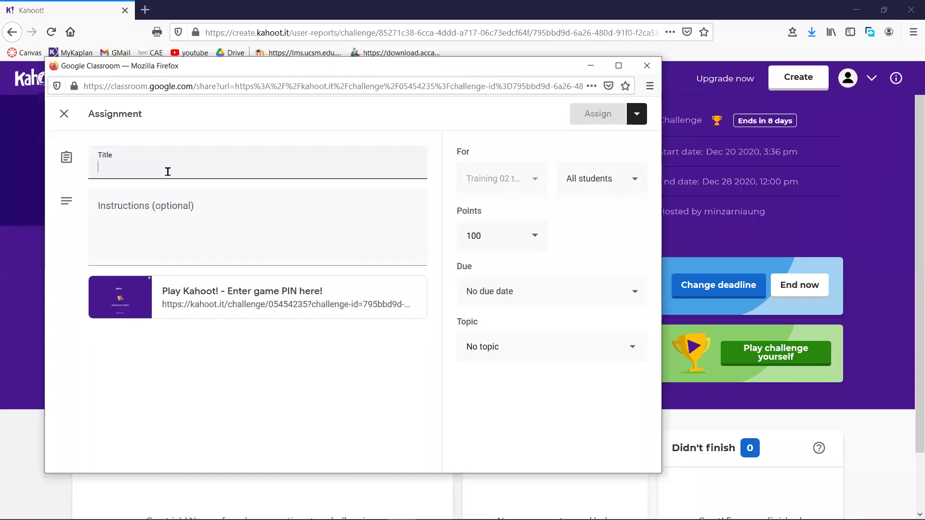
# Title the assignment "Kahoot quiz!" and enter the instructions "answer all question"
pyautogui.write('Kahoot quiz!')
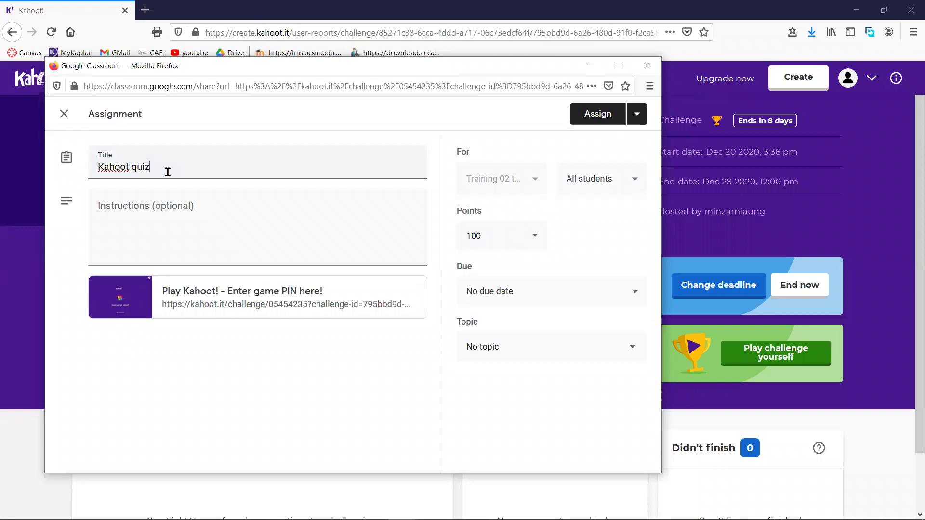
pyautogui.click(164, 219)
pyautogui.write('an')
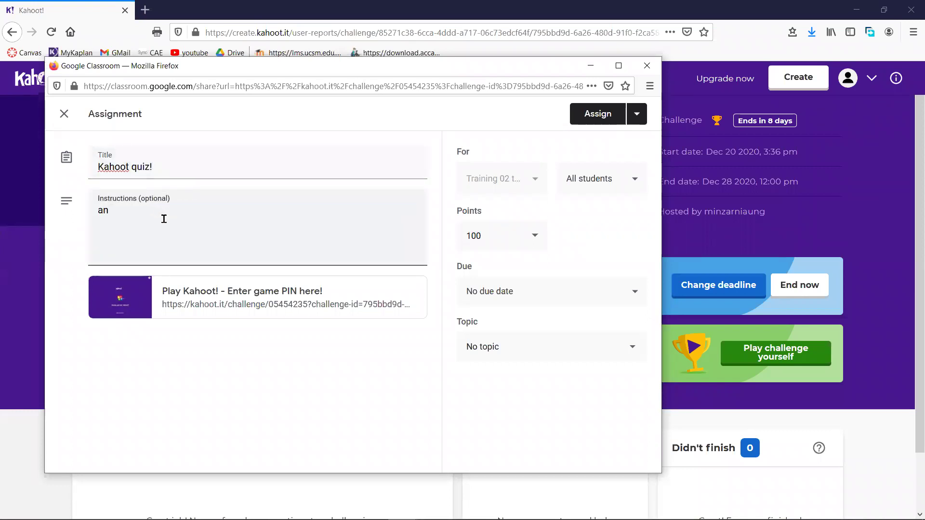
pyautogui.write('swer all question')
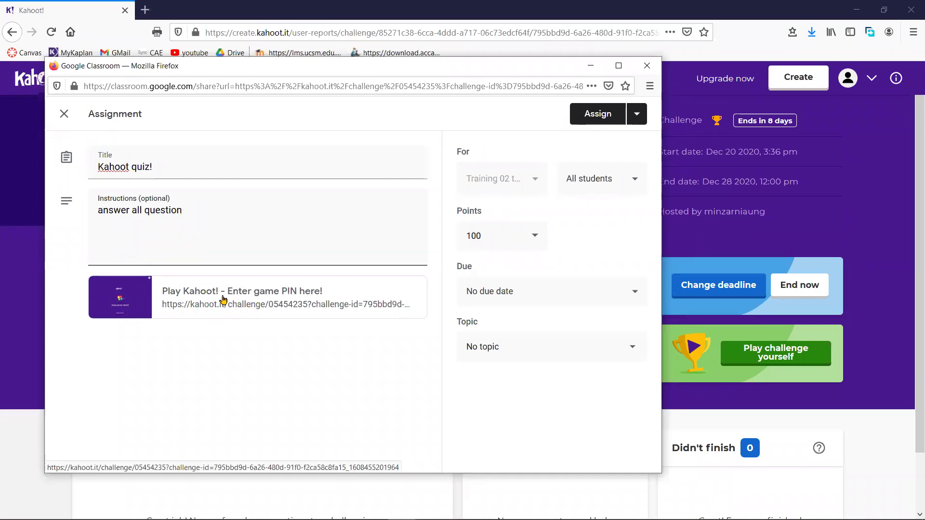
# Deselect all students as recipients of the assignment and select them all again
pyautogui.click(633, 186)
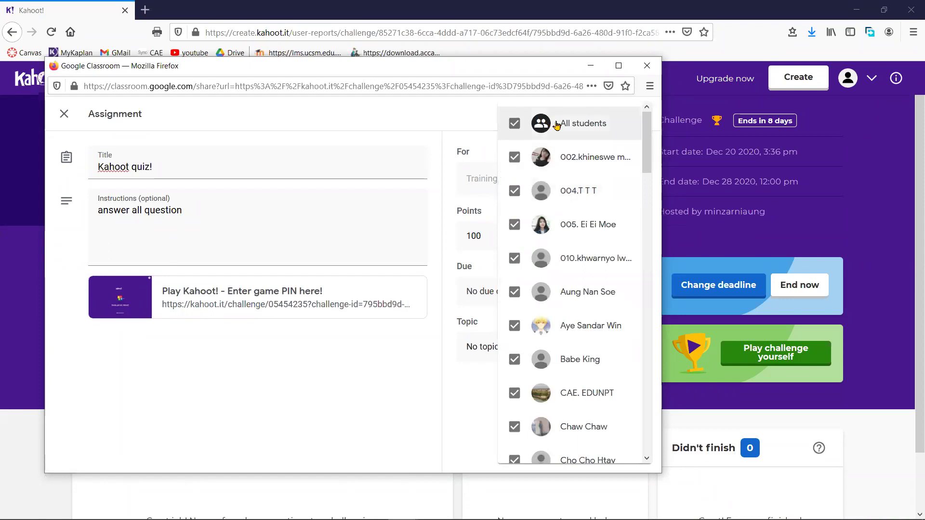
pyautogui.click(573, 127)
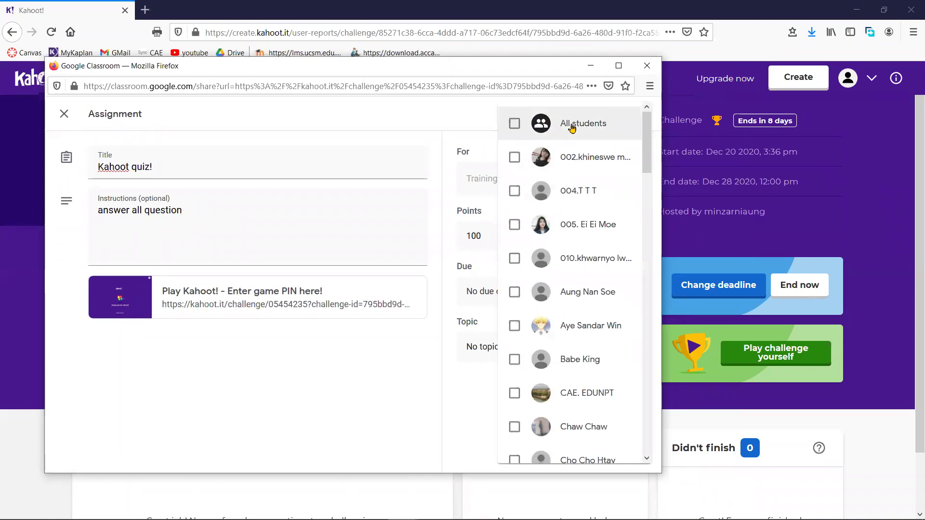
pyautogui.click(572, 127)
pyautogui.press('Escape')
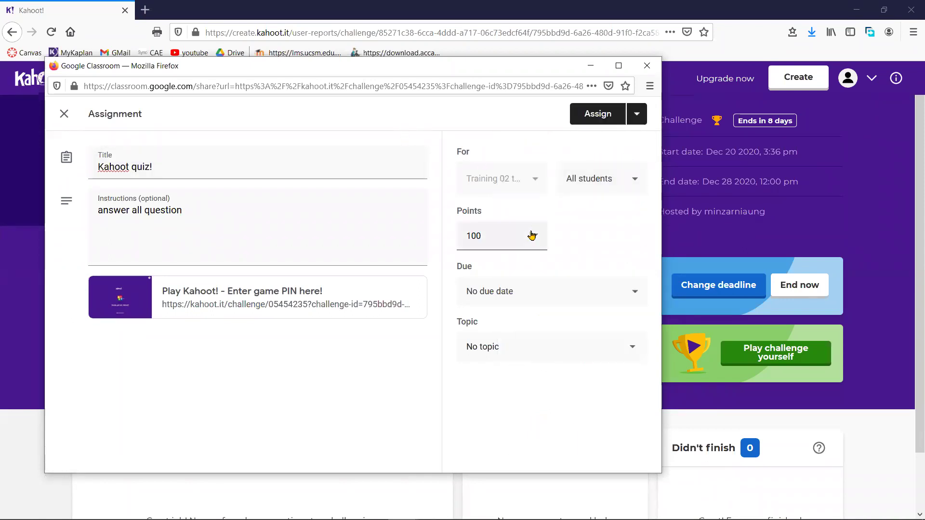
# Set the assignment's points to Ungraded and look at the due date options
pyautogui.click(531, 236)
pyautogui.click(495, 266)
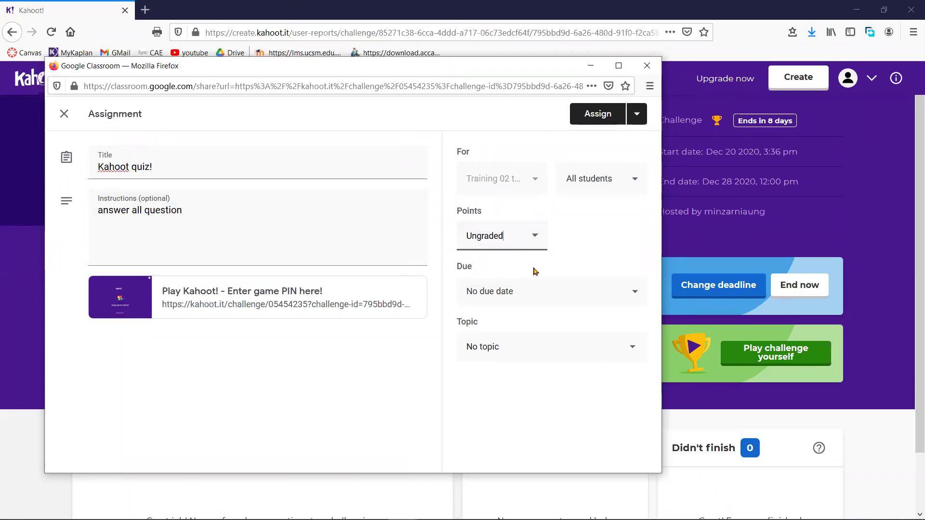
pyautogui.click(554, 299)
pyautogui.click(375, 367)
# Create a new topic named "Kahoot" for the assignment
pyautogui.click(514, 355)
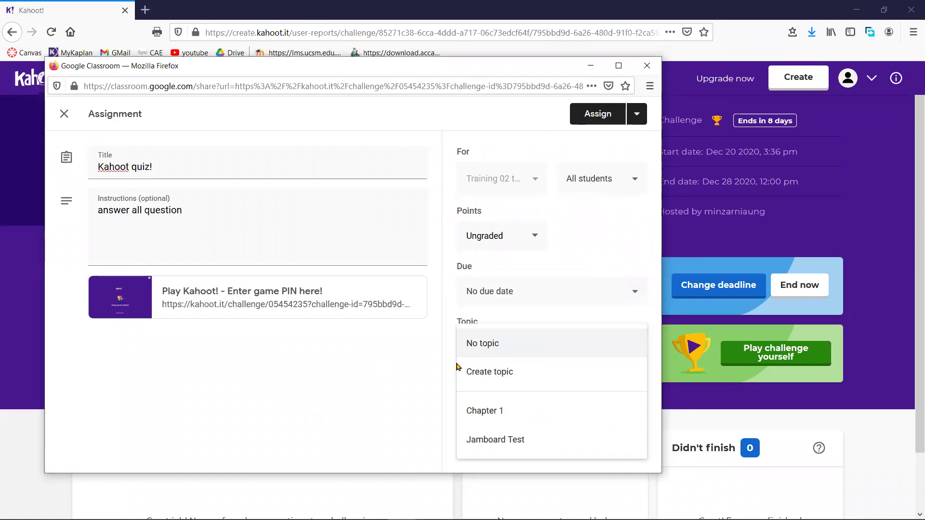
pyautogui.click(371, 359)
pyautogui.click(508, 355)
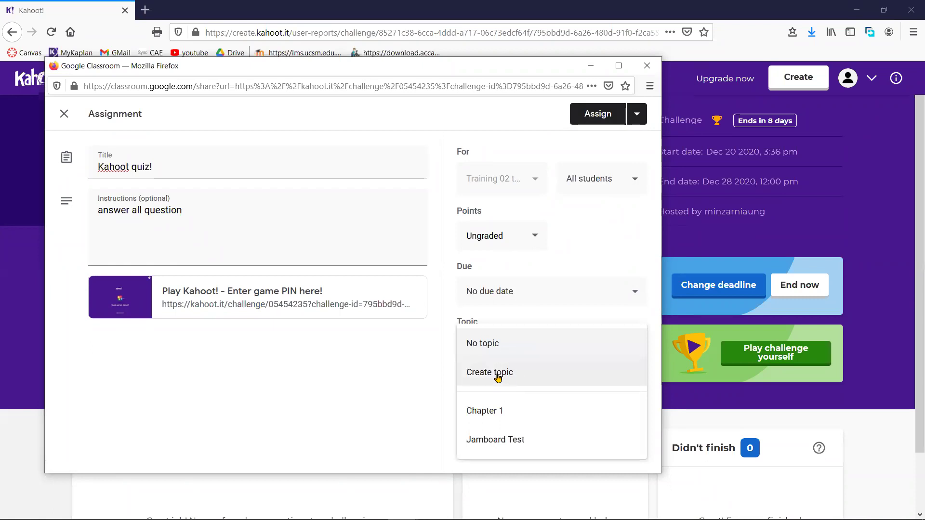
pyautogui.click(497, 376)
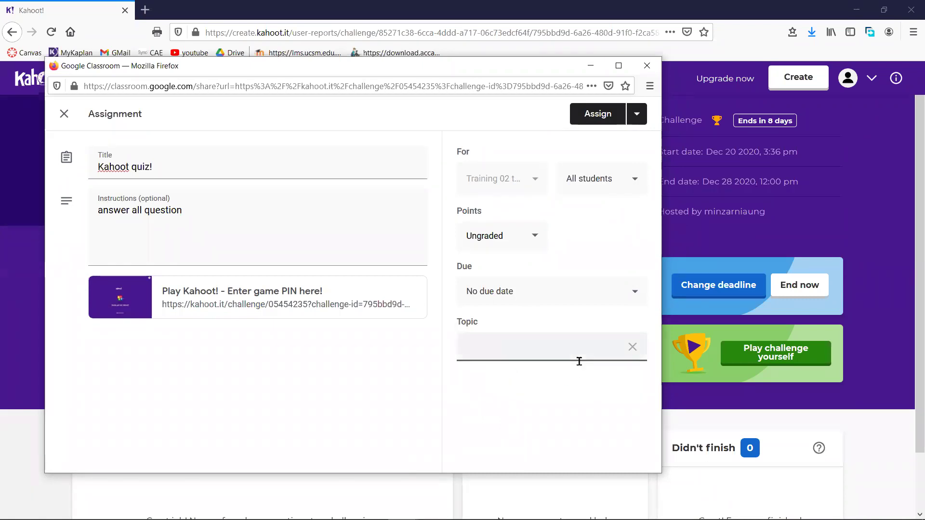
pyautogui.write('Kahoot')
pyautogui.click(570, 420)
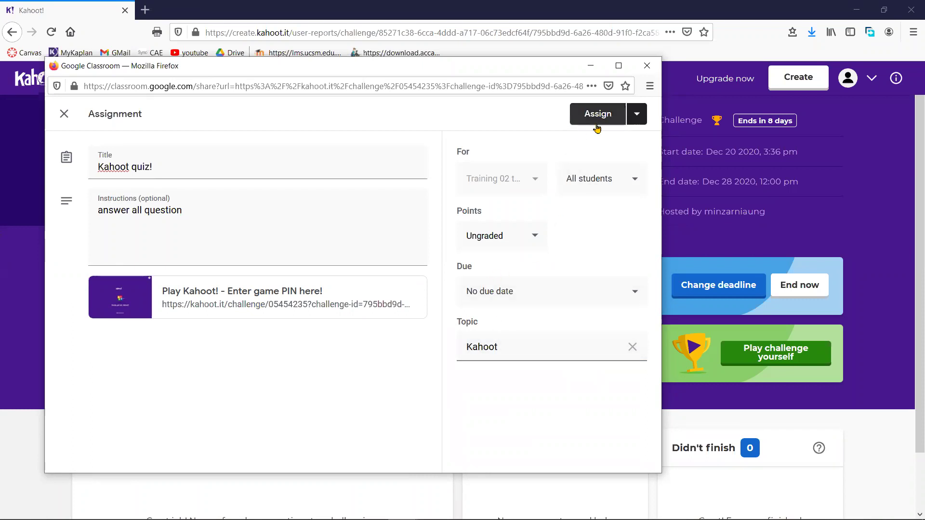
# Set the assignment's points to 20
pyautogui.click(544, 244)
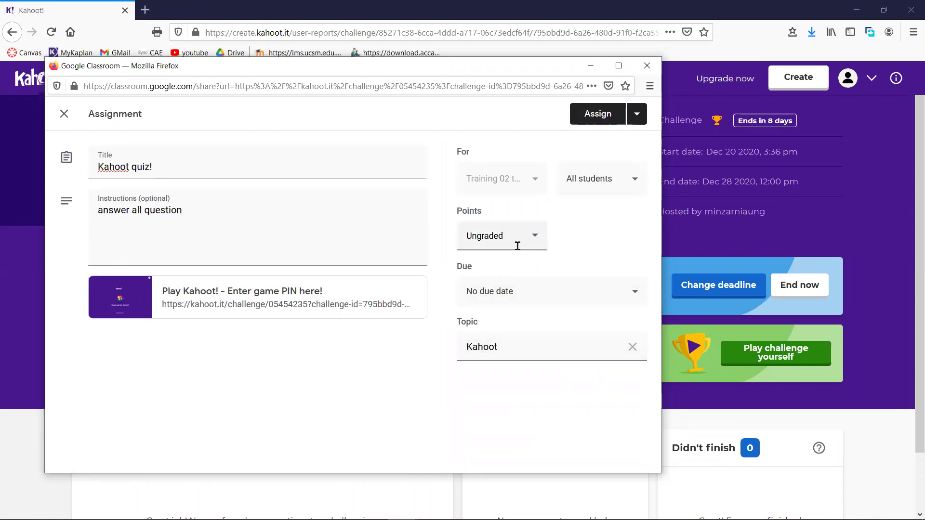
pyautogui.write('20')
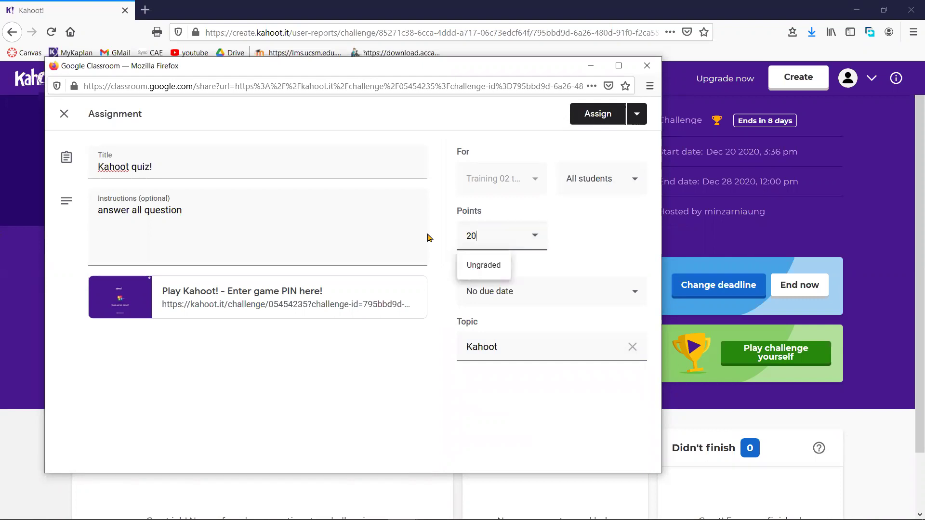
pyautogui.click(559, 255)
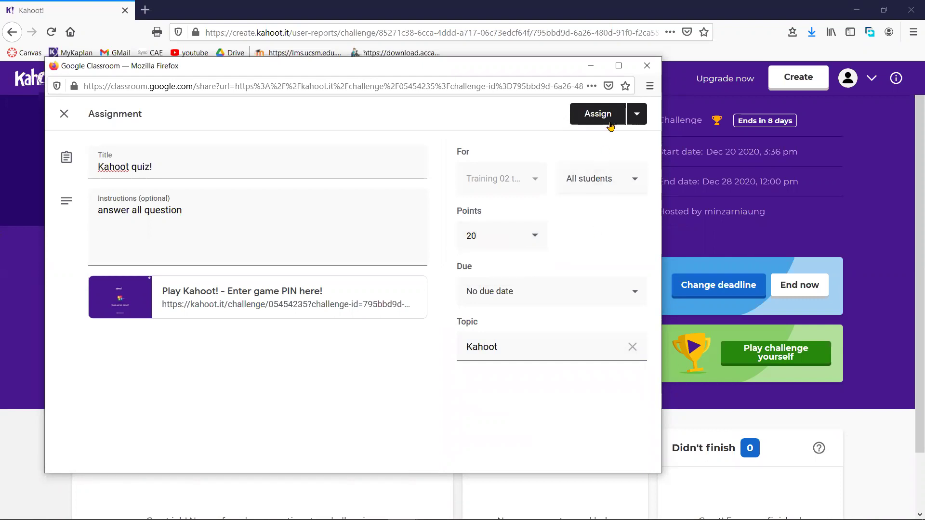
# Set the assignment's due date to Dec 28, 2020 without a time and assign it to the class
pyautogui.click(586, 296)
pyautogui.click(515, 330)
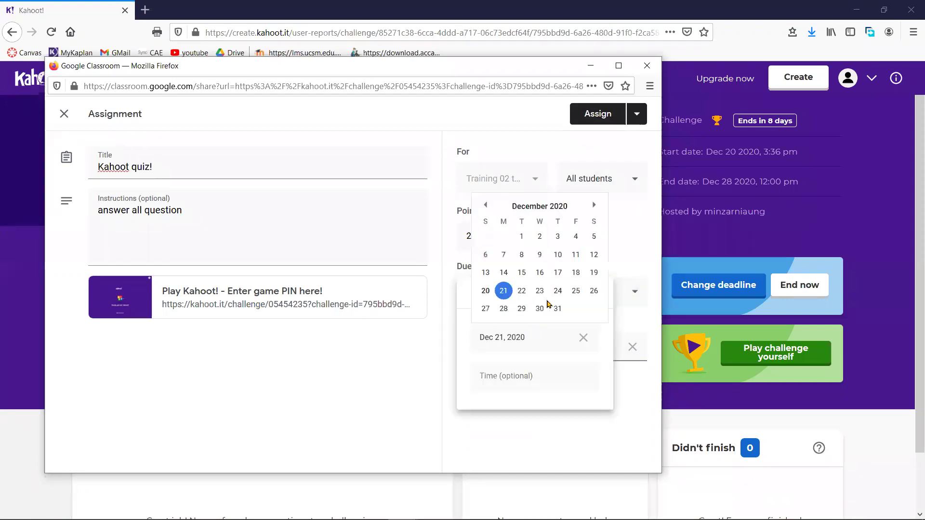
pyautogui.click(504, 308)
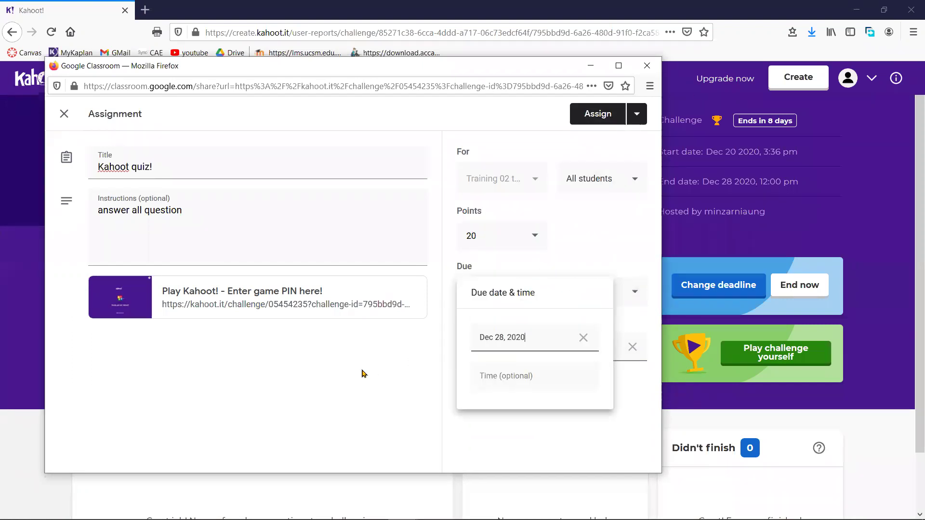
pyautogui.click(368, 358)
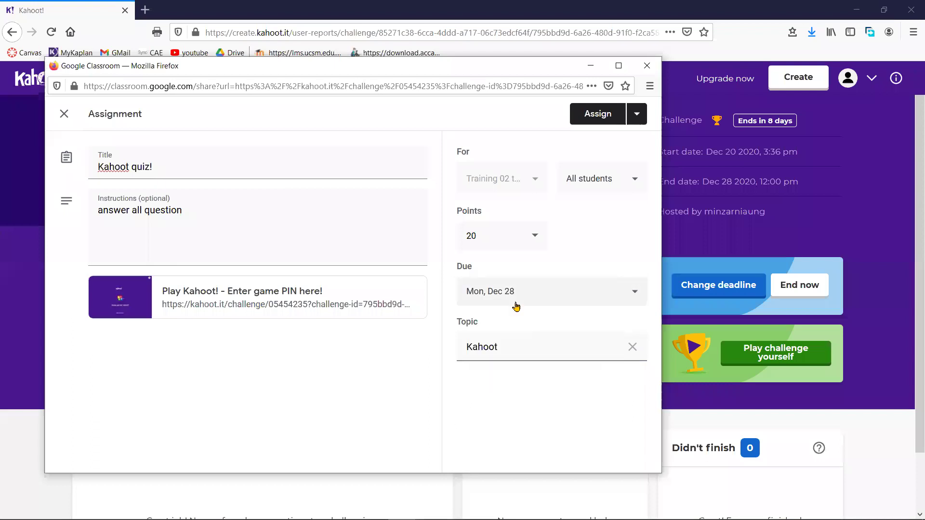
pyautogui.click(590, 118)
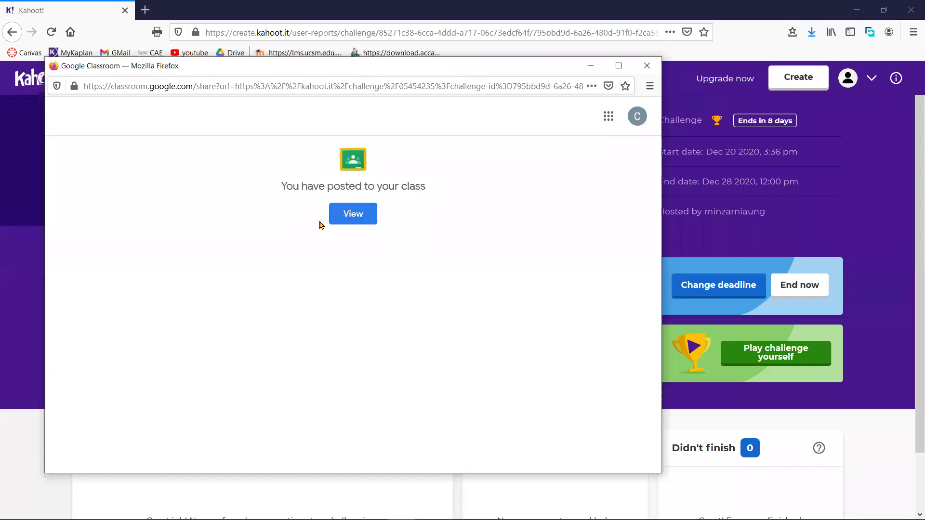
pyautogui.moveTo(332, 72); pyautogui.dragTo(342, 91)
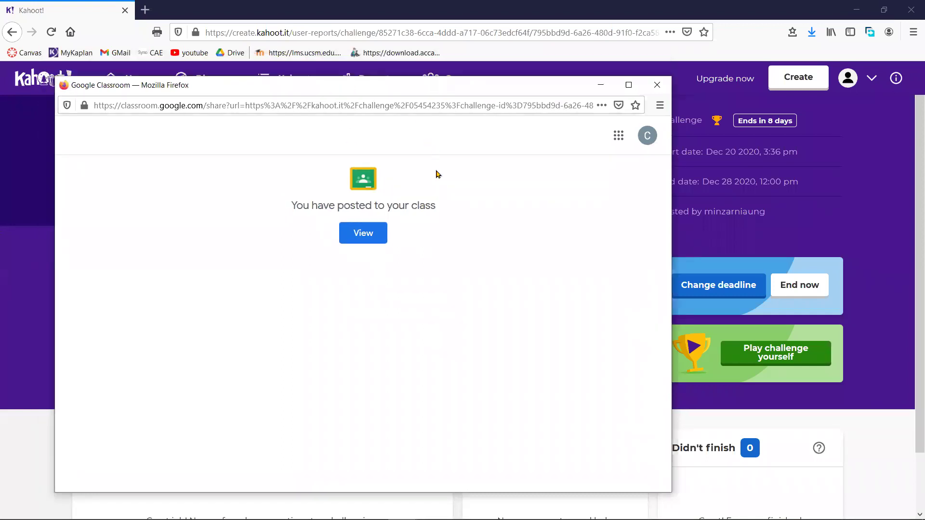
# View the posted Kahoot quiz assignment in Google Classroom, checking the Training 02 stream, grades and classwork
pyautogui.click(364, 235)
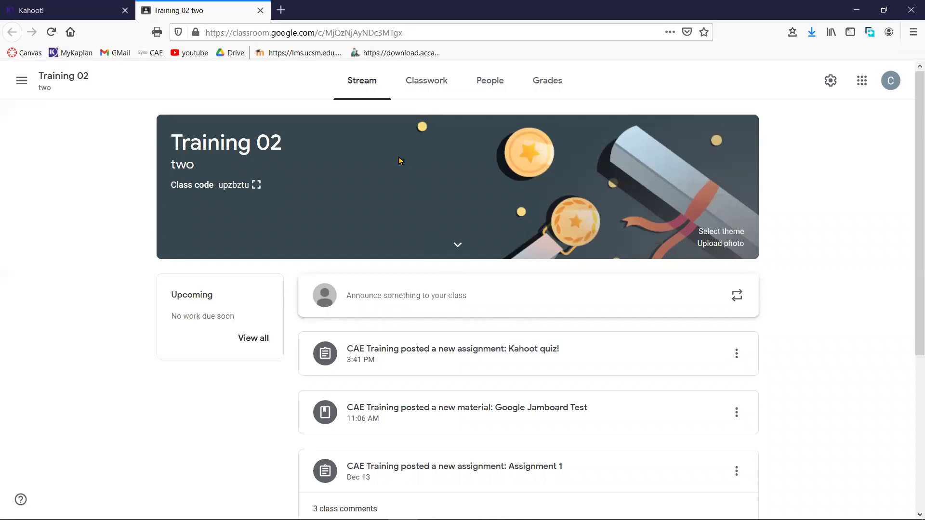
pyautogui.click(554, 71)
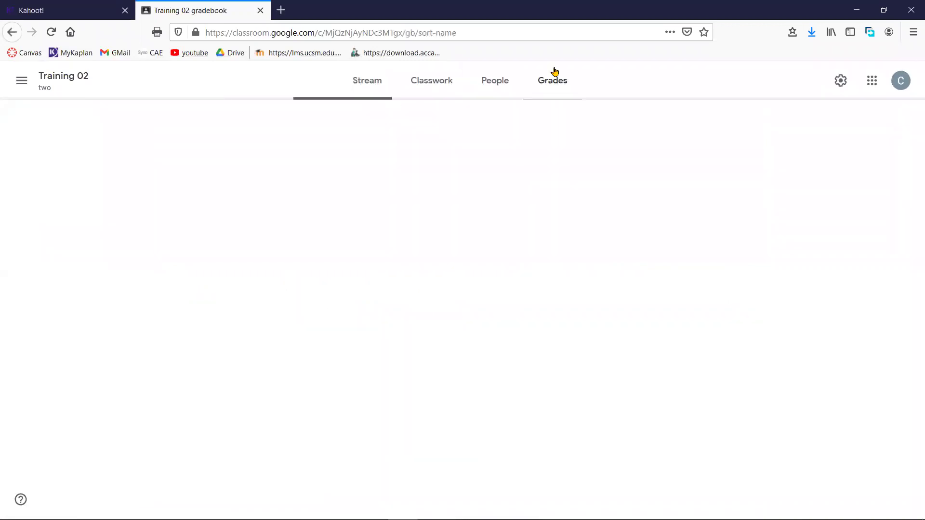
pyautogui.click(21, 80)
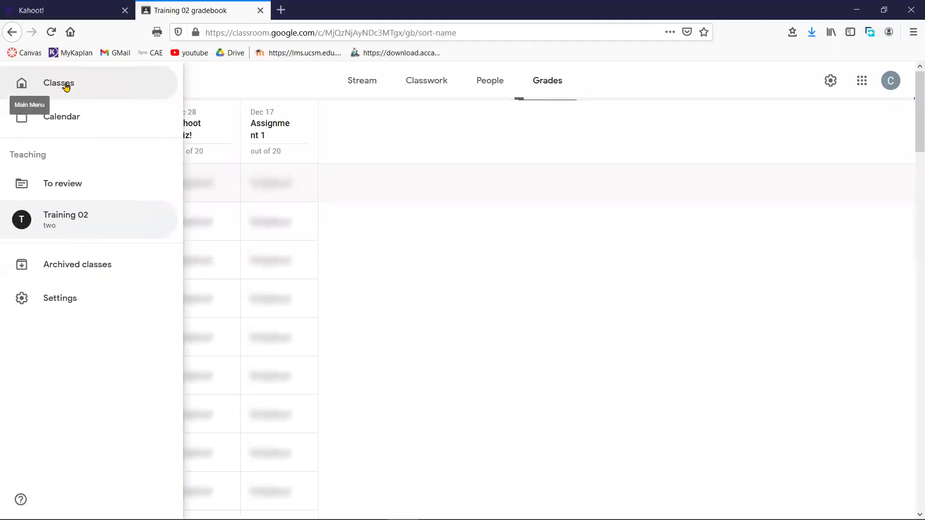
pyautogui.click(66, 89)
pyautogui.click(76, 174)
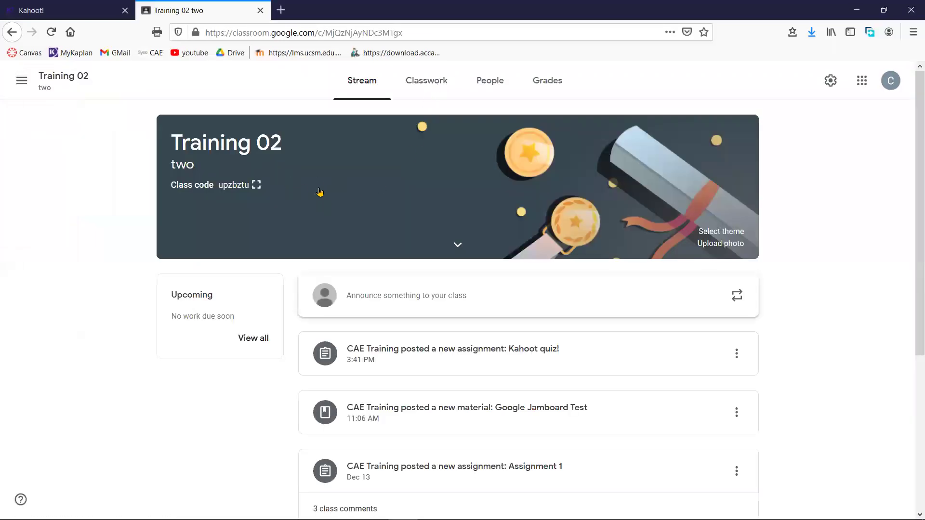
pyautogui.click(427, 80)
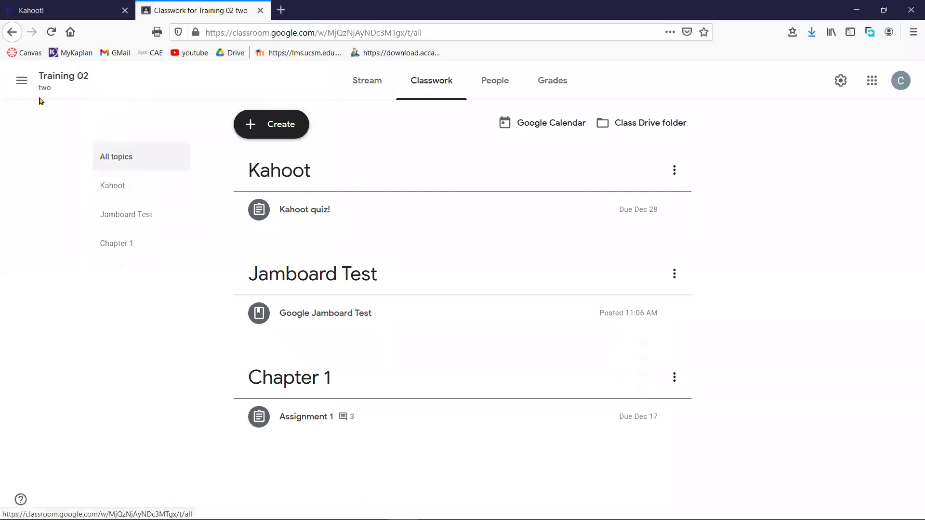
# Display the Training 02 class code enlarged from the stream, select it, switch to the Zoom meeting controls, and close the code display
pyautogui.click(45, 82)
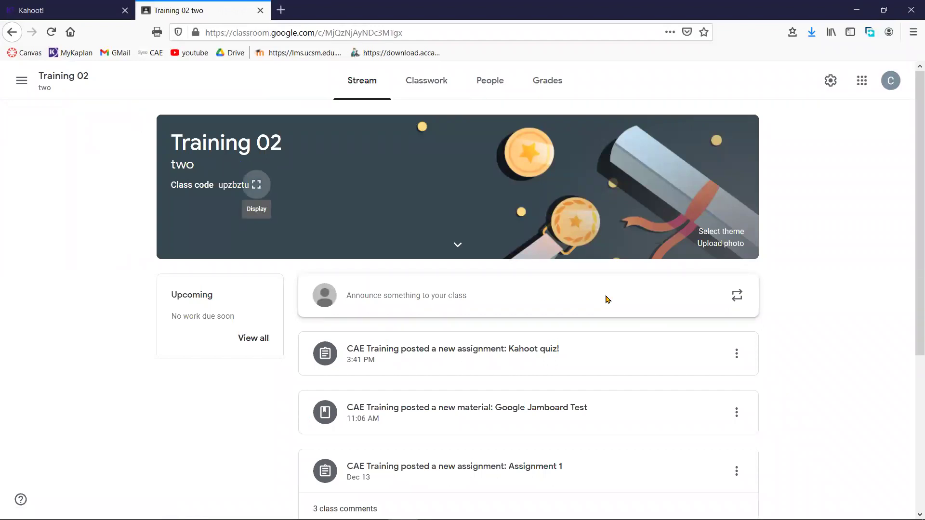
pyautogui.press('Return')
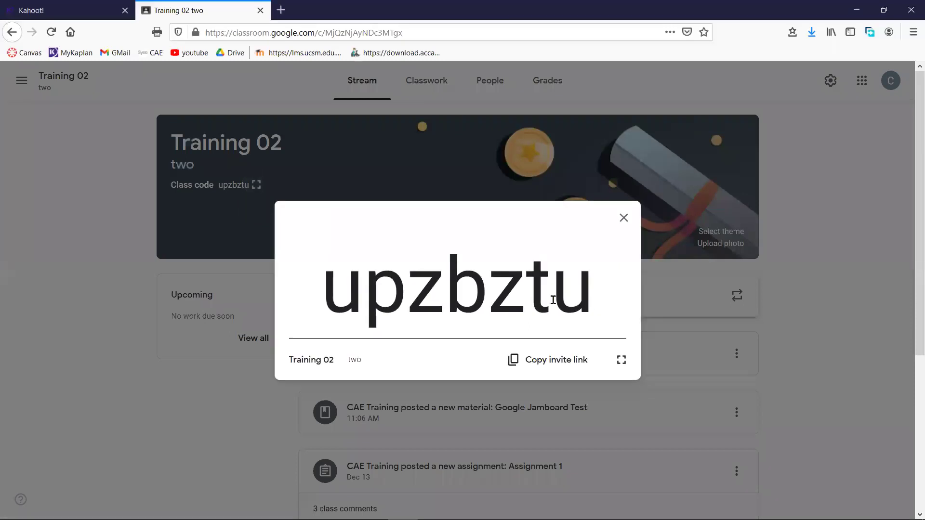
pyautogui.moveTo(322, 285); pyautogui.dragTo(593, 285)
pyautogui.moveTo(372, 508)
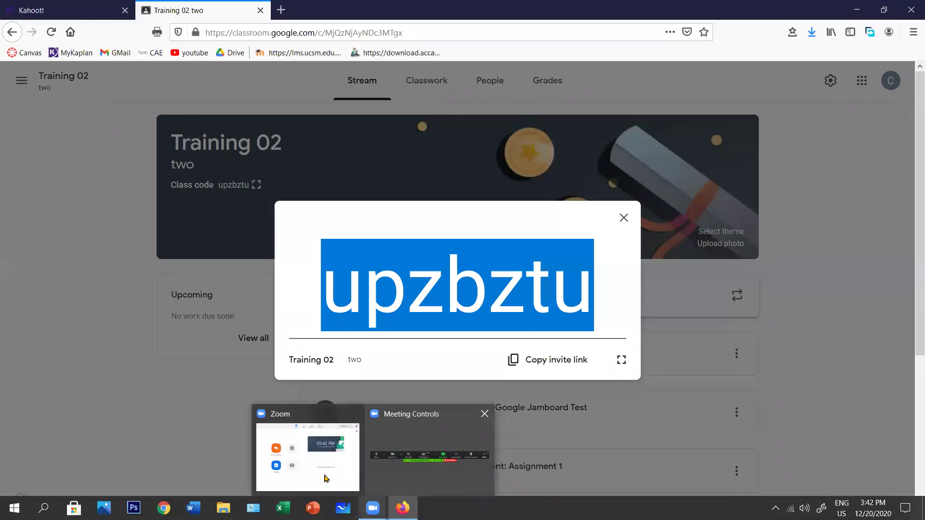
pyautogui.click(426, 457)
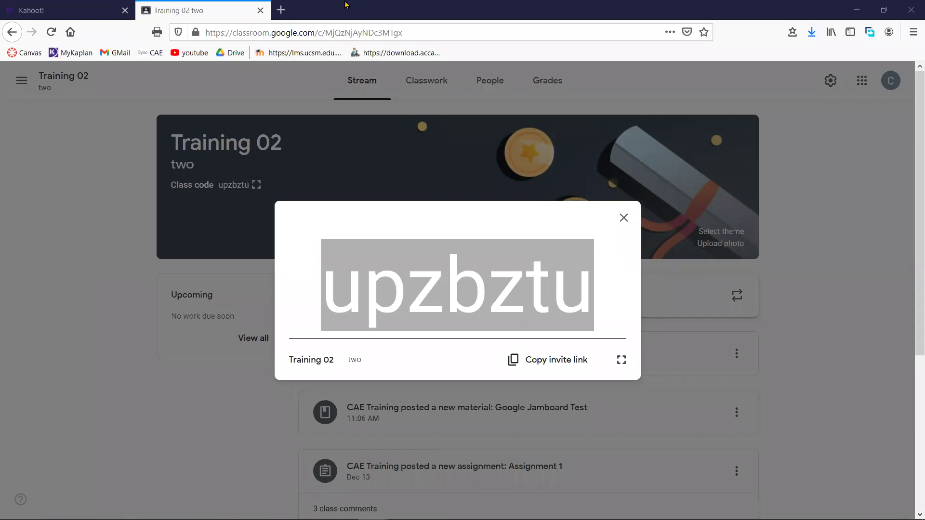
pyautogui.click(599, 263)
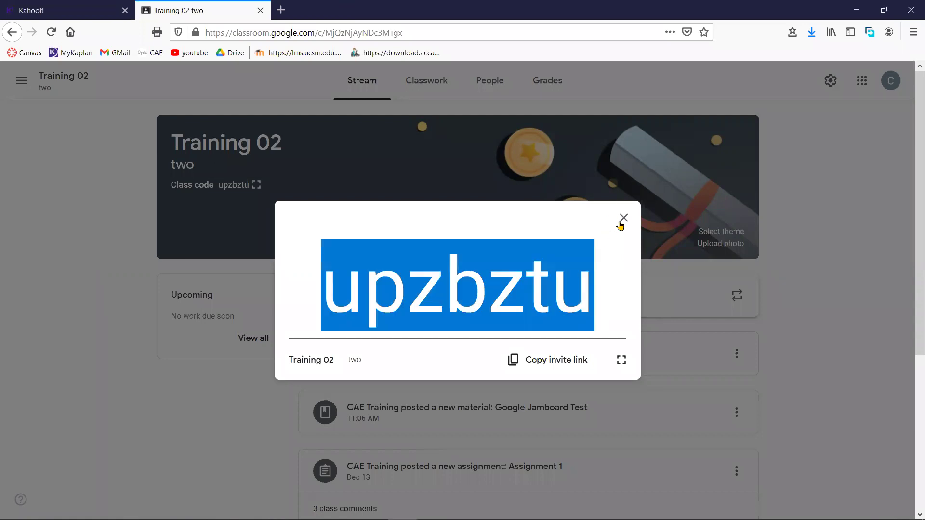
pyautogui.click(680, 113)
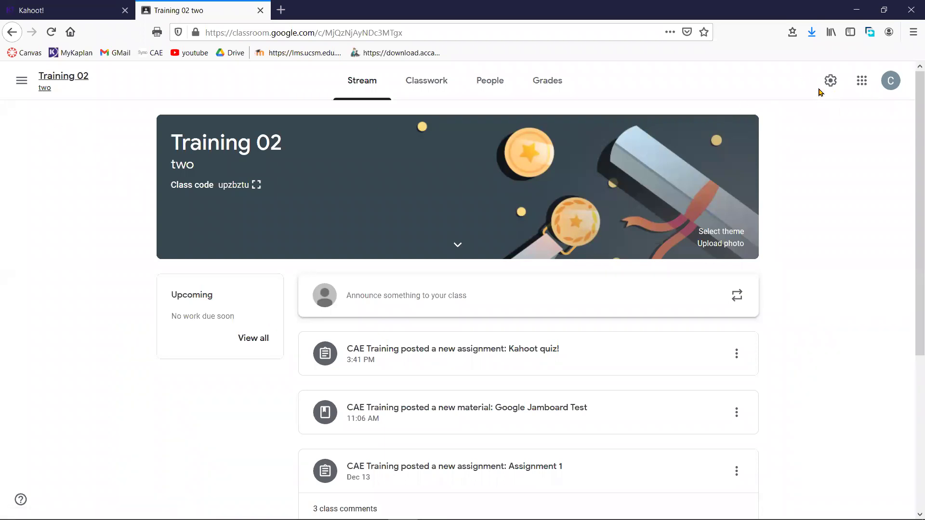
# Open the Join class form from the classes overview and paste the class code into its field
pyautogui.click(22, 81)
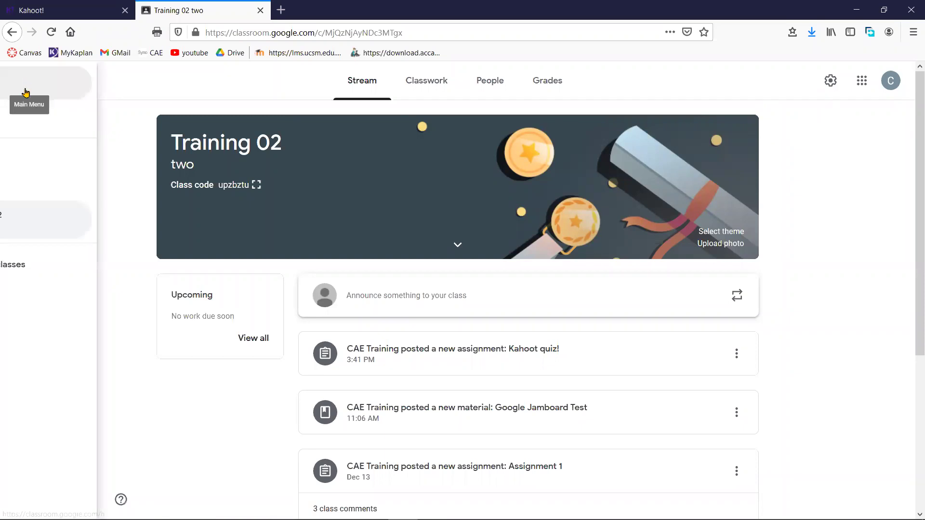
pyautogui.click(72, 83)
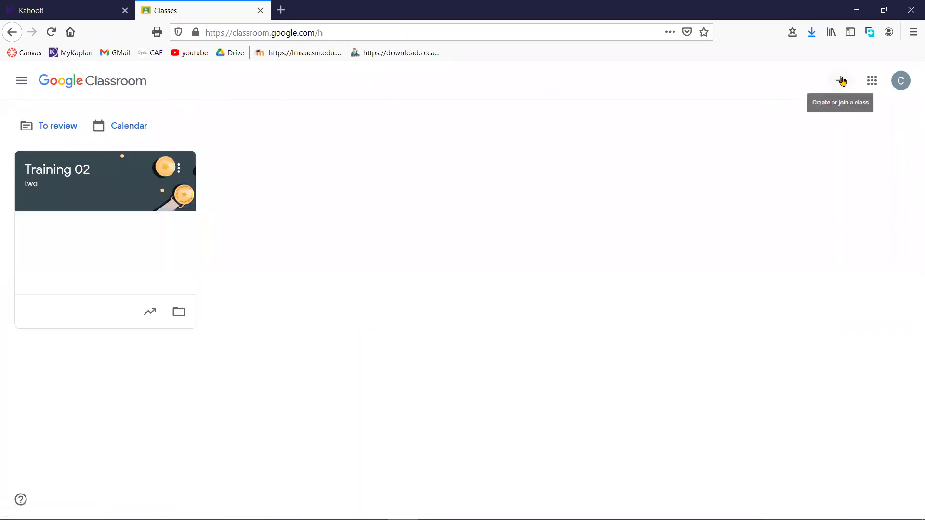
pyautogui.click(841, 81)
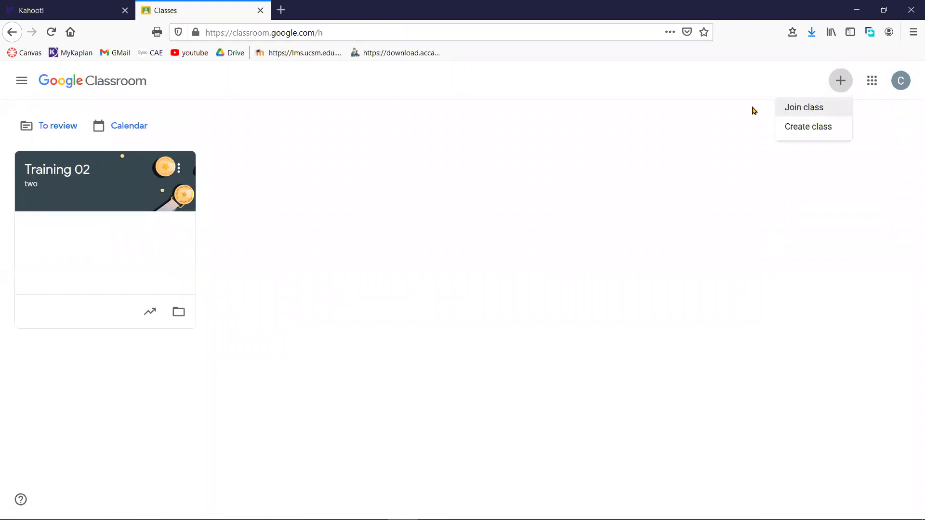
pyautogui.click(803, 107)
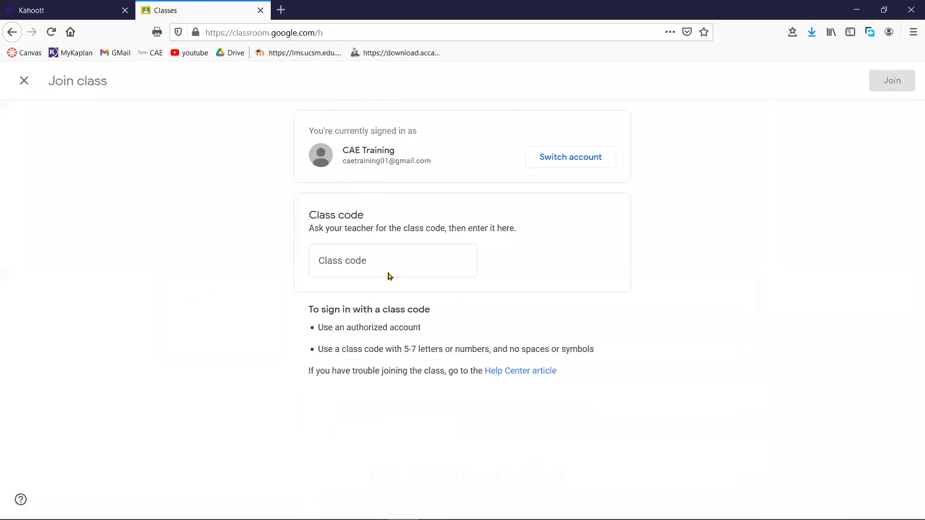
pyautogui.rightClick(352, 253)
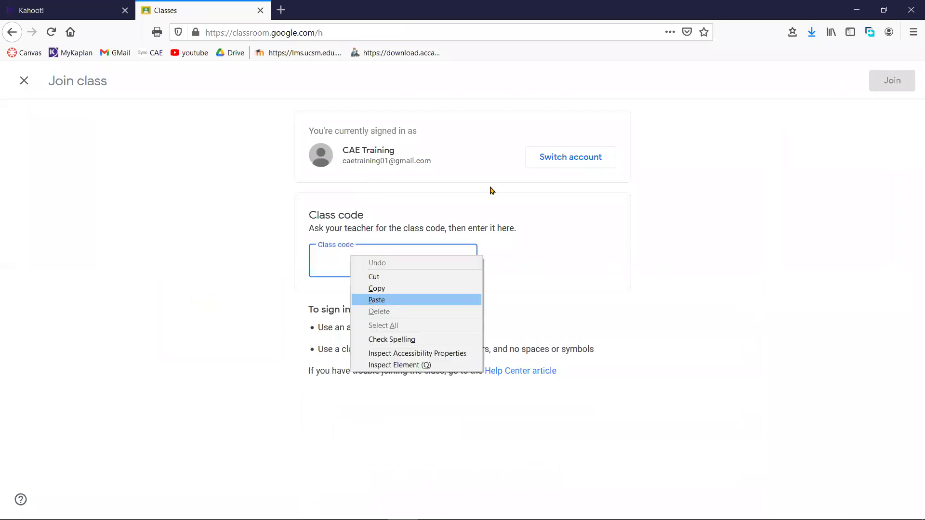
pyautogui.press('p')
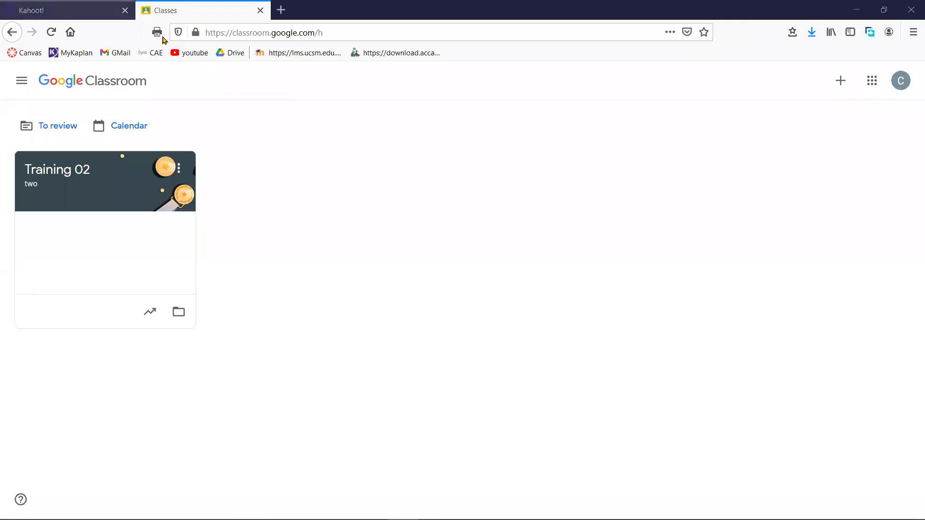
# Switch to Kahoot, open First Quiz from the list of kahoots, and view its first question in the editor
pyautogui.hotkey('ctrl', 'Tab')
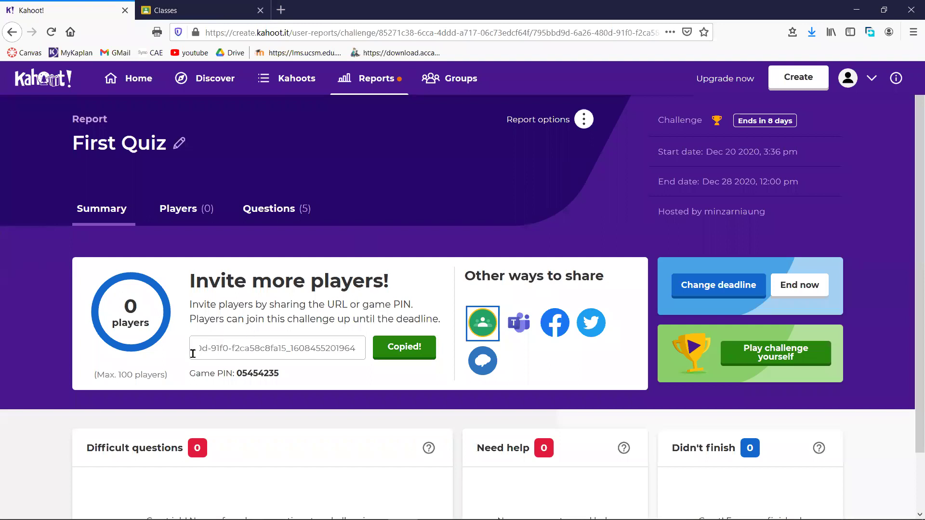
pyautogui.click(304, 80)
pyautogui.click(304, 80)
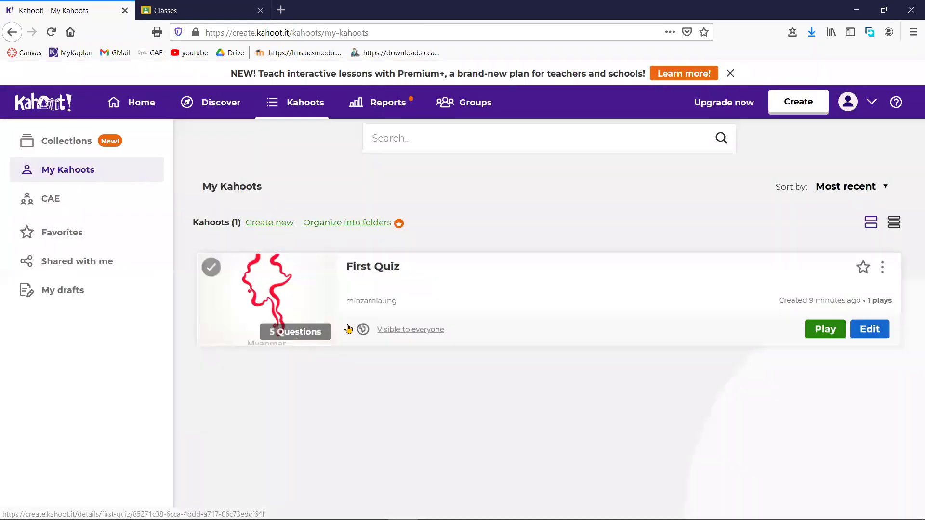
pyautogui.click(371, 269)
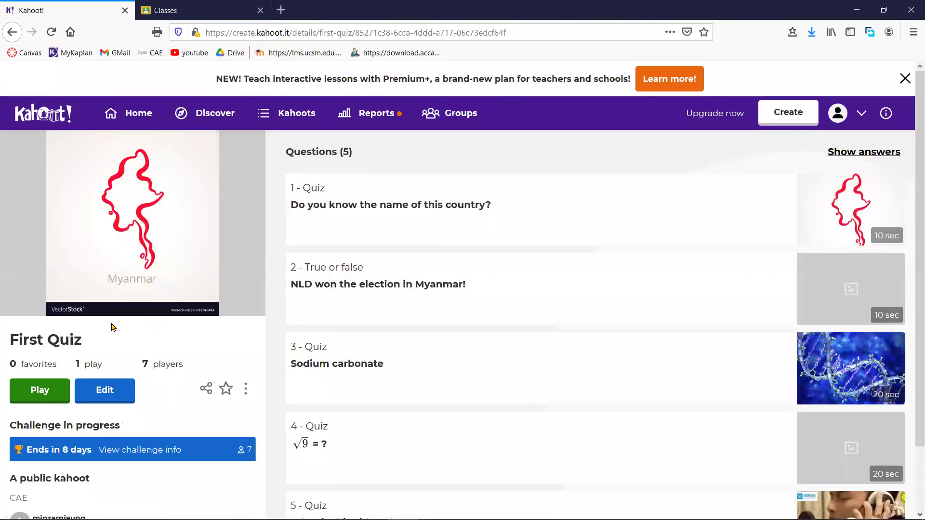
pyautogui.scroll(-1, 109, 328)
pyautogui.scroll(1, 110, 327)
pyautogui.click(95, 394)
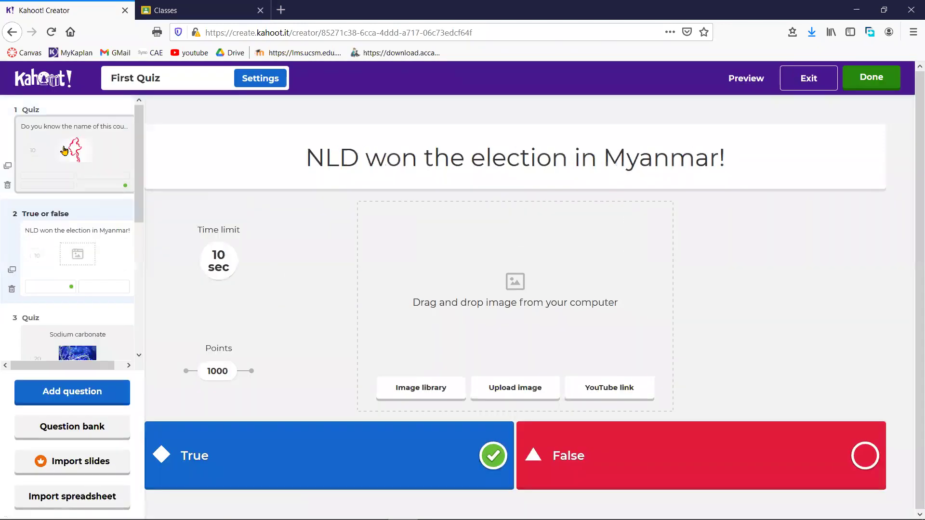
pyautogui.click(94, 154)
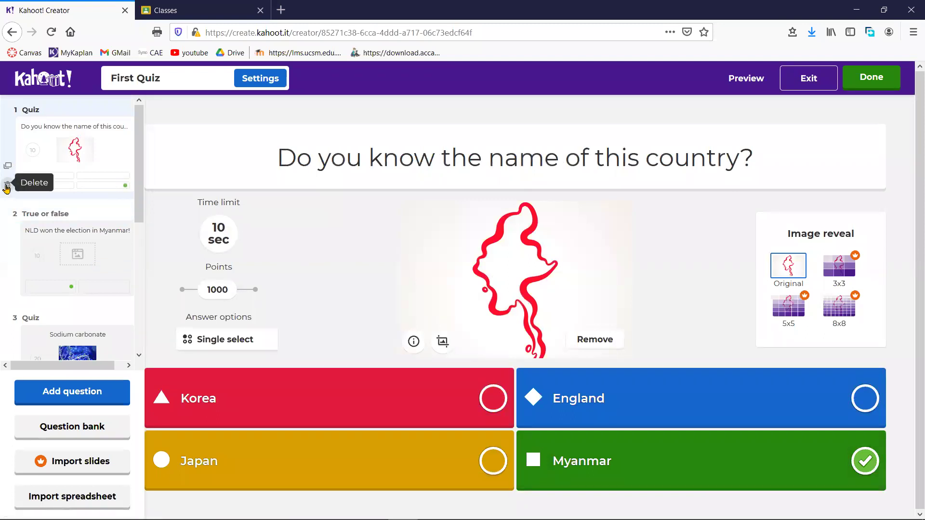
# Switch to Google Classroom to view the Training 02 classwork, and return to the quiz in Kahoot
pyautogui.click(203, 6)
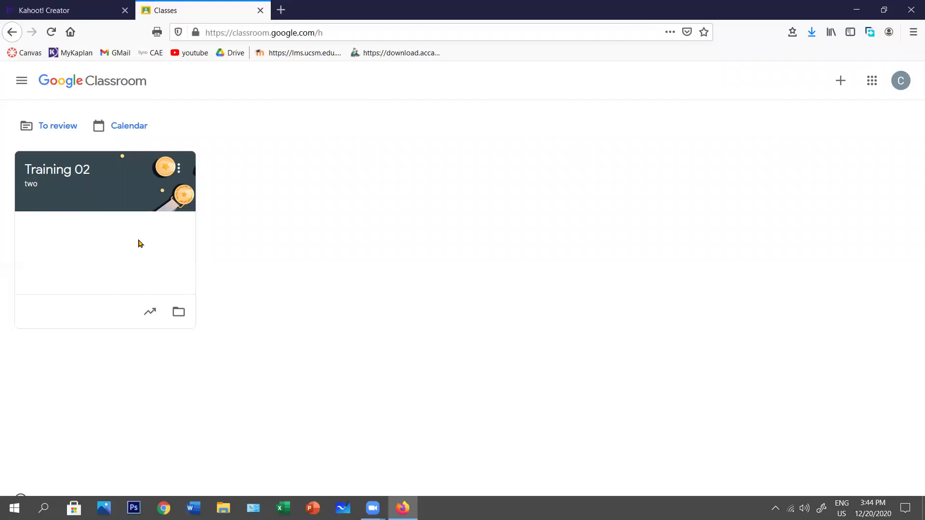
pyautogui.click(433, 81)
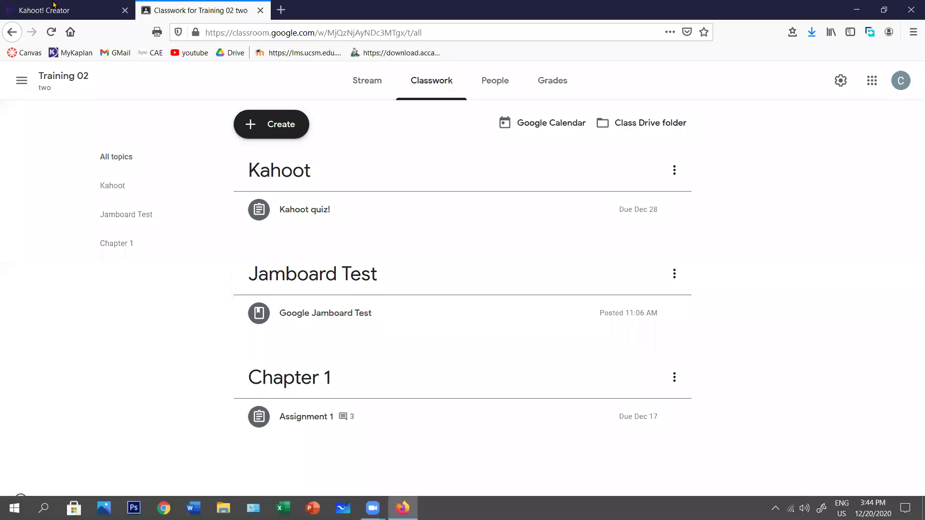
pyautogui.hotkey('ctrl', 'Tab')
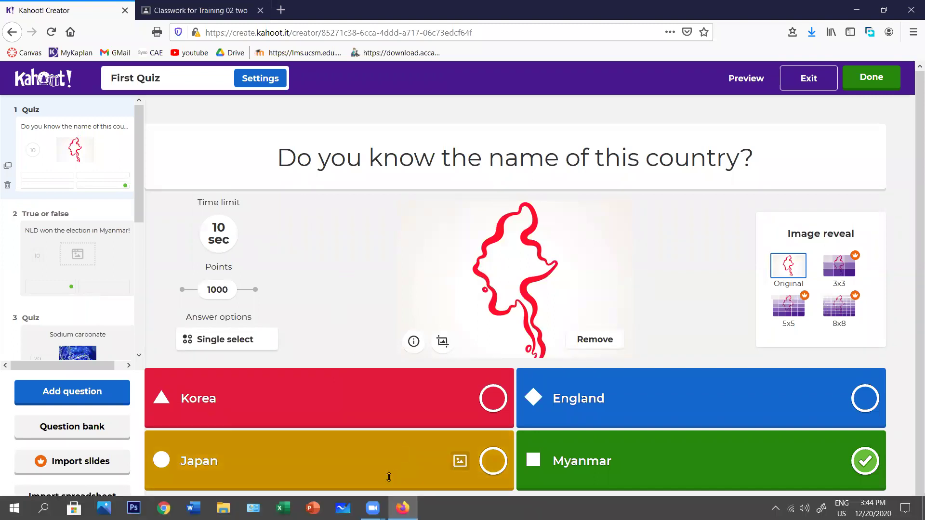
pyautogui.moveTo(372, 508)
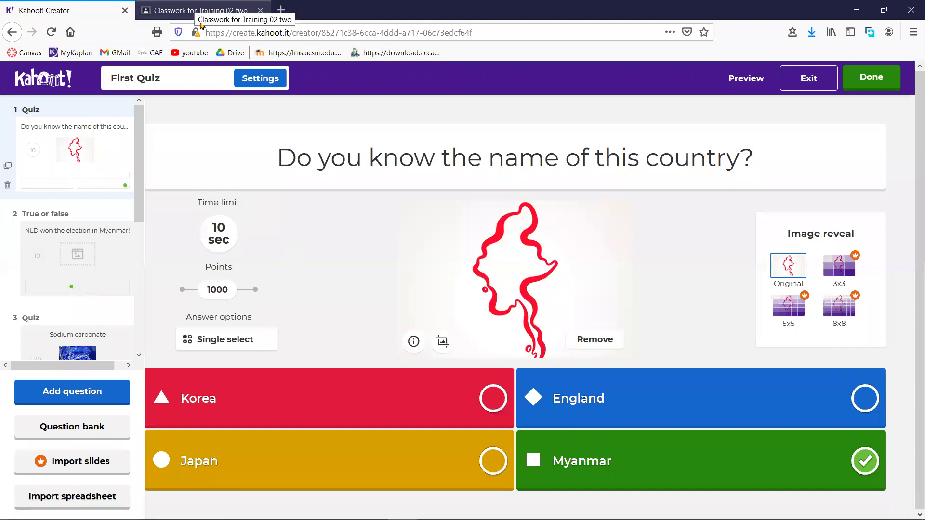
pyautogui.click(198, 6)
pyautogui.click(66, 5)
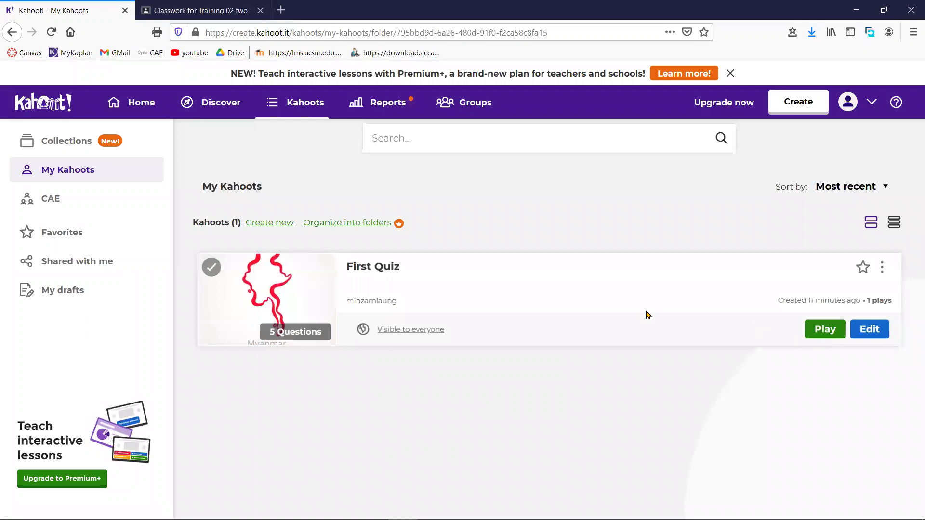
# Assign First Quiz as a new self-paced challenge due Mon 28 Dec at 12:00 PM, with the question timer on
pyautogui.click(357, 311)
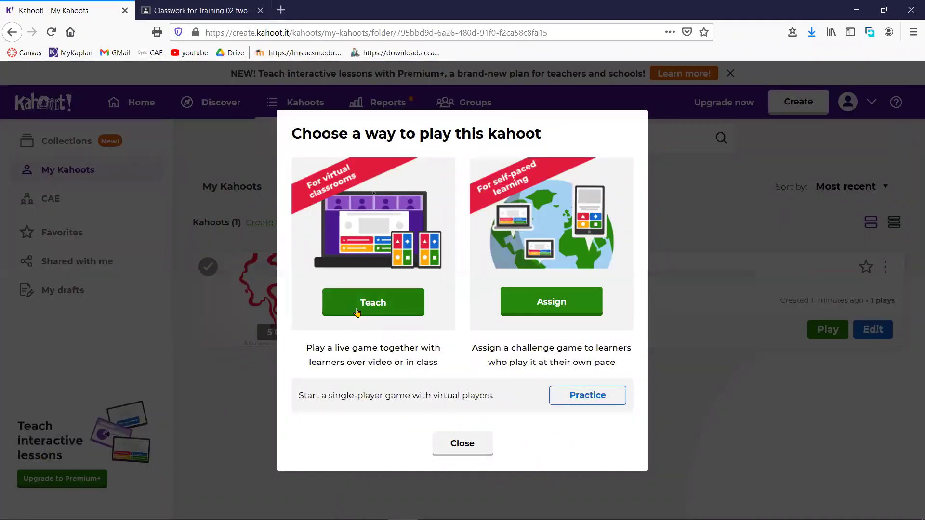
pyautogui.click(552, 302)
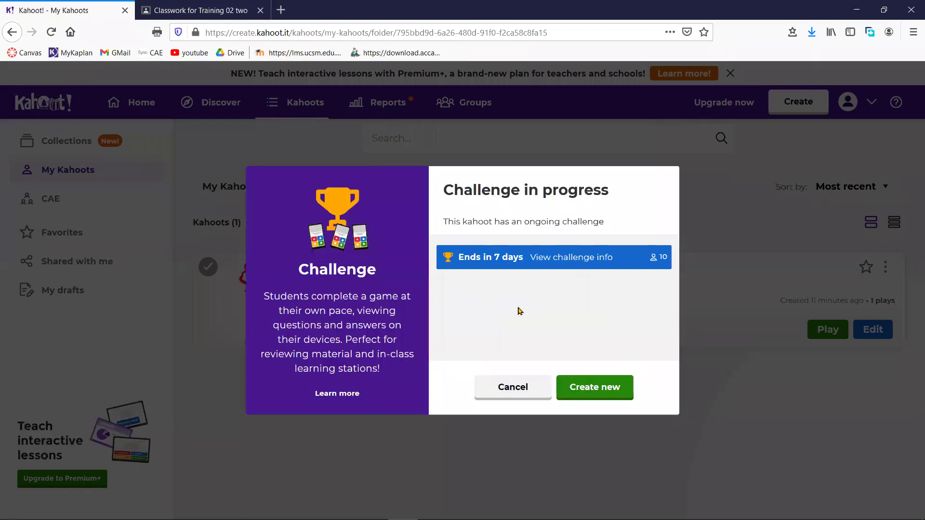
pyautogui.click(606, 390)
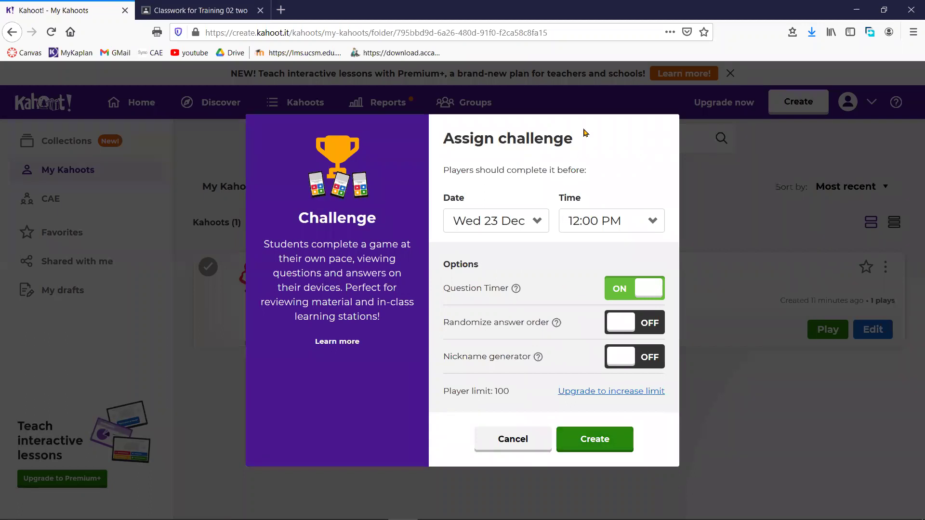
pyautogui.moveTo(586, 133); pyautogui.dragTo(516, 139)
pyautogui.click(533, 223)
pyautogui.click(495, 435)
pyautogui.click(626, 289)
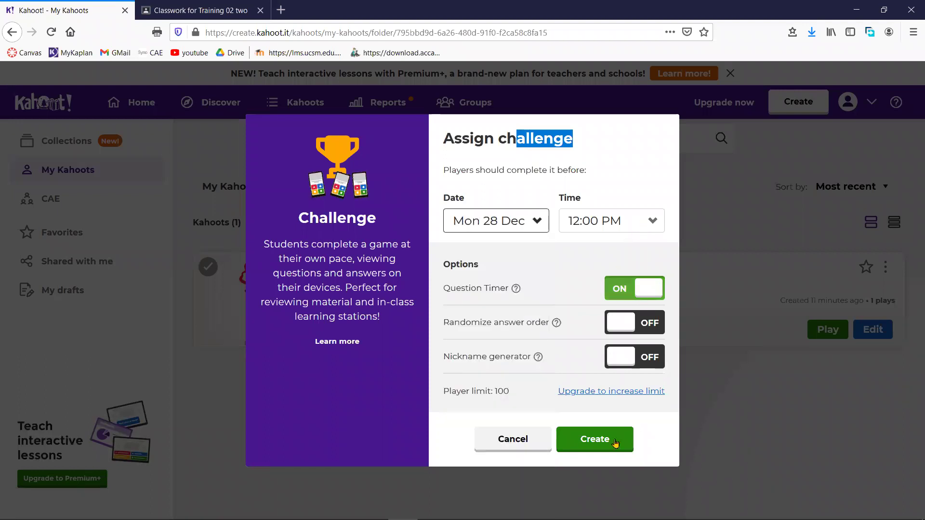
pyautogui.press('Return')
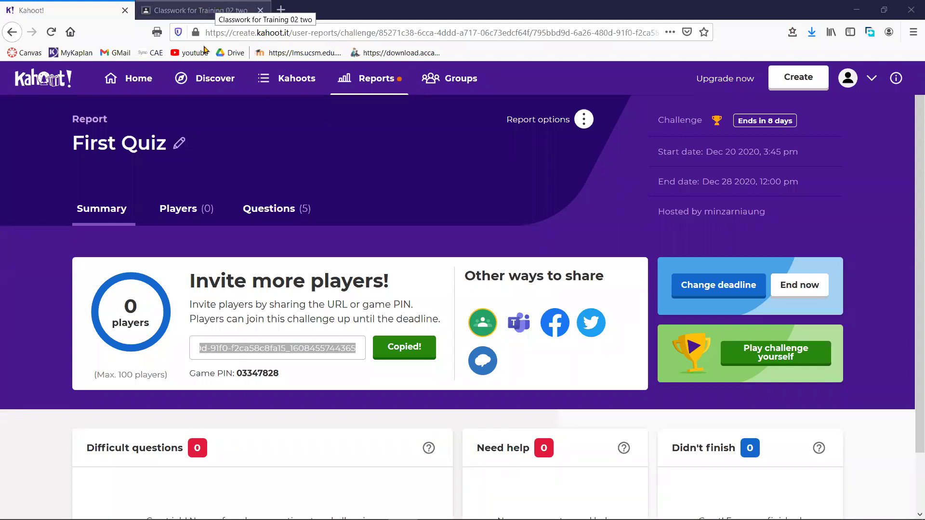
# Check the classwork list in Google Classroom and go back to the new challenge's report in Kahoot
pyautogui.click(215, 6)
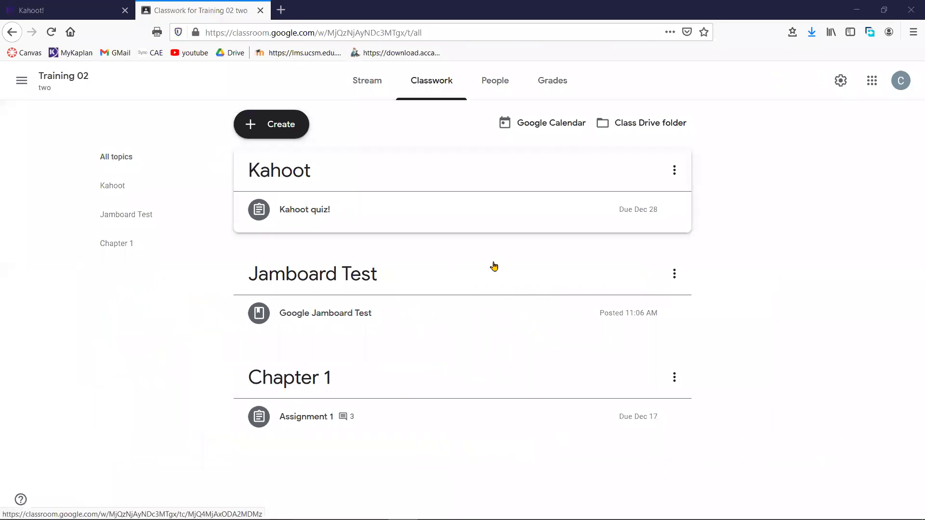
pyautogui.moveTo(433, 518)
pyautogui.moveTo(372, 508)
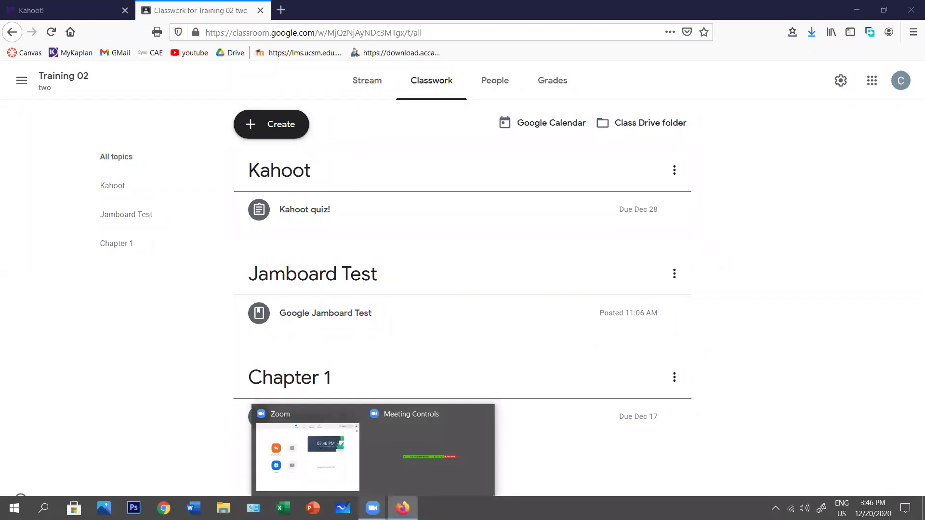
pyautogui.click(93, 5)
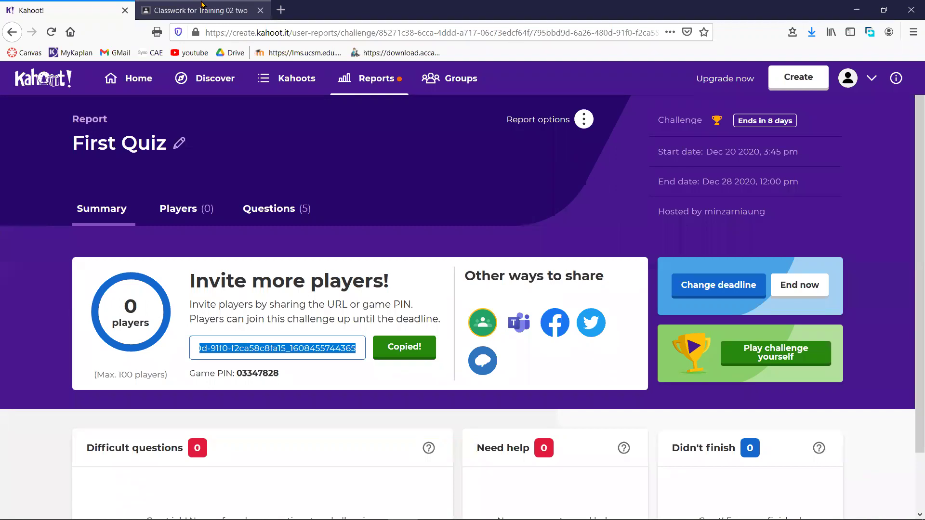
# Review the Training 02 classwork topics in Google Classroom and return to the First Quiz challenge report in Kahoot
pyautogui.click(201, 5)
pyautogui.hotkey('ctrl', 'shift', 'Tab')
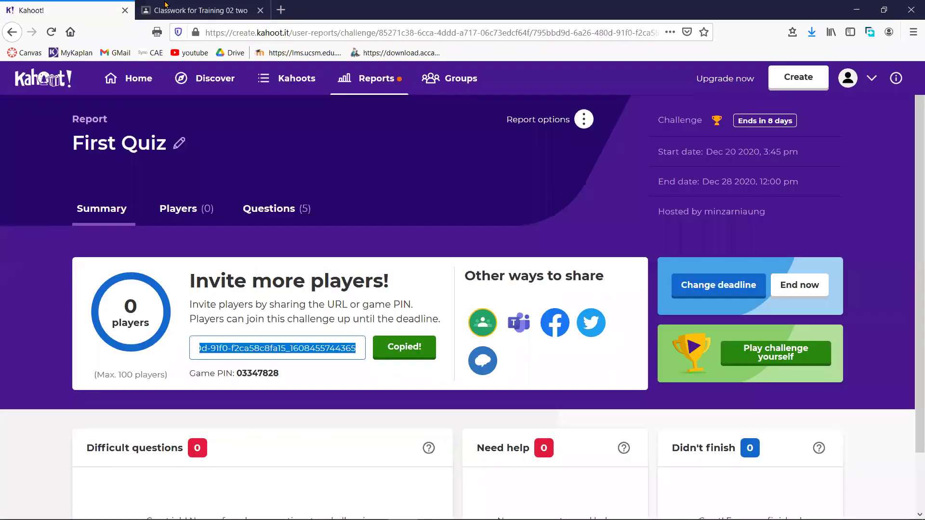
pyautogui.click(173, 4)
pyautogui.click(71, 4)
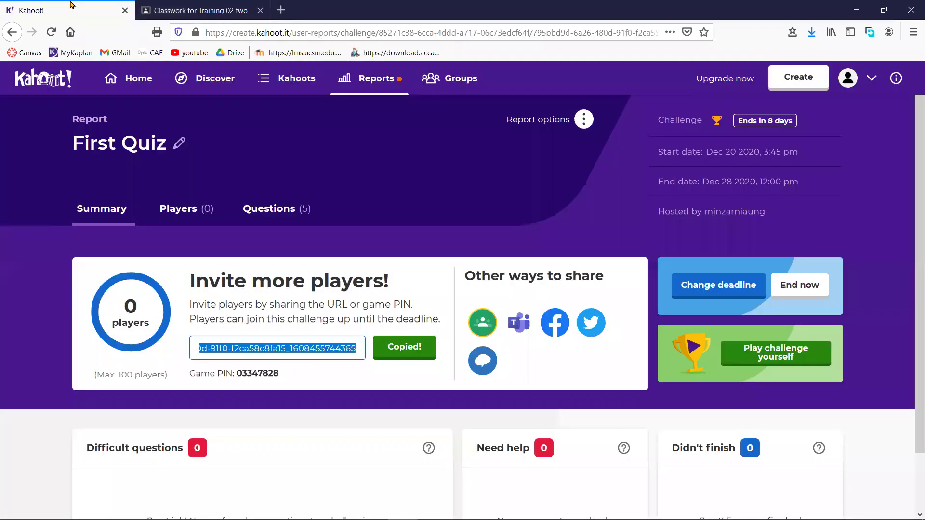
pyautogui.click(183, 4)
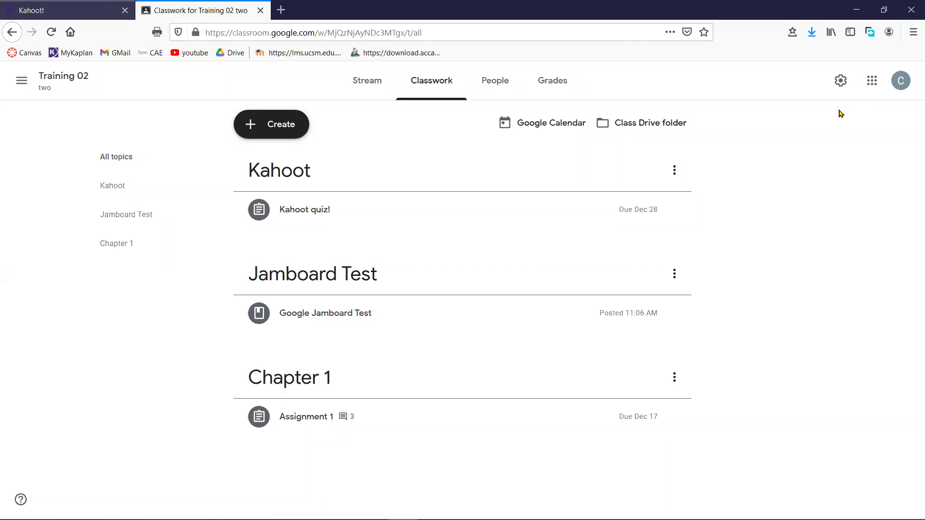
pyautogui.hotkey('ctrl', 'Tab')
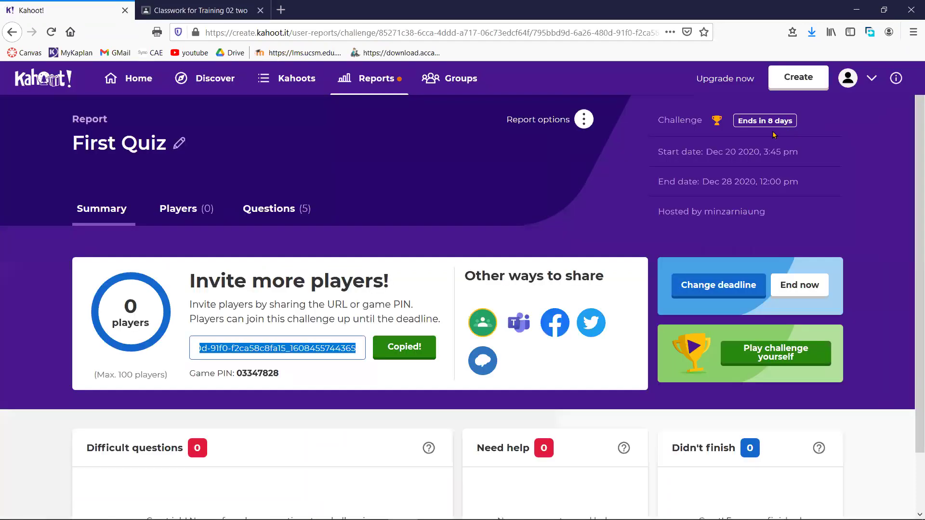
# Open the password change page in the Kahoot account settings and examine the new and repeat password fields
pyautogui.click(857, 78)
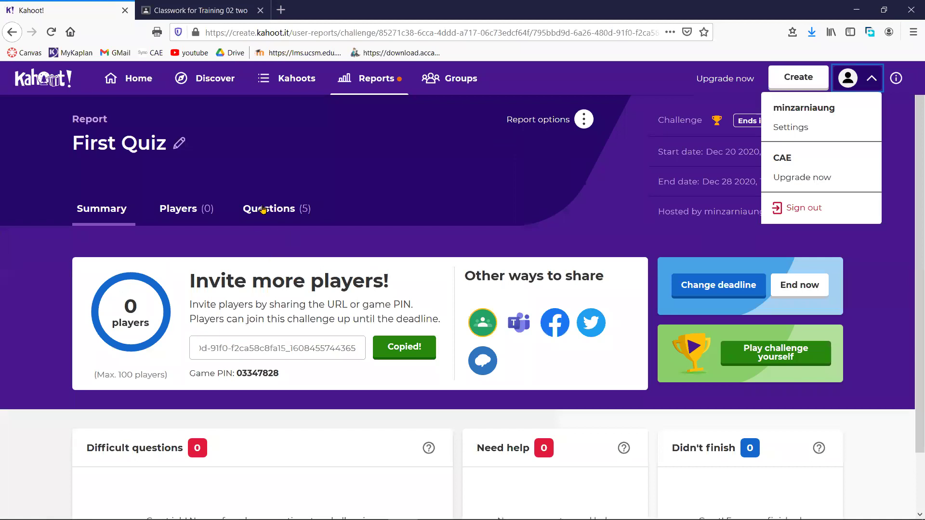
pyautogui.press('Tab')
pyautogui.press('Return')
pyautogui.press('Tab')
pyautogui.press('Return')
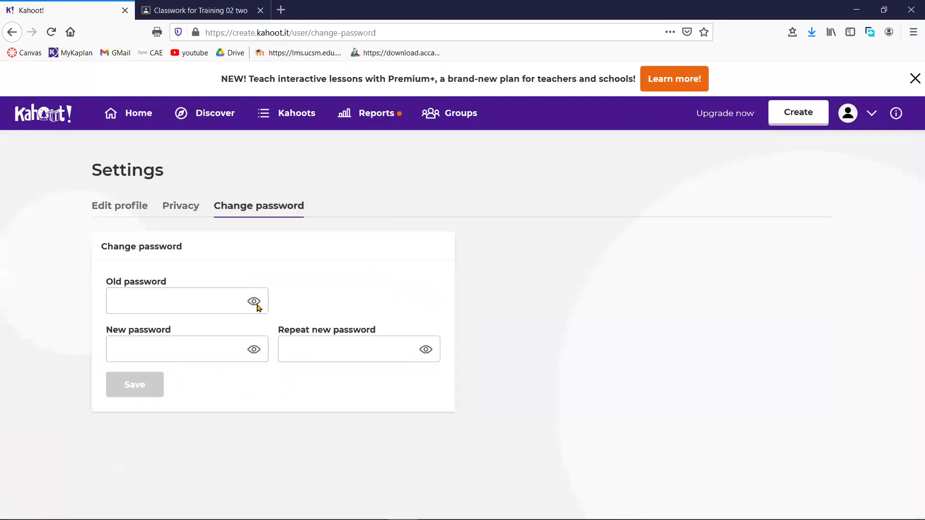
pyautogui.click(333, 352)
pyautogui.click(227, 351)
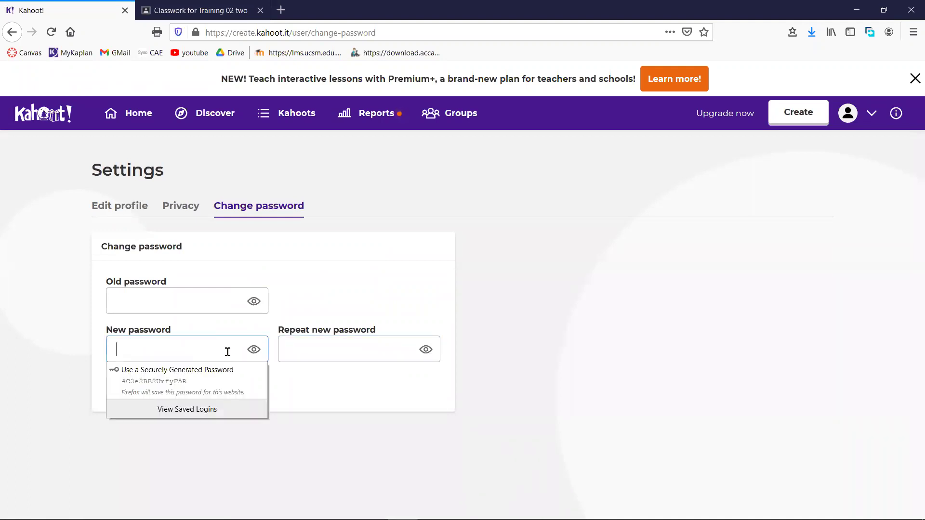
pyautogui.click(326, 349)
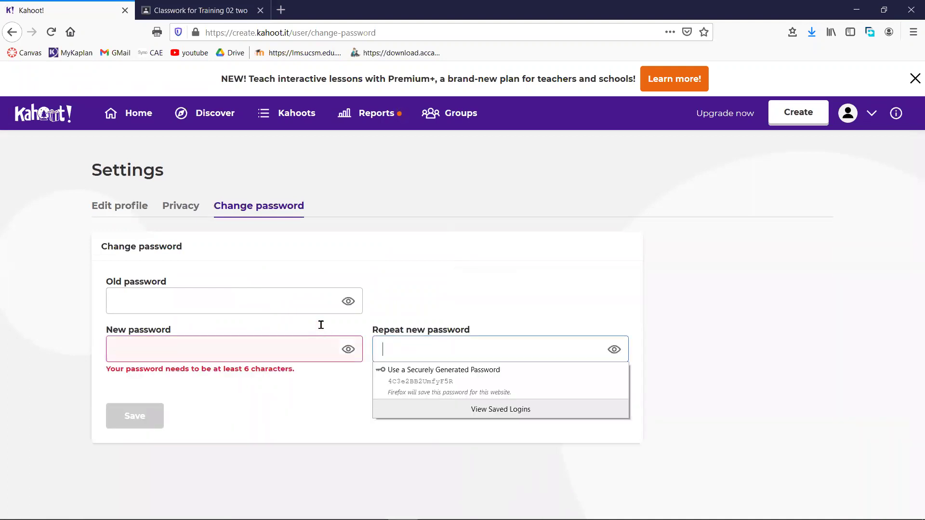
# View the account options, leave the password settings without changes, and go to the Kahoot home page
pyautogui.click(874, 117)
pyautogui.click(874, 118)
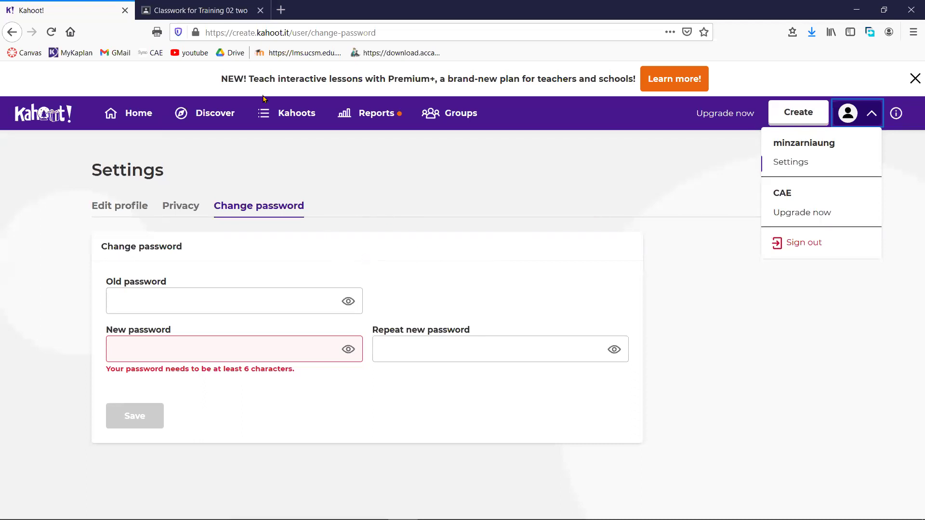
pyautogui.click(199, 7)
pyautogui.click(61, 7)
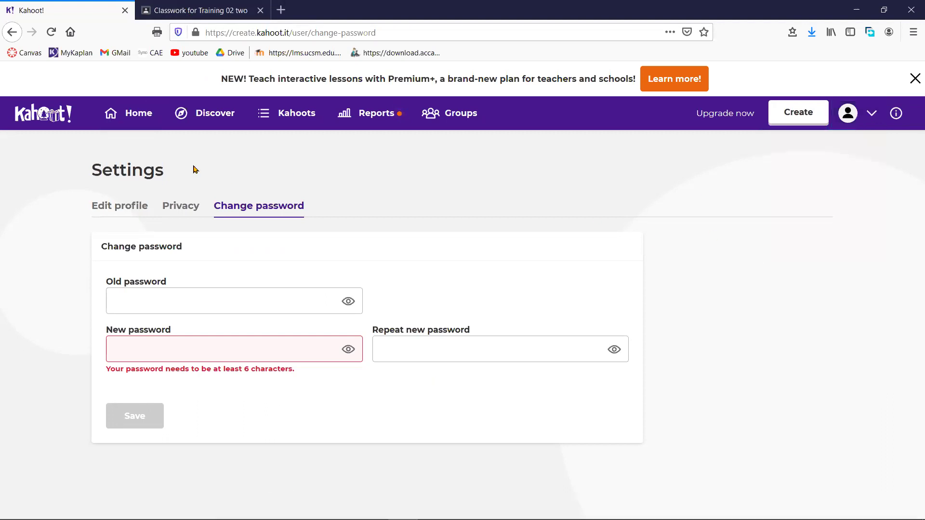
pyautogui.click(138, 115)
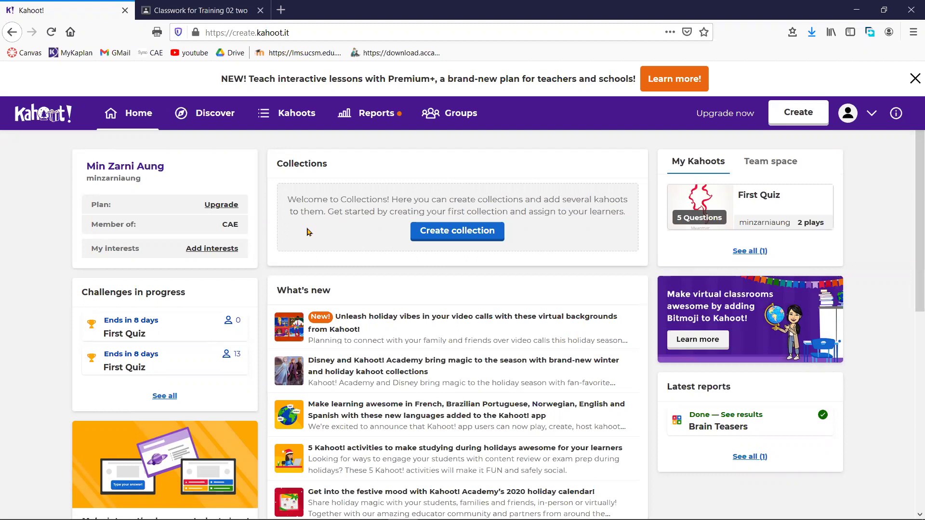
pyautogui.hotkey('alt', 'Tab')
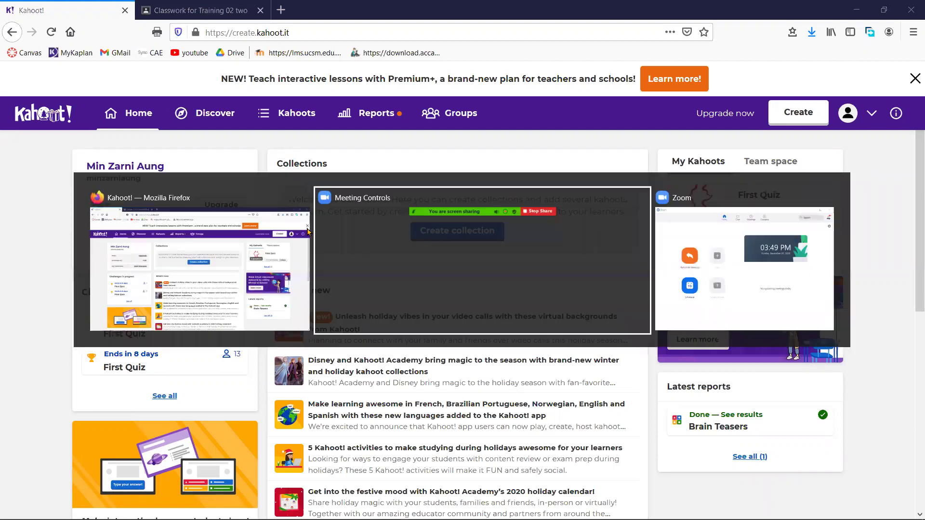
pyautogui.hotkey('alt', 'Tab')
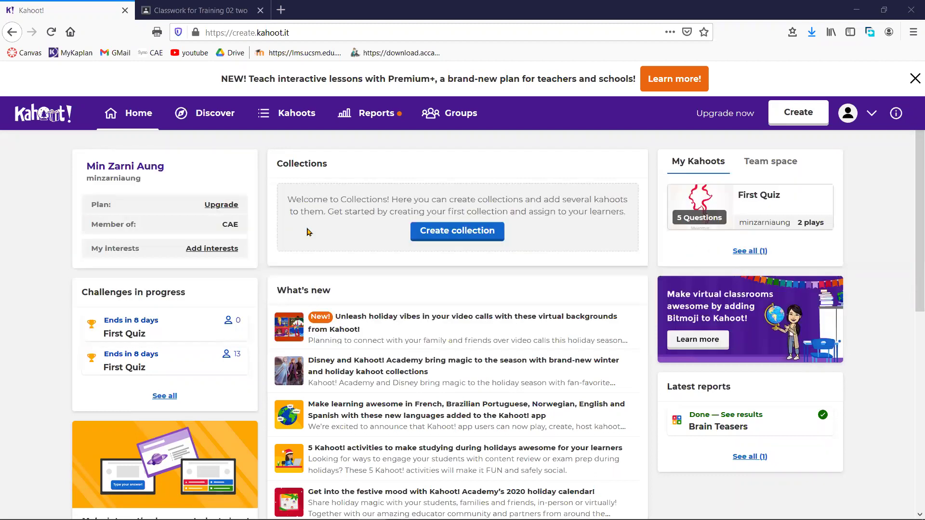
pyautogui.hotkey('alt', 'Tab')
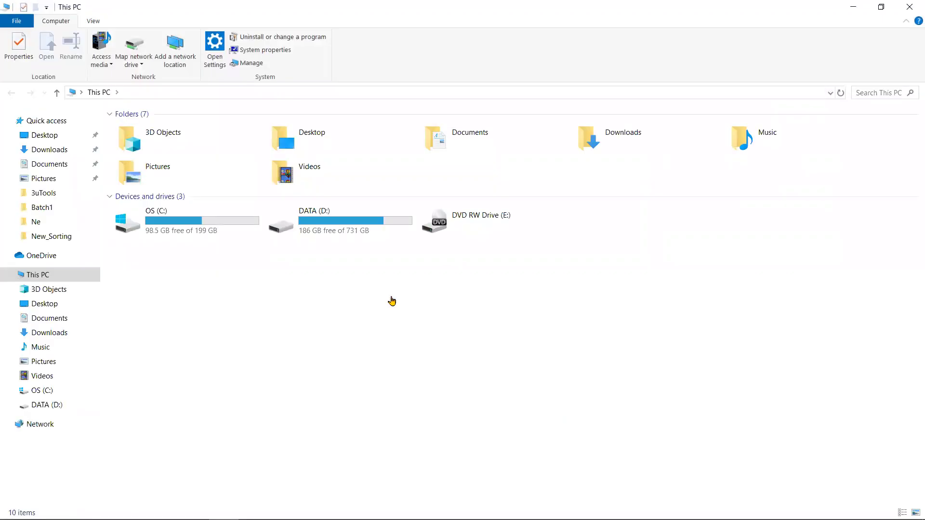
pyautogui.hotkey('alt', 'Tab')
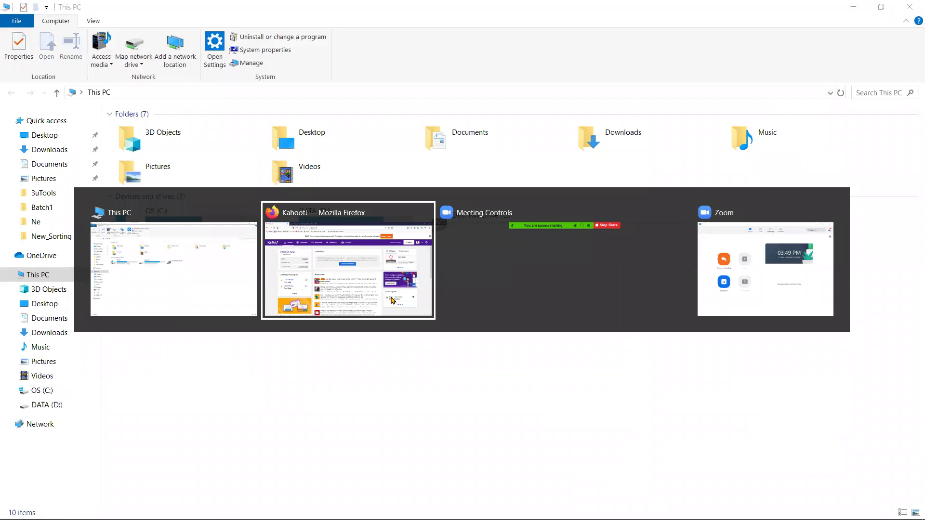
pyautogui.hotkey('alt', 'Tab')
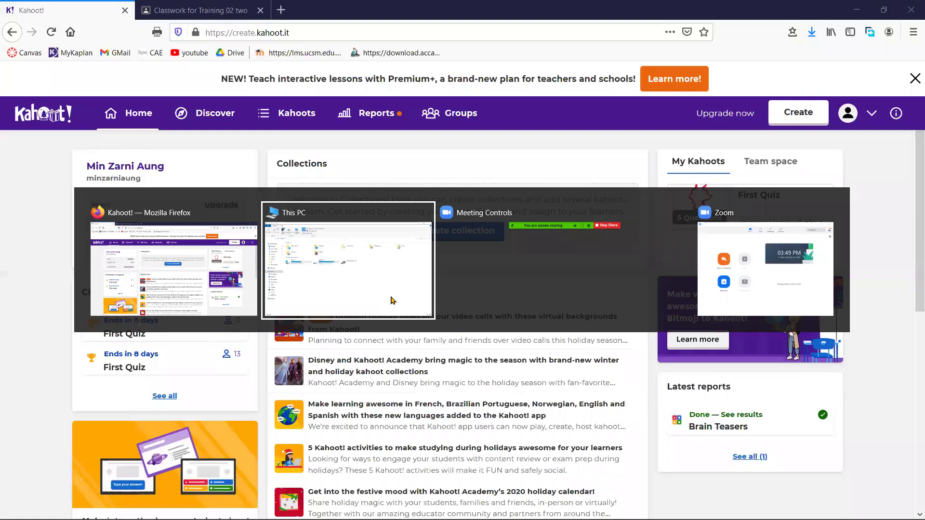
pyautogui.hotkey('alt', 'shift', 'Tab')
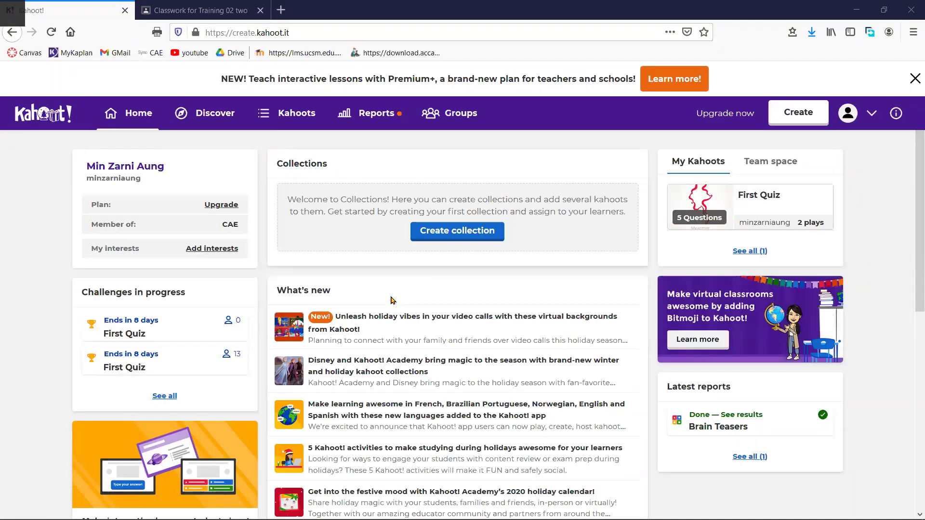
pyautogui.hotkey('alt', 'Tab')
pyautogui.hotkey('alt', 'Tab')
pyautogui.hotkey('alt', 'Tab')
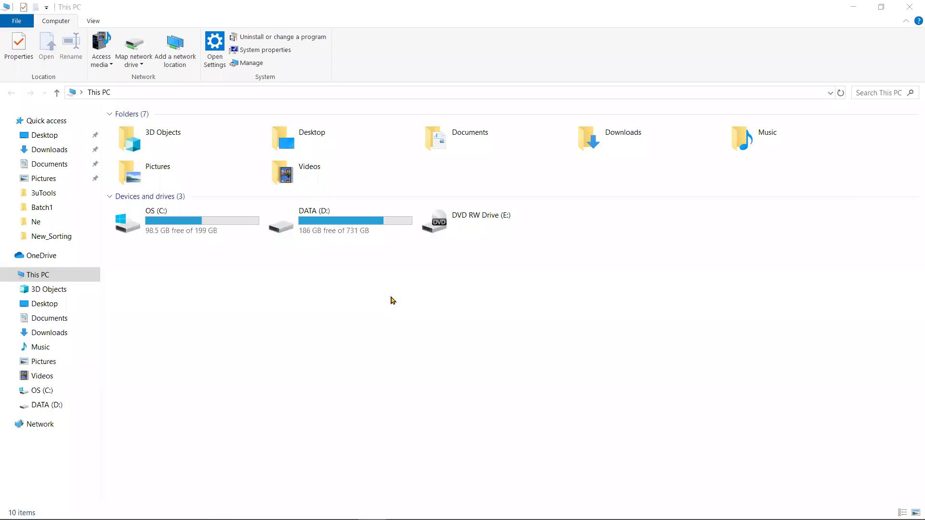
pyautogui.hotkey('alt', 'Tab')
pyautogui.hotkey('alt', 'Tab')
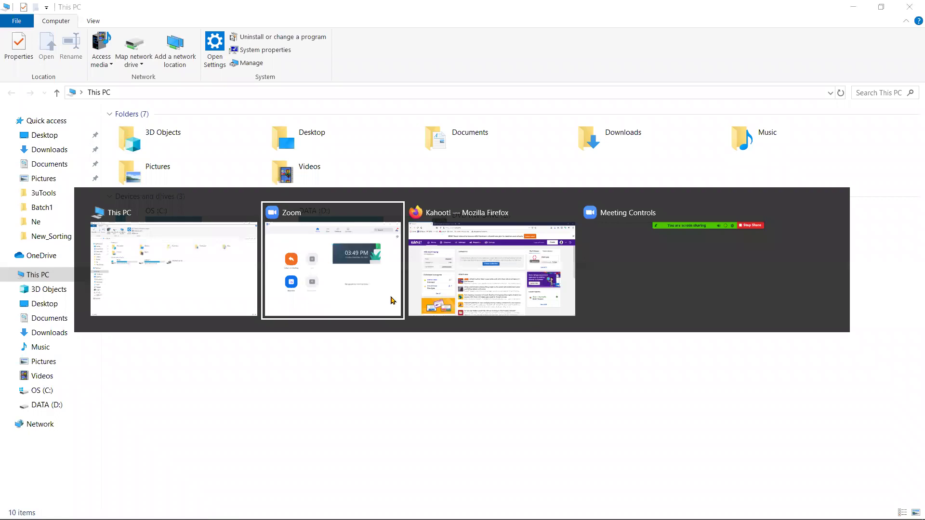
pyautogui.hotkey('alt', 'Tab')
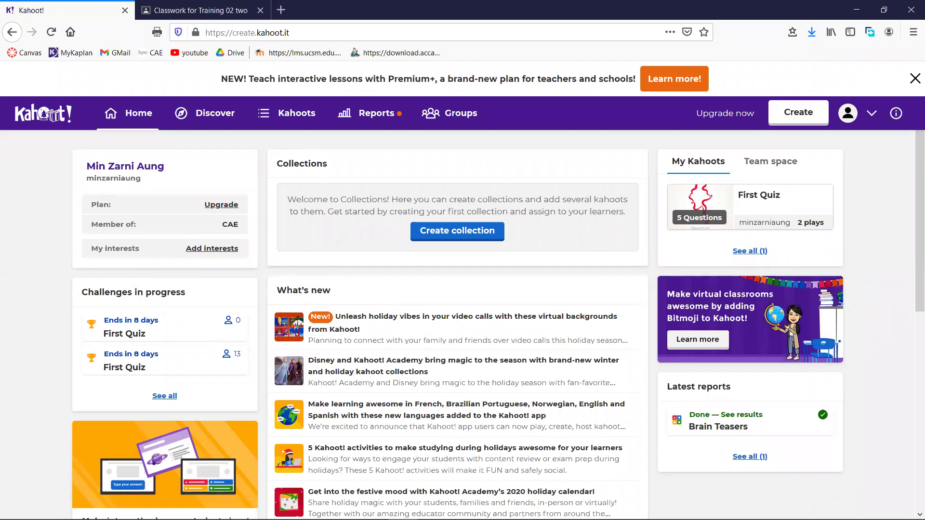
pyautogui.moveTo(402, 518)
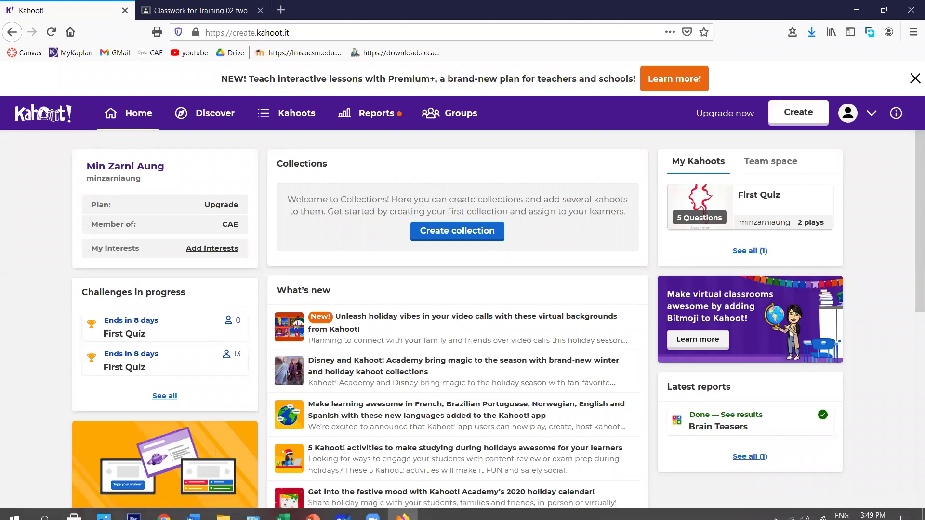
pyautogui.moveTo(373, 508)
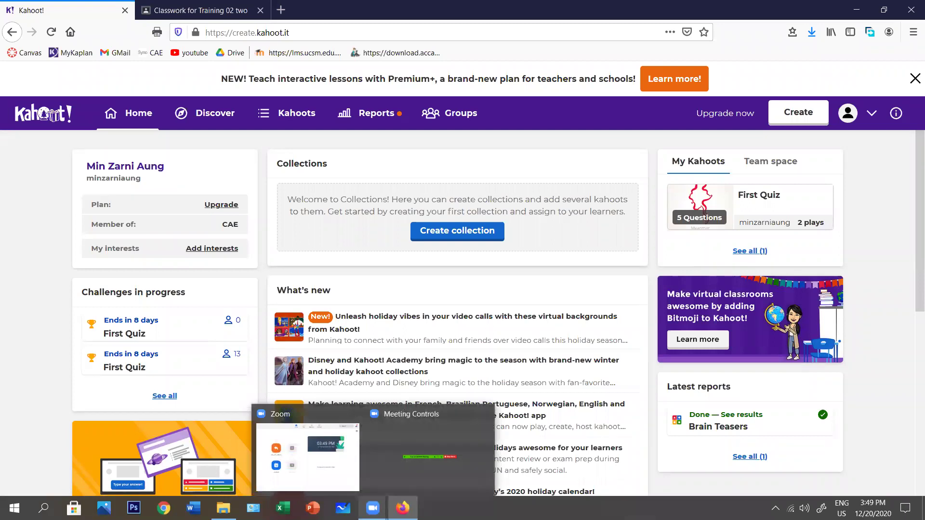